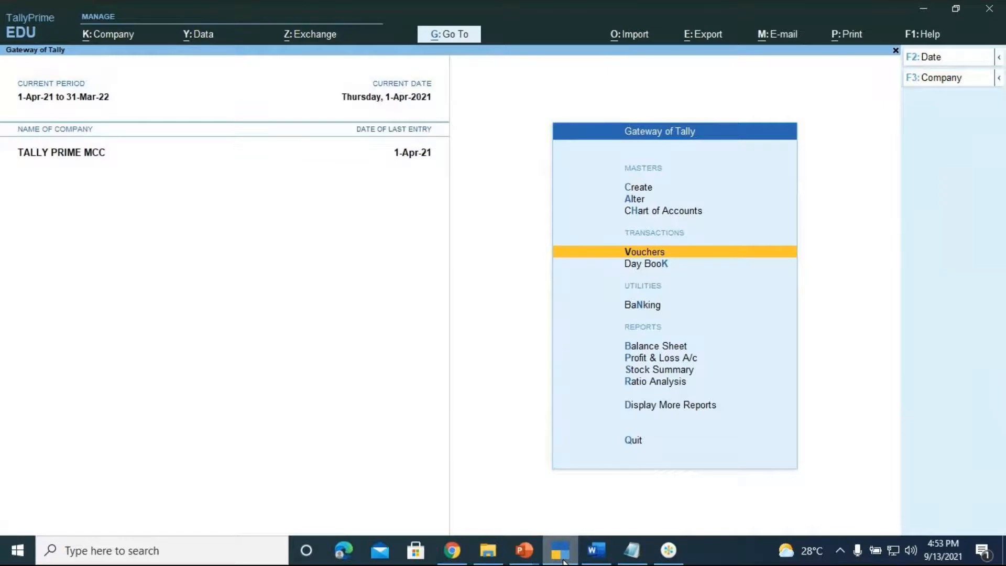
- Open voucher entry and show the inactive voucher types in the list of other voucher types
key("Return")
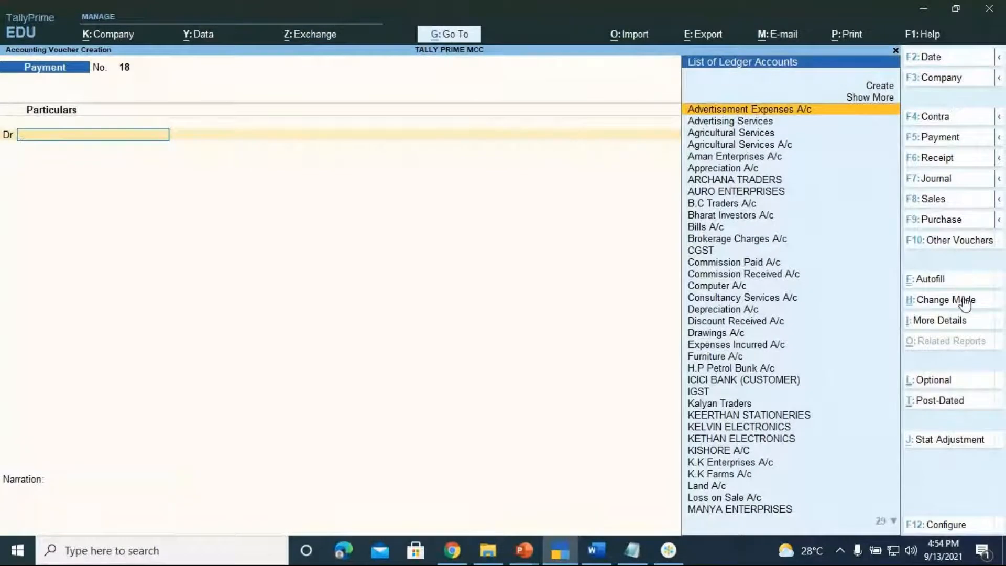
left_click(955, 241)
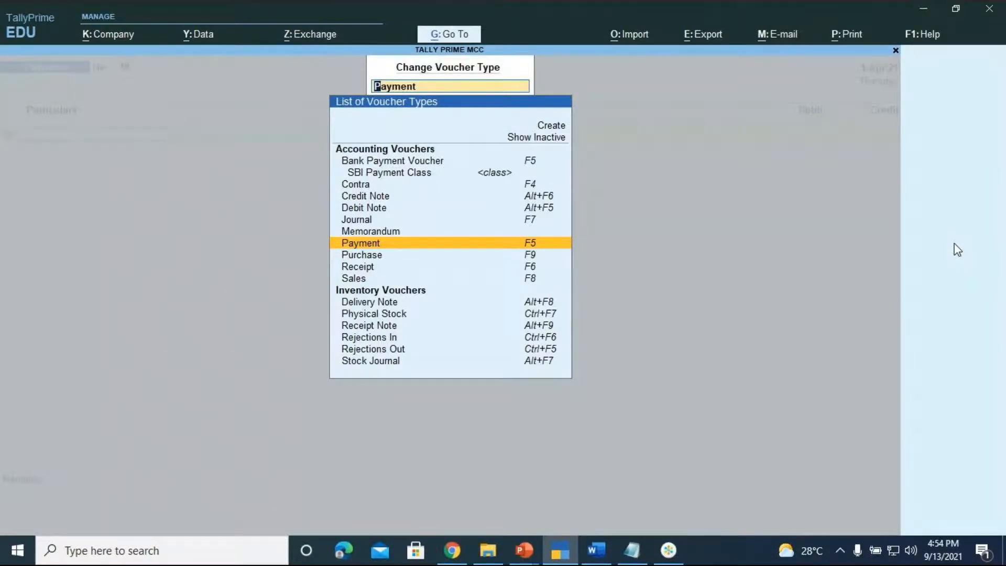
key("Up")
key("Up")
key("Up")
key("Up")
key("Up")
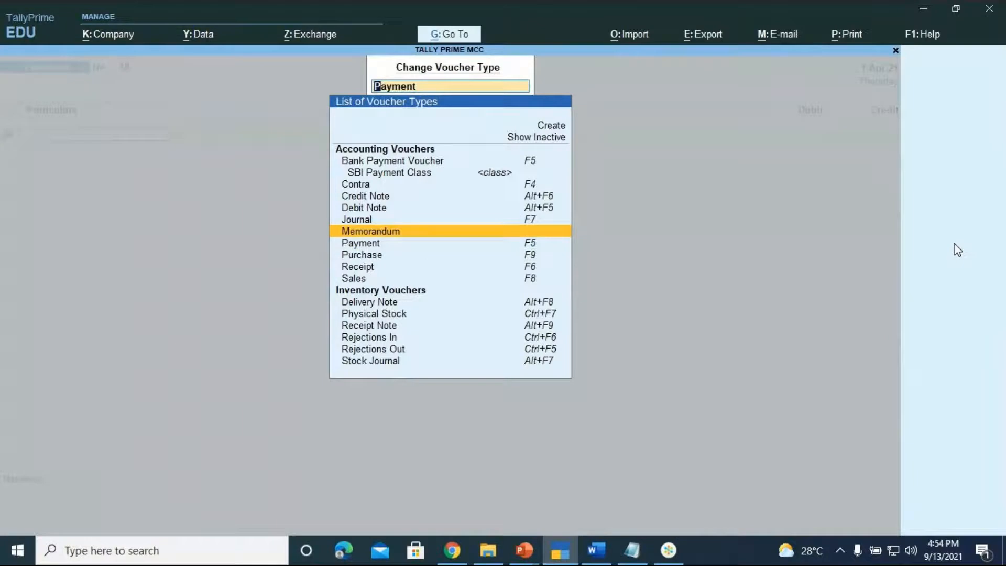
key("Up")
key("Up")
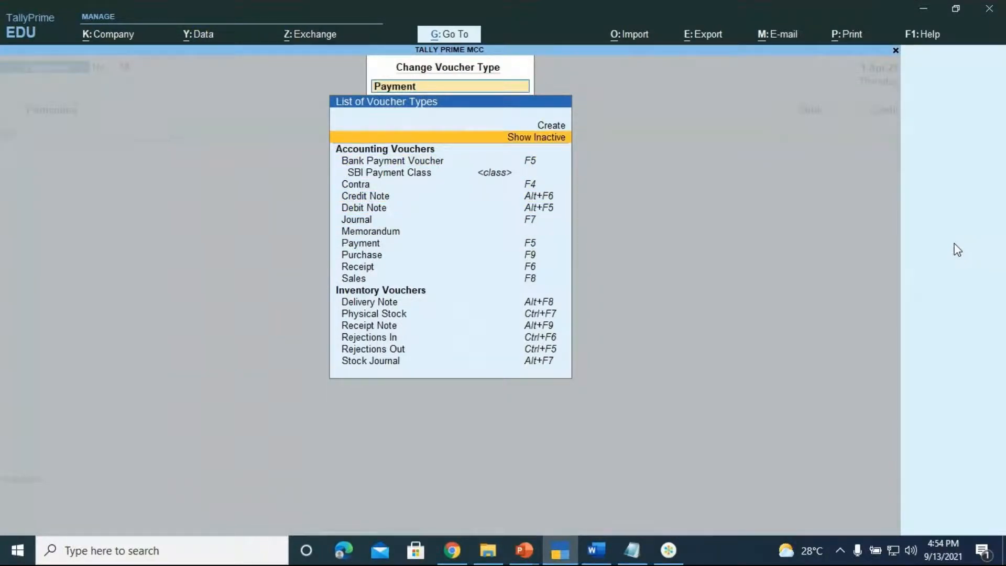
key("Return")
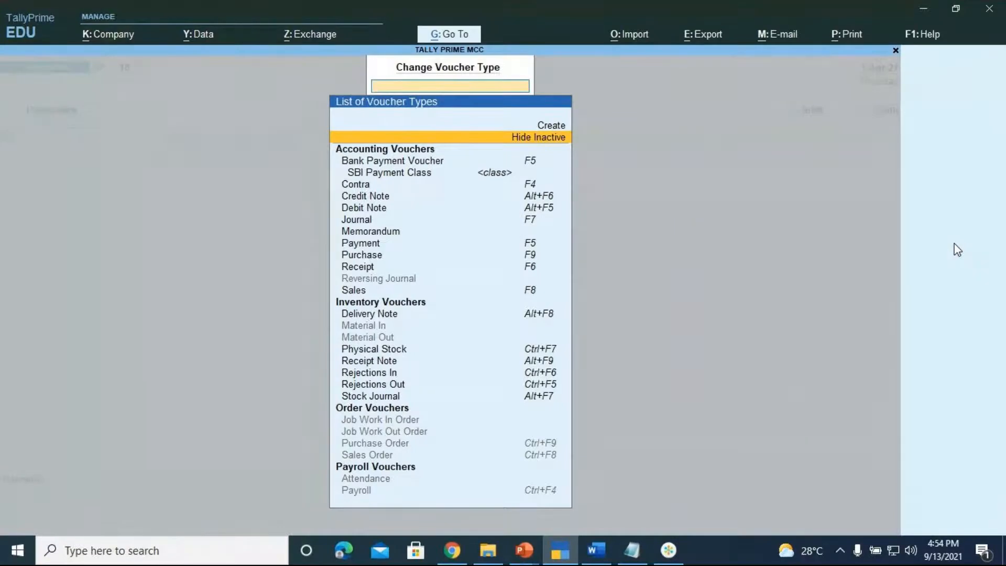
- Choose the inactive Reversing Journal voucher type and activate it
key("Down")
key("Down")
key("Down")
key("Down")
key("Down")
key("Down")
key("Down")
key("Down")
key("Down")
key("Down")
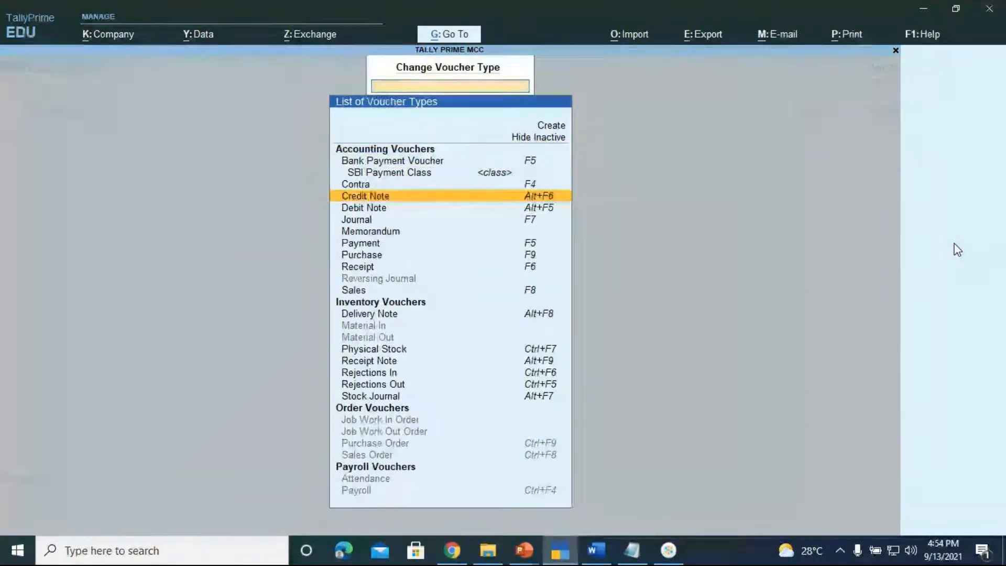
key("Down")
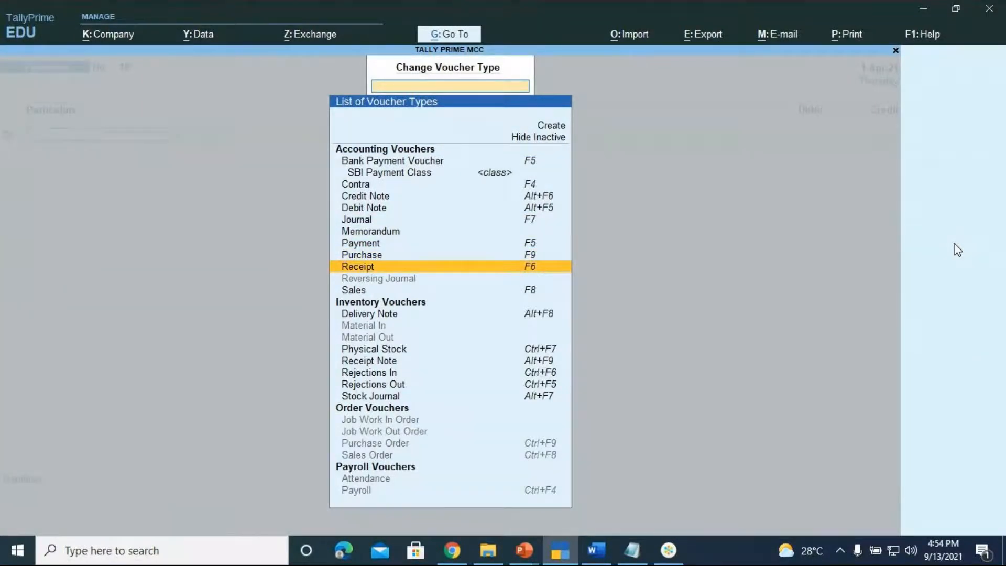
key("Down")
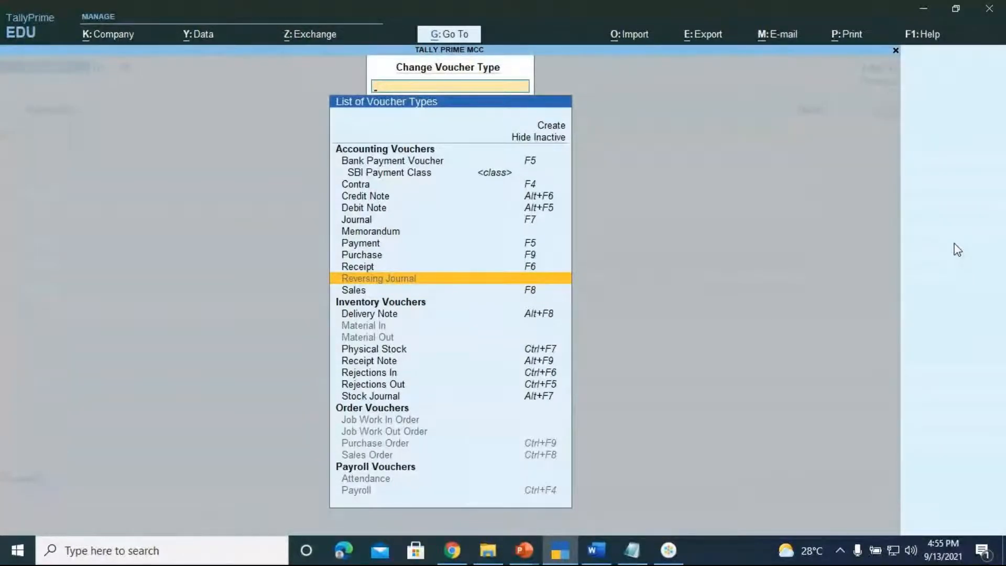
key("Return")
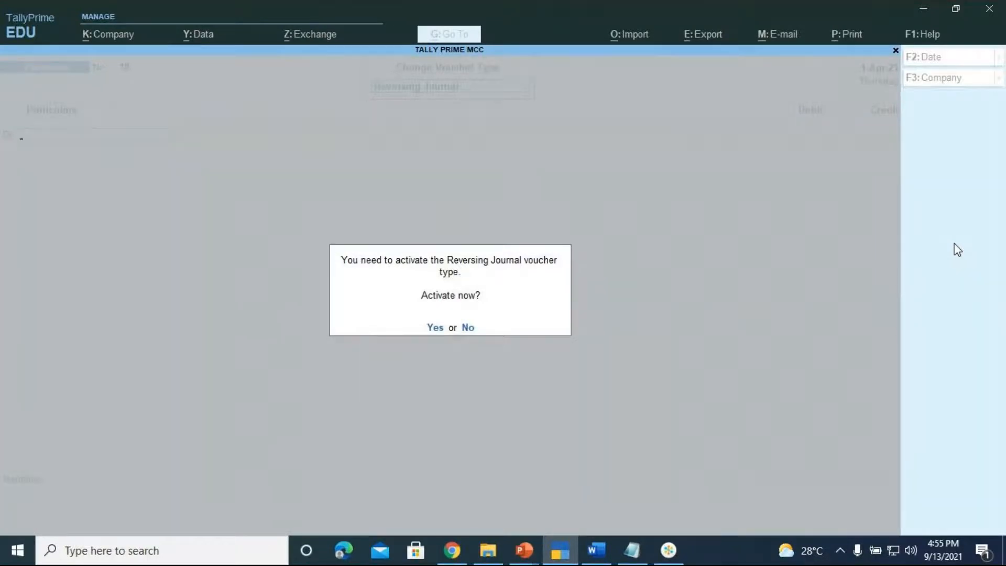
key("y")
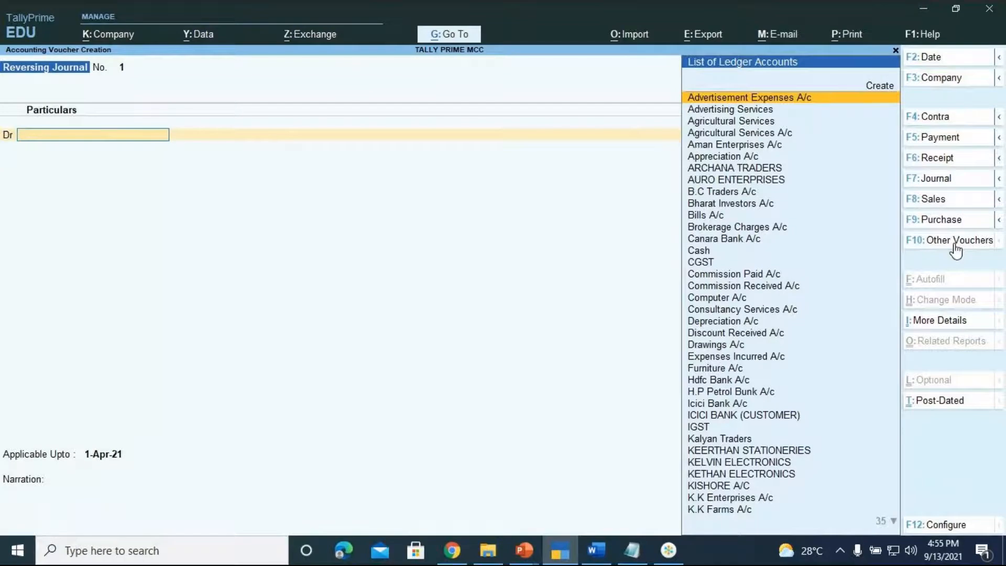
- Quit the blank reversing journal, reopen voucher entry, and show the inactive types in the voucher type list again
key("Escape")
key("y")
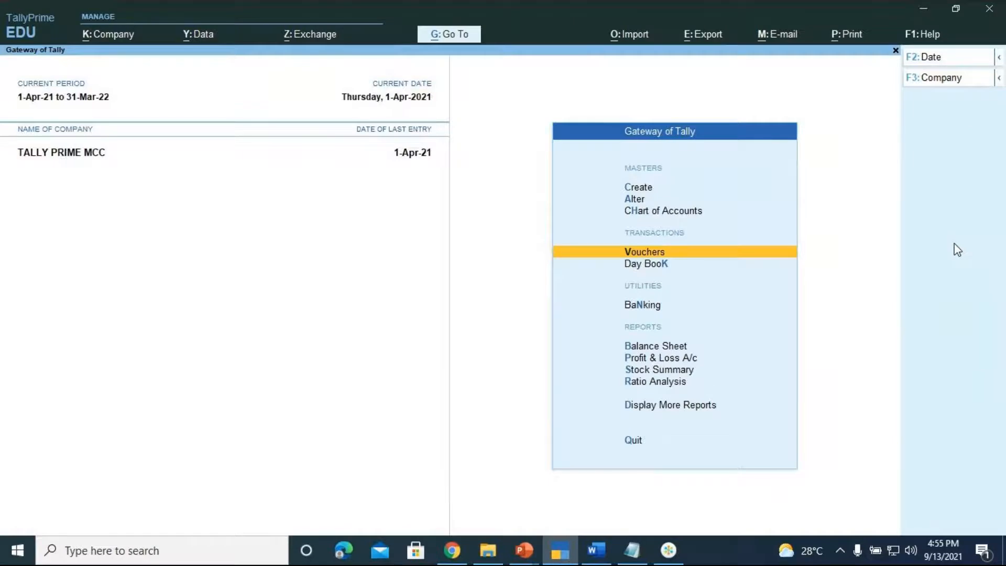
key("Return")
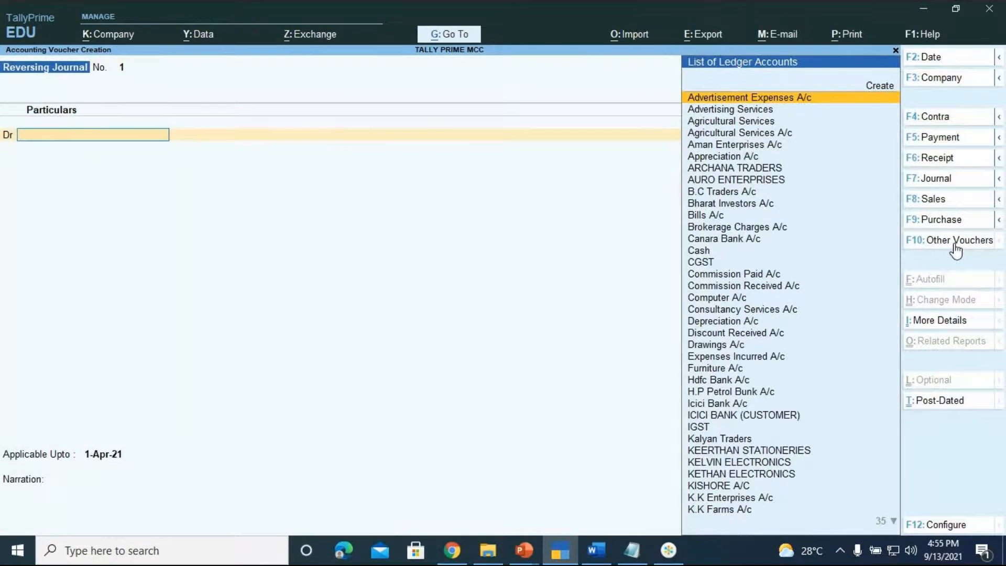
left_click(954, 245)
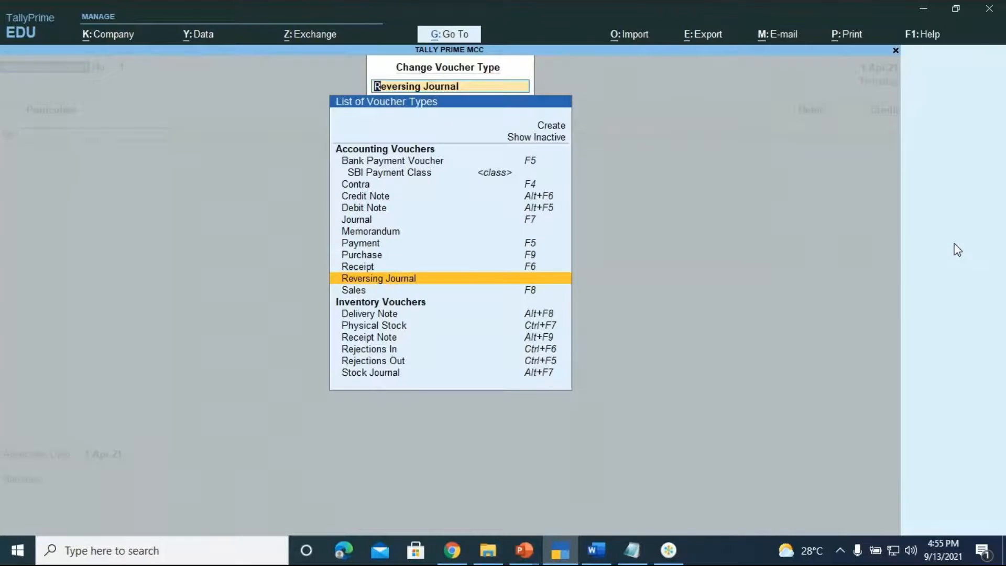
key("Up")
key("Up")
key("Up")
key("Up")
key("Up")
key("Up")
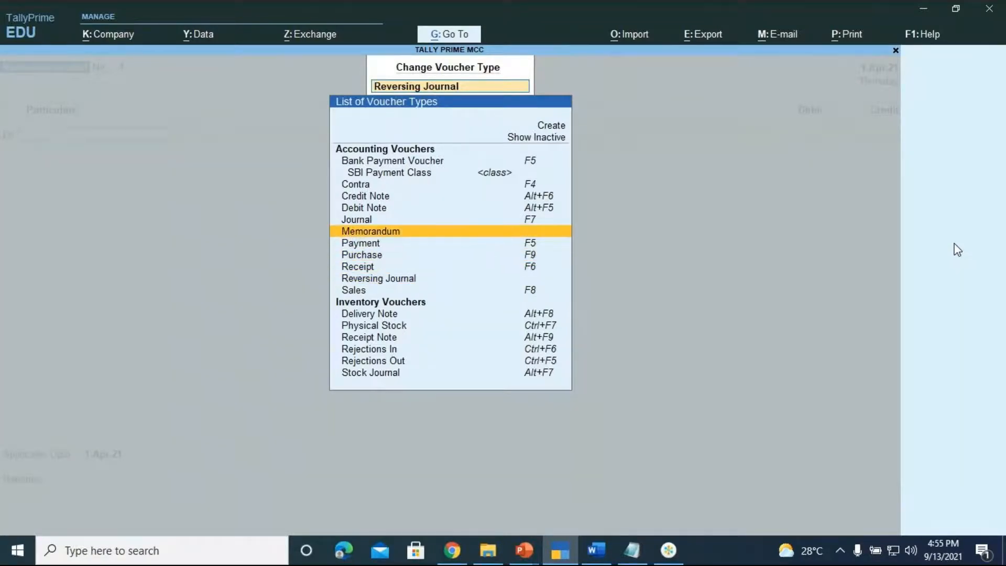
key("Up")
key("Up")
key("Up")
key("Up")
key("Up")
key("Up")
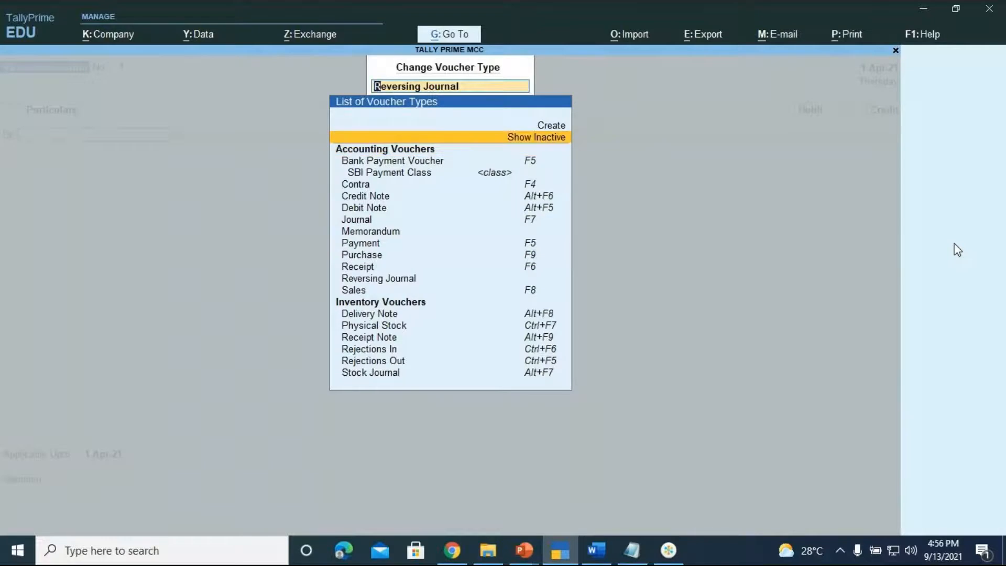
key("Return")
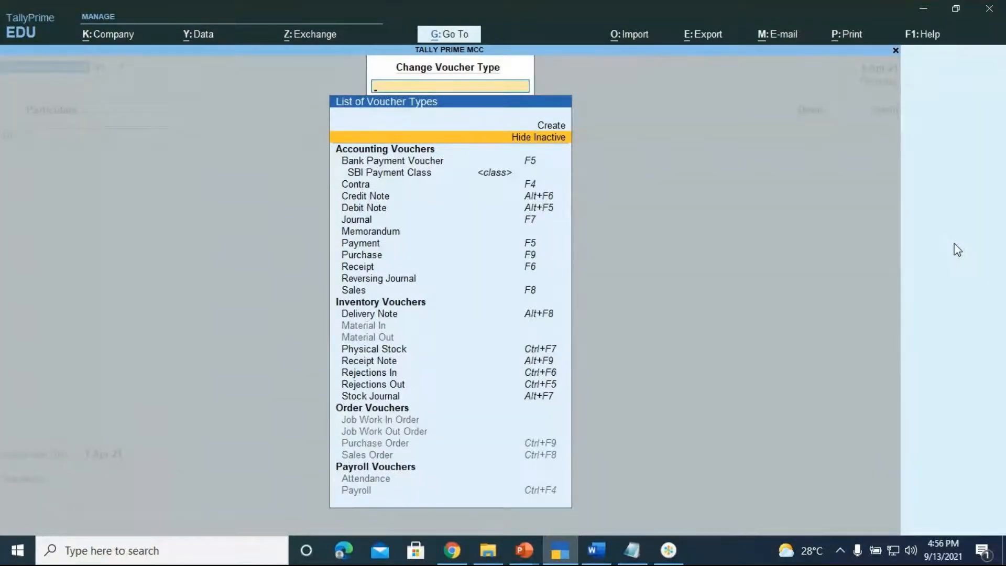
- Select Reversing Journal again from the expanded voucher type list
key("Down")
key("Down")
key("Down")
key("Down")
key("Down")
key("Down")
key("Down")
key("Down")
key("Down")
key("Down")
key("Down")
key("Down")
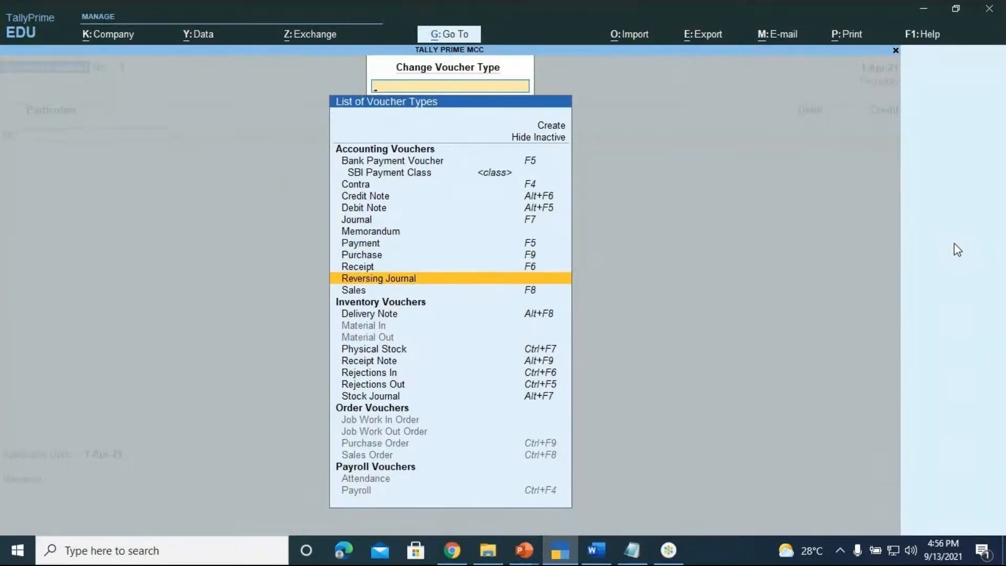
key("Return")
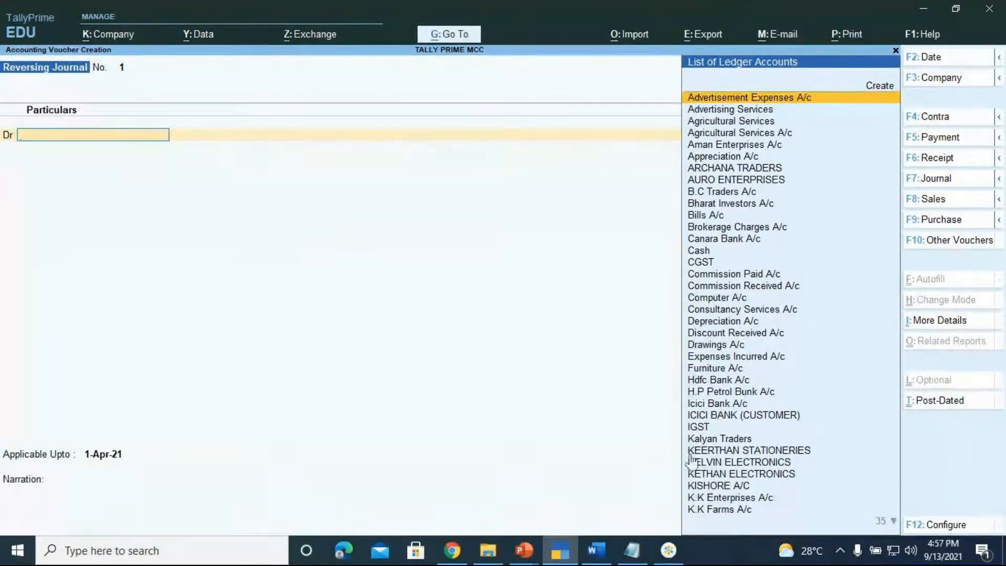
- Switch to the MAPR.pptx presentation in PowerPoint, read the reversing journal practical exercise full screen, and return to TallyPrime
left_click(522, 548)
left_click(444, 490)
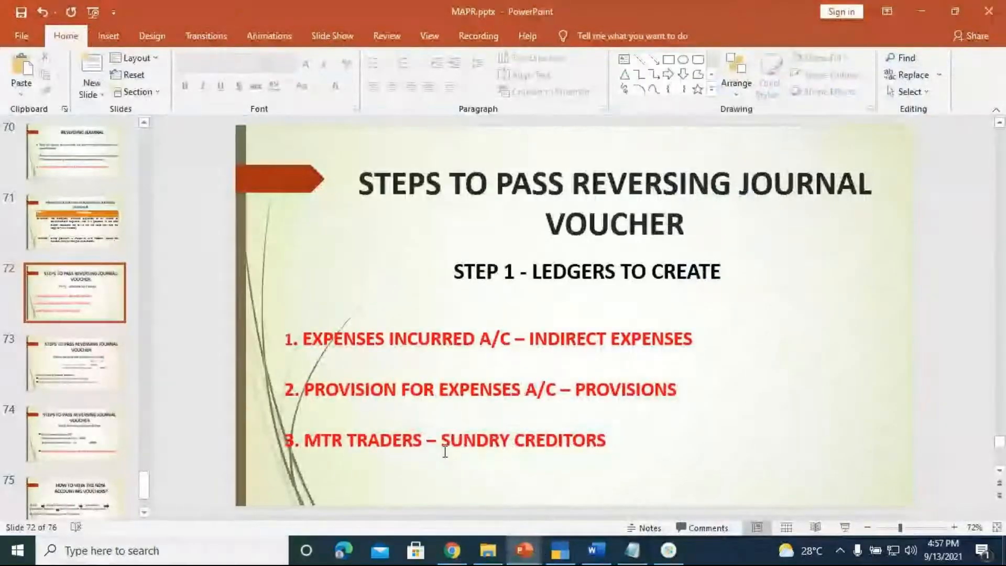
scroll(445, 451, "up", 1)
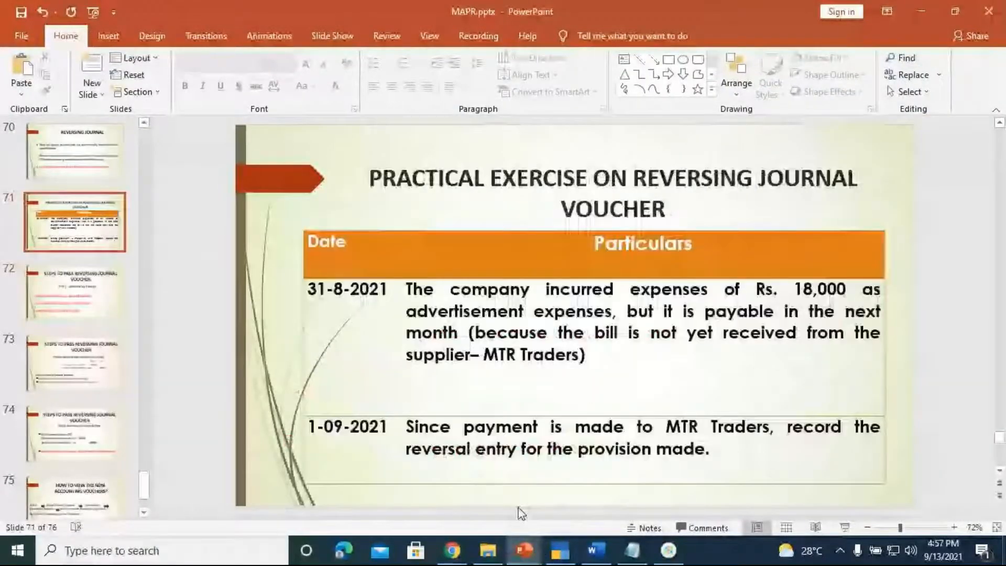
left_click(851, 529)
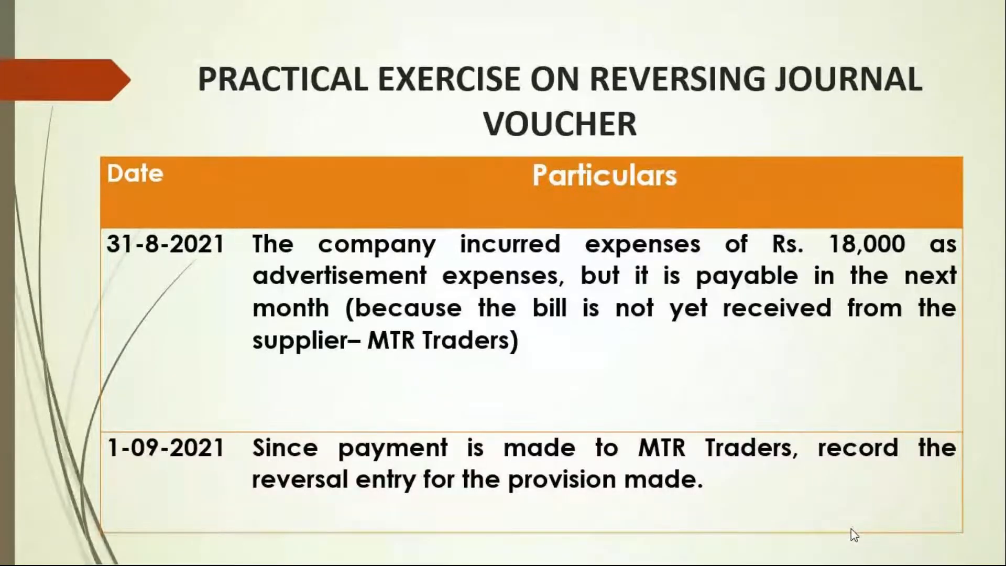
key("Escape")
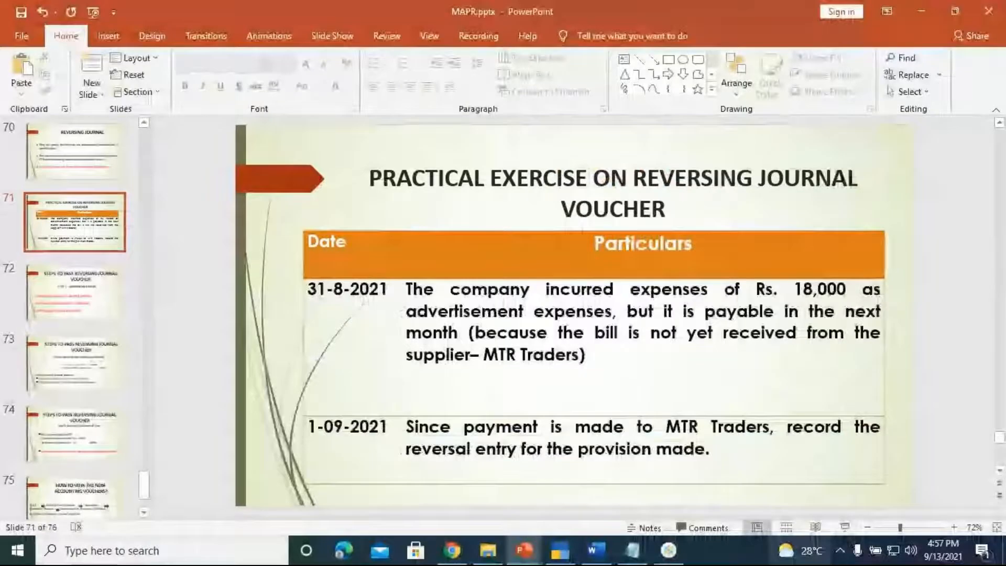
left_click(565, 551)
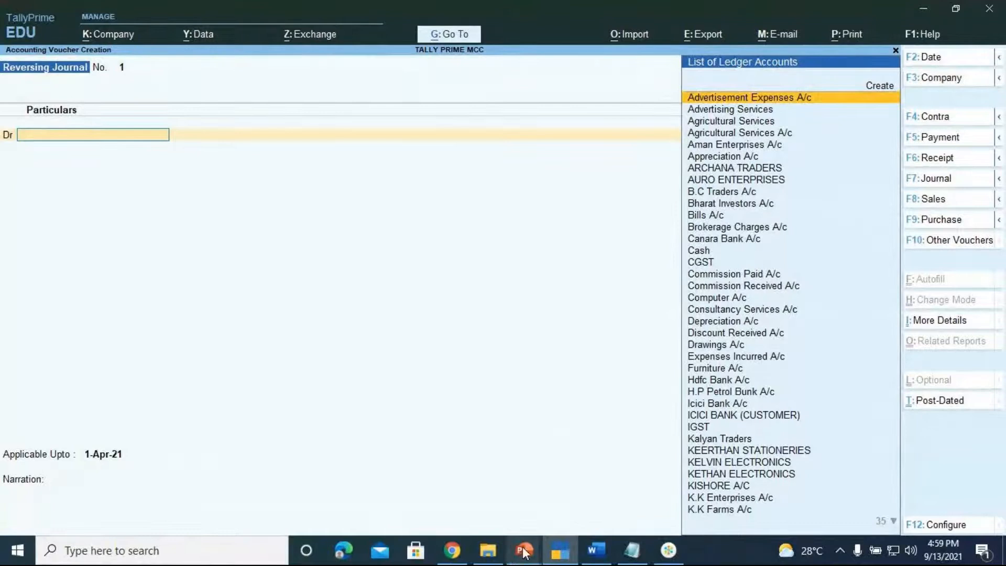
- Switch to PowerPoint and advance the slide show to the Step 2 slide on recording the journal voucher
mouse_move(524, 551)
left_click(443, 498)
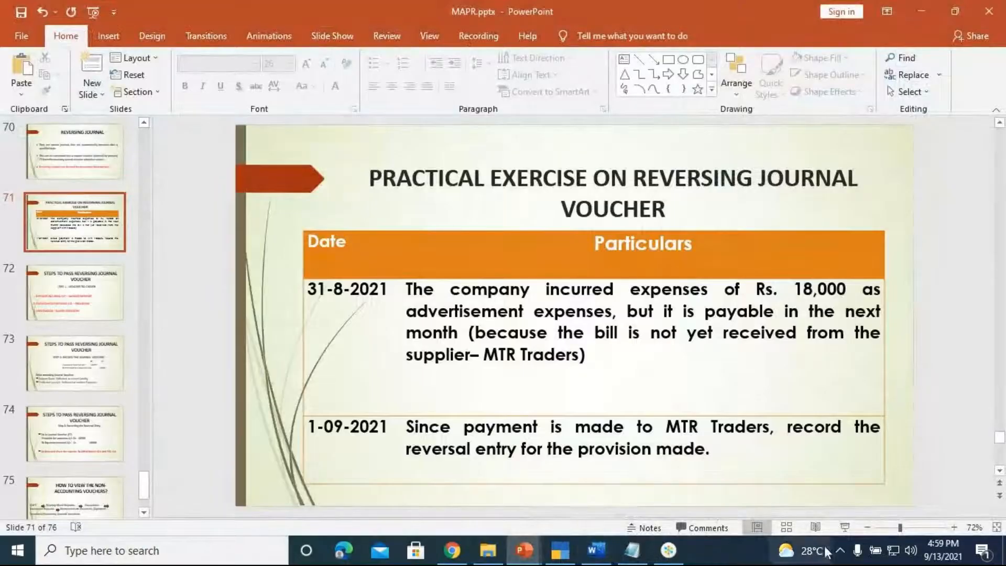
left_click(843, 527)
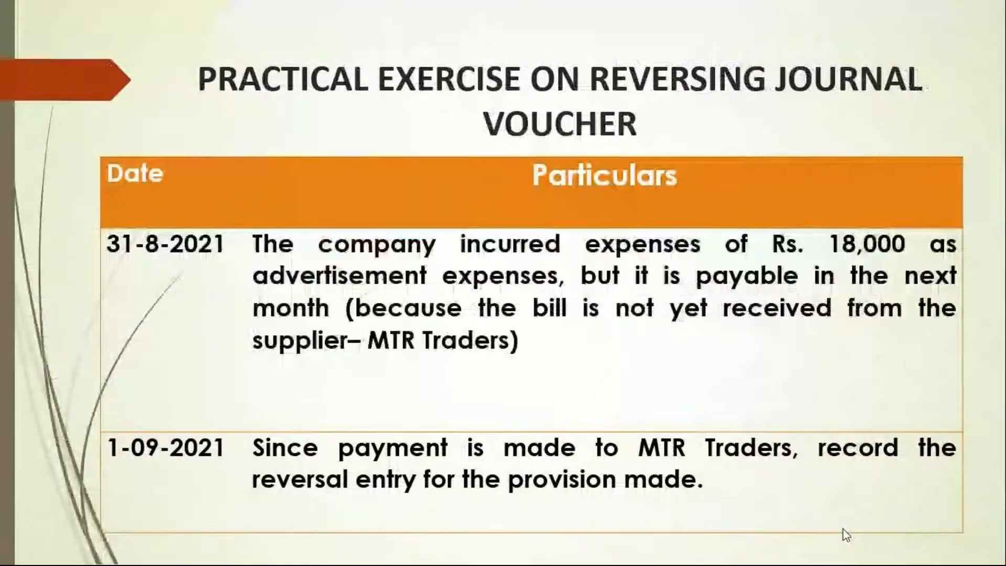
left_click(846, 535)
left_click(846, 534)
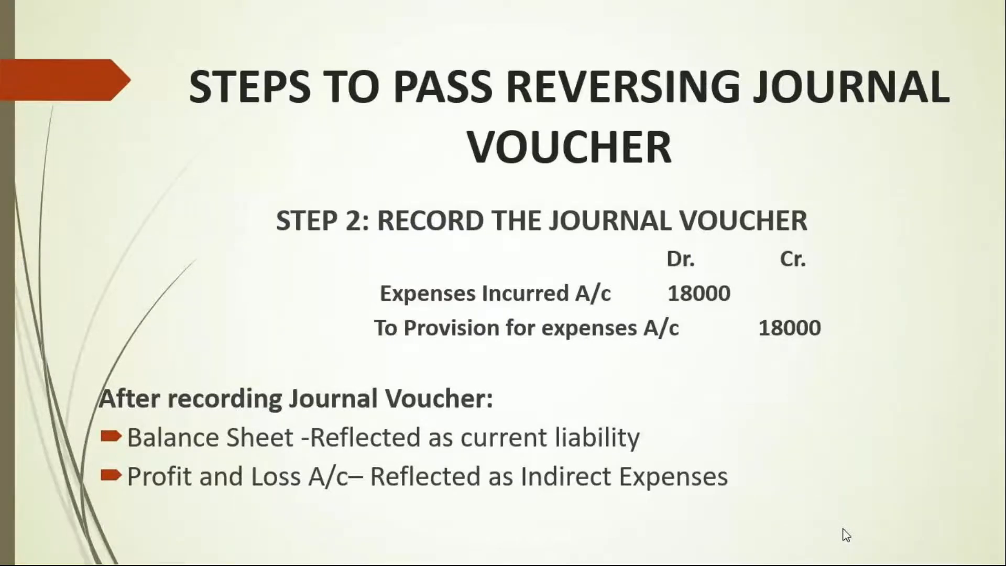
key("Escape")
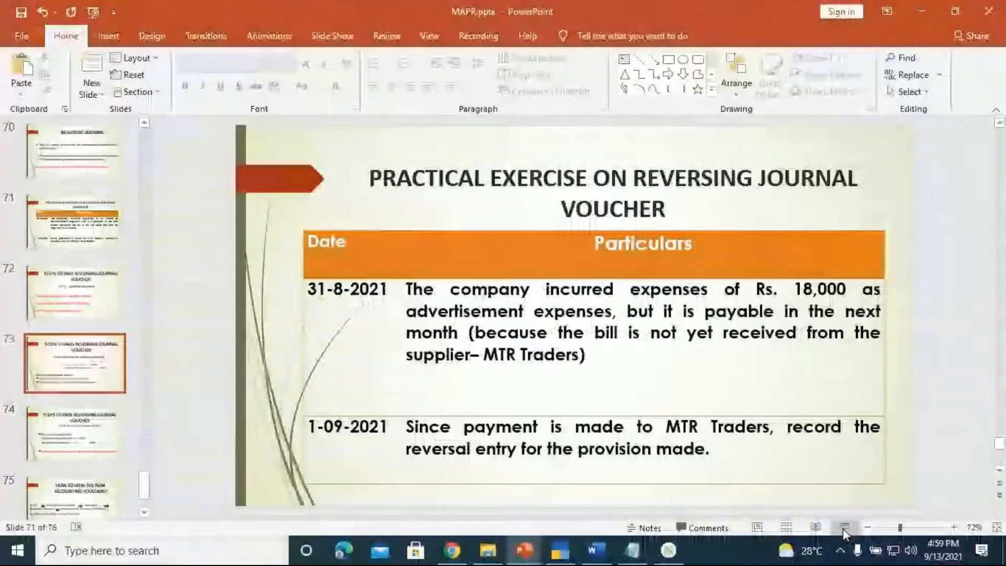
- Switch back to TallyPrime and debit Expenses Incurred A/c with 18000 in the reversing journal
left_click(560, 551)
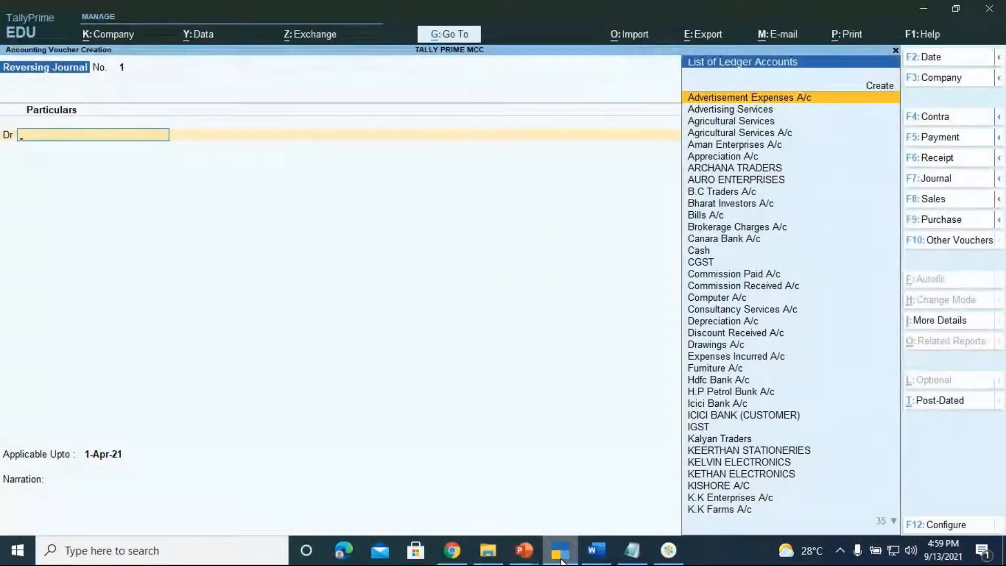
type("Ex")
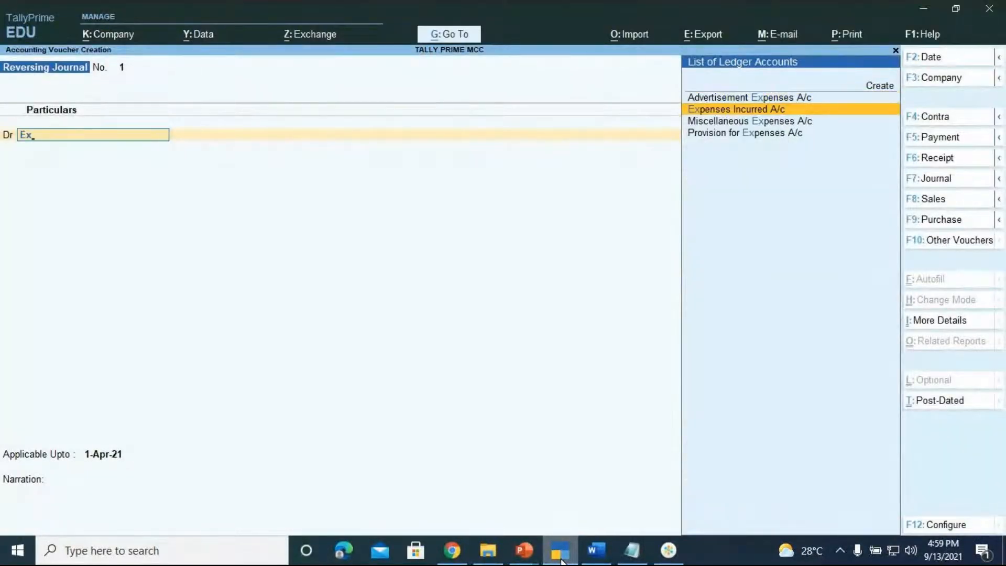
key("Return")
type("1")
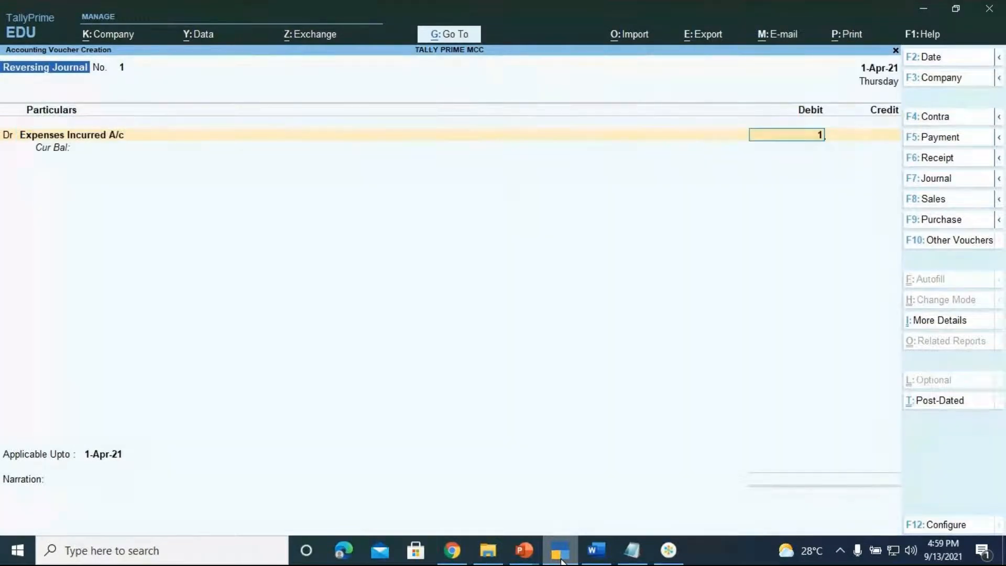
type("8000")
key("Return")
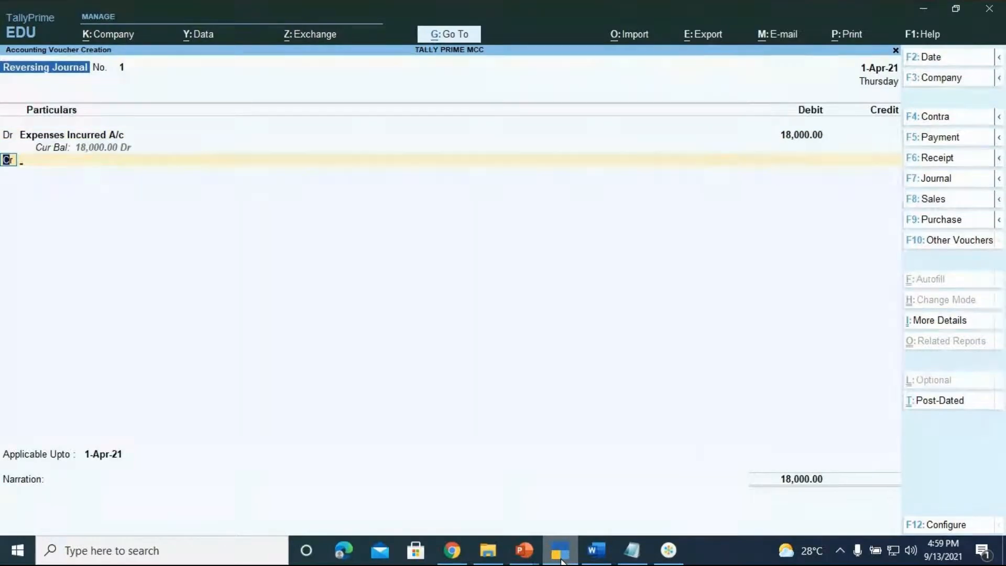
- Credit Provision for Expenses A/c with 18,000 in the reversing journal
key("Return")
type("Pr")
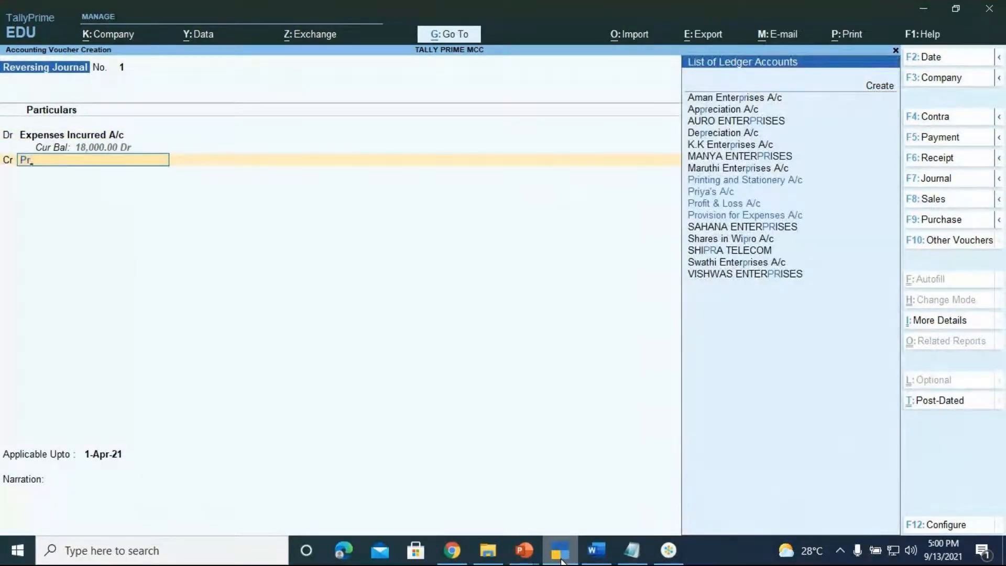
key("Down")
key("Down")
key("Down")
key("Down")
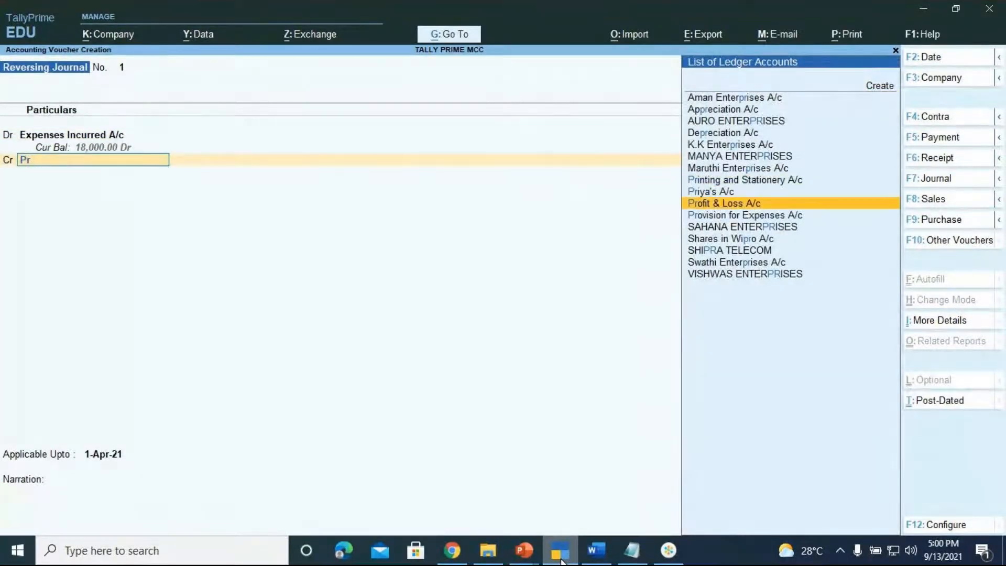
key("Return")
key("Return")
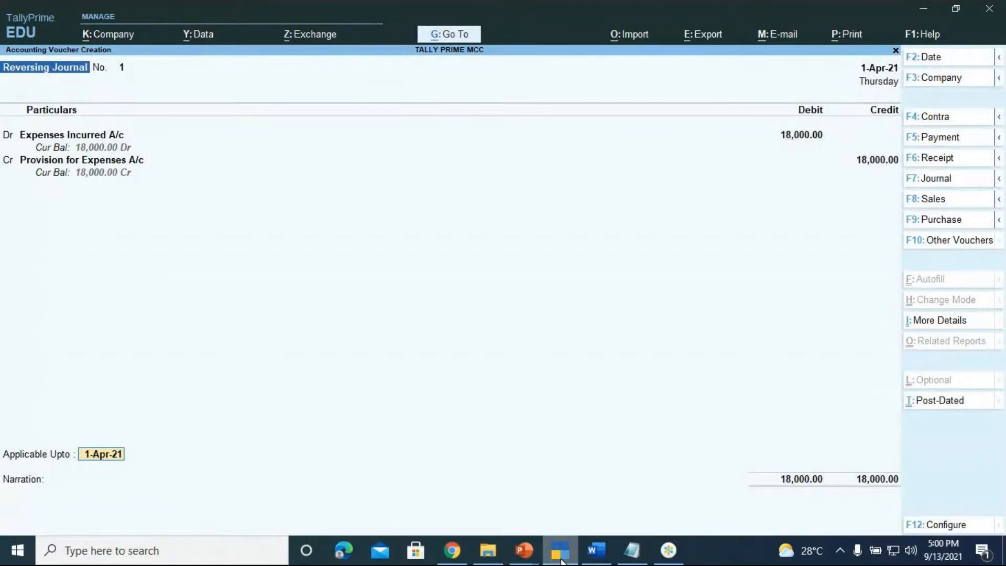
- Set the reversing journal's Applicable Upto date to 2-Apr-21
type("3")
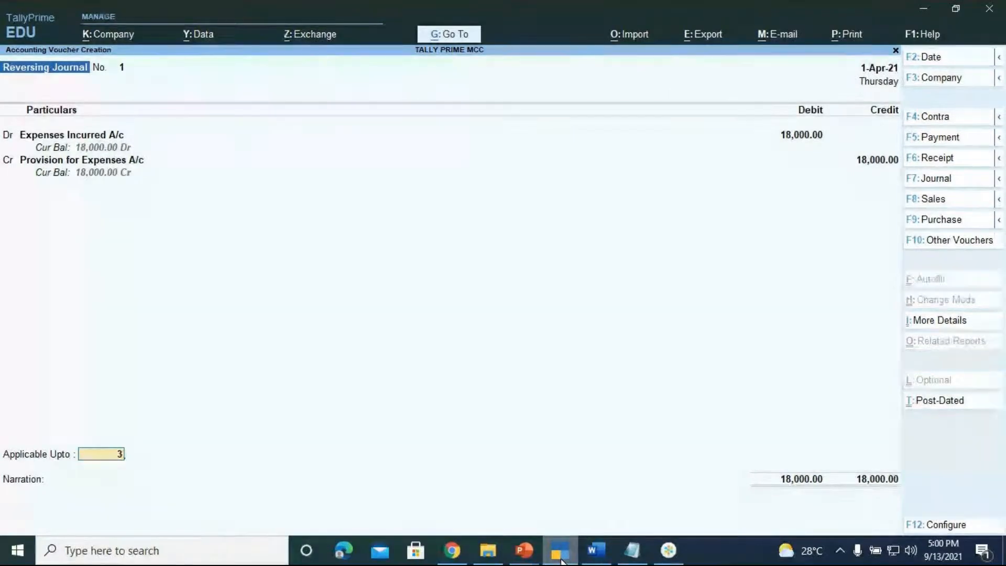
type("0-4")
key("BackSpace")
key("BackSpace")
key("BackSpace")
key("BackSpace")
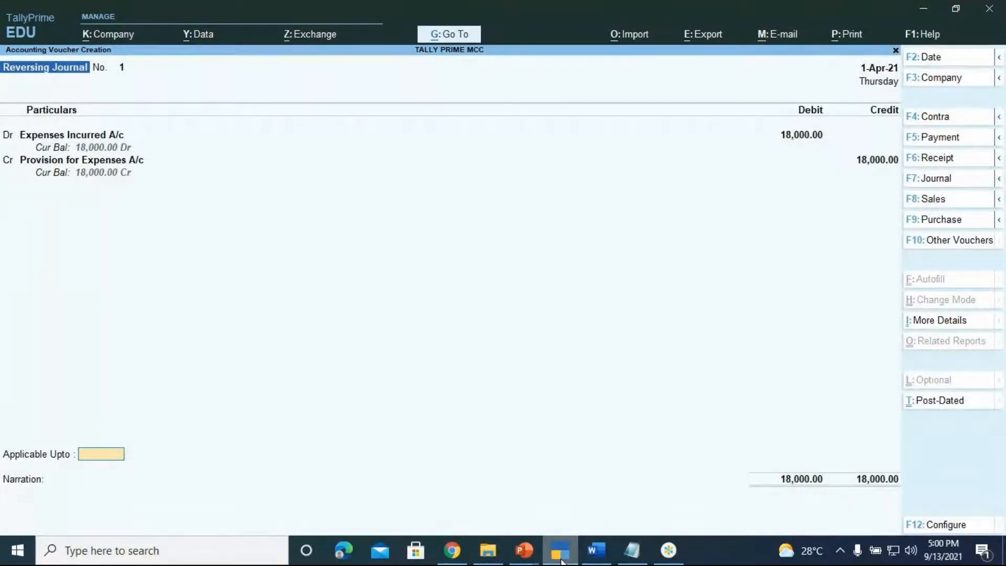
type("2-4")
key("Return")
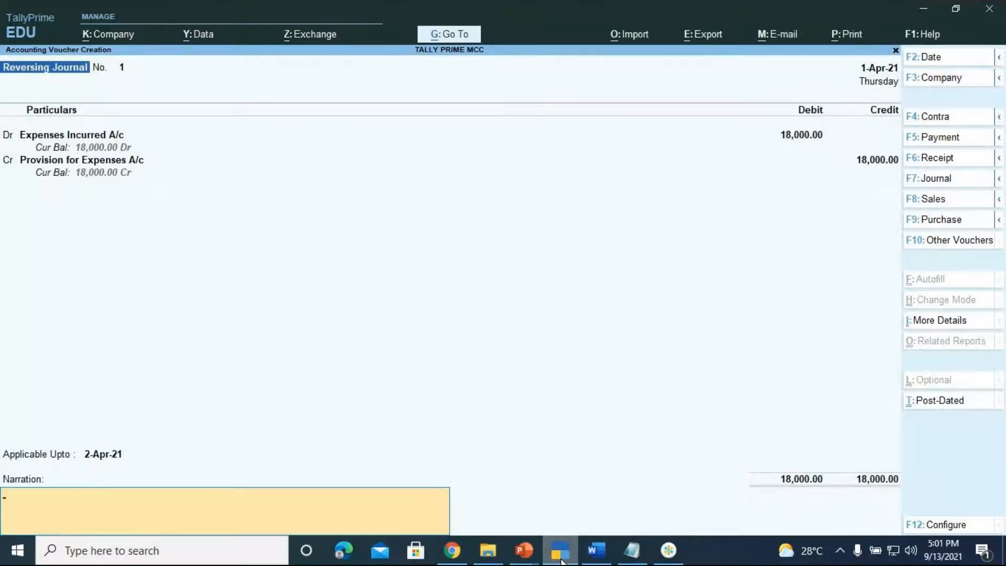
- Enter the narration "being a provisional entry made for the advertisement expenses payable to MTR Traders" and save the reversing journal voucher
type("bing")
key("BackSpace")
key("BackSpace")
key("BackSpace")
type("eing a provisional entry")
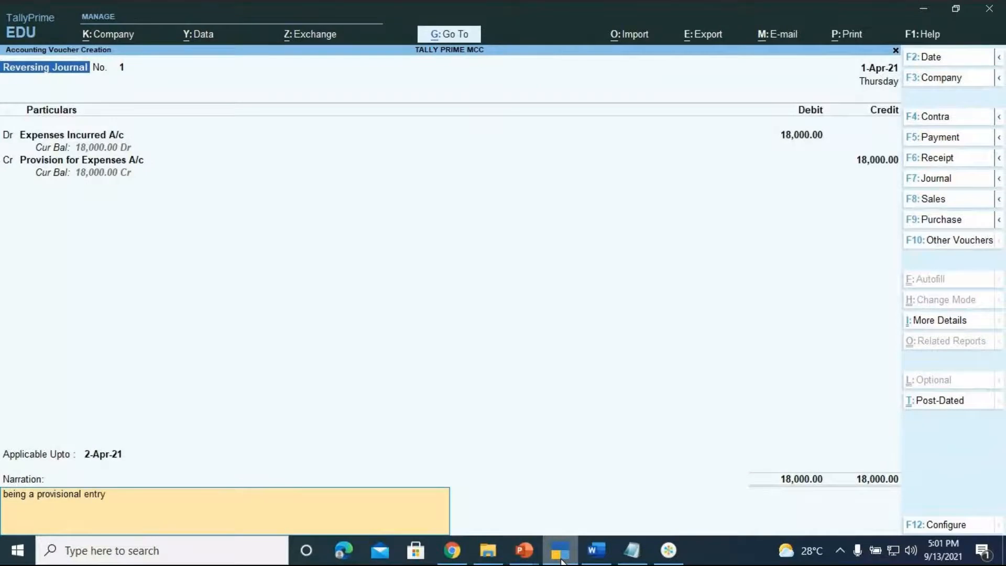
type(" pa")
type("ssed")
type(" for")
type(" the")
key("BackSpace")
key("BackSpace")
key("BackSpace")
key("BackSpace")
key("BackSpace")
key("BackSpace")
key("BackSpace")
key("BackSpace")
key("BackSpace")
key("BackSpace")
key("BackSpace")
key("BackSpace")
type("made for the advertisee")
key("BackSpace")
type("ment e")
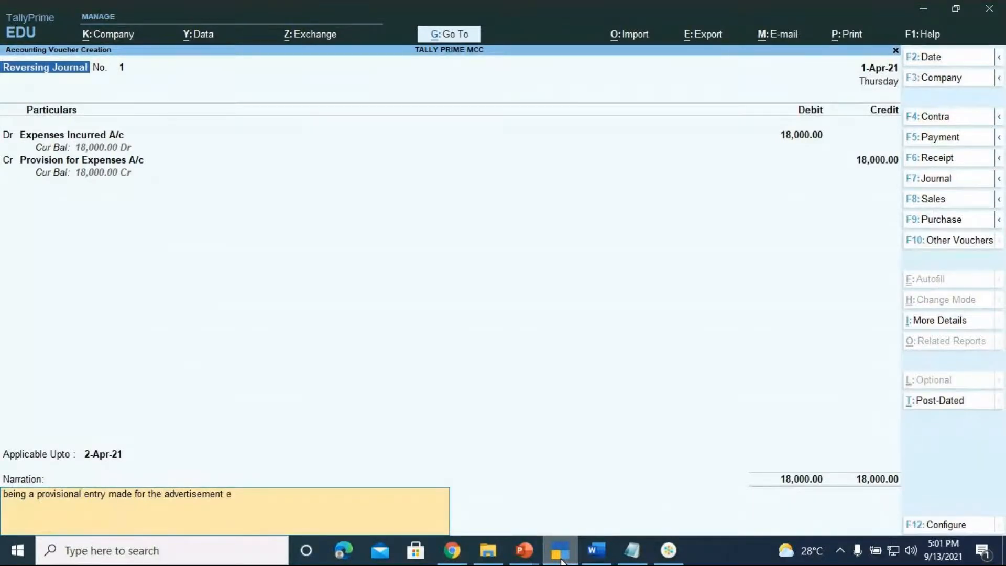
type("xpenses payable to MTR Traderd")
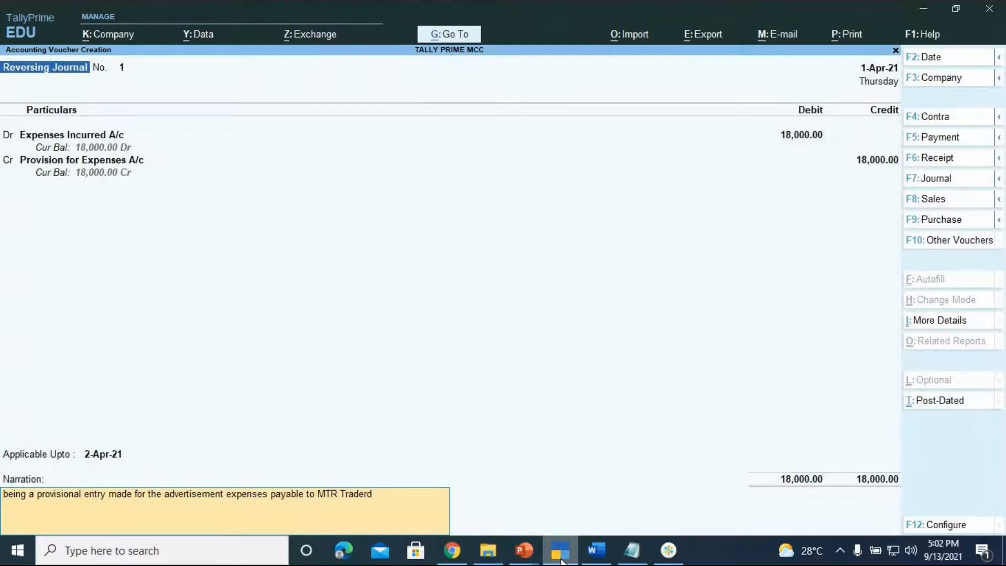
key("BackSpace")
type("s")
key("Return")
key("Return")
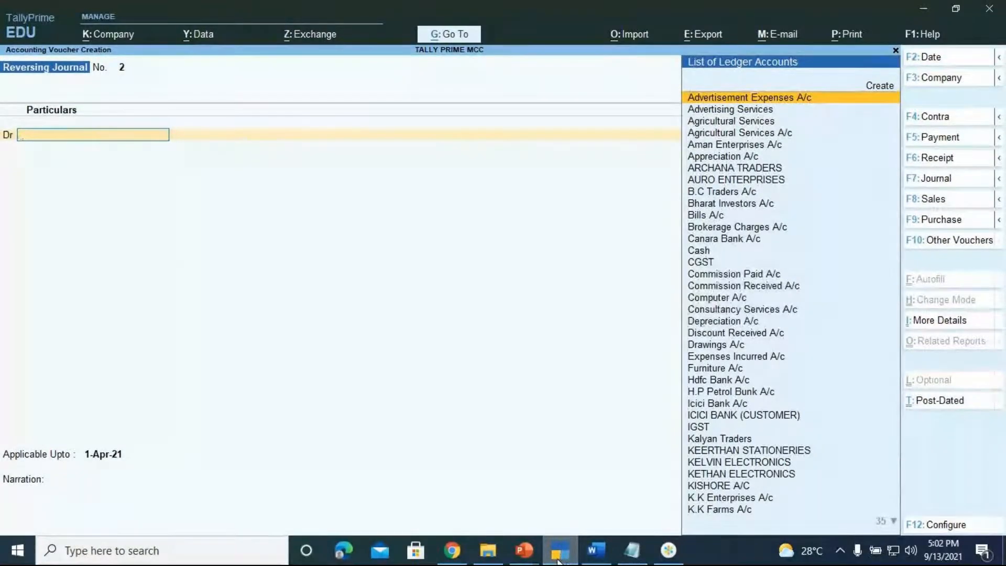
- Switch to the MAPR.pptx presentation in PowerPoint, read the Step 2 journal voucher slide full screen, and return to TallyPrime
mouse_move(529, 555)
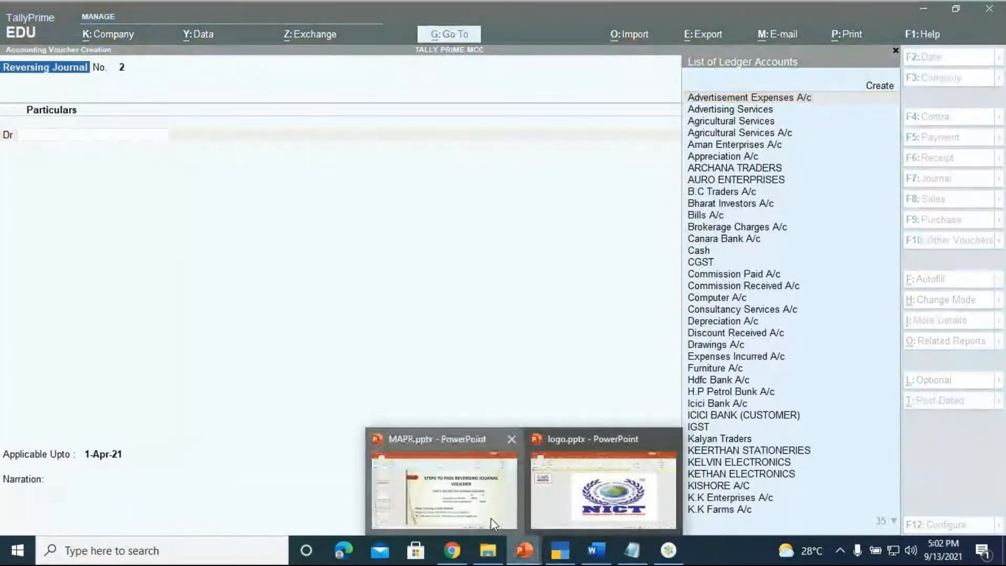
left_click(443, 492)
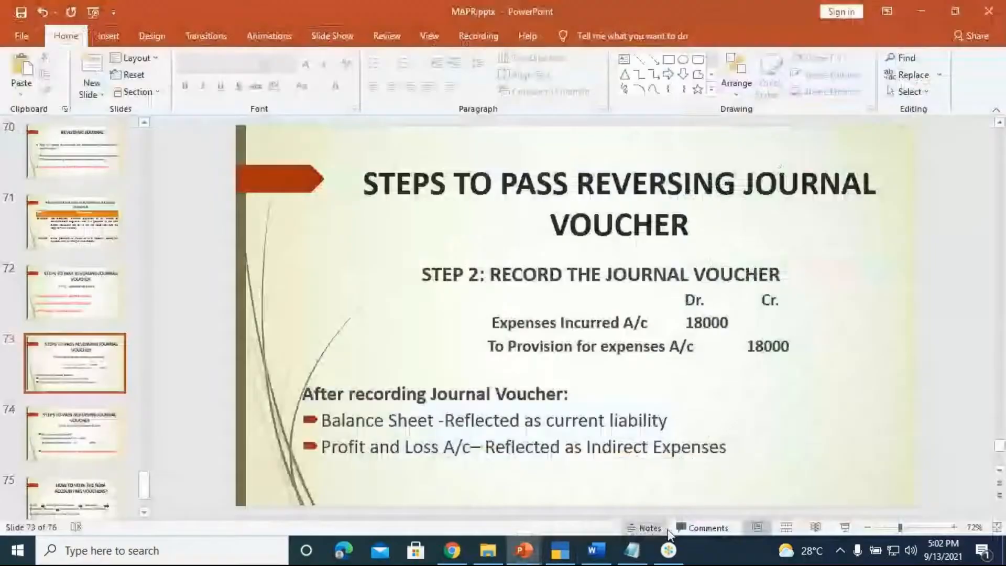
left_click(843, 527)
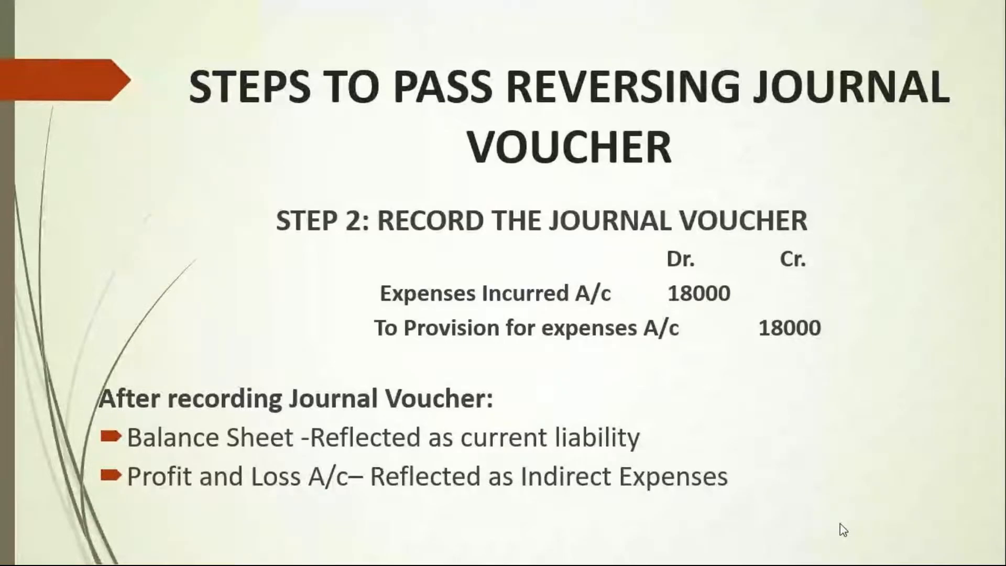
key("Escape")
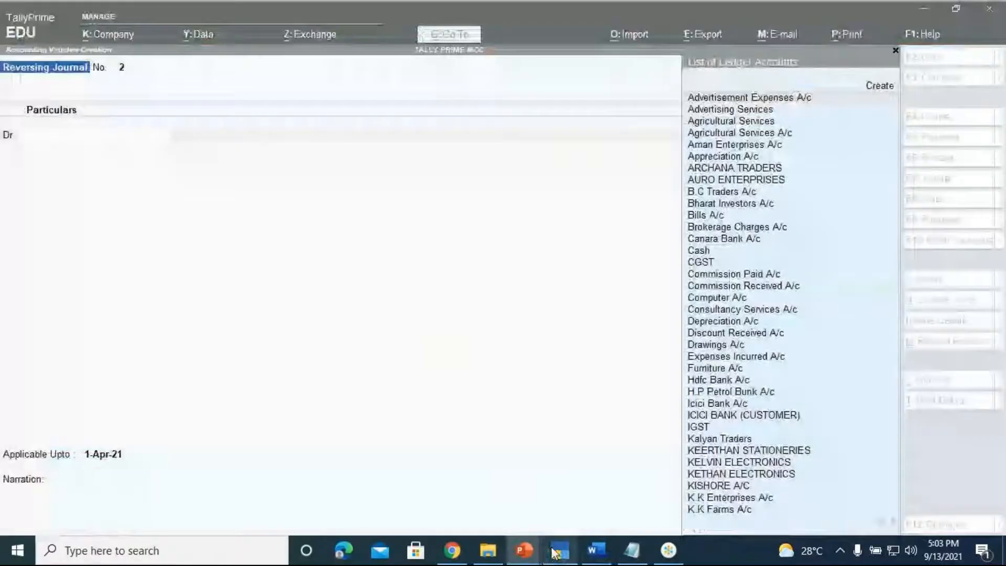
left_click(558, 550)
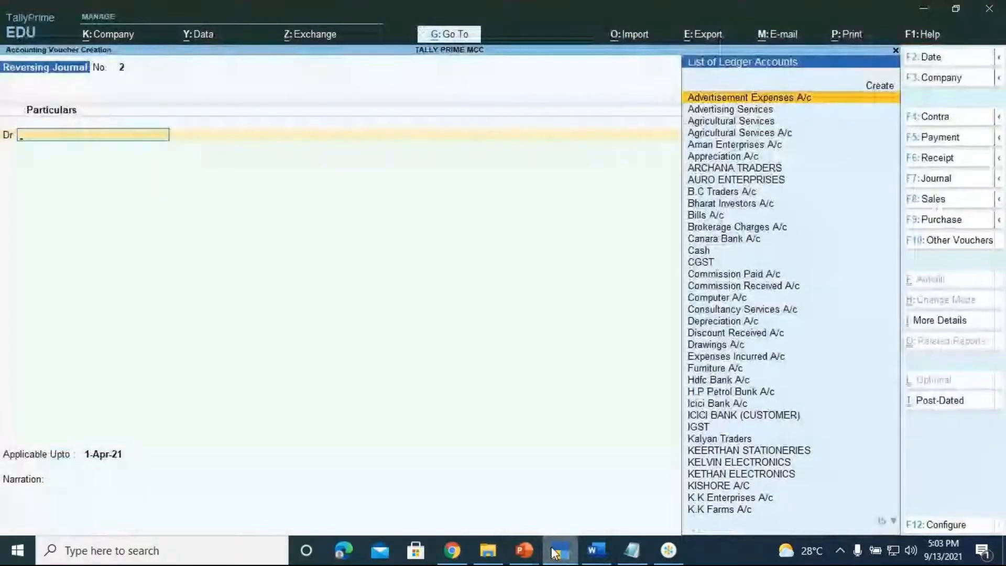
- Open the Balance Sheet report and drill down into the Current Liabilities group
key("alt")
key("alt+g")
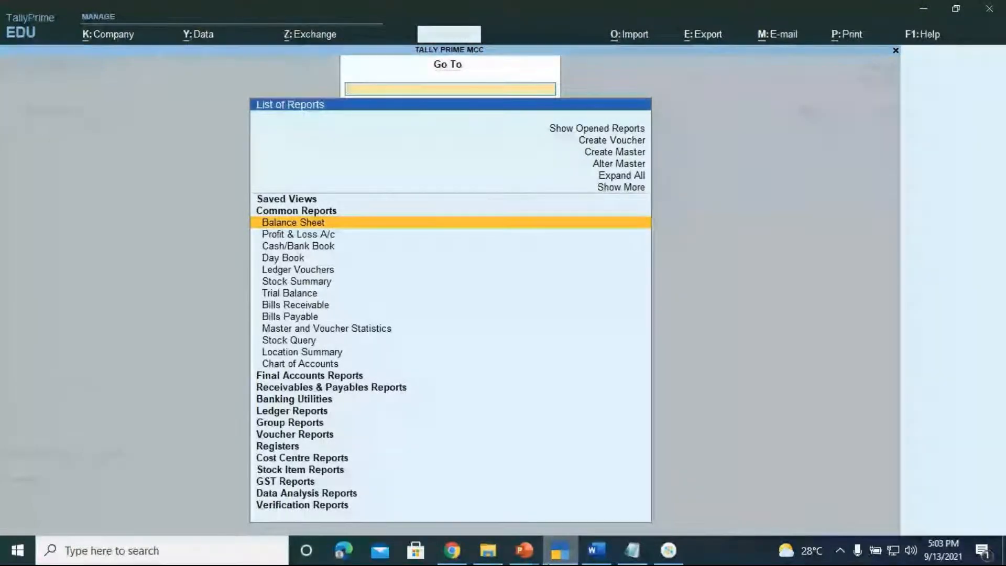
key("Return")
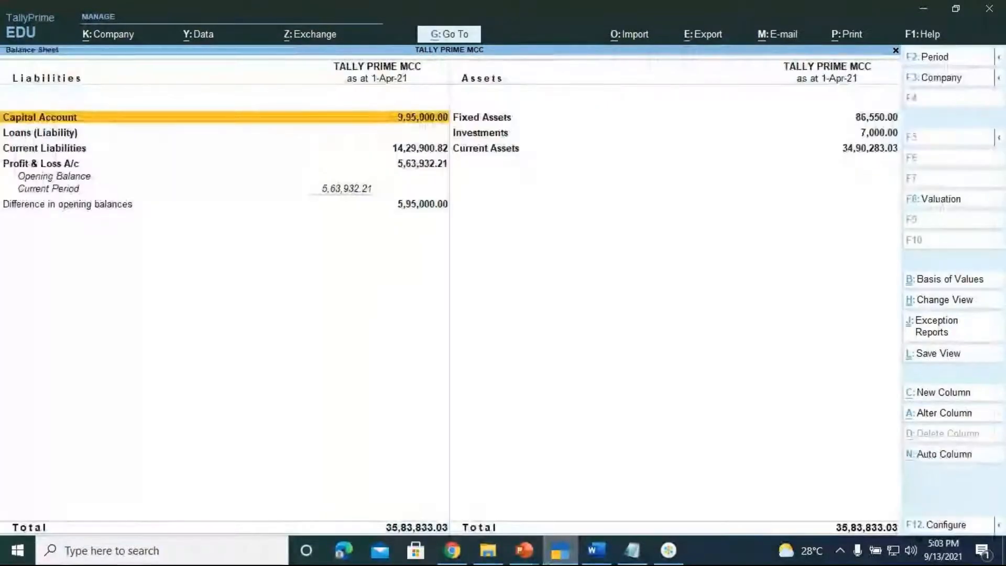
key("Down")
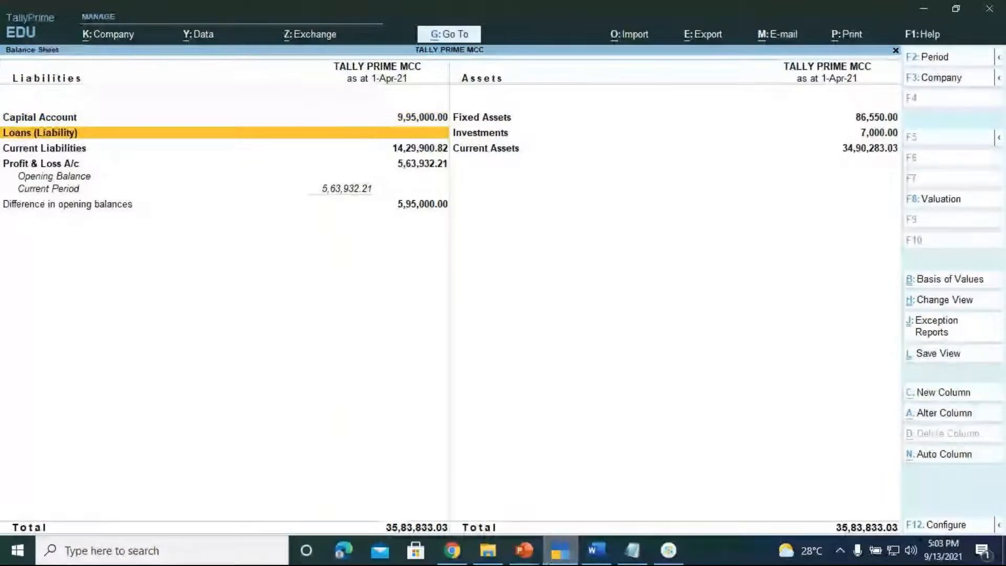
key("Down")
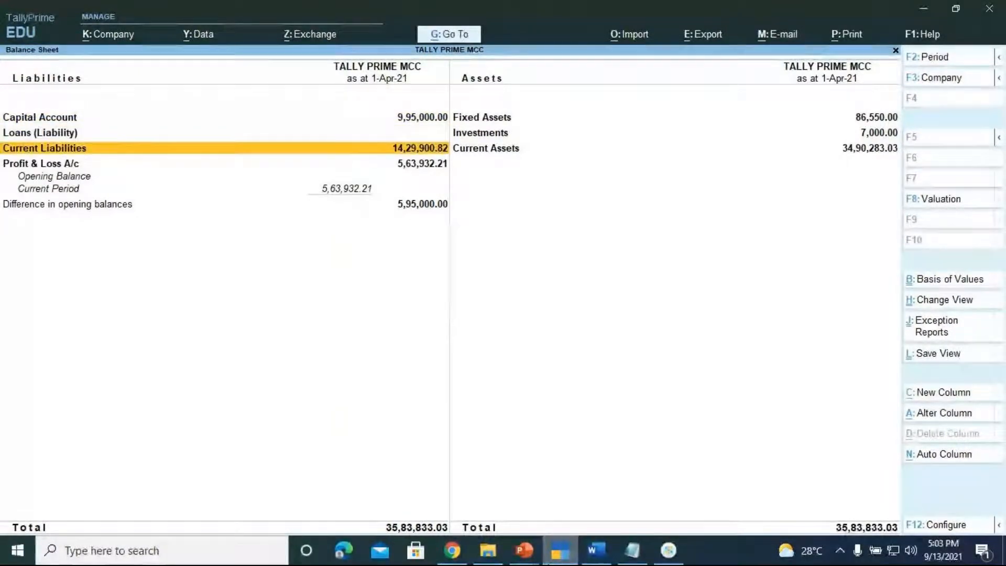
key("Return")
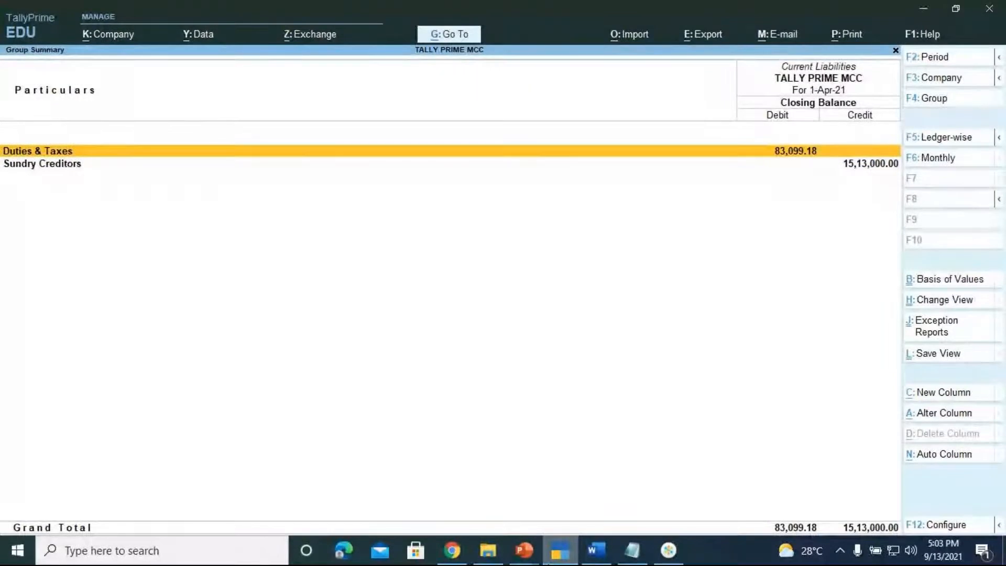
- Examine the Sundry Creditors and Duties & Taxes breakdowns under Current Liabilities and return to the Balance Sheet
key("Down")
key("Return")
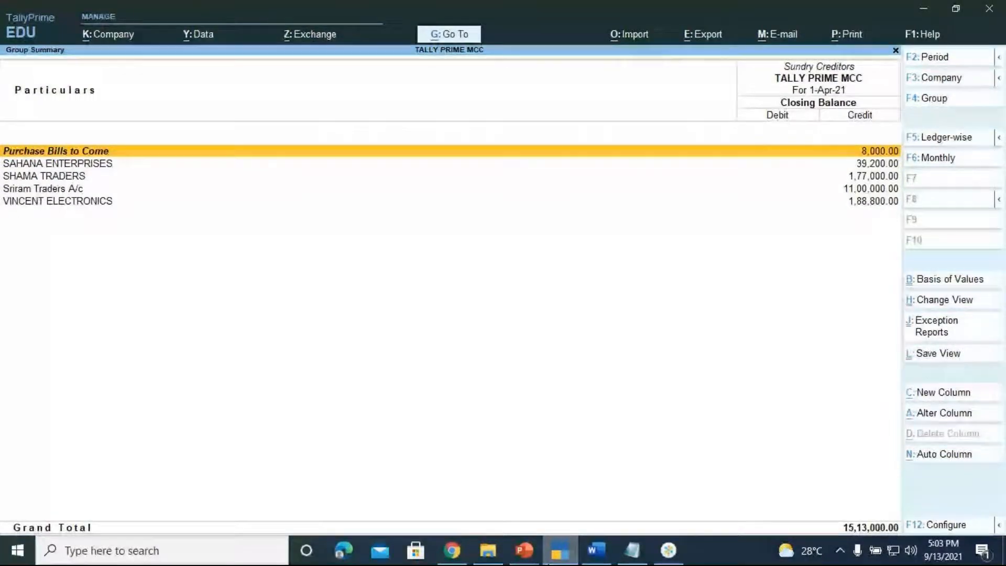
key("Escape")
key("Up")
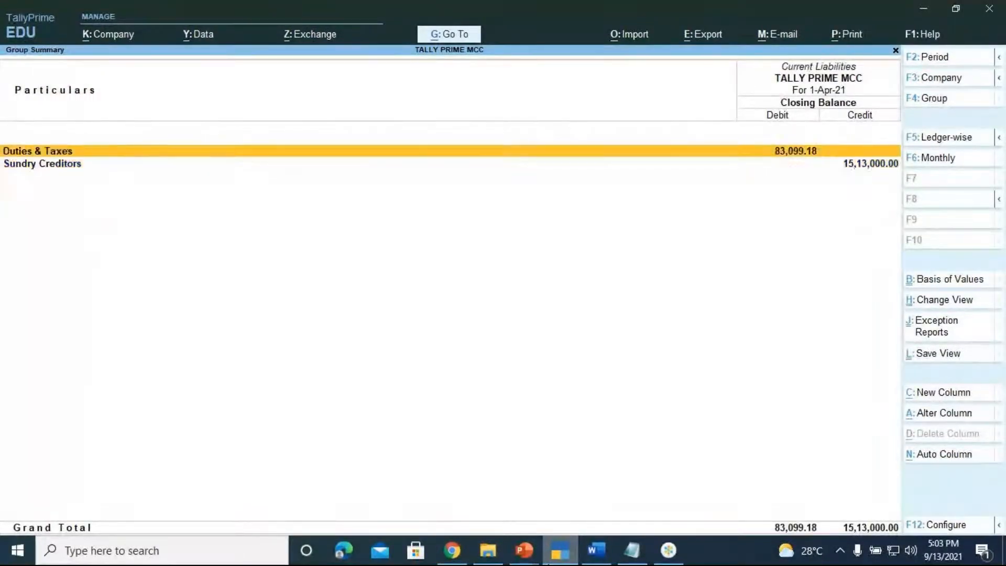
key("Return")
key("Escape")
key("Escape")
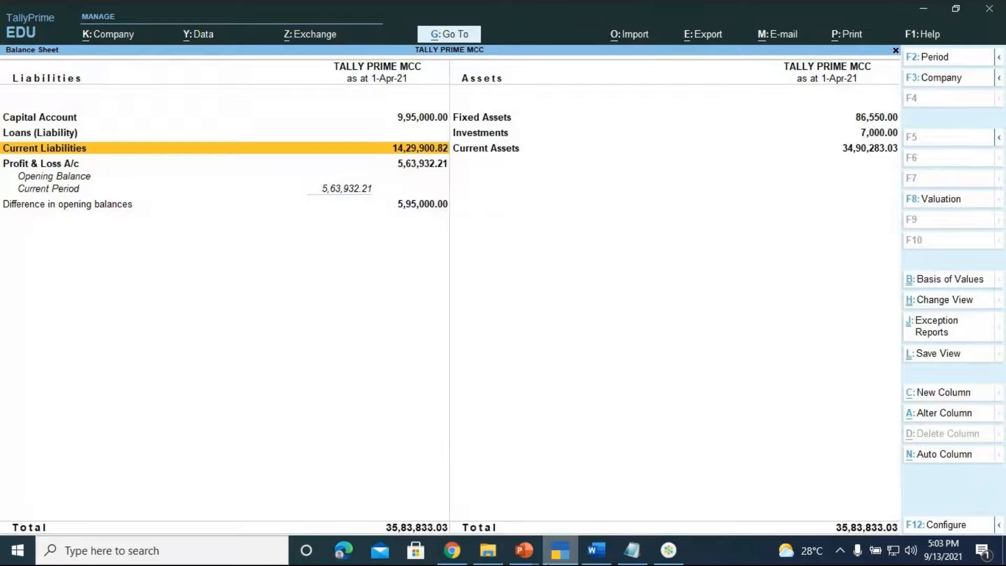
- Expand the Balance Sheet to its detailed view, check the Loans (Liability) group, and close the report
key("alt+F5")
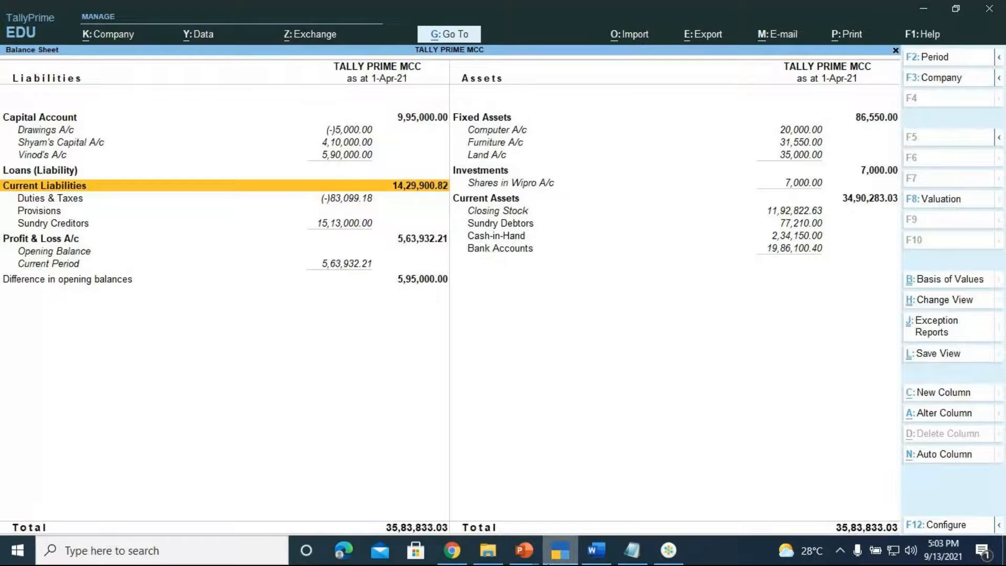
key("Up")
key("Return")
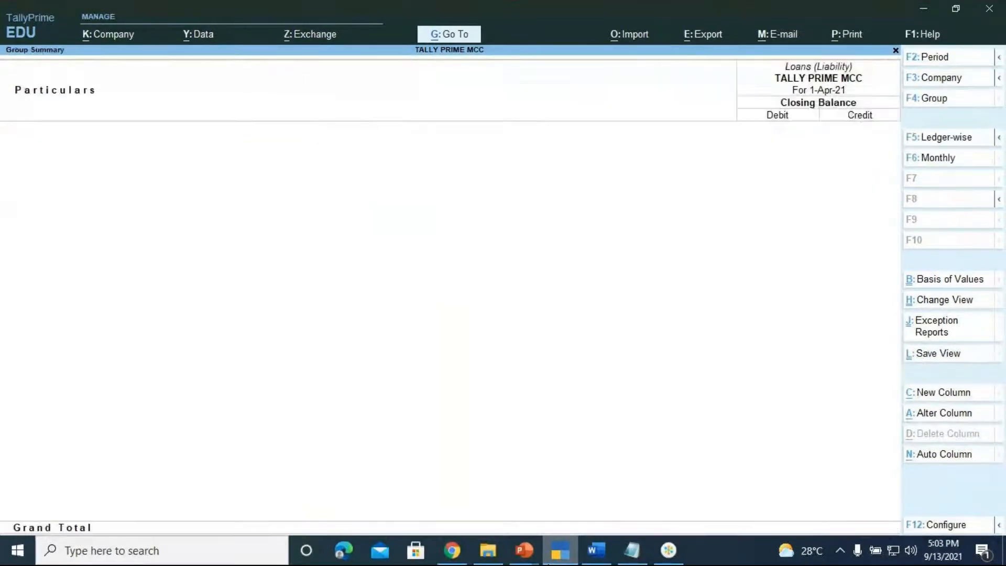
key("Escape")
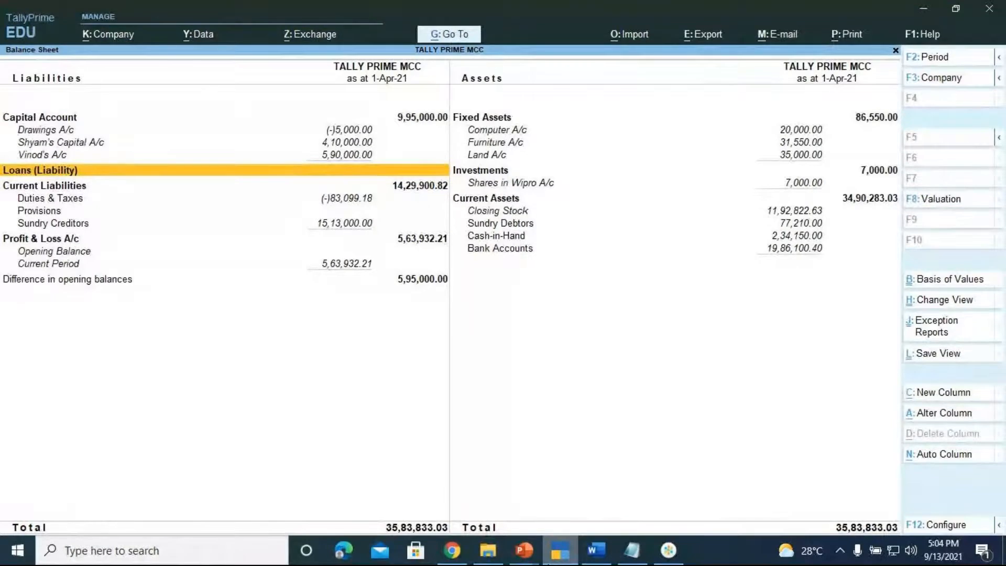
key("Escape")
- Open the Profit & Loss A/c report, examine the ledgers under Indirect Expenses, and return to voucher creation
key("alt")
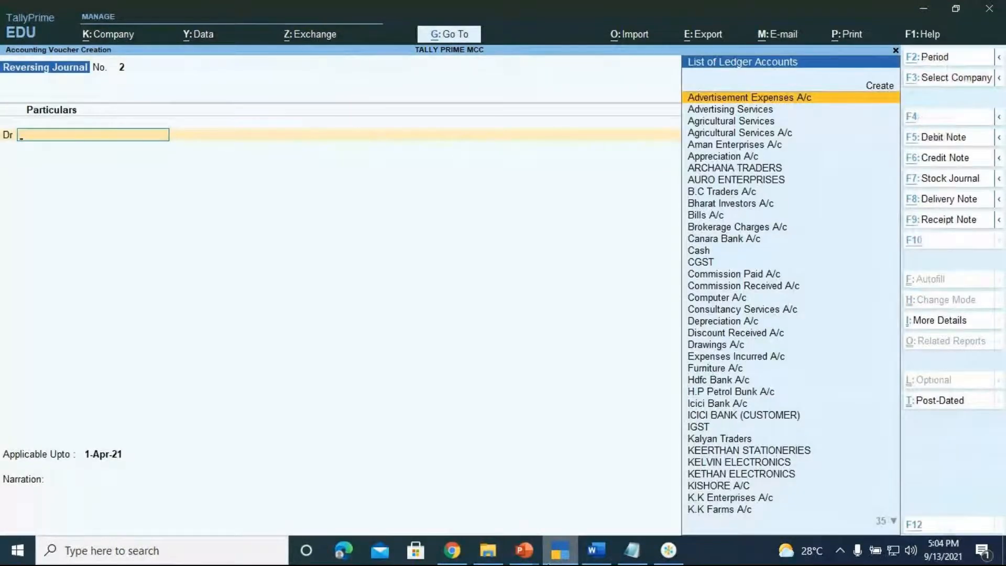
key("alt+g")
key("Down")
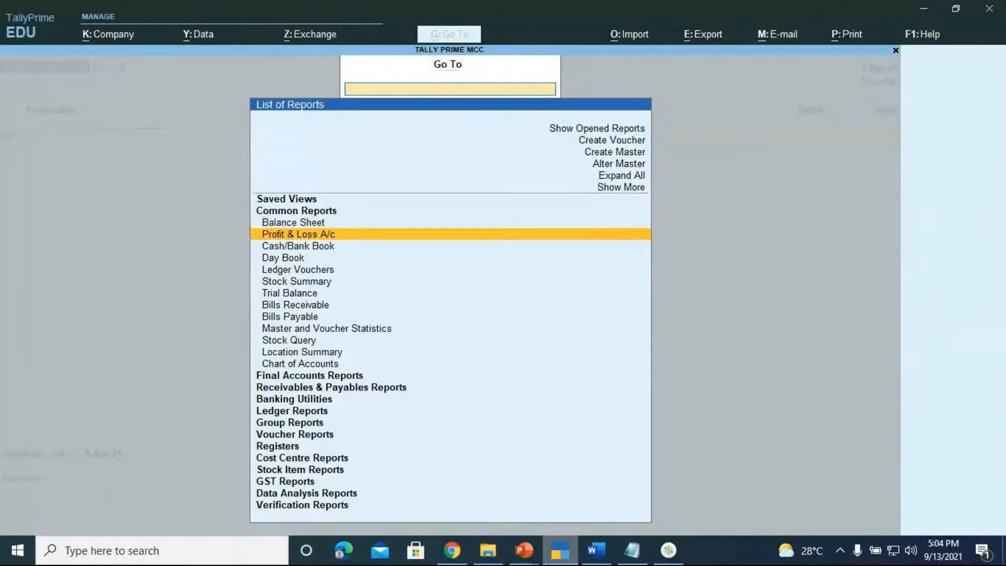
key("Return")
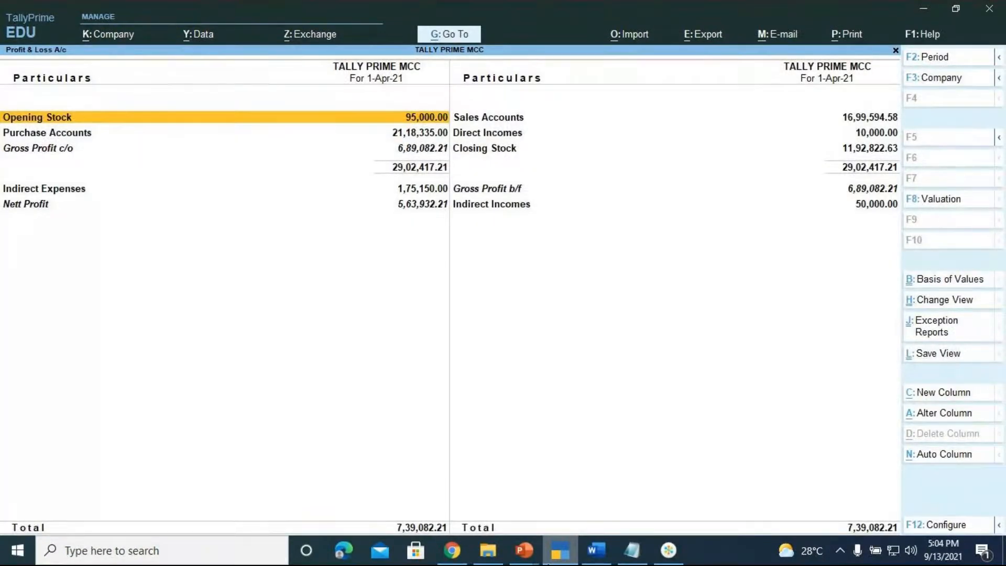
key("Down")
key("Down")
key("Down")
key("Down")
key("Up")
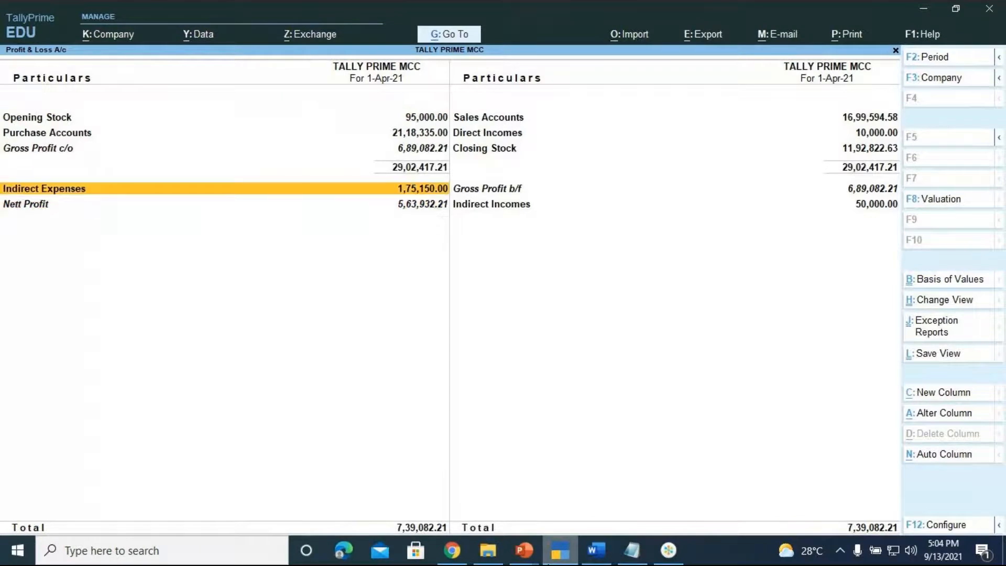
key("Return")
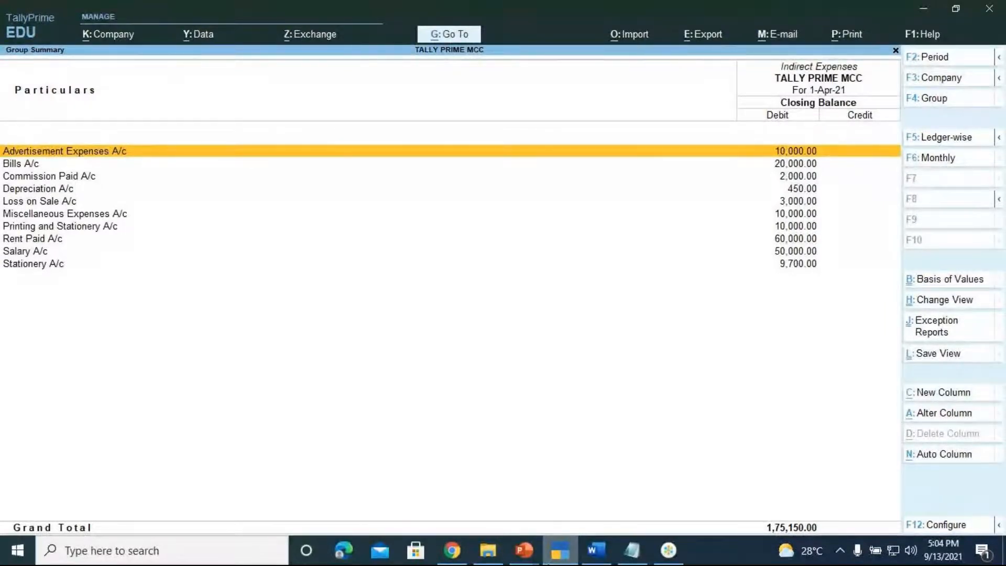
key("Escape")
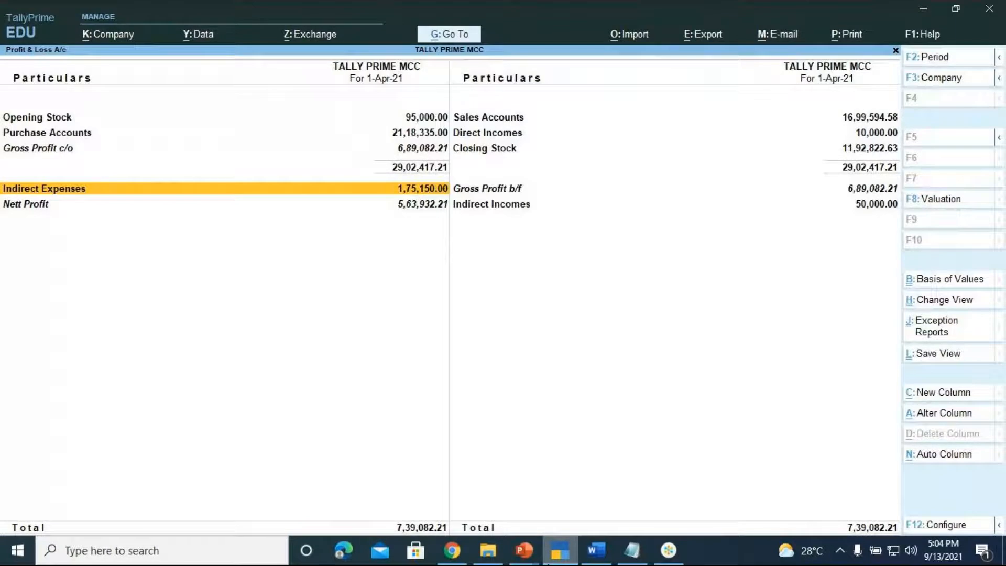
key("Escape")
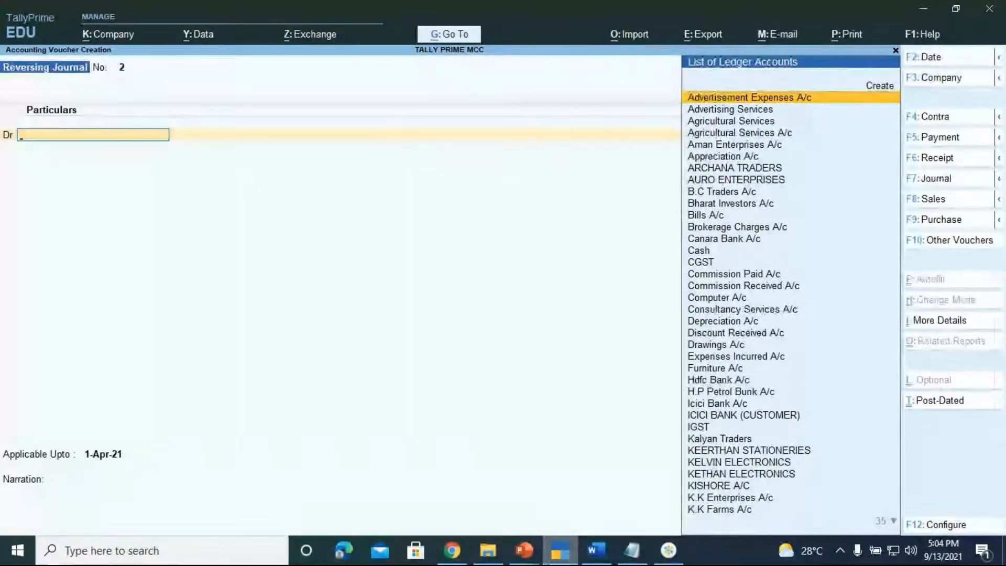
- Quit voucher creation and open the Day Book from the Gateway of Tally
key("Escape")
key("y")
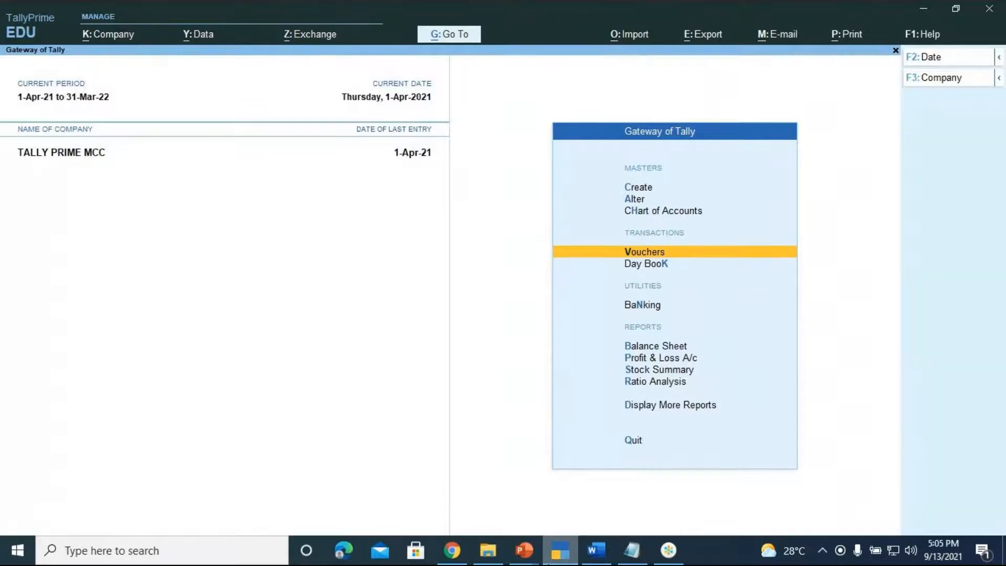
key("Down")
key("Down")
key("Down")
key("Up")
key("Up")
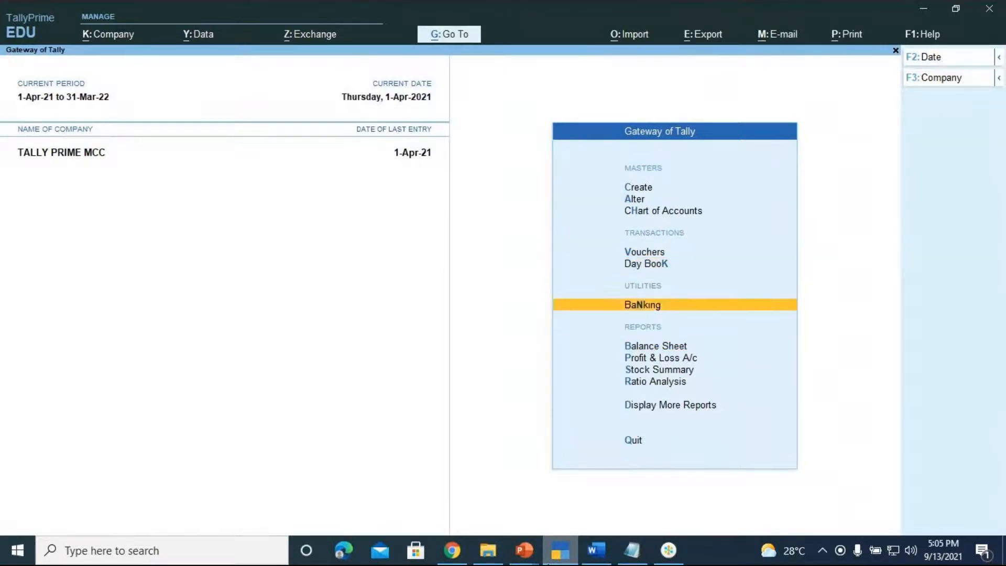
key("Return")
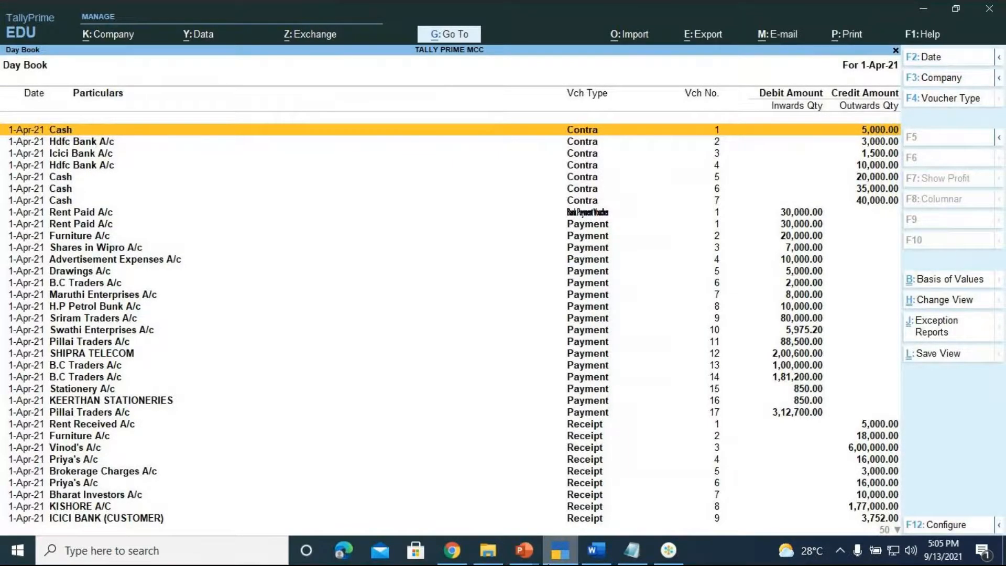
- Filter the Day Book to the Reversing Journal voucher type
key("F4")
key("Down")
key("Down")
key("Down")
key("Down")
key("Down")
key("End")
key("Up")
key("Up")
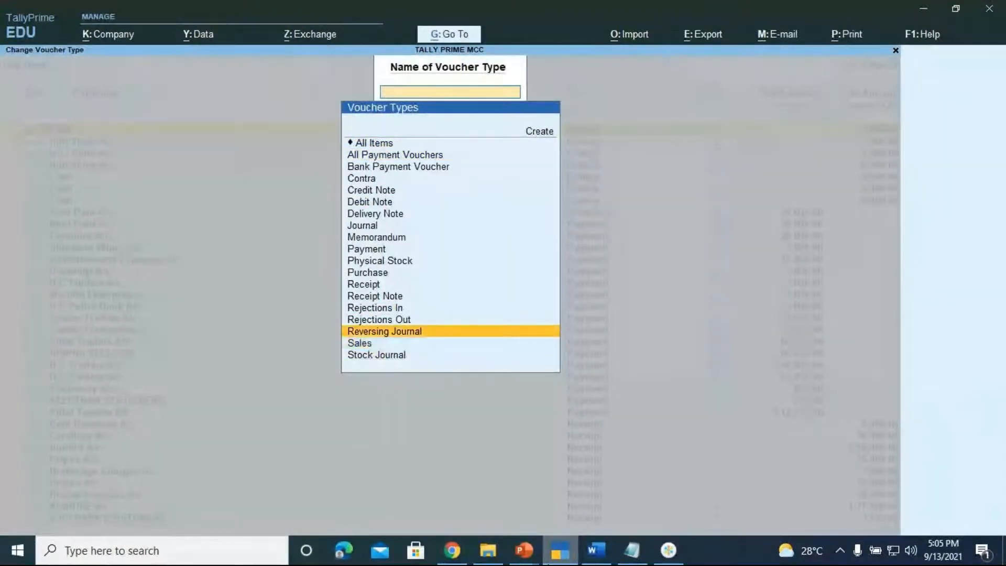
key("Return")
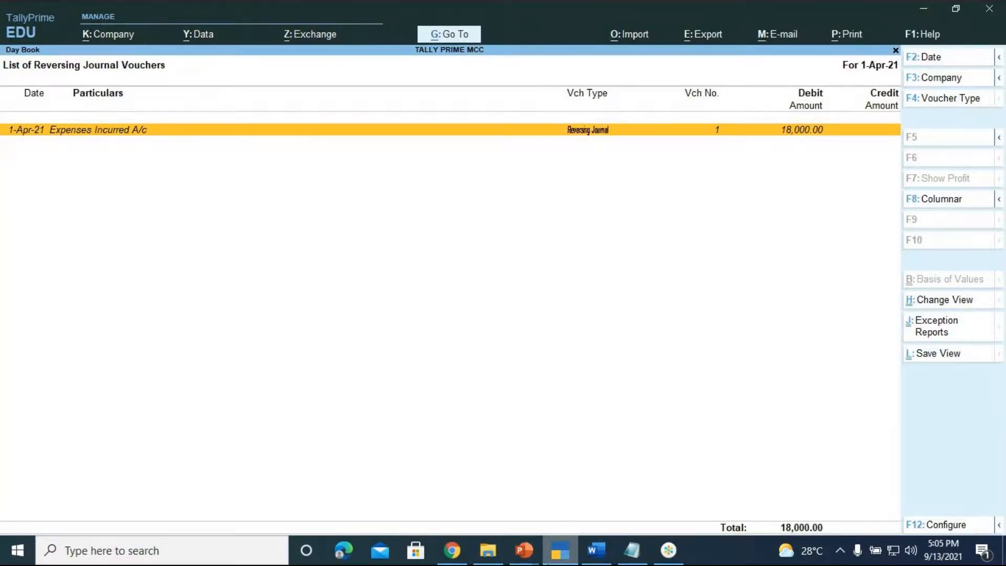
- Close the Day Book and open Display More Reports from the Gateway of Tally
key("Escape")
key("Down")
key("Down")
key("Down")
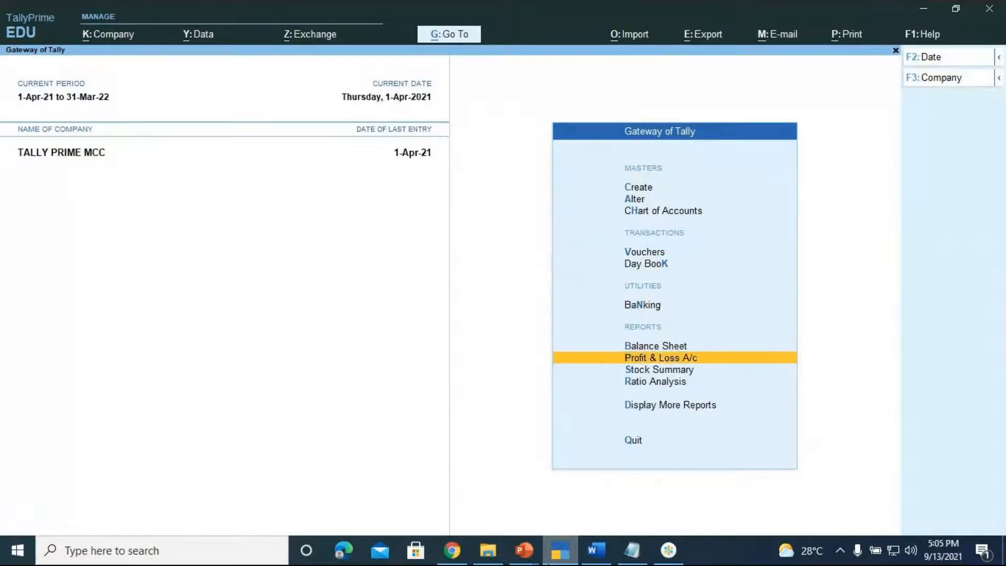
key("Down")
key("Down")
key("Down")
key("Return")
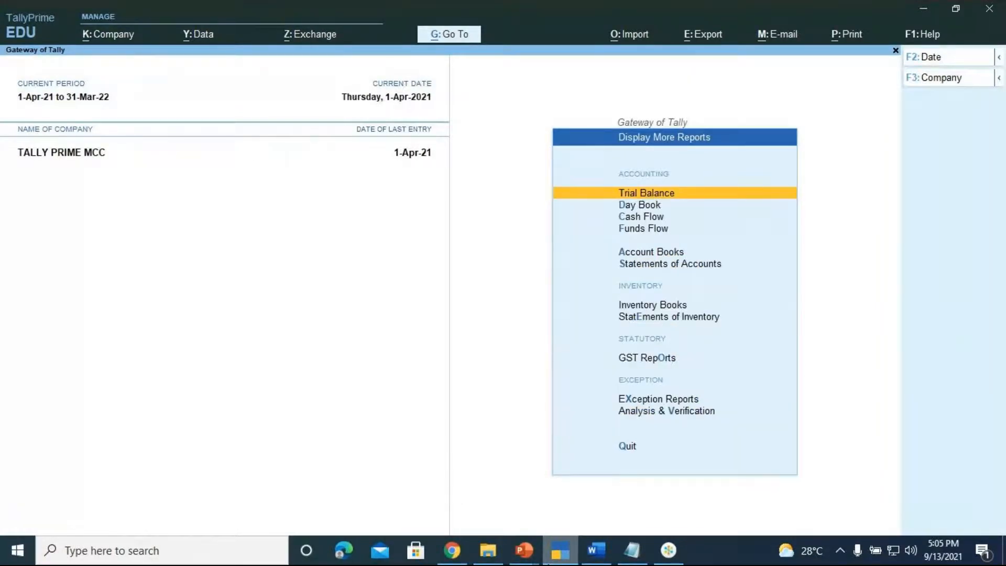
- Open the list of Exception Reports within Display More Reports
key("Down")
key("Down")
key("Down")
key("Down")
key("Down")
key("Down")
key("Down")
key("Down")
key("Down")
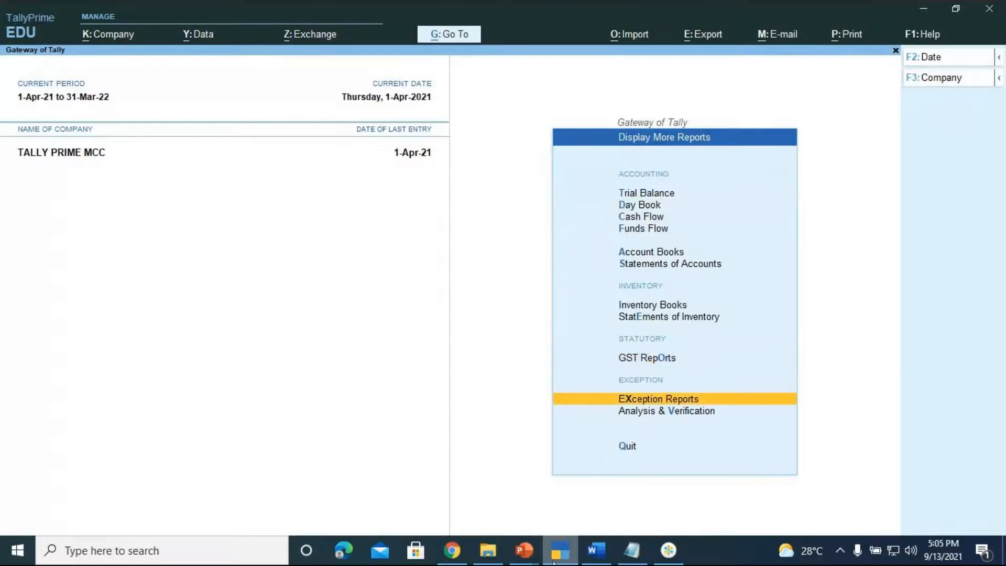
key("Return")
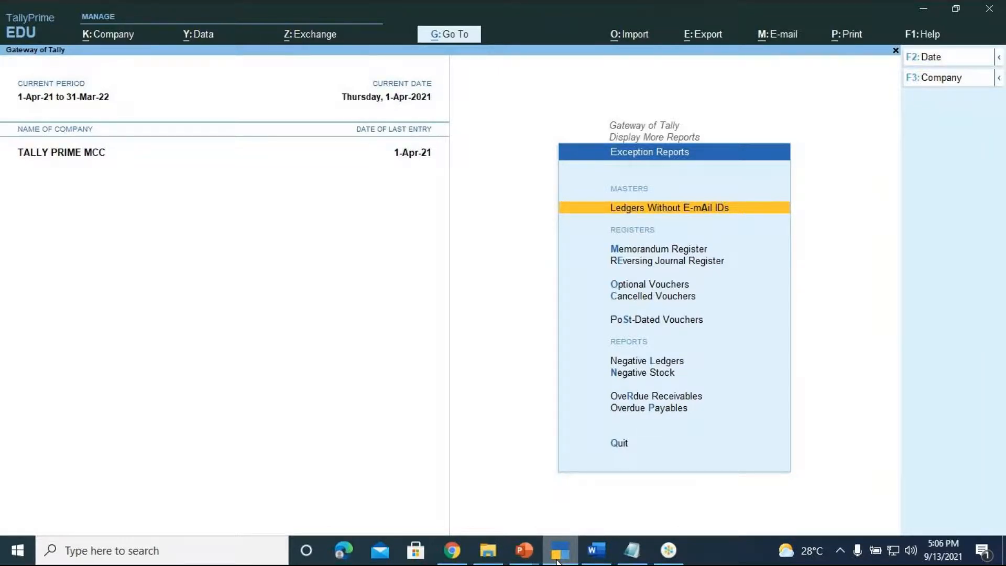
- Open the Reversing Journal Register and drill down through April to the Expenses Incurred A/c voucher of 1-Apr-21
key("Down")
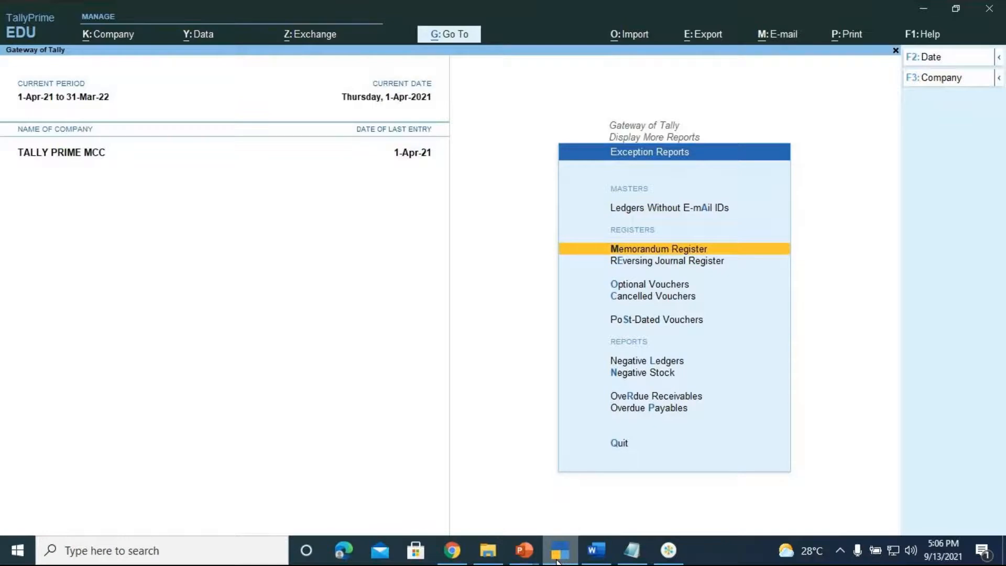
key("Down")
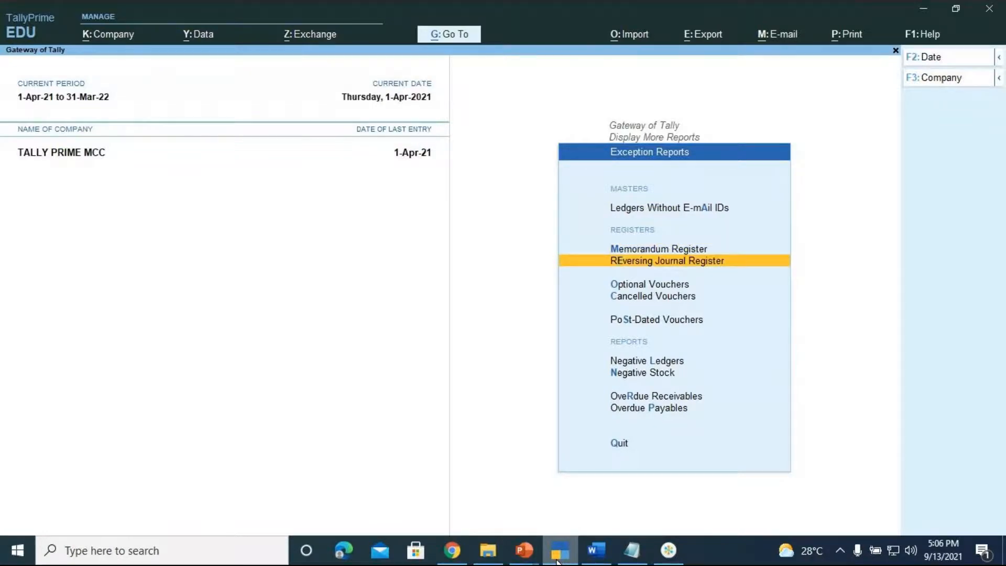
key("Return")
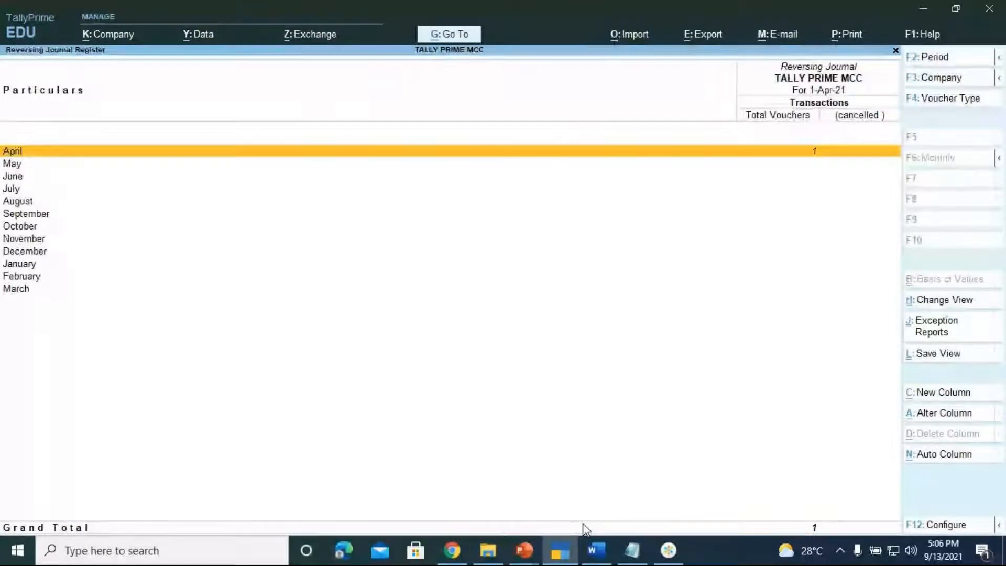
key("Return")
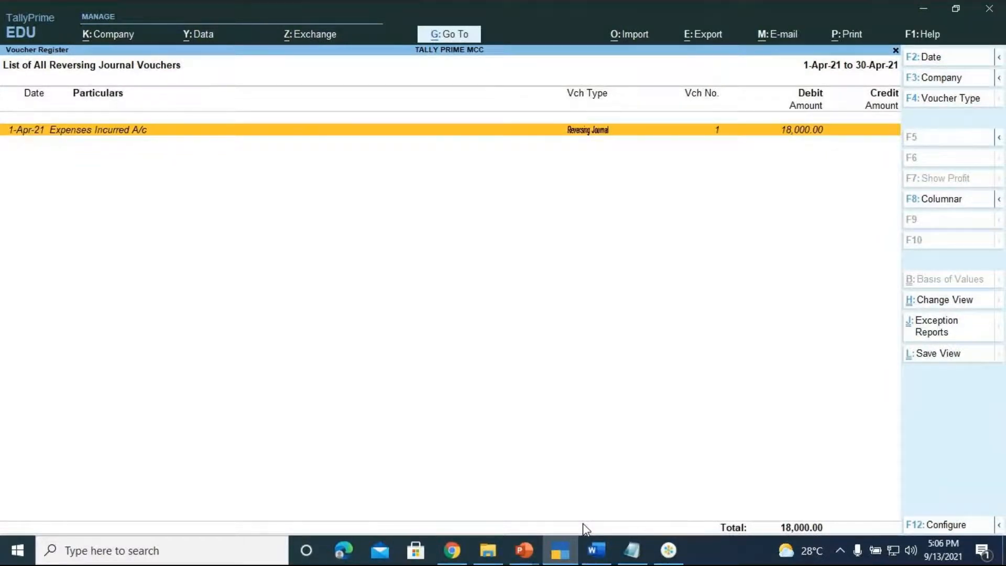
key("Return")
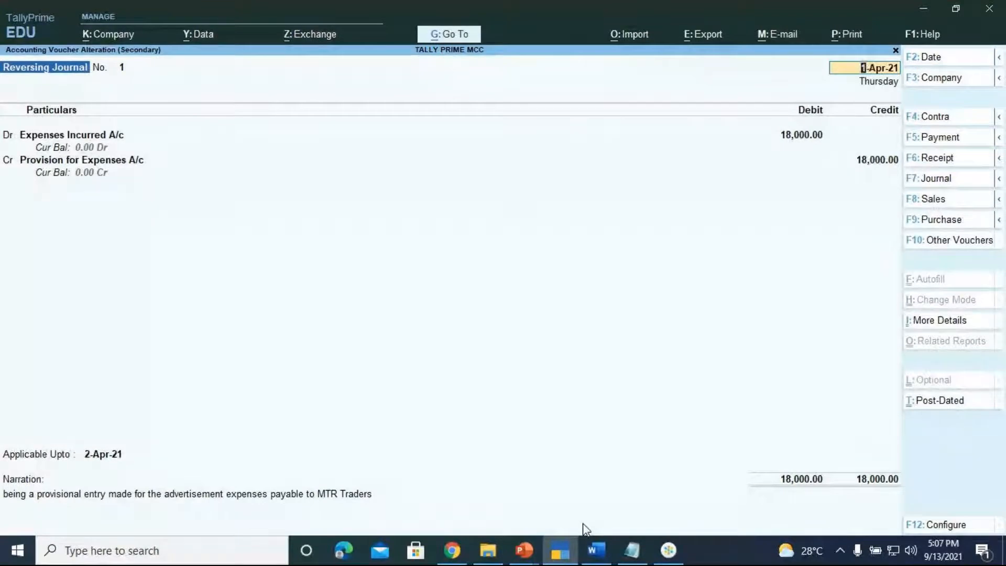
- Switch to MAPR.pptx in PowerPoint, review the reversing journal slides back to the practical exercise, and return to TallyPrime
left_click(522, 552)
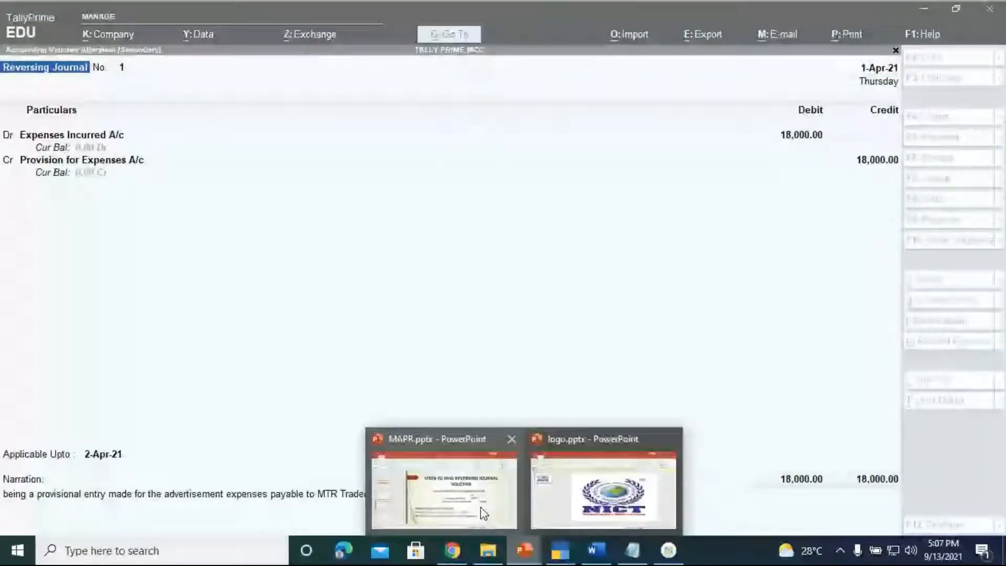
left_click(480, 507)
left_click(846, 528)
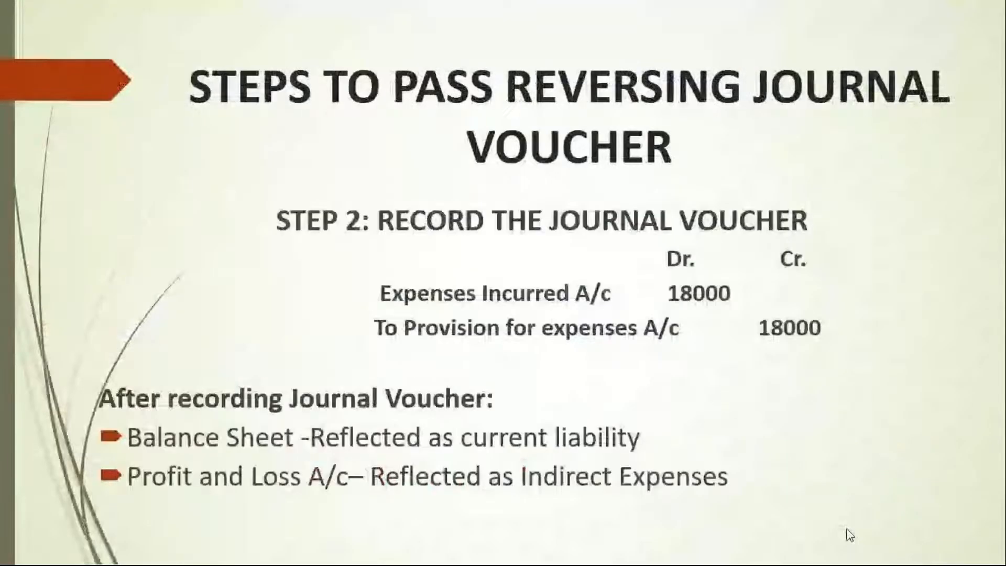
key("Left")
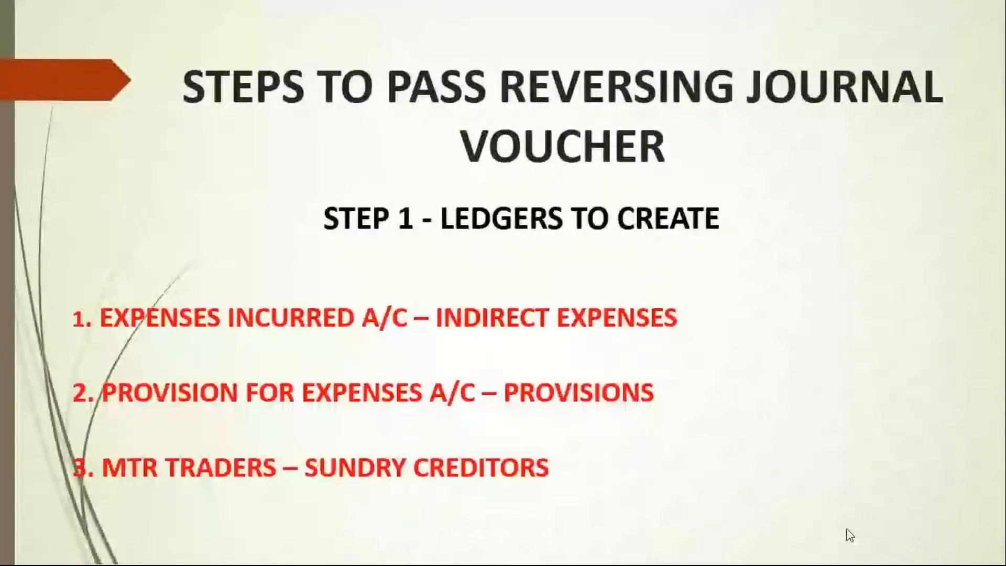
key("Right")
key("Right")
key("Left")
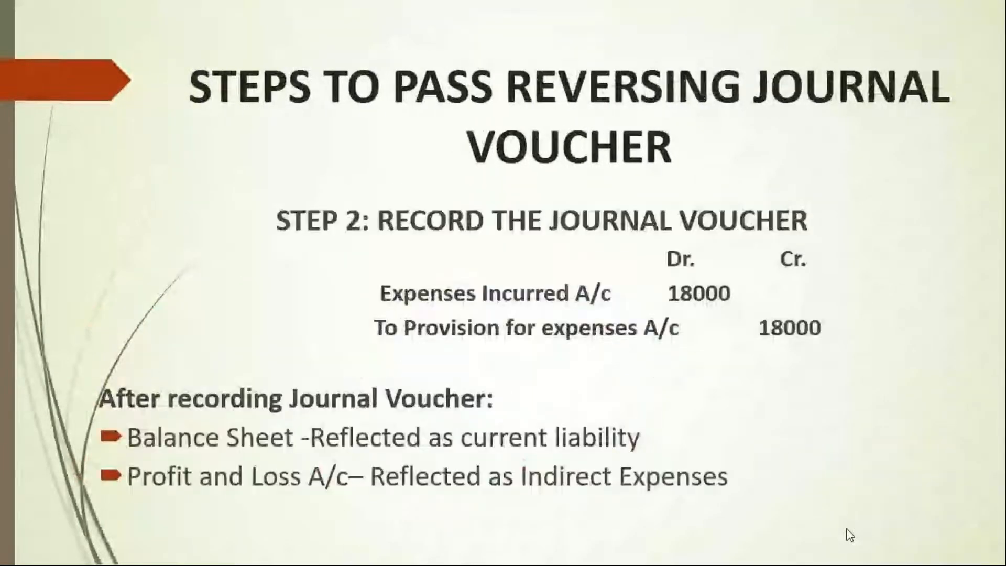
key("Left")
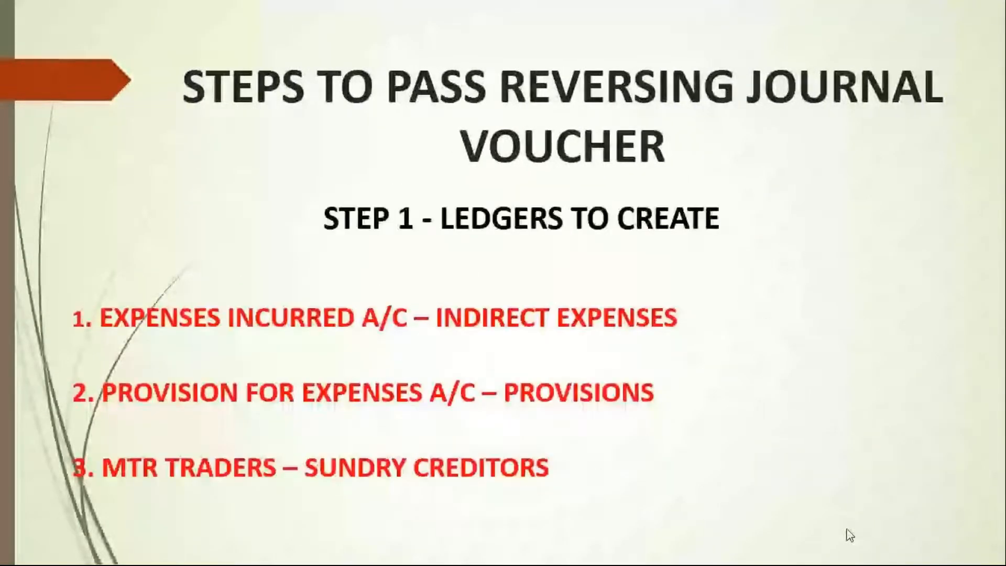
key("Left")
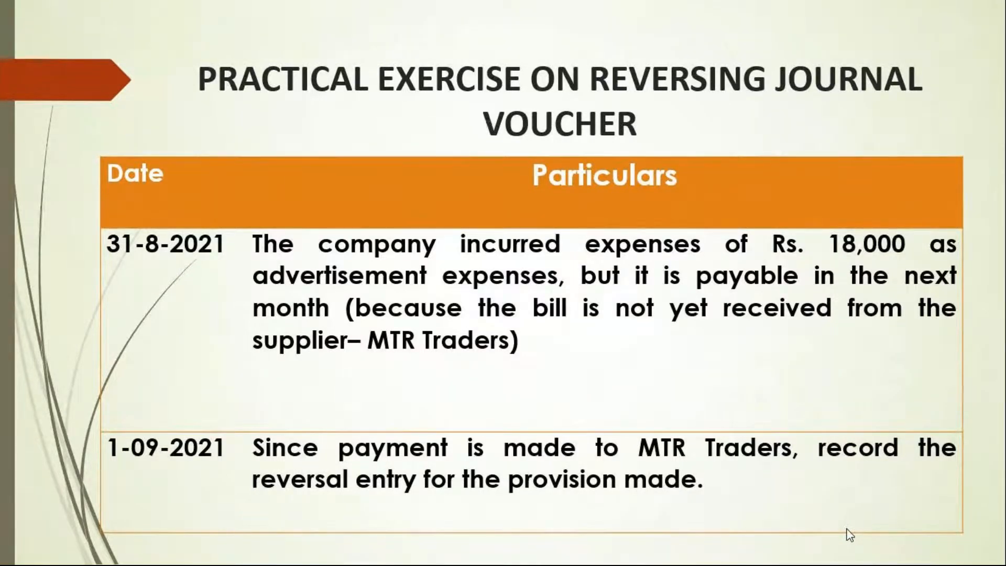
key("Escape")
left_click(560, 550)
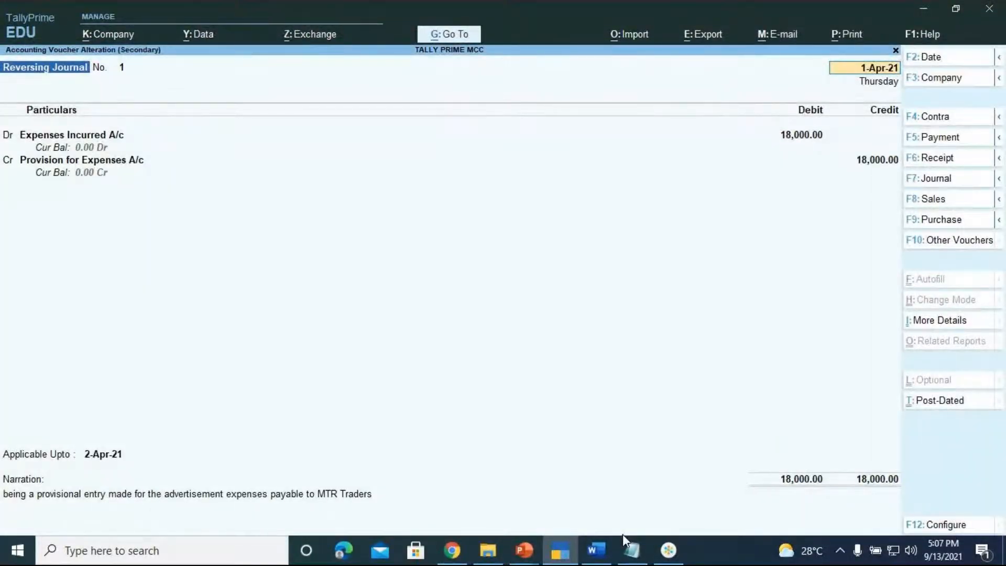
- Change the opened reversing journal voucher to the Journal voucher type
key("F7")
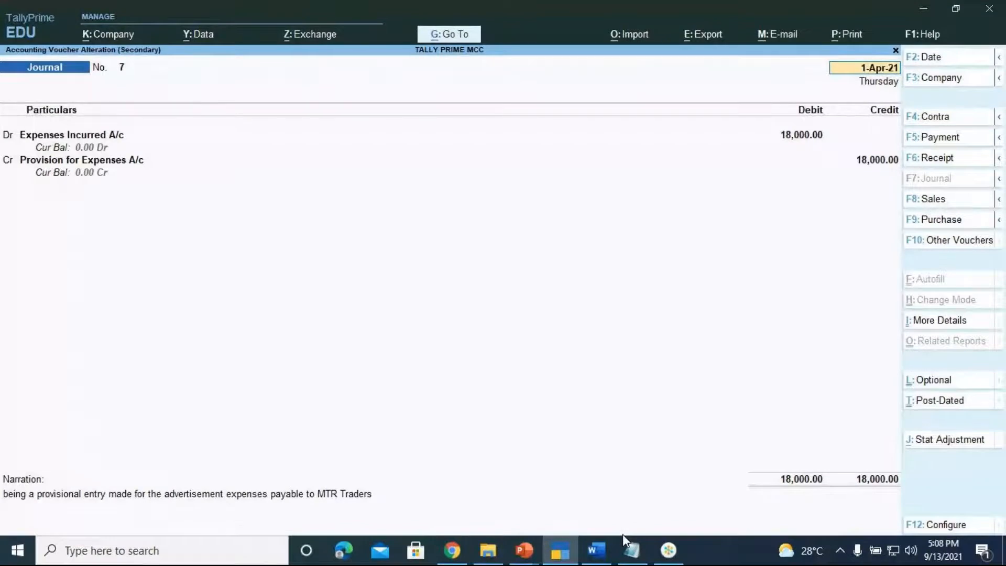
left_click(668, 550)
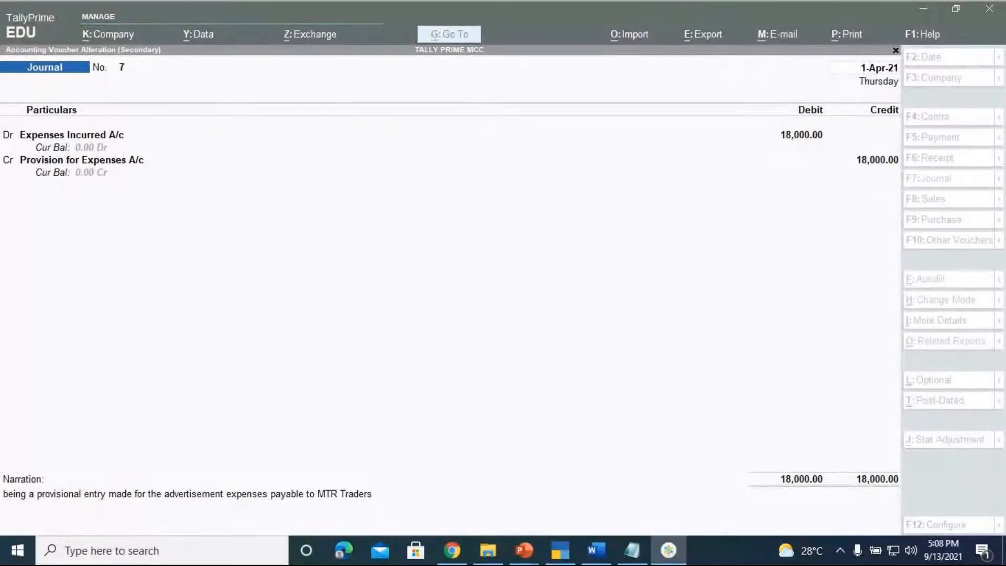
mouse_move(800, 550)
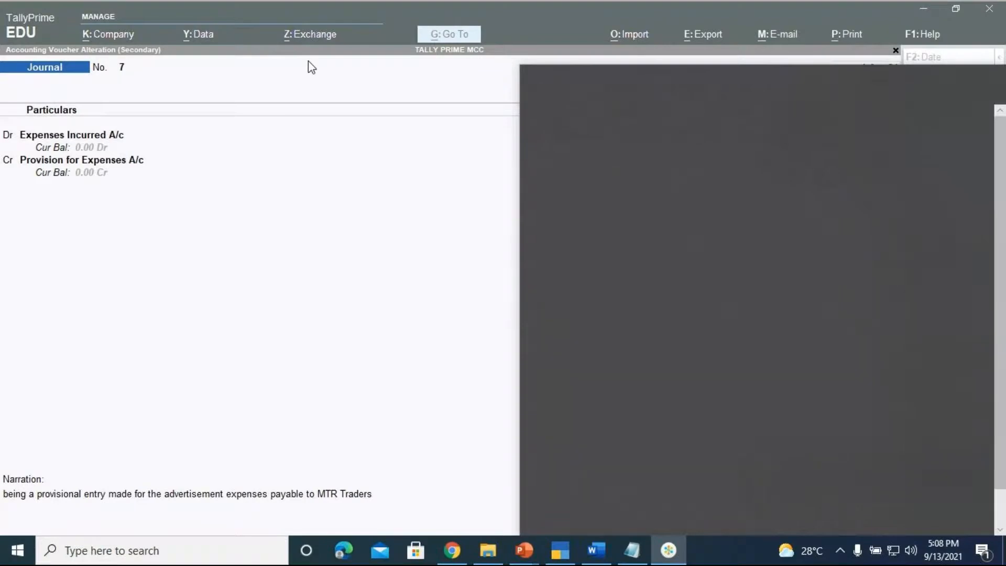
left_click(422, 72)
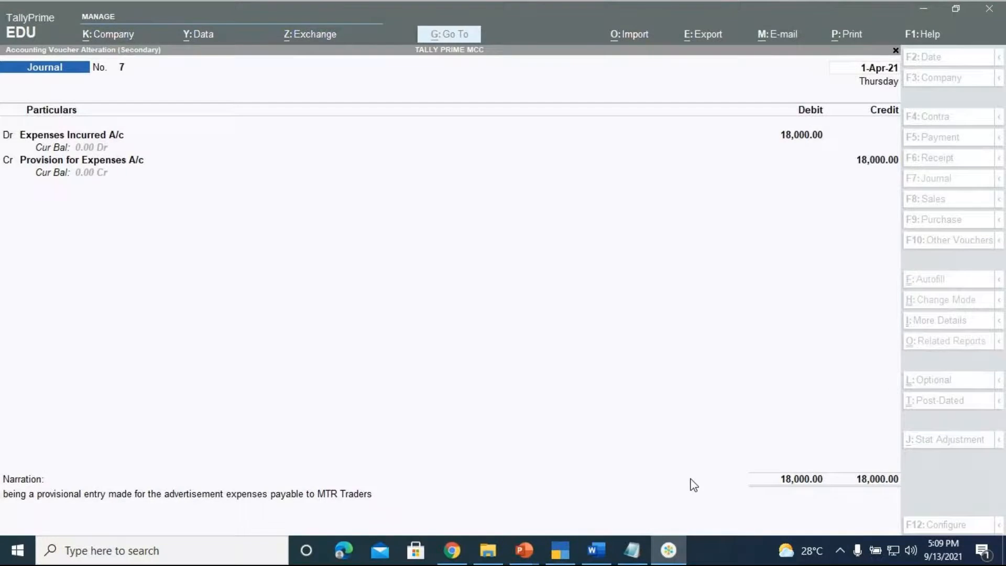
left_click(574, 548)
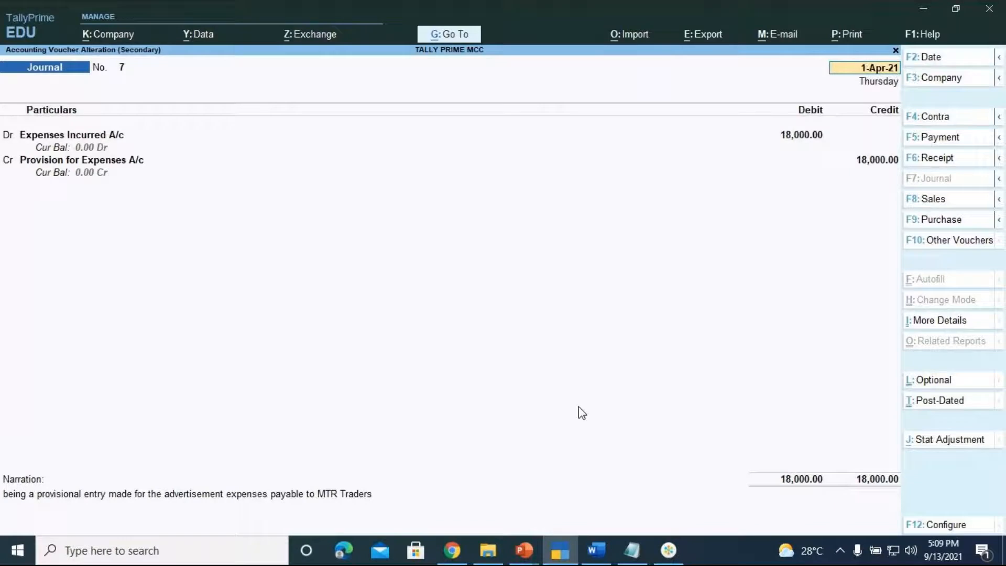
- Set the Journal voucher's date to 2-Apr-21
type("2-4")
key("Return")
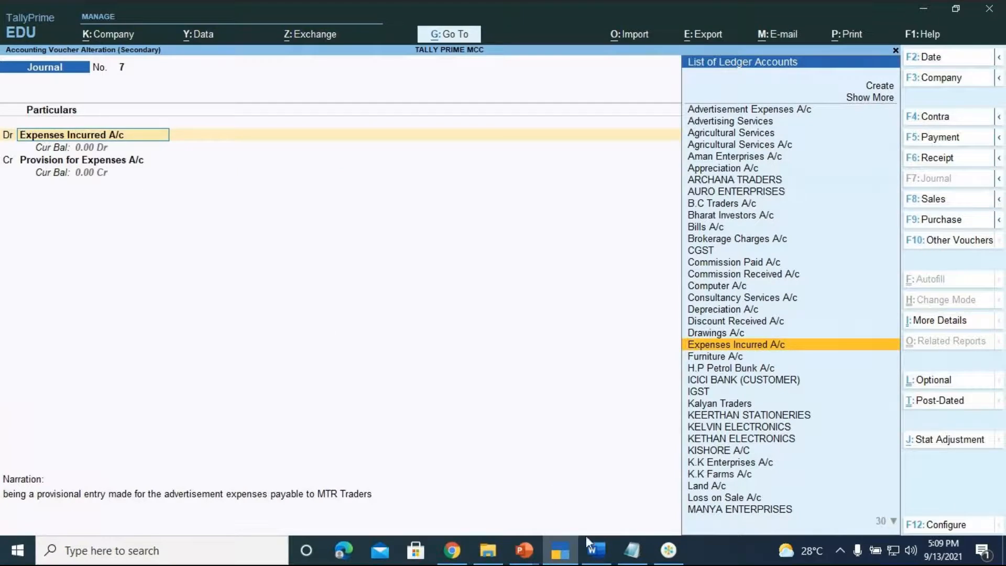
- Switch to MAPR.pptx in PowerPoint, read the Step 3 slide on recording the reversal entry, and return to TallyPrime
left_click(526, 559)
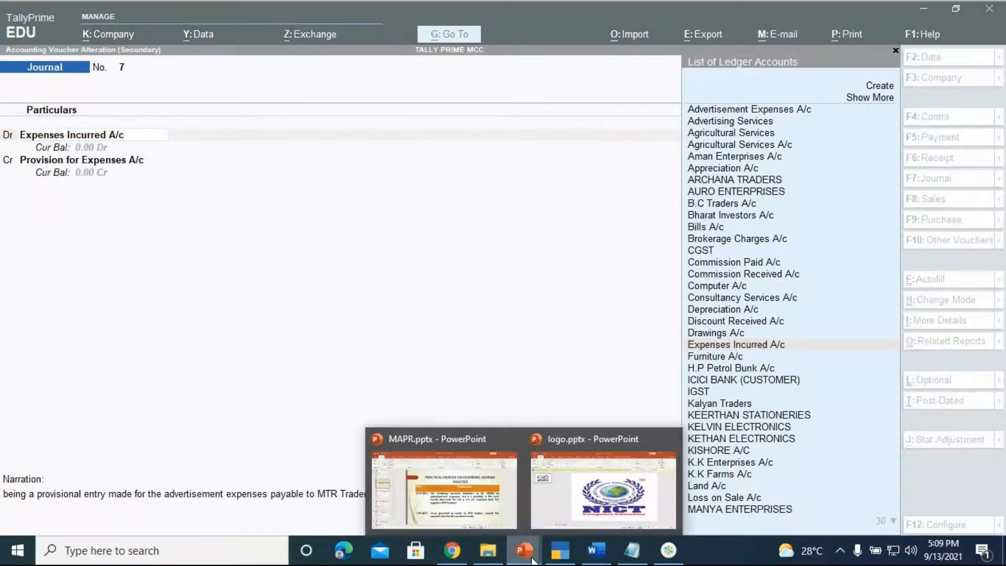
left_click(485, 519)
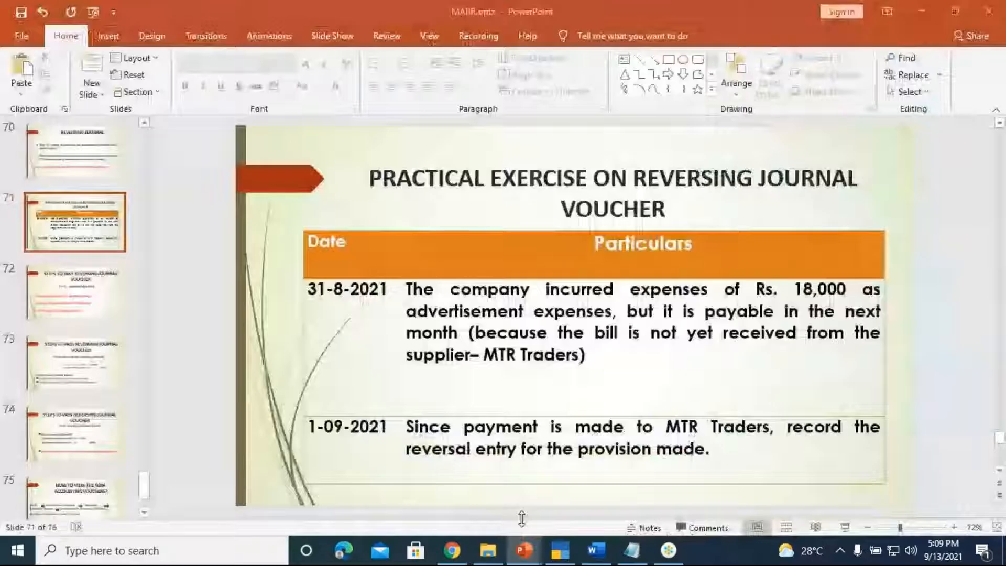
left_click(845, 528)
key("Right")
key("Right")
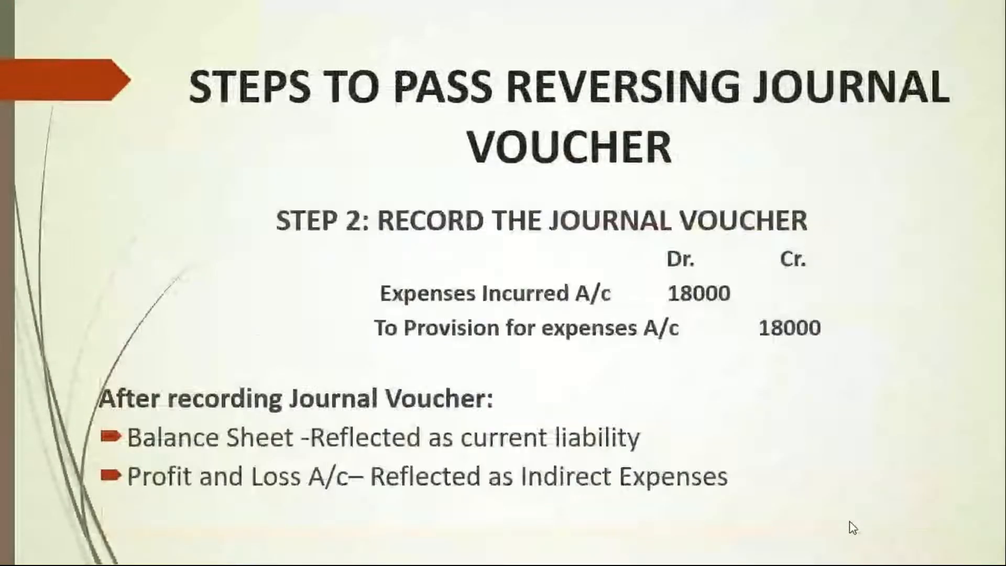
key("Left")
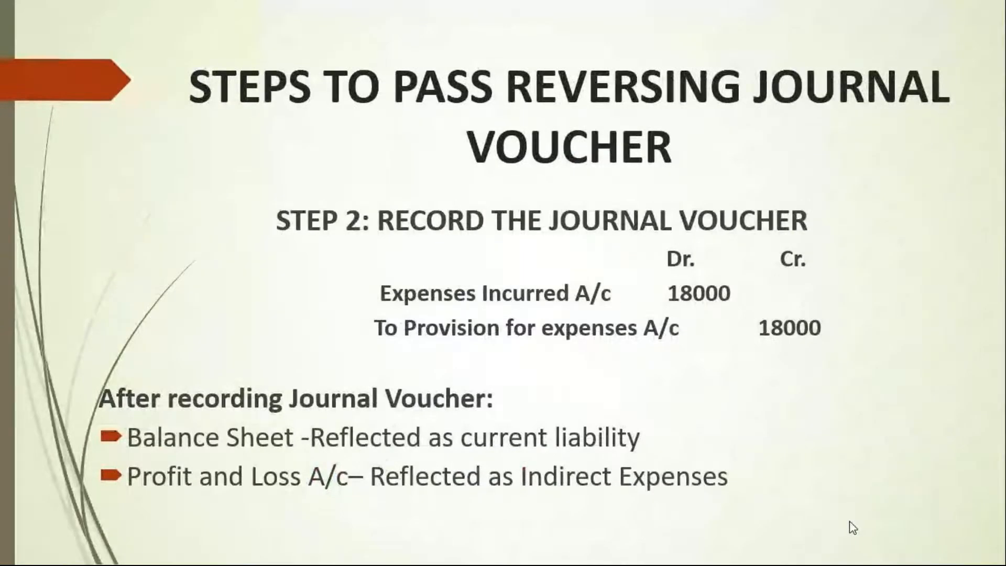
key("Right")
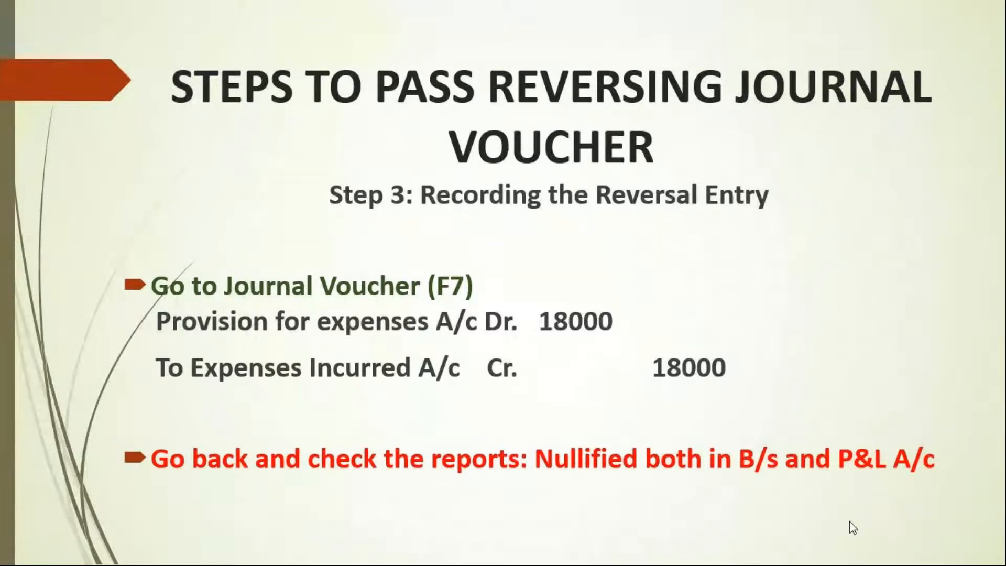
key("Escape")
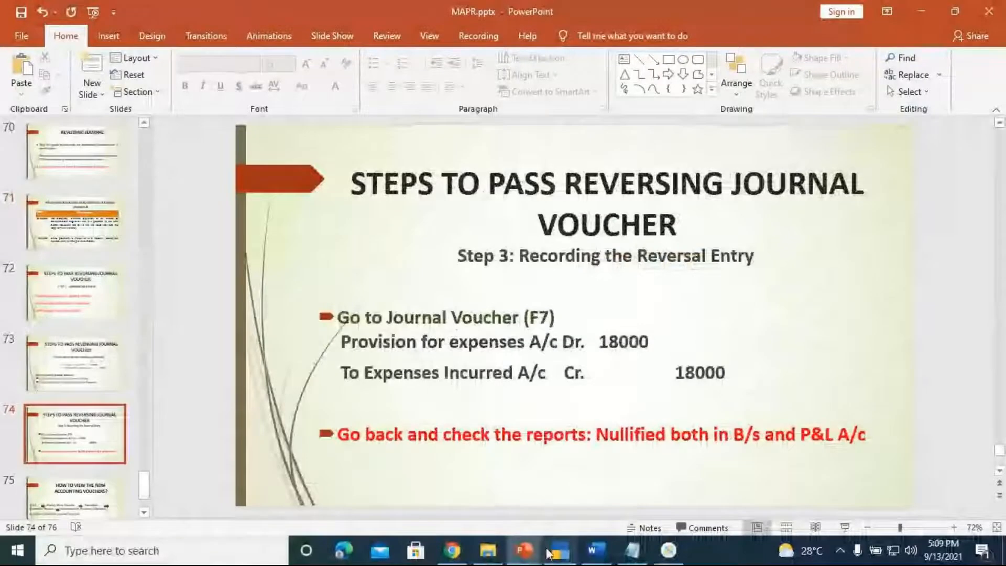
left_click(558, 551)
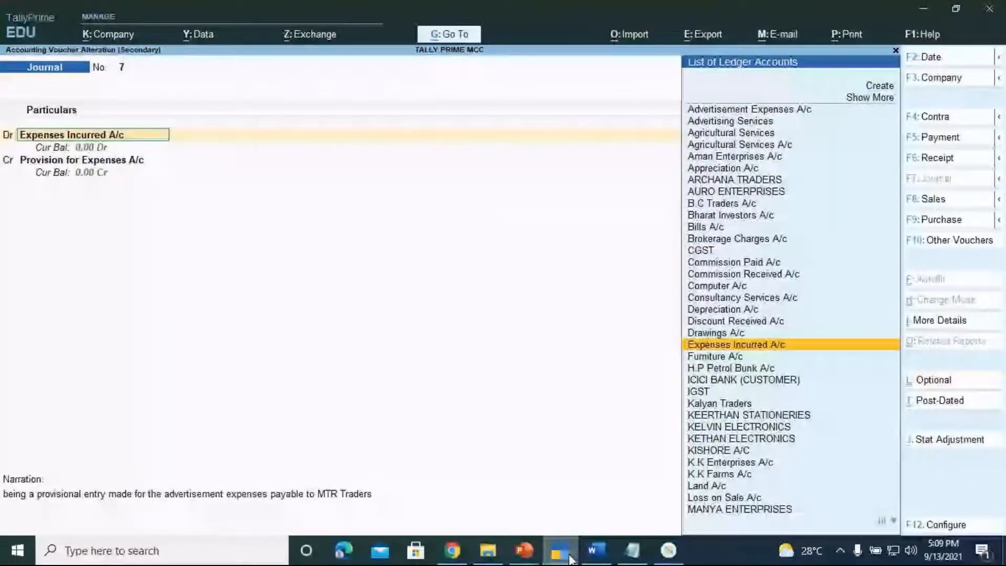
- Debit Provision for Expenses A/c and credit Expenses Incurred A/c, keeping 18,000 on both lines
type("Prov")
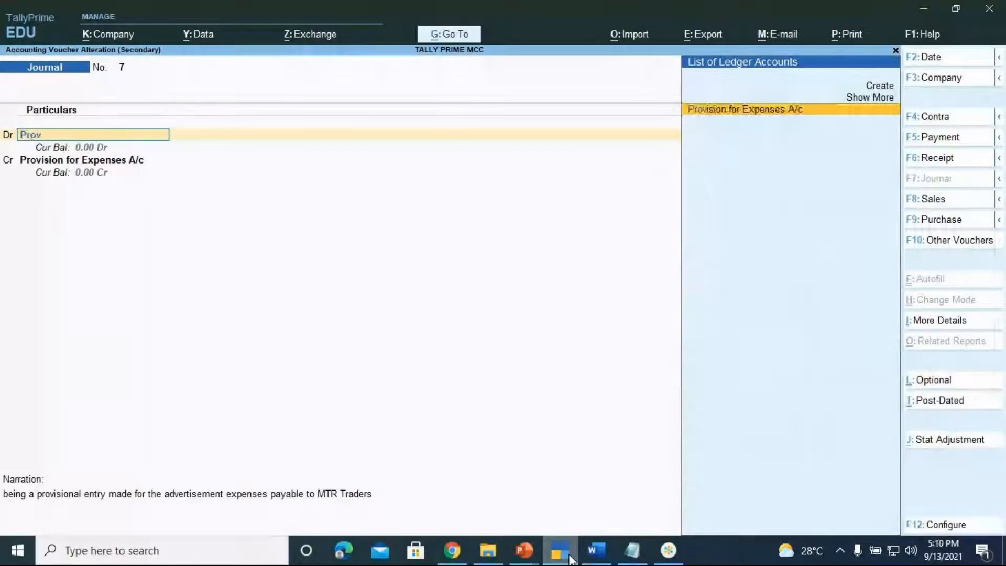
key("Return")
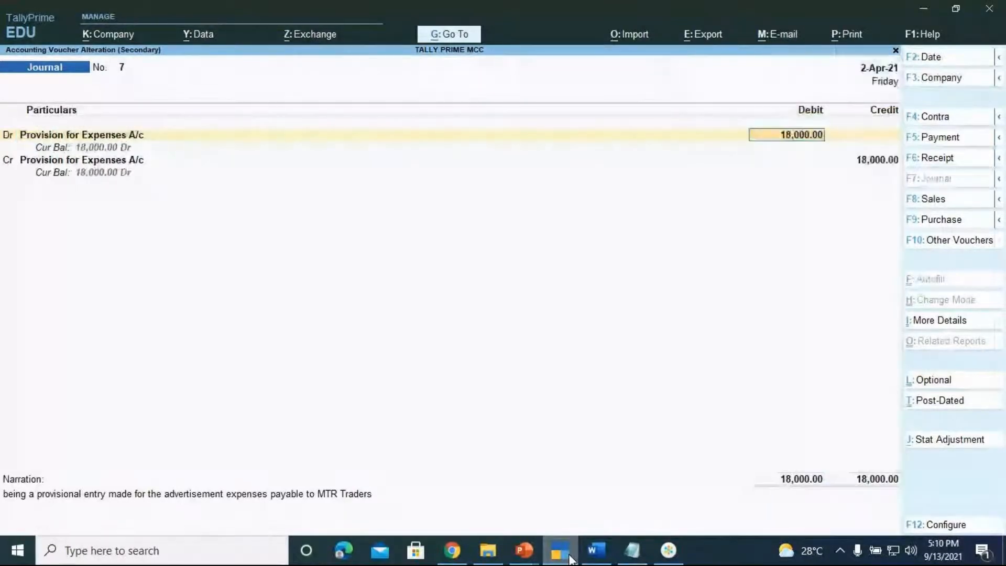
key("Return")
key("Return")
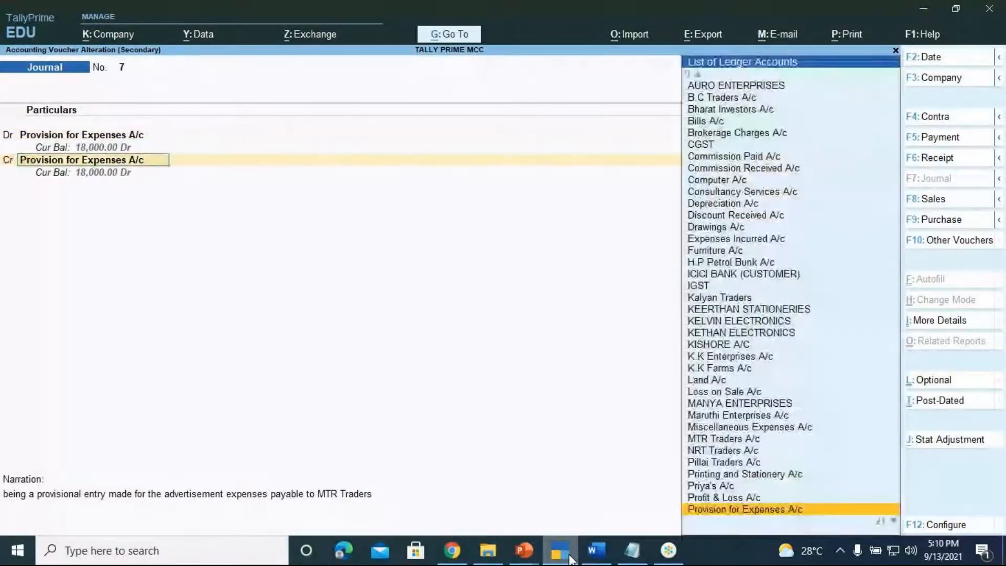
type("Expen")
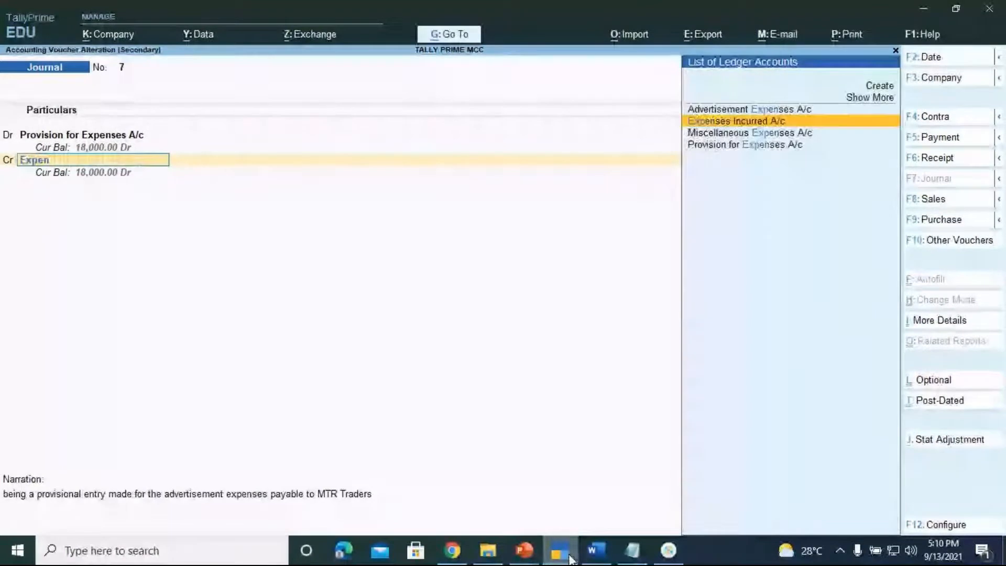
key("Return")
key("Return")
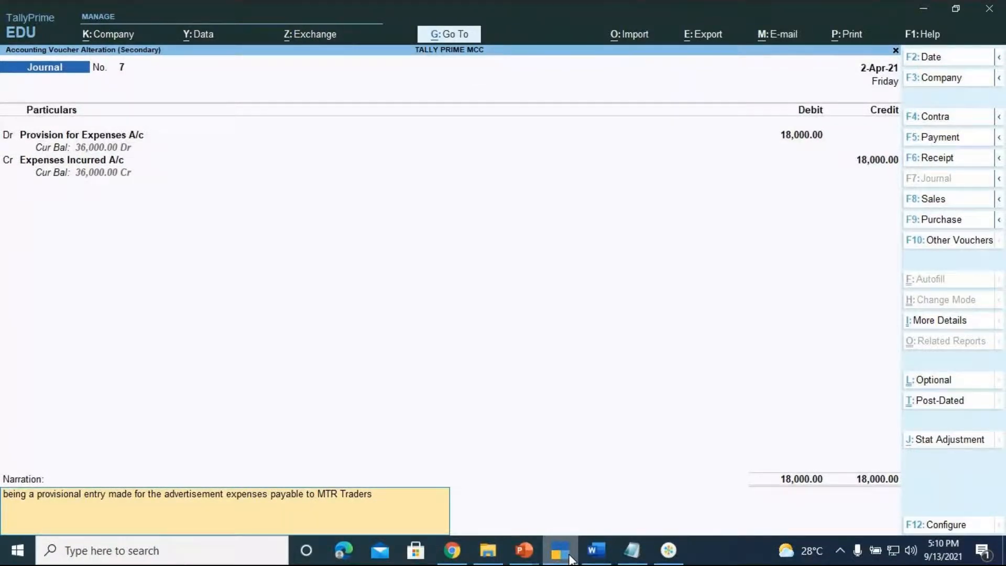
- Set the narration to "being reversal entry passed for the cancellation of the provisional entry created for the advt. expenses payable to MTR traders" and save the voucher
type("being re")
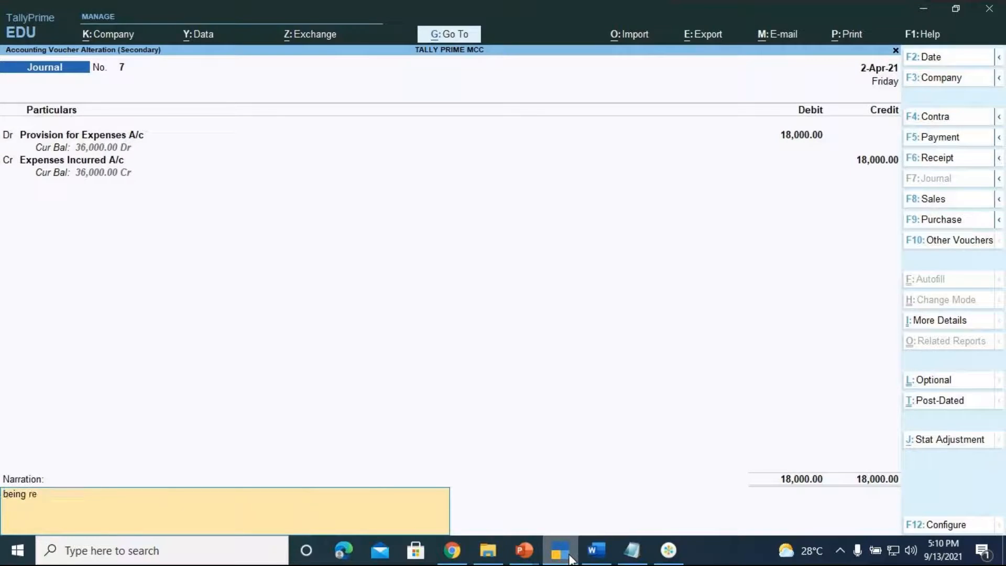
type("versal entry passed")
type("or the")
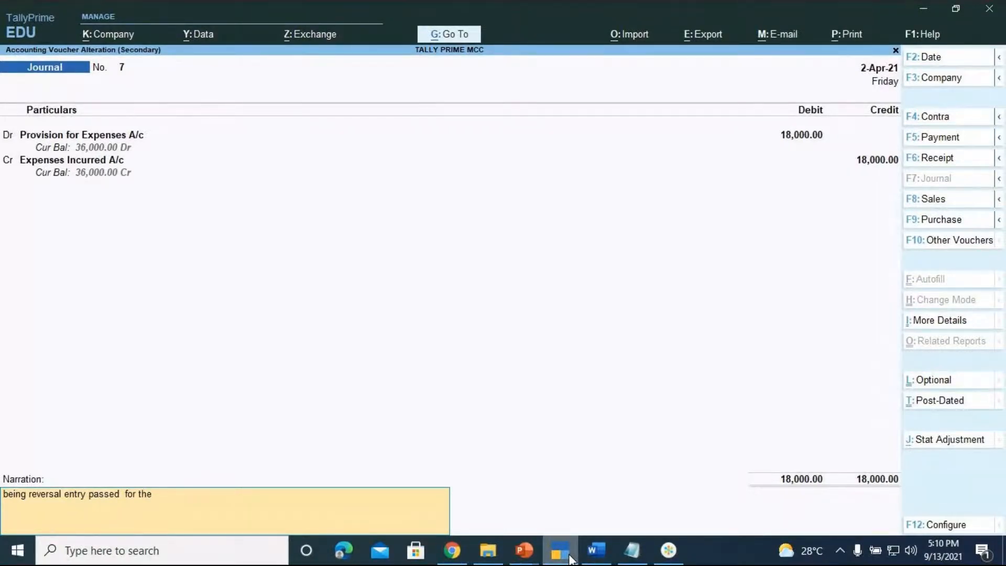
type(" cancellation of the provisional entry")
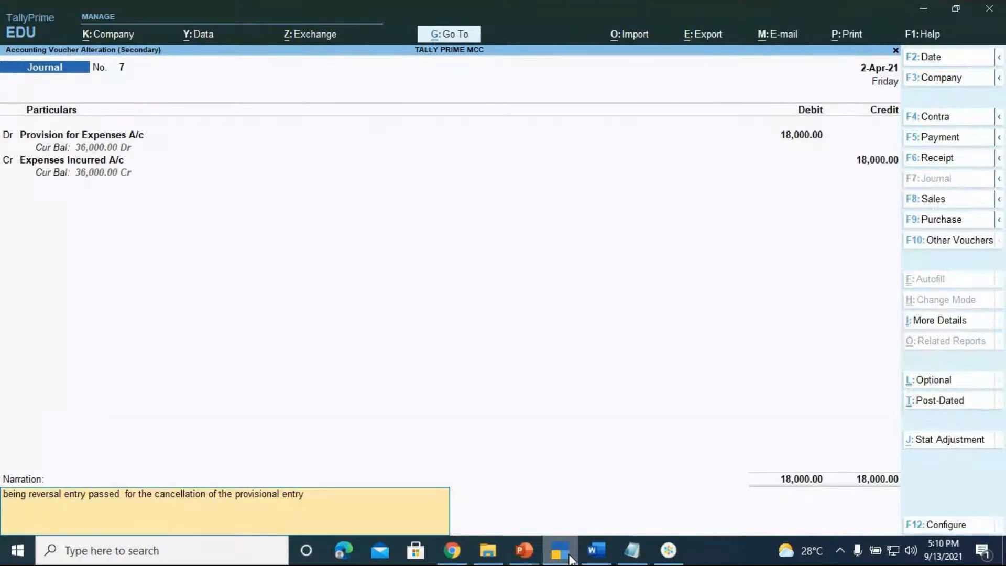
type(" passed")
key("BackSpace")
key("BackSpace")
key("BackSpace")
key("BackSpace")
key("BackSpace")
key("BackSpace")
key("BackSpace")
type("created  for the")
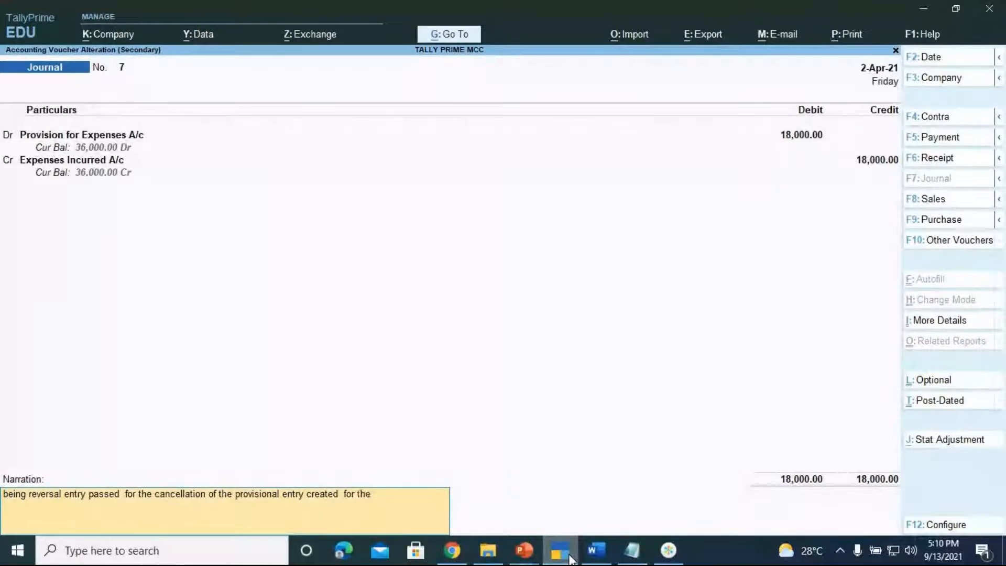
type(" advt. expenses payab")
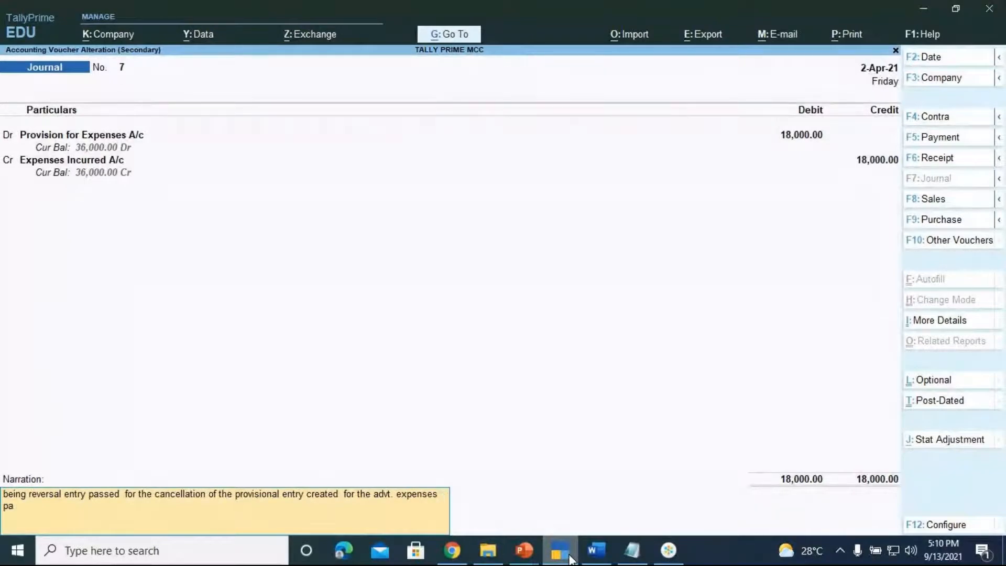
type("le to MTR tras")
key("BackSpace")
type("ders")
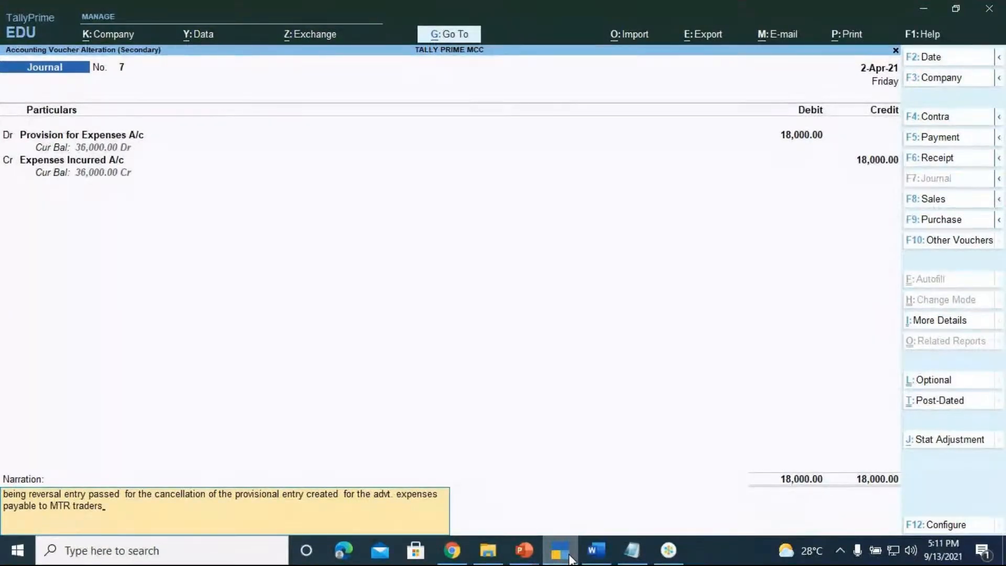
key("Return")
key("Return")
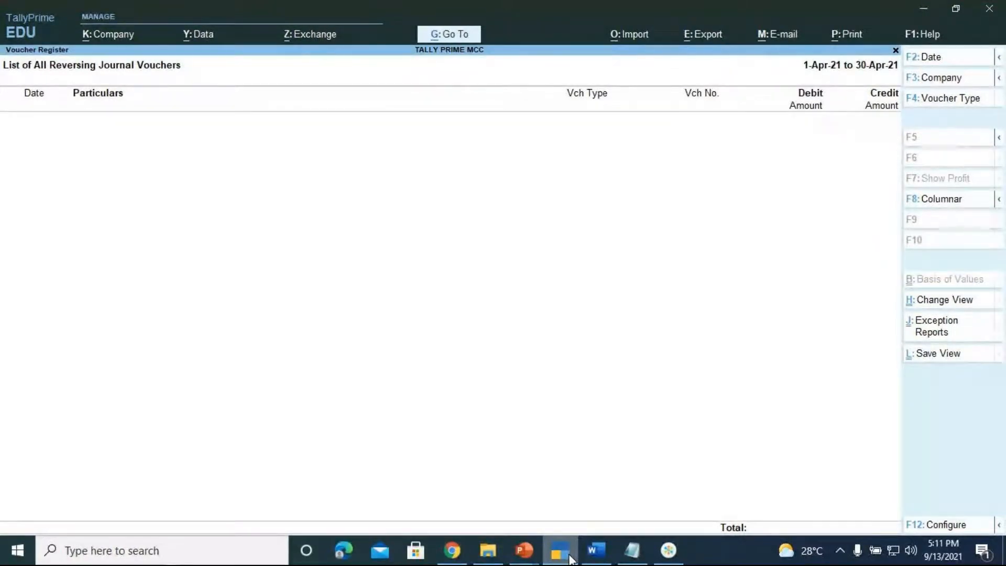
- Switch to MAPR.pptx in PowerPoint and go back through its slideshow to the Non-Accounting Vouchers slide
left_click(524, 550)
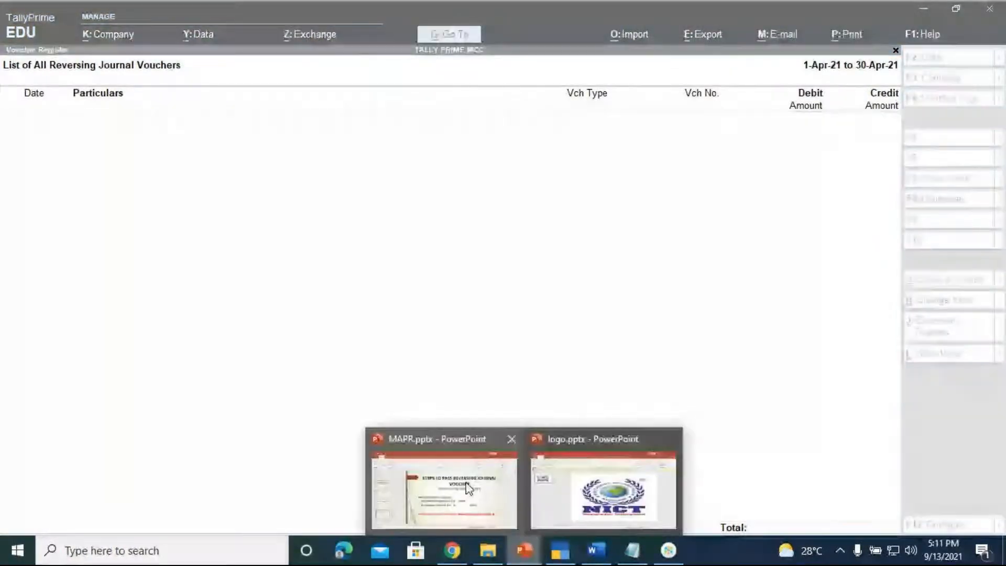
left_click(468, 488)
left_click(844, 527)
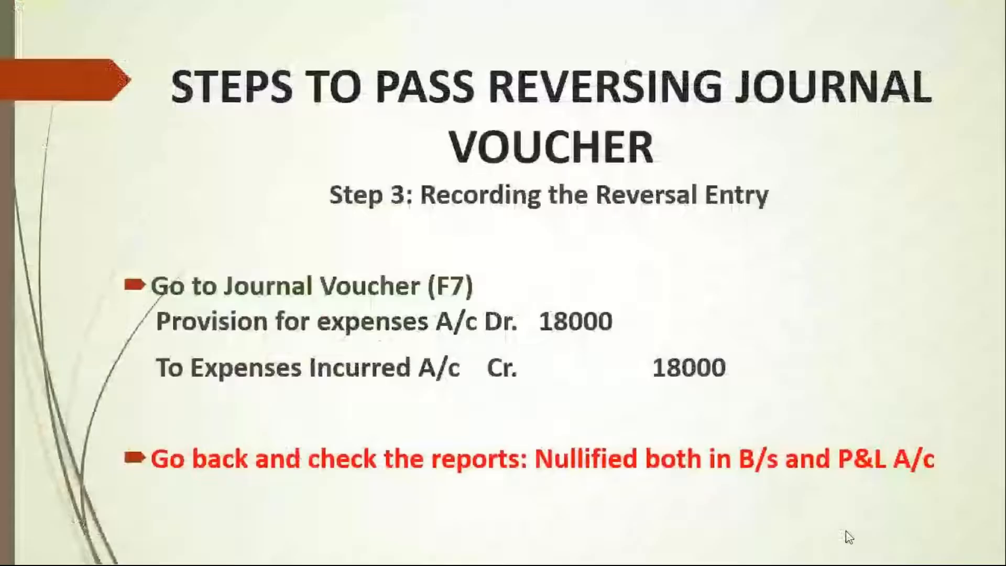
key("Left")
key("Left")
key("Left")
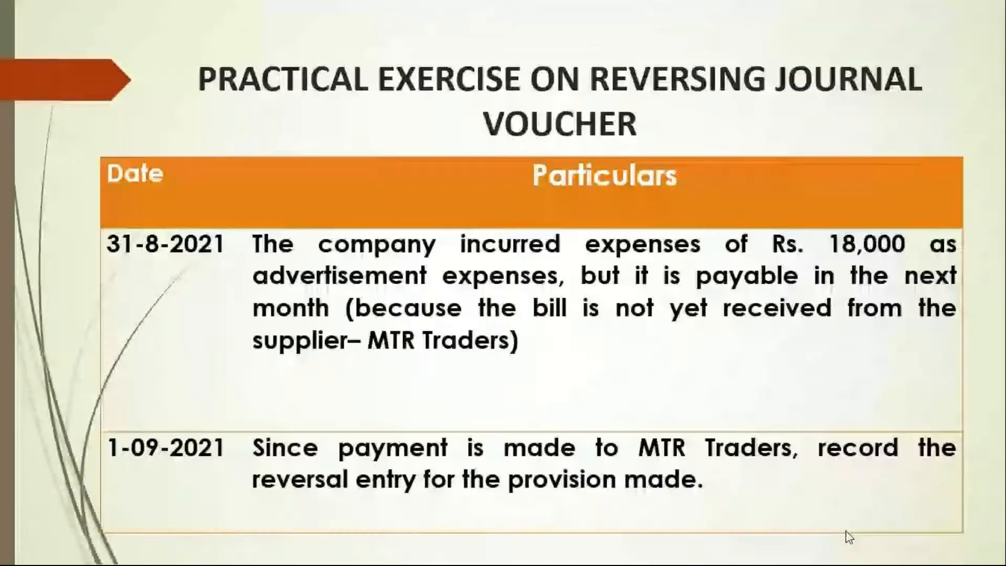
key("Left")
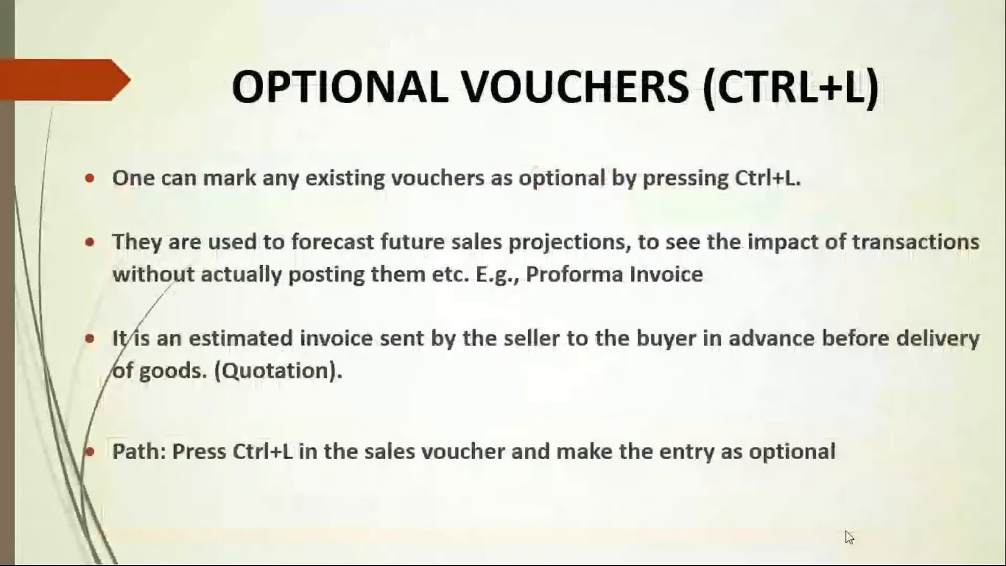
key("Left")
key("Left")
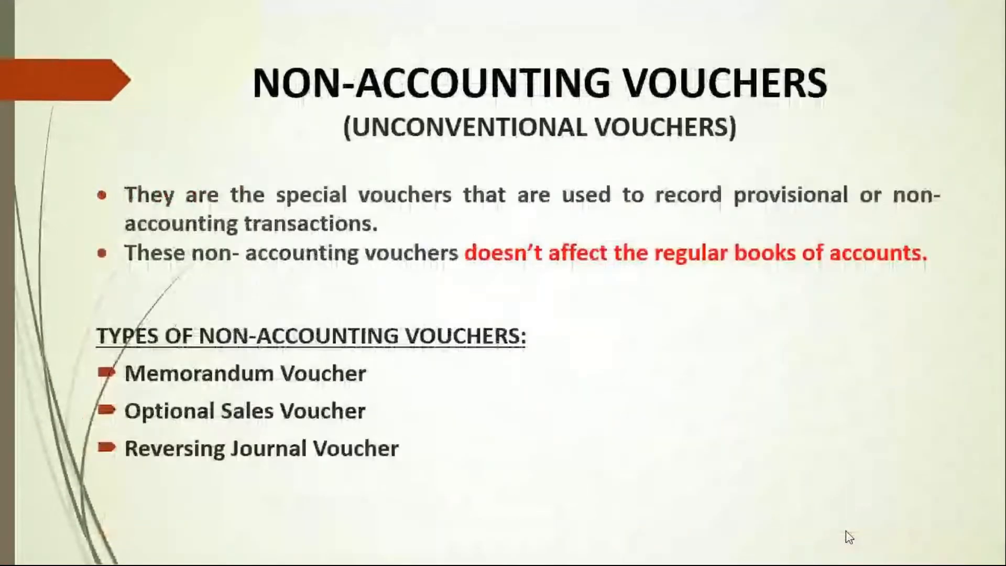
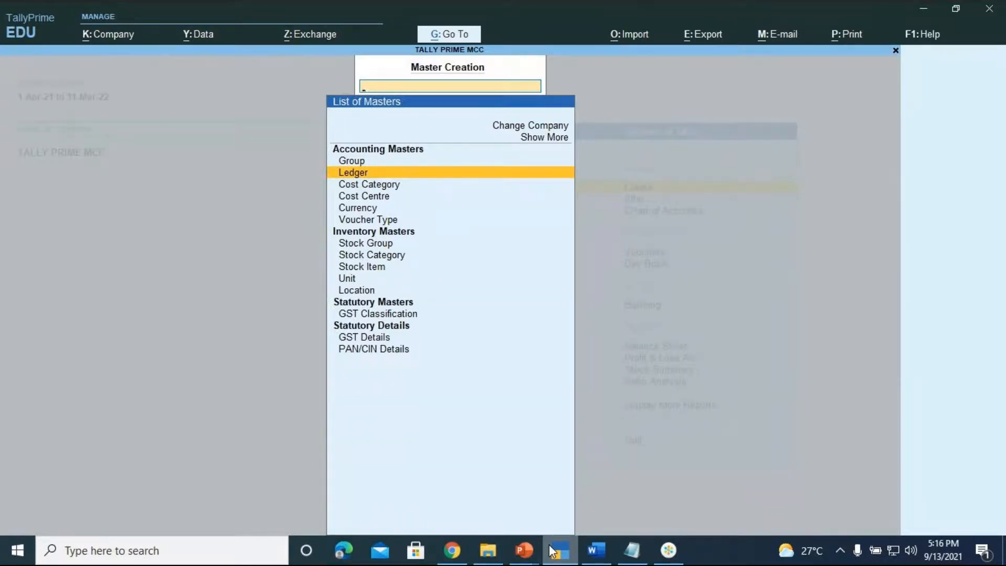
- Highlight Currency among the accounting masters for master creation
key("Down")
key("Down")
key("Down")
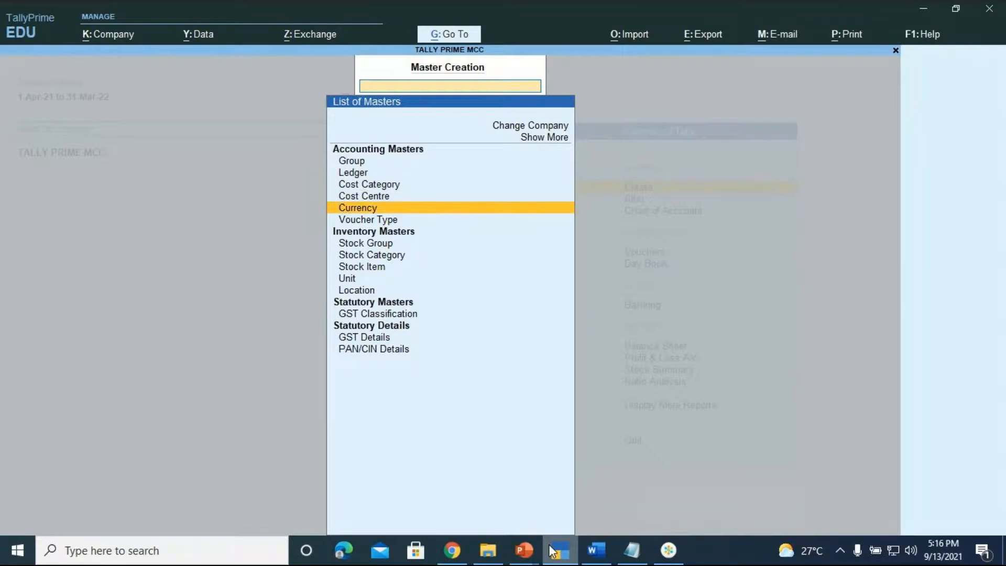
left_click(663, 553)
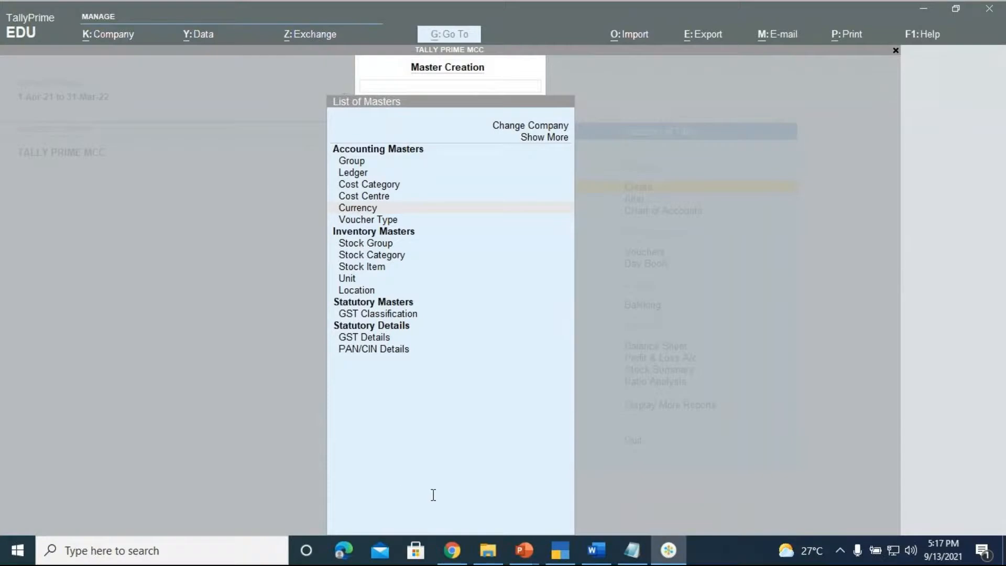
mouse_move(643, 553)
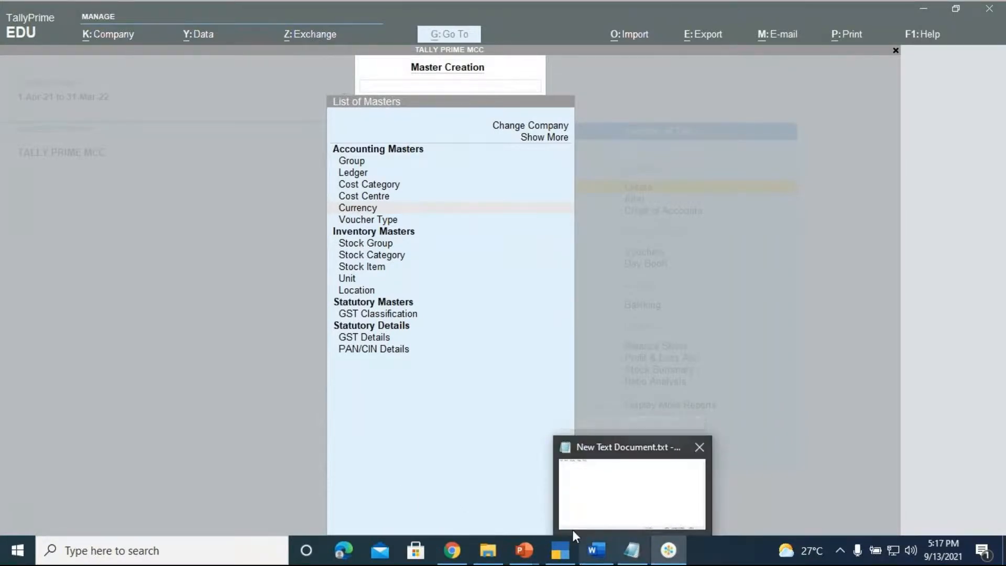
mouse_move(528, 549)
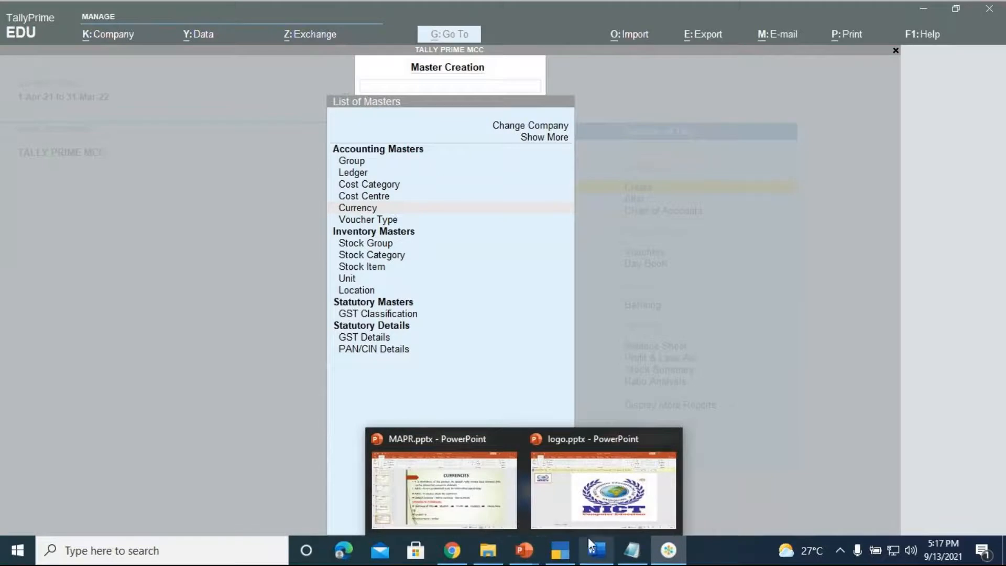
mouse_move(592, 547)
left_click(581, 496)
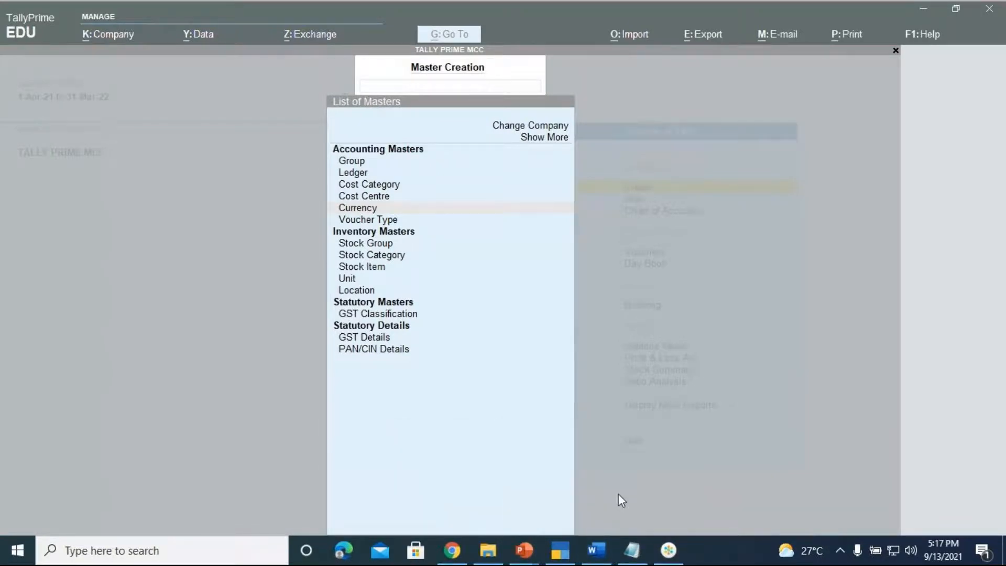
left_click(921, 11)
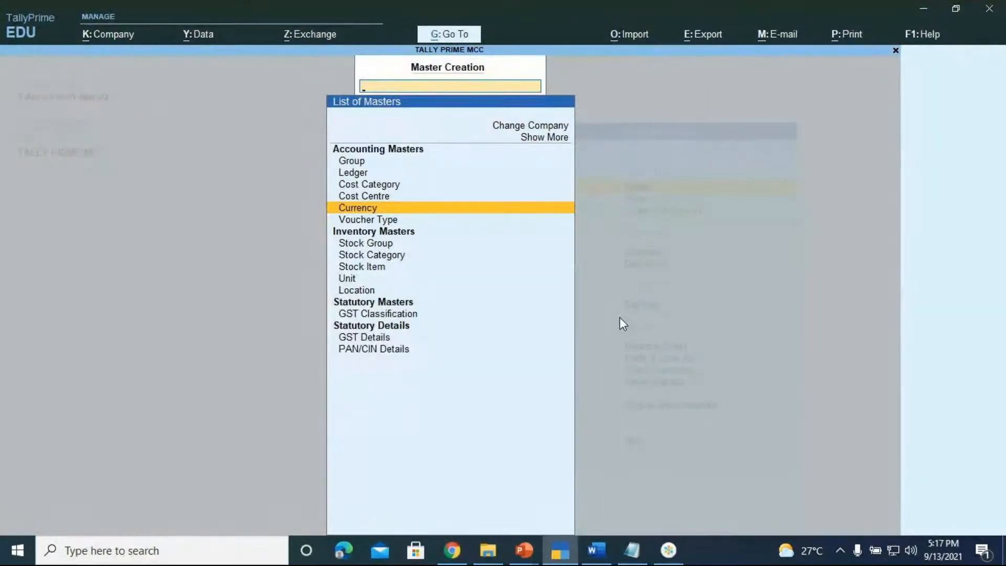
- Open the existing ₹ currency for alteration, examine its symbol and other settings, and quit without saving
key("Return")
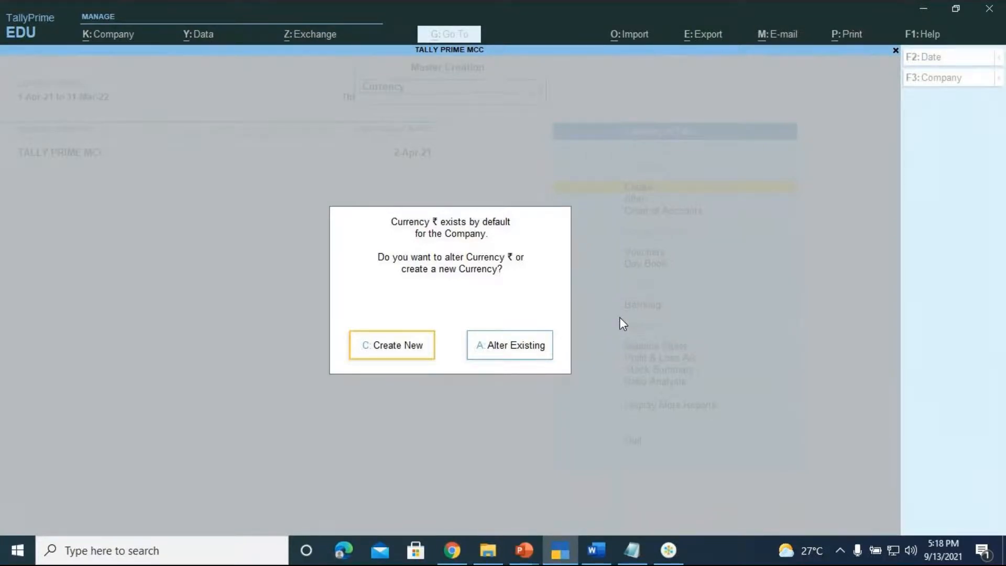
key("Right")
key("Return")
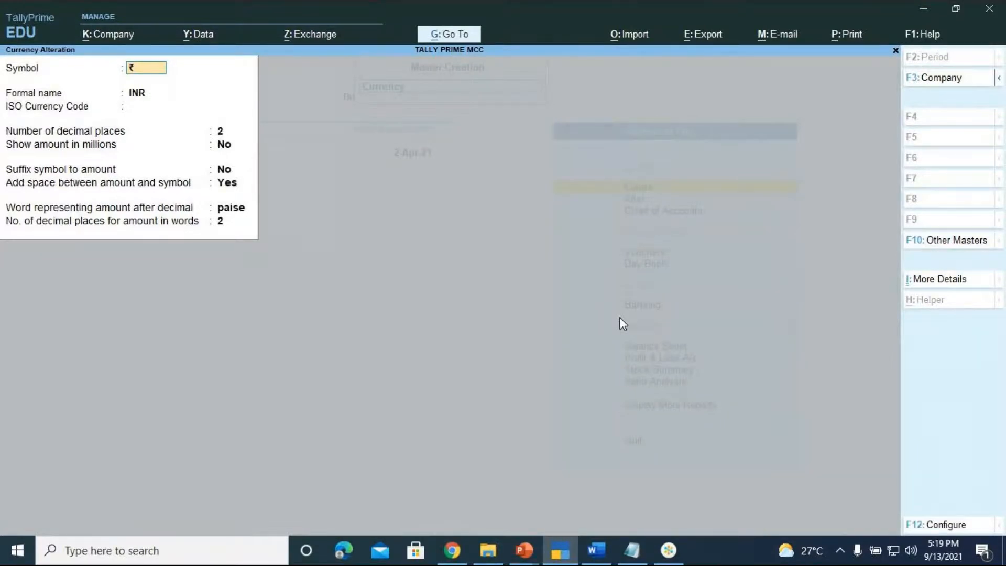
key("alt")
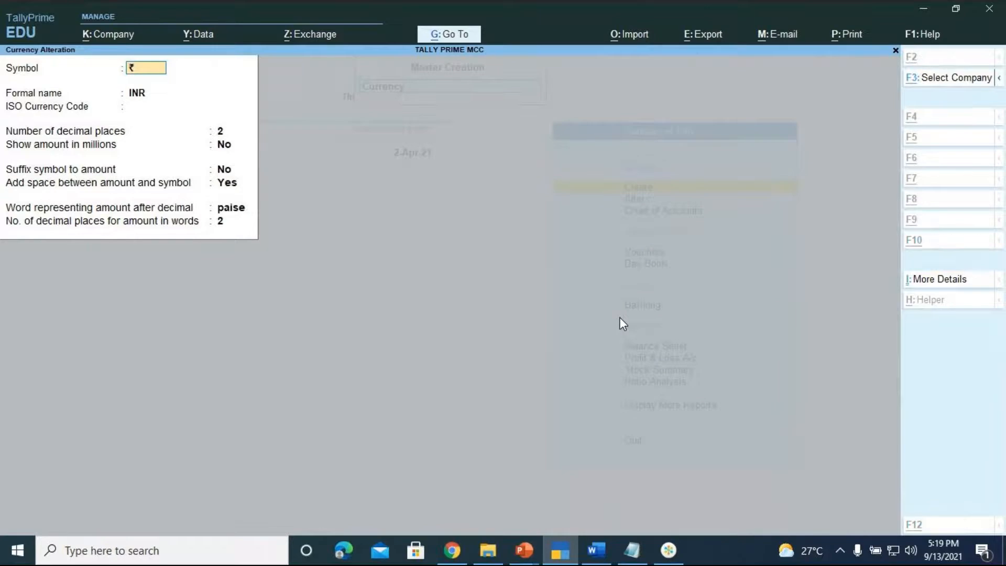
key("alt")
key("alt")
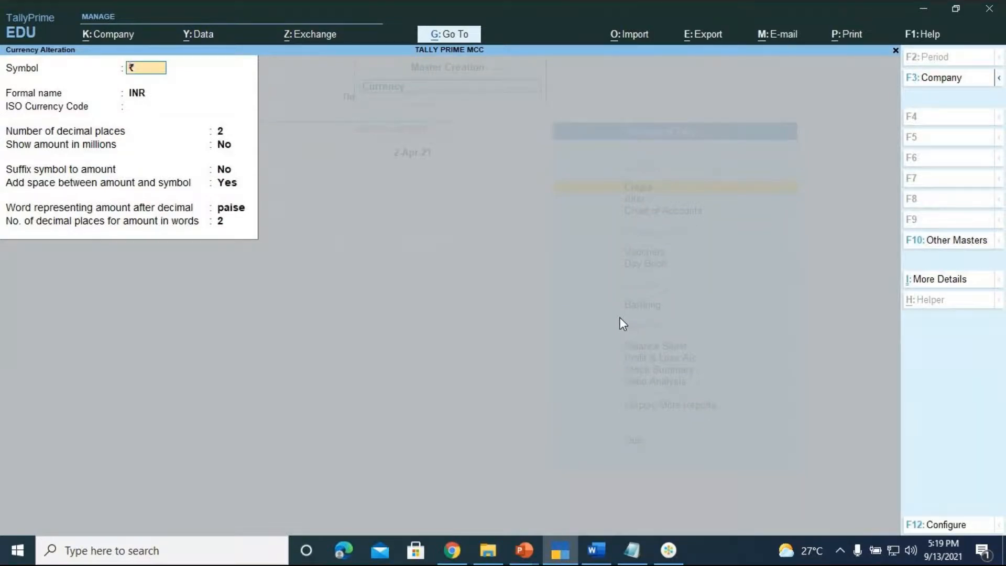
key("alt")
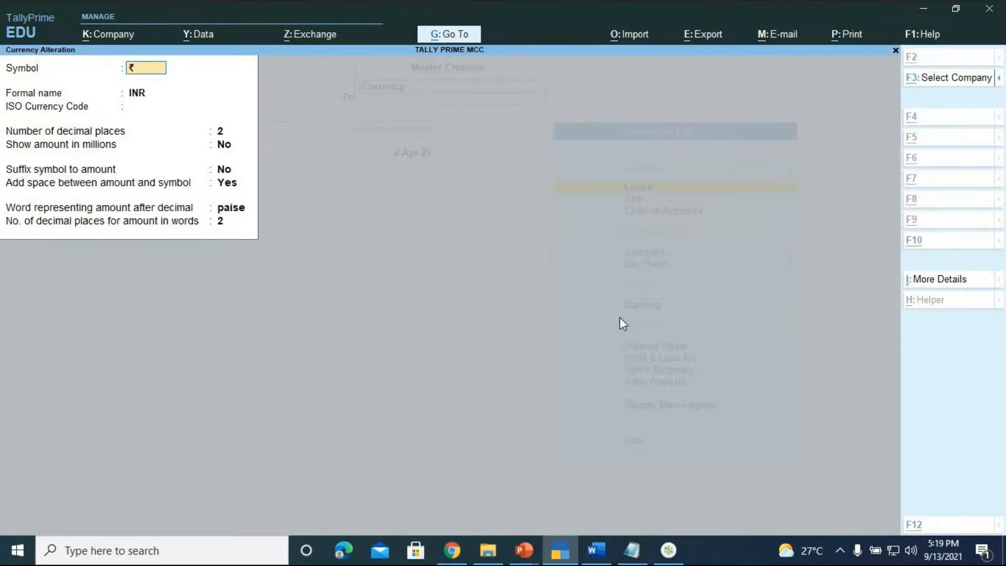
key("alt")
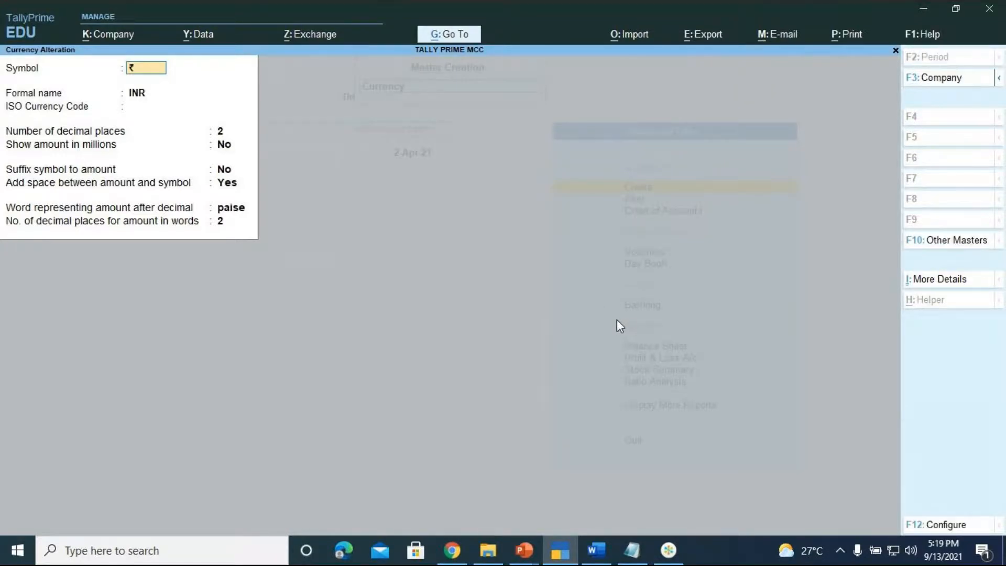
key("alt")
key("Escape")
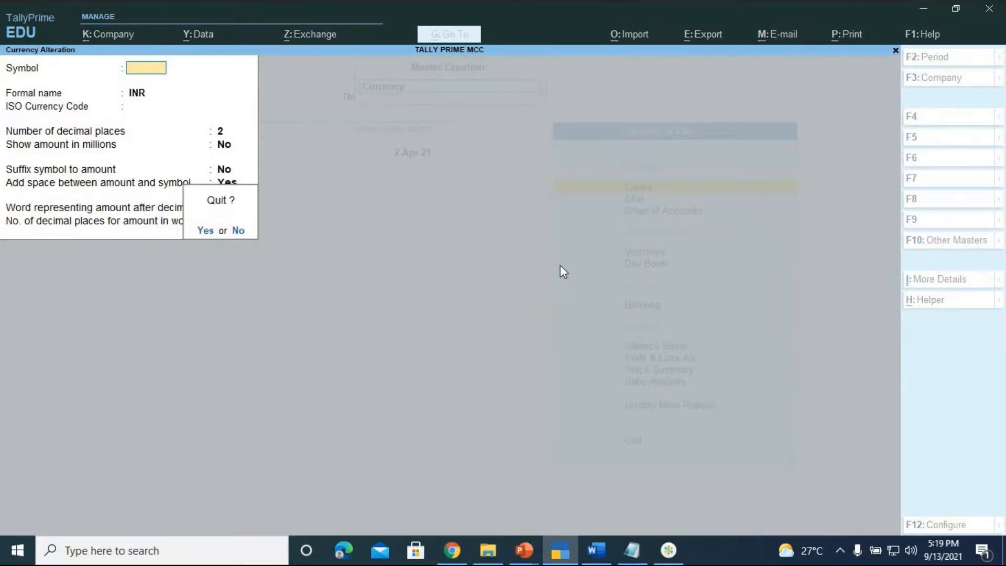
key("y")
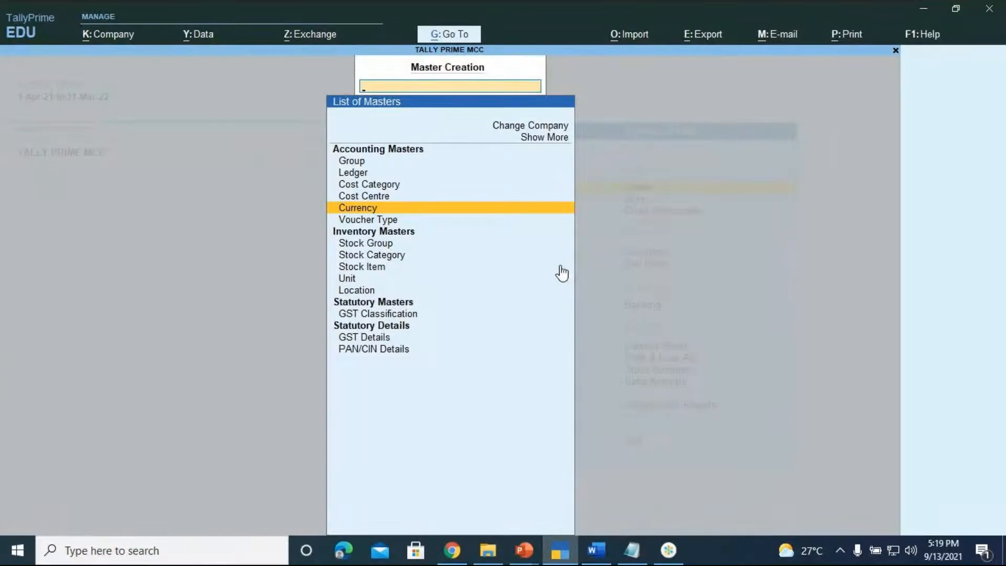
- Reopen the default ₹ currency's alteration form, review its formal name and decimal settings, and return to the masters list
key("Return")
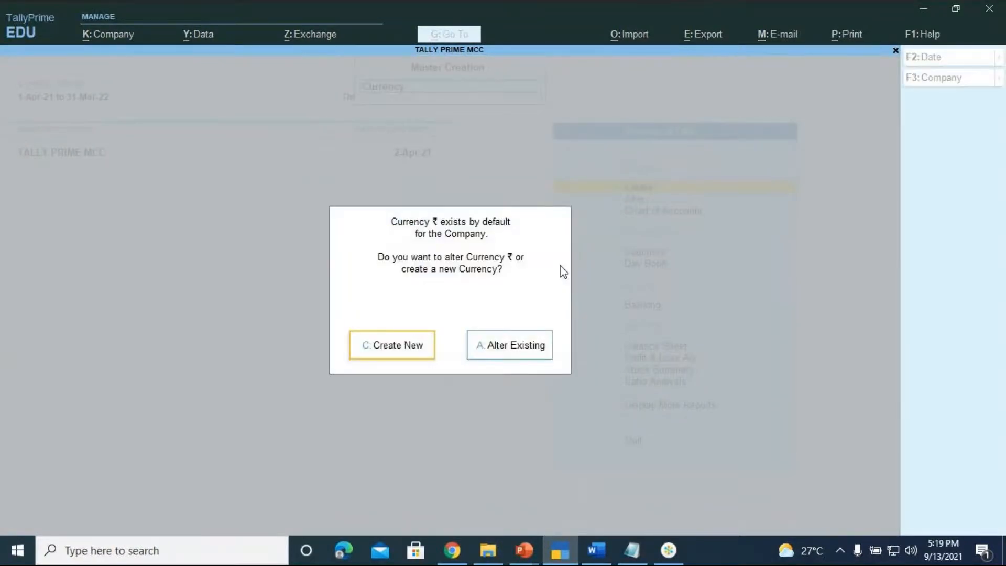
key("Right")
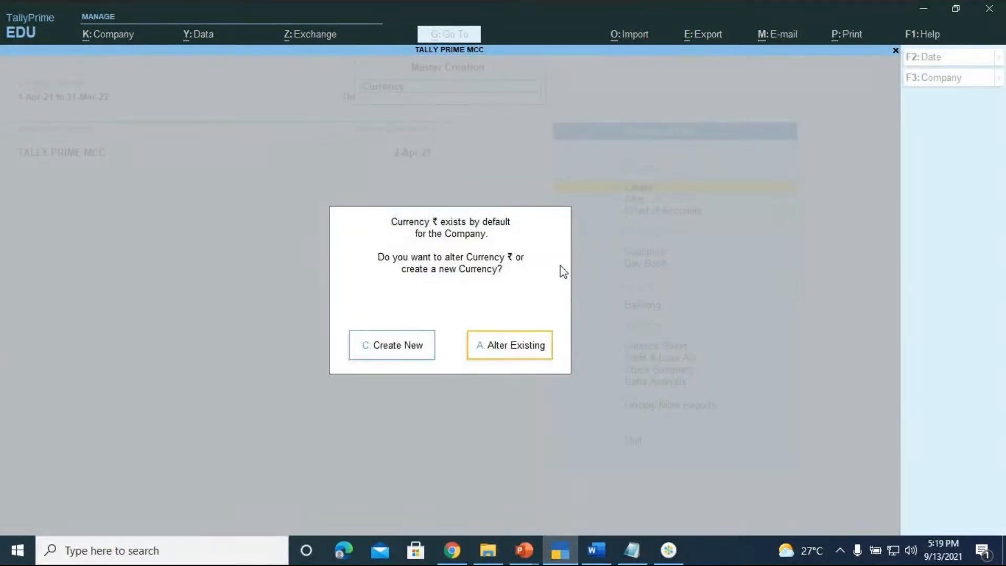
key("Return")
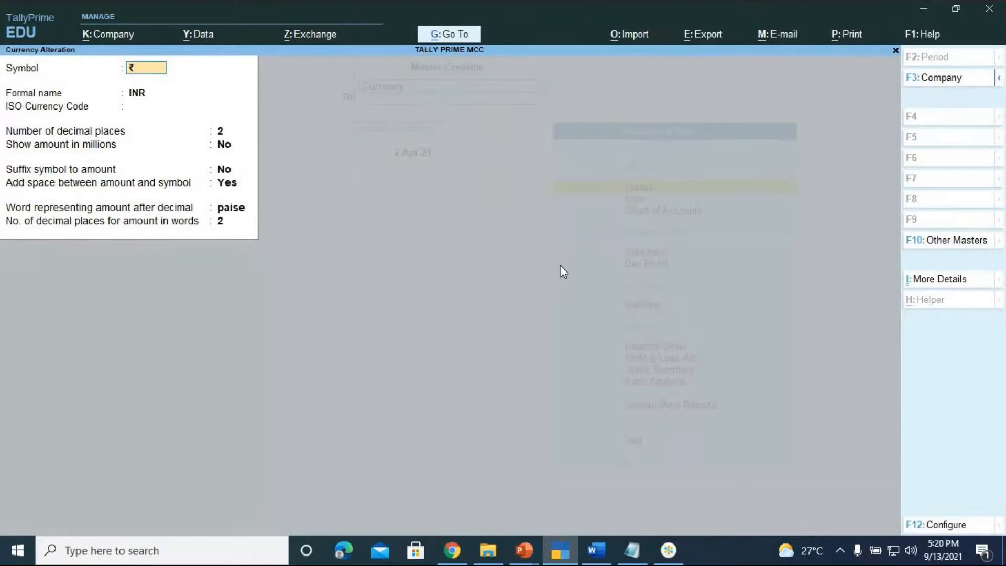
key("Escape")
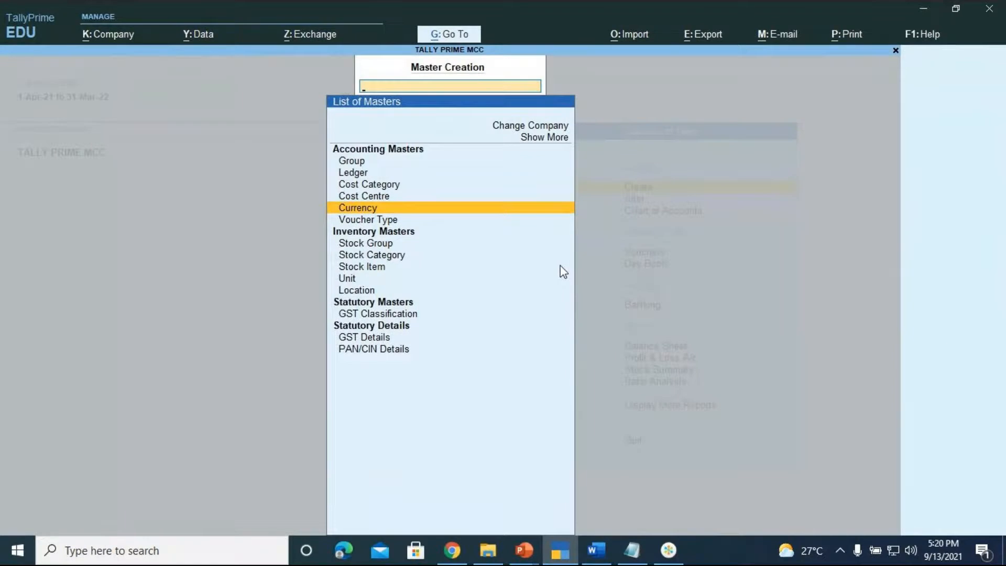
- Open a blank creation form for a new currency
key("Return")
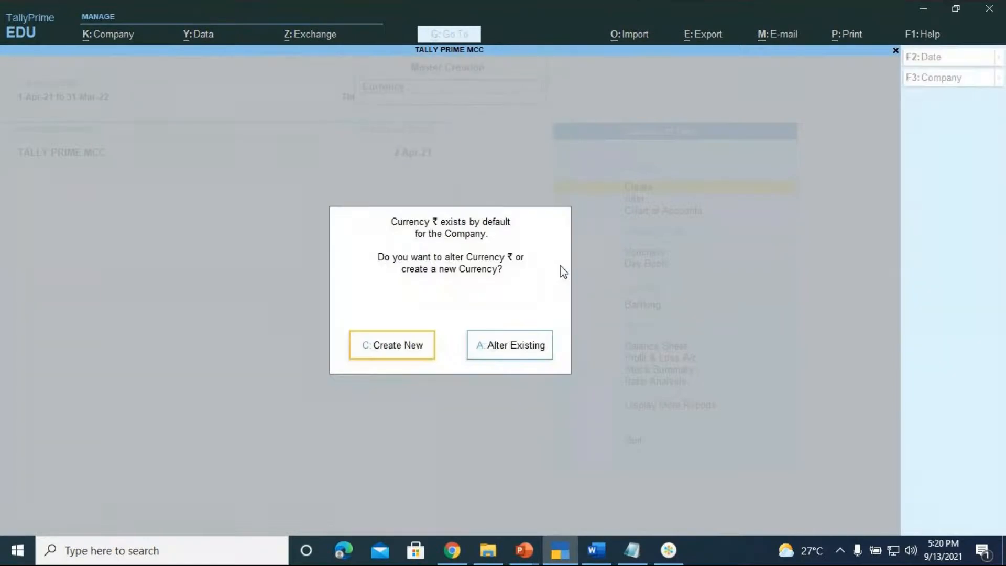
key("c")
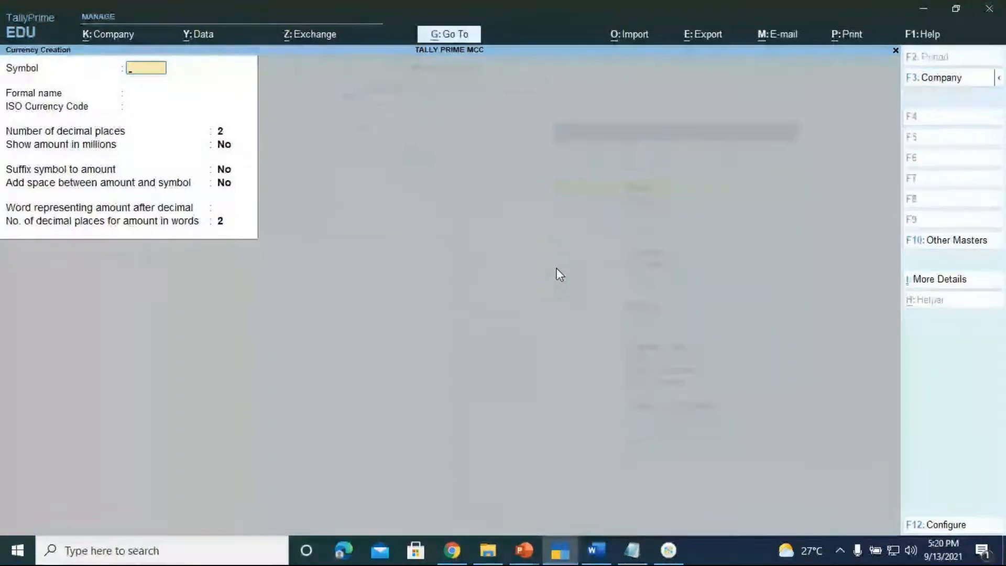
- Switch to New Text Document.txt in Notepad and maximise its window
left_click(647, 559)
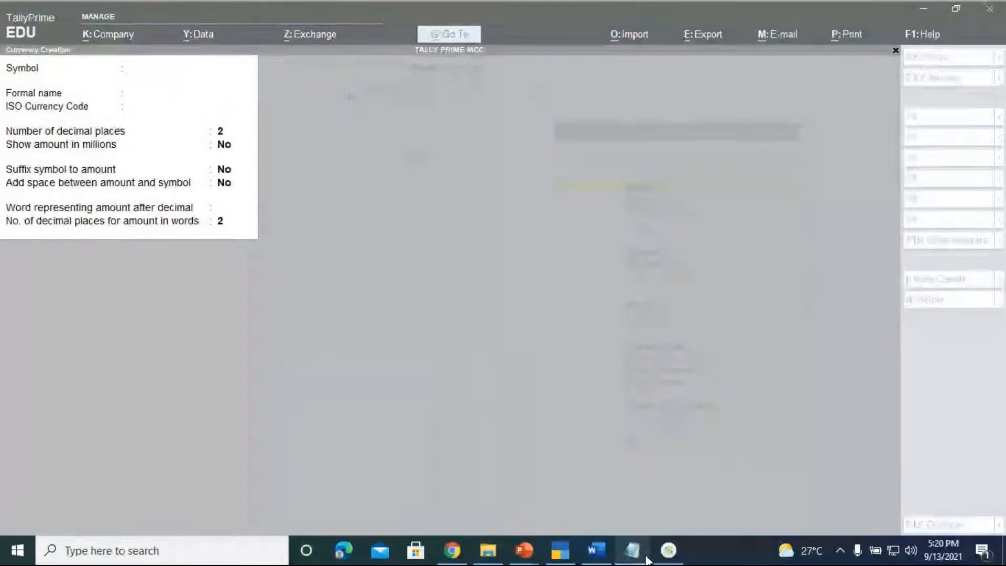
left_click(640, 558)
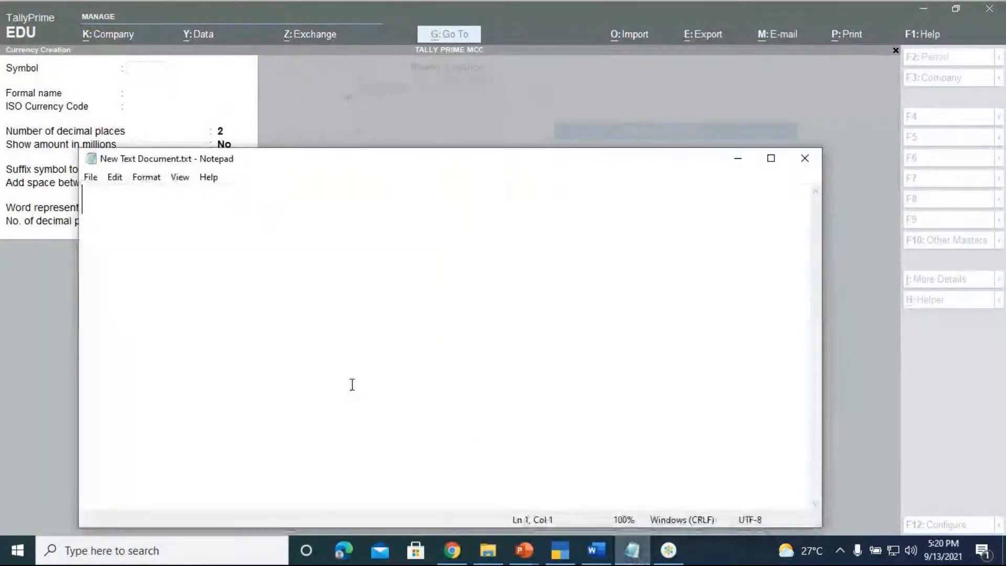
left_click(768, 160)
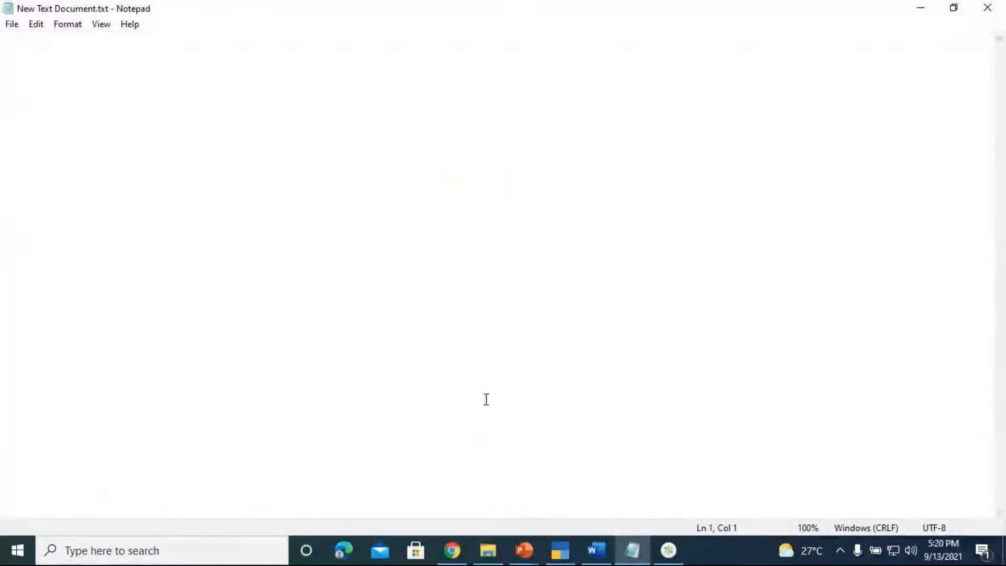
mouse_move(676, 559)
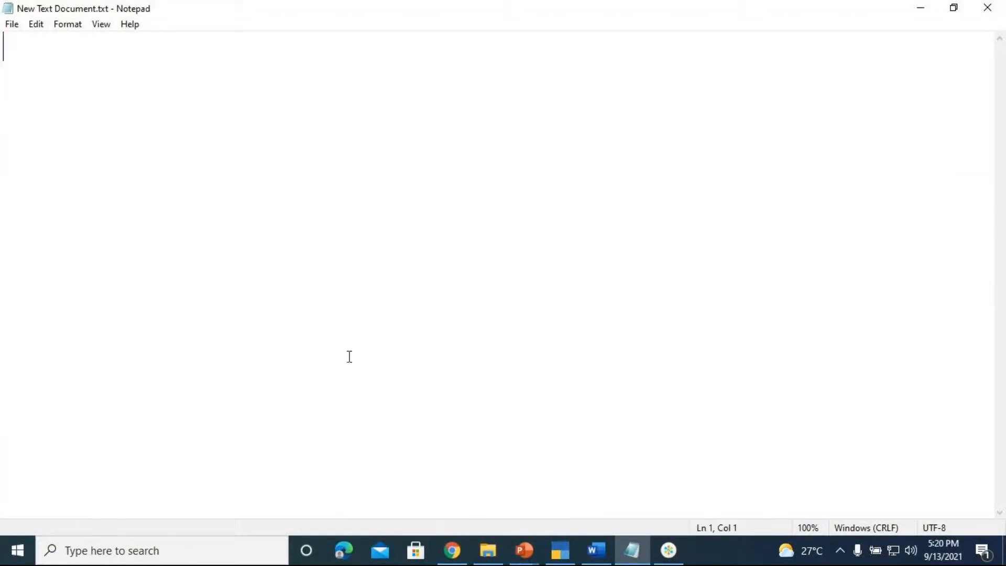
left_click(669, 554)
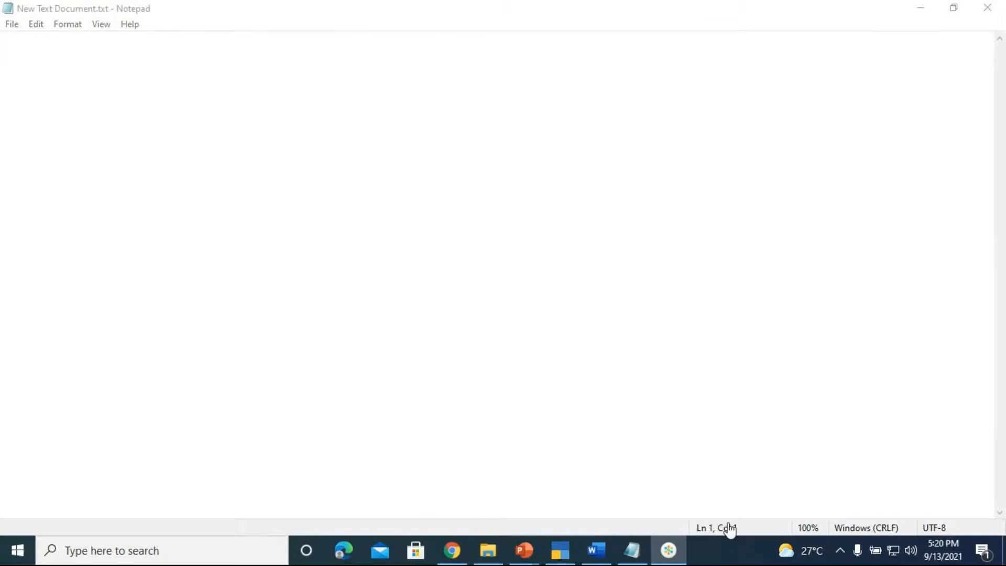
left_click(626, 552)
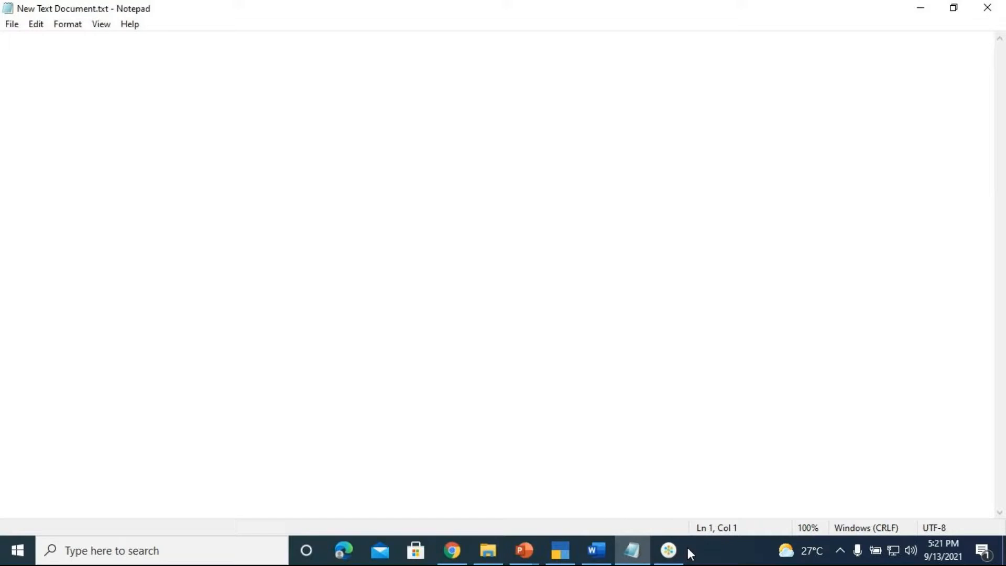
- Write "ASCII CODE -" in the empty text document
type("ASCII")
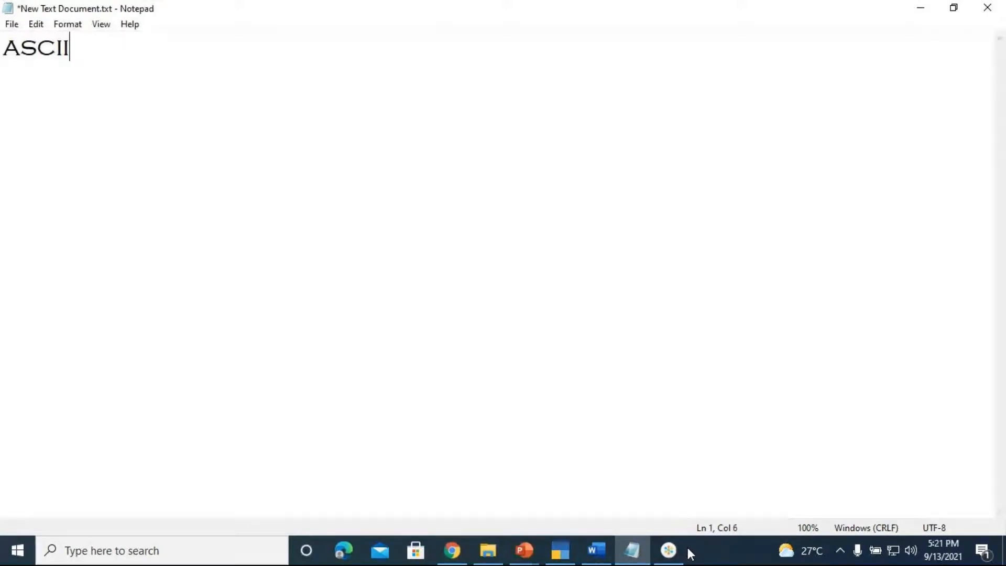
type(" CODE")
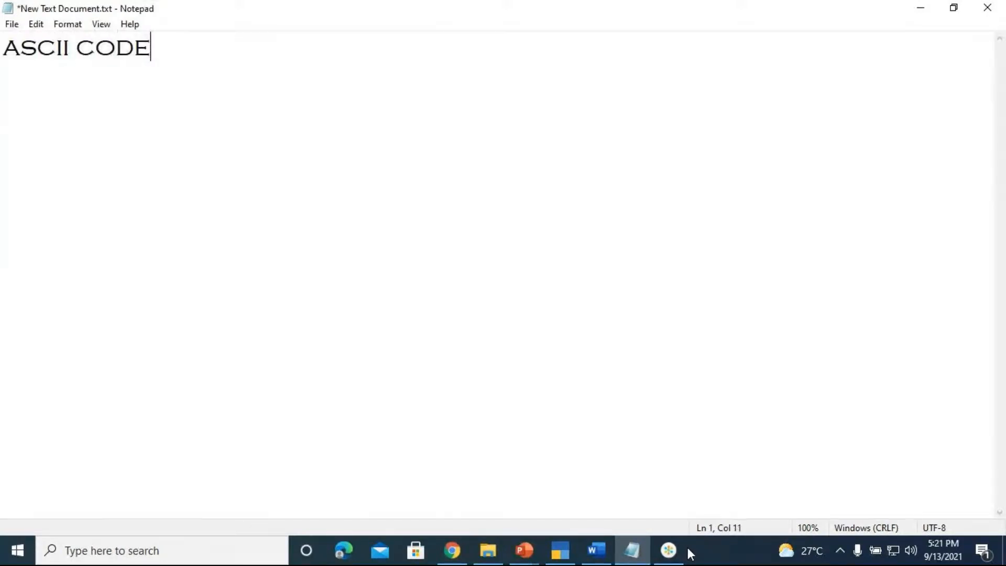
type("  -")
- Insert two new lines above the ASCII CODE line and write "EURO CURRENCY" on the one directly above it
key("Left")
key("Left")
key("Left")
key("Left")
key("Left")
key("Left")
key("Left")
key("Left")
key("Left")
key("Left")
key("Left")
key("Left")
key("Left")
key("Left")
key("Return")
key("Return")
key("Up")
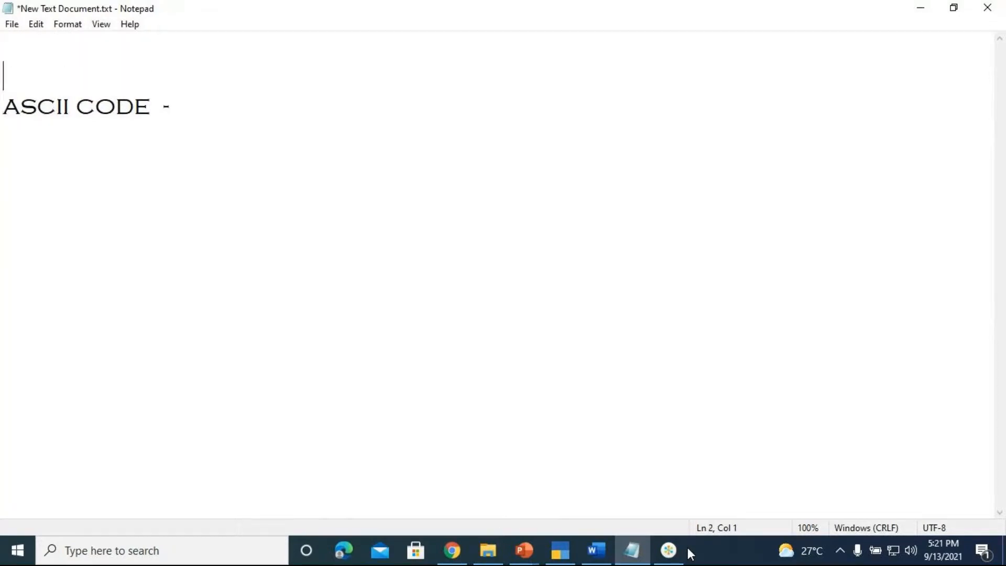
type("EURO")
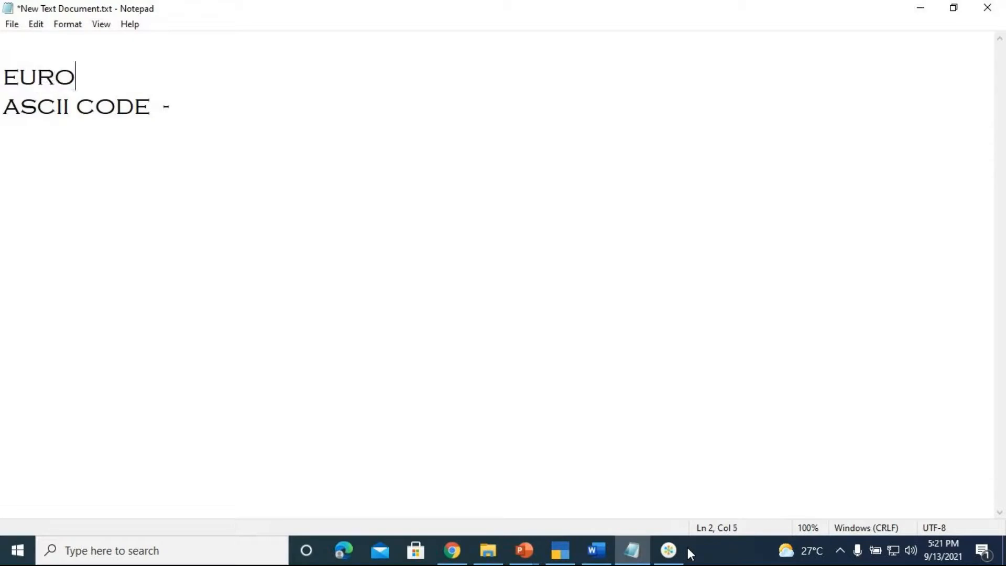
type(" CURRENCY")
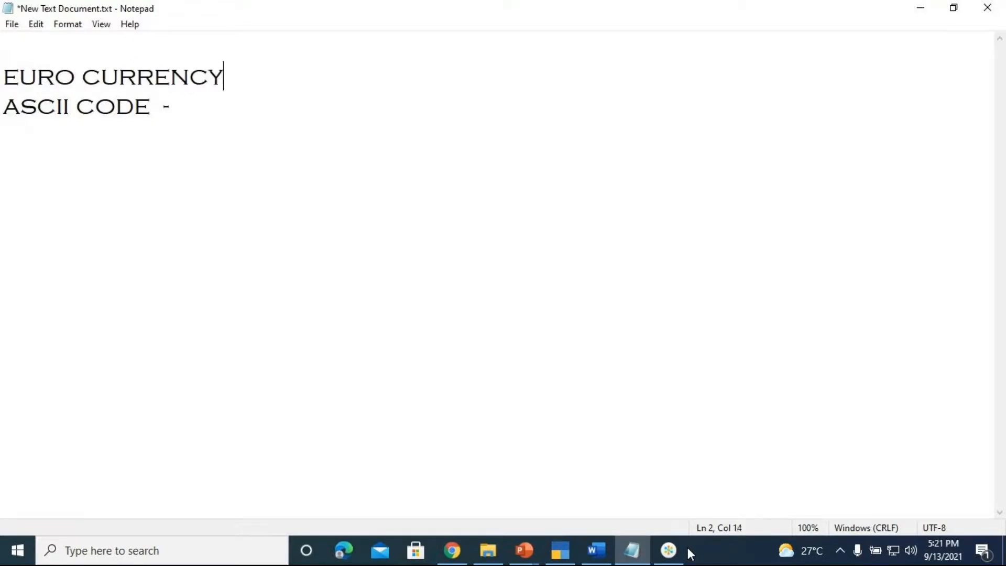
- Complete the ASCII CODE line with "Alt+0128"
left_click(188, 107)
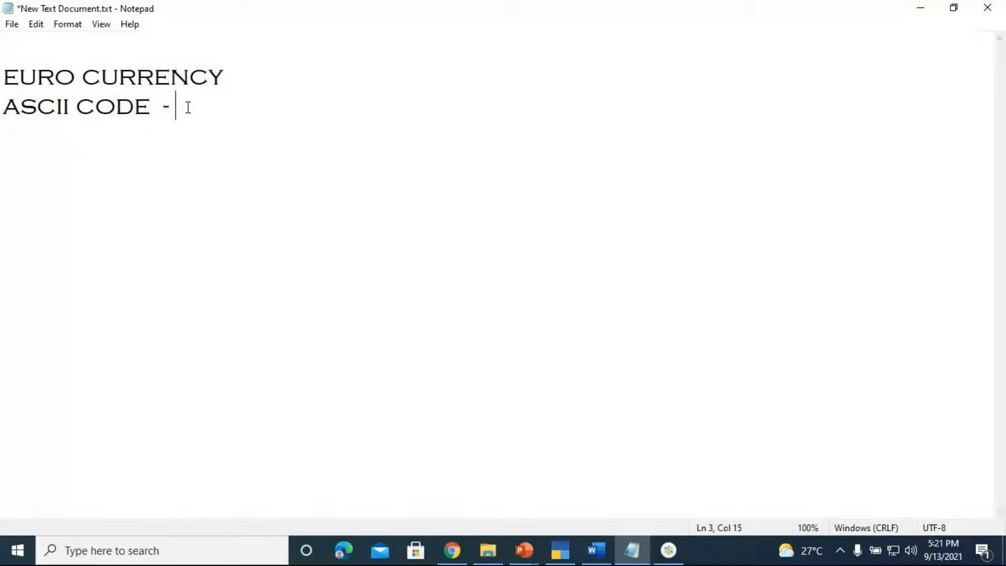
type("ALT")
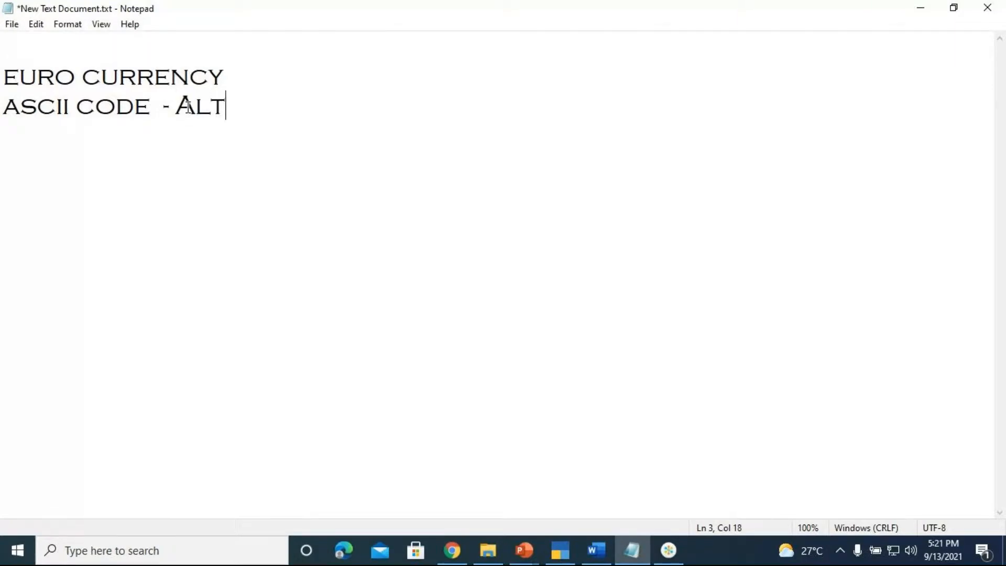
type("+0128")
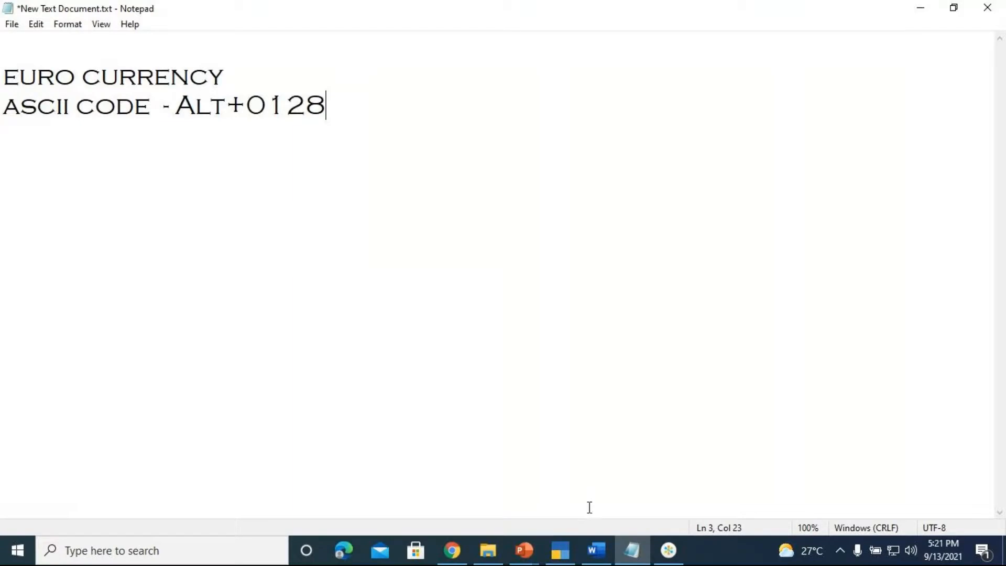
- Switch back to TallyPrime and enter € as the new currency's symbol, erasing and re-entering it once
left_click(565, 551)
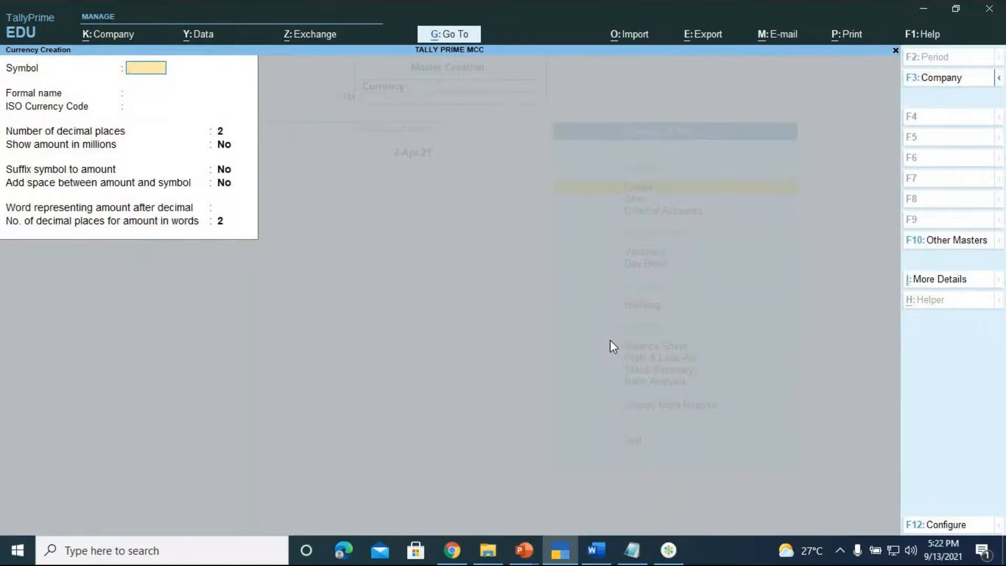
key("alt")
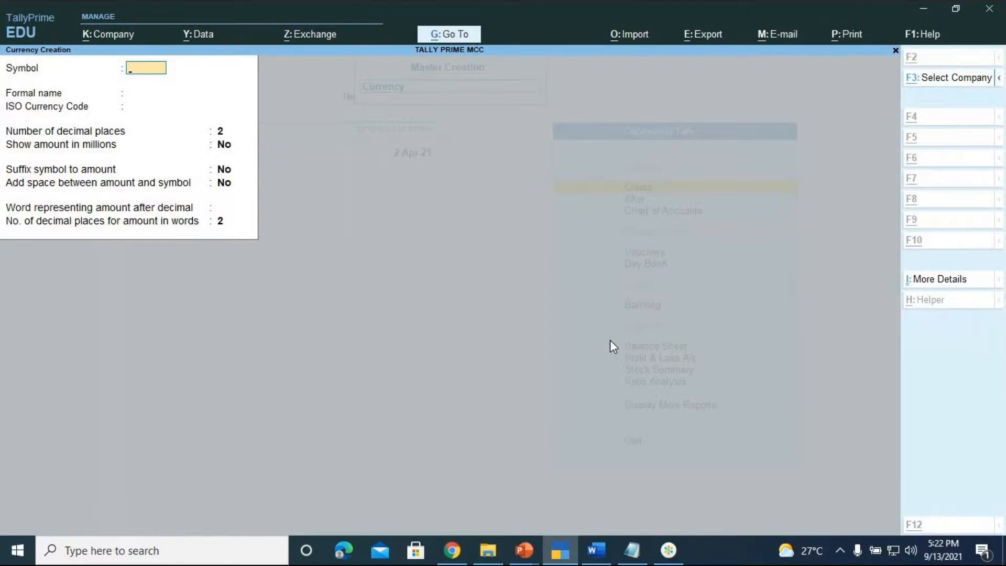
type("€")
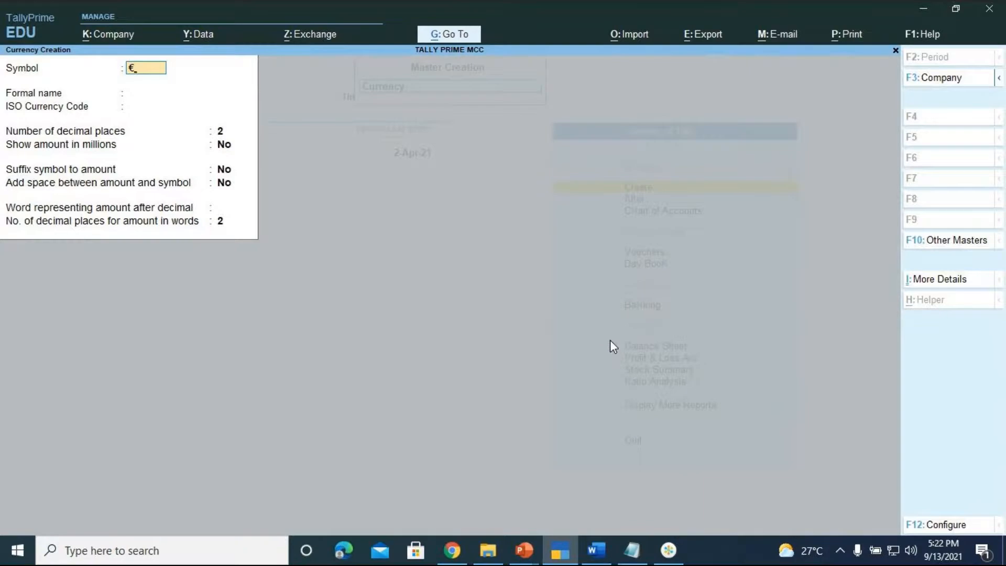
key("BackSpace")
key("alt")
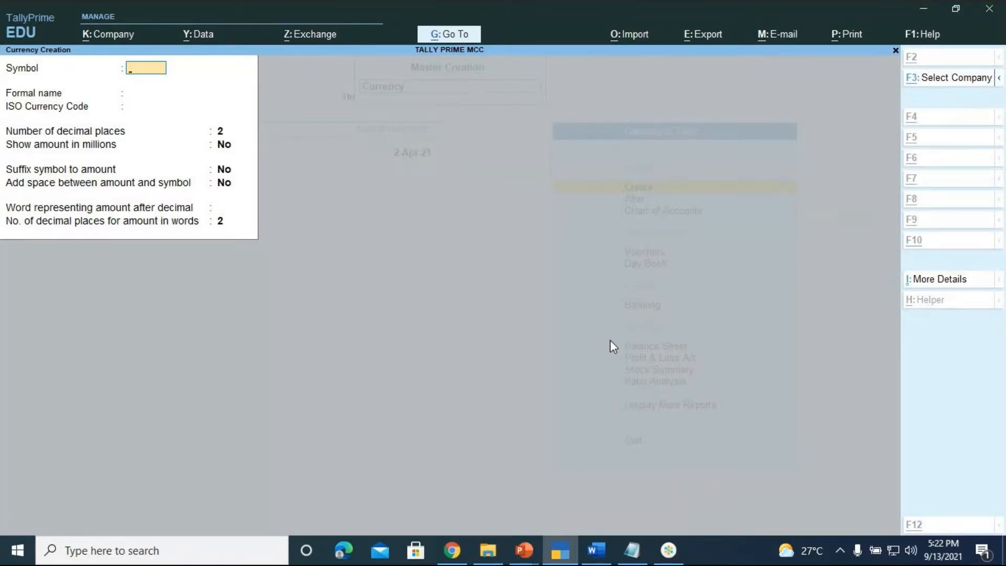
type("€")
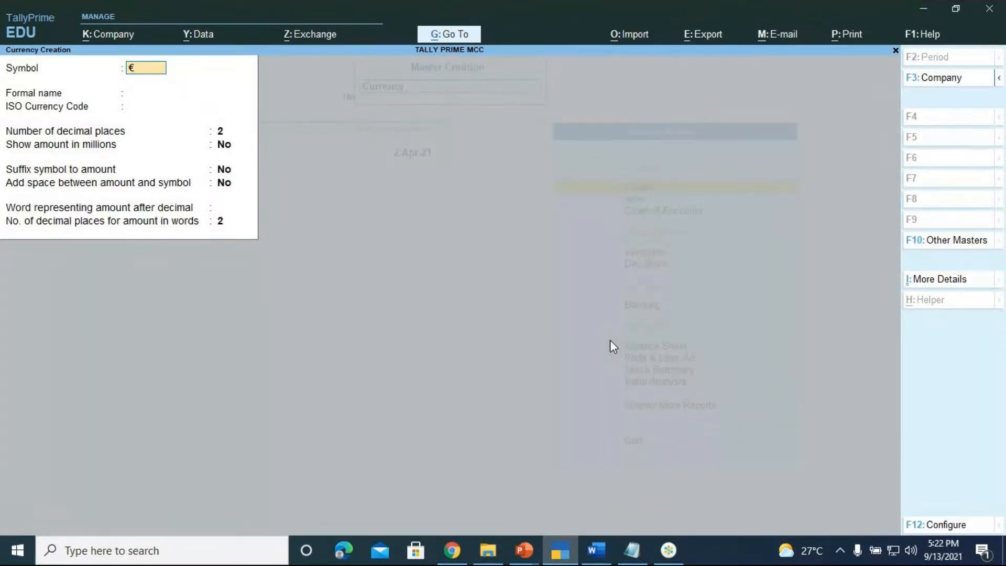
key("Return")
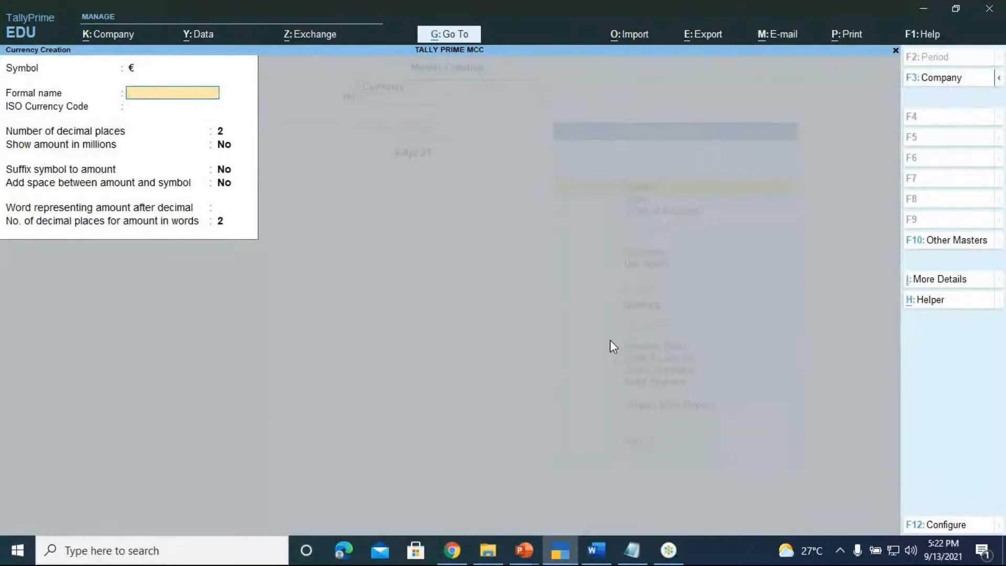
- Give the € currency the formal name Euro and go through its remaining fields, leaving the defaults
type("Euro")
key("Return")
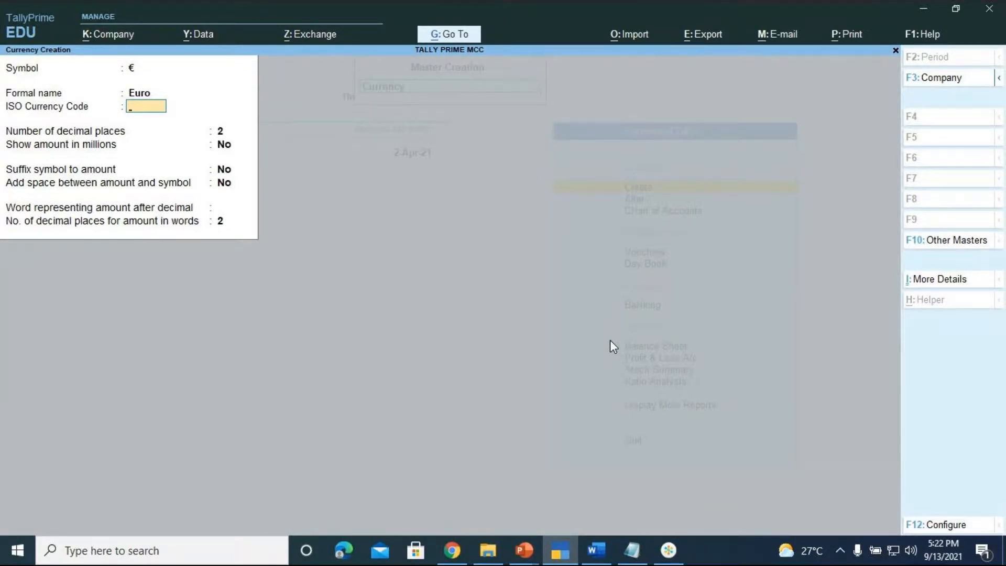
key("Return")
key("Return")
key("Return")
key("Return")
key("Return")
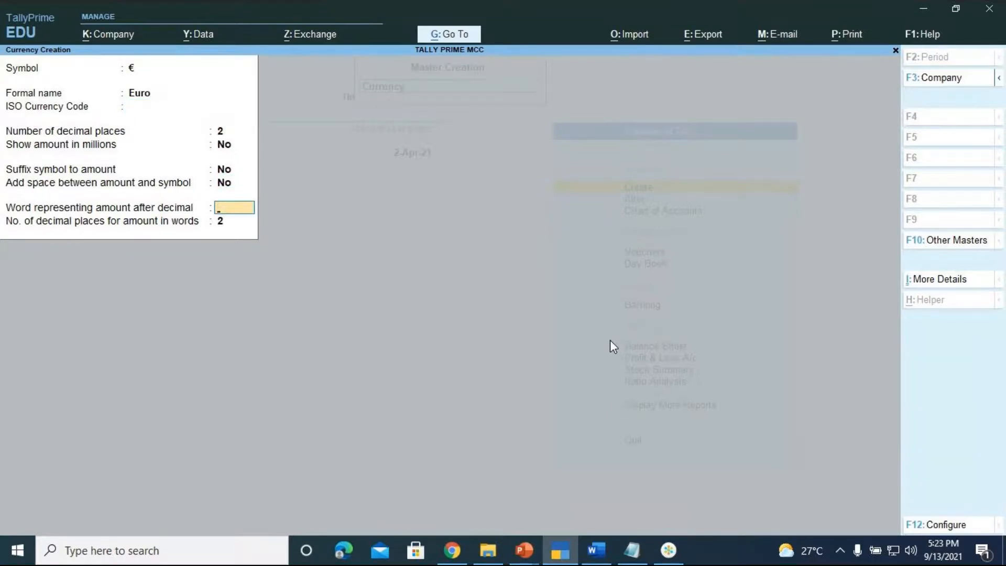
key("Return")
key("Return")
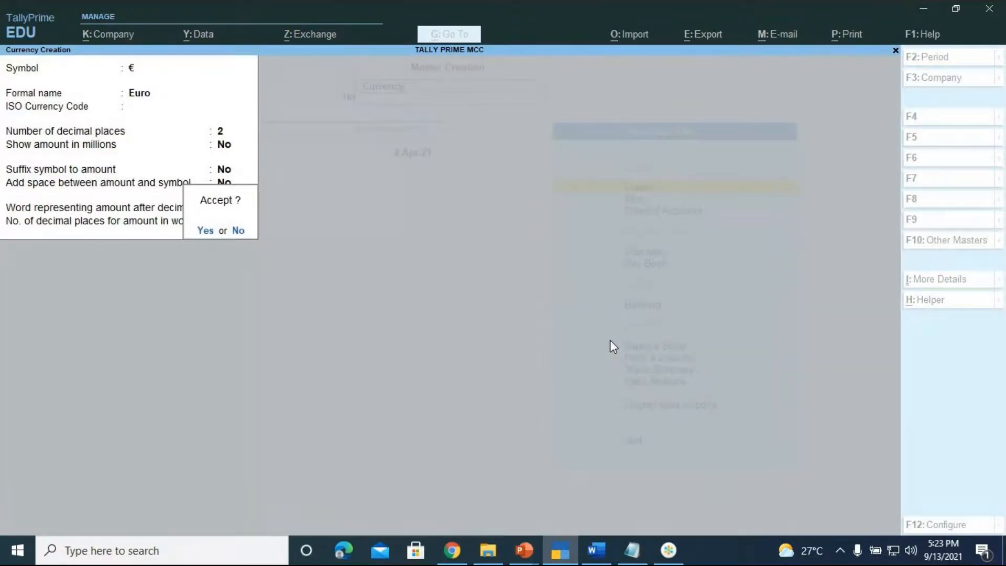
- Quit the € currency creation without saving and return to the masters list
key("Escape")
key("BackSpace")
key("Escape")
key("Return")
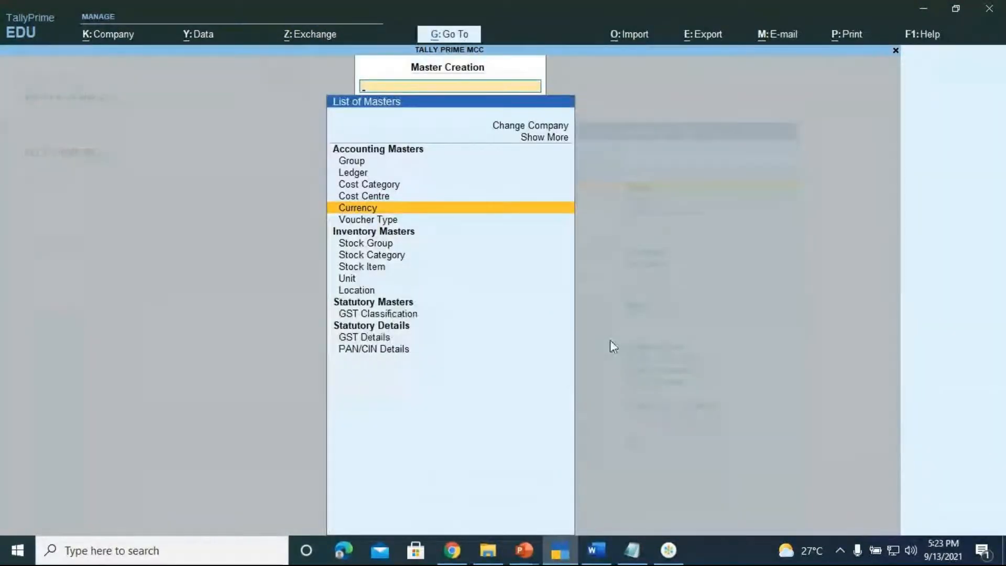
- Reopen a blank new-currency form, recheck the euro's Alt+0128 code in Notepad, and return to TallyPrime
key("Return")
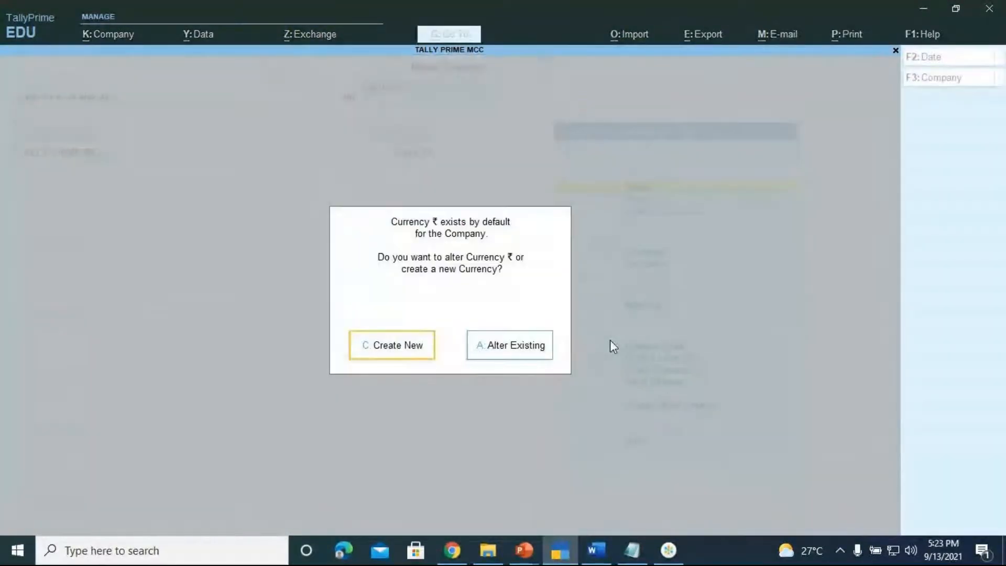
key("Return")
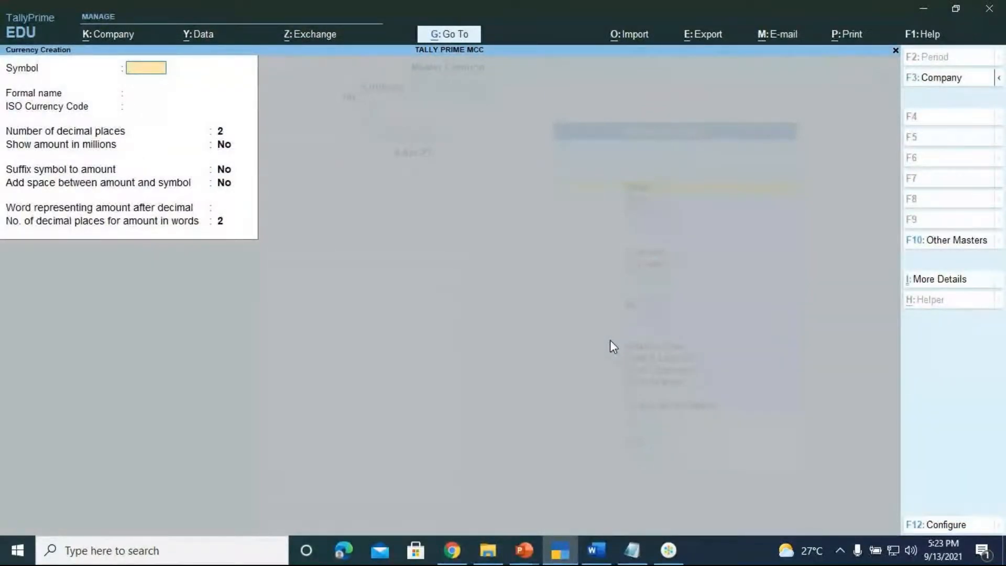
left_click(632, 550)
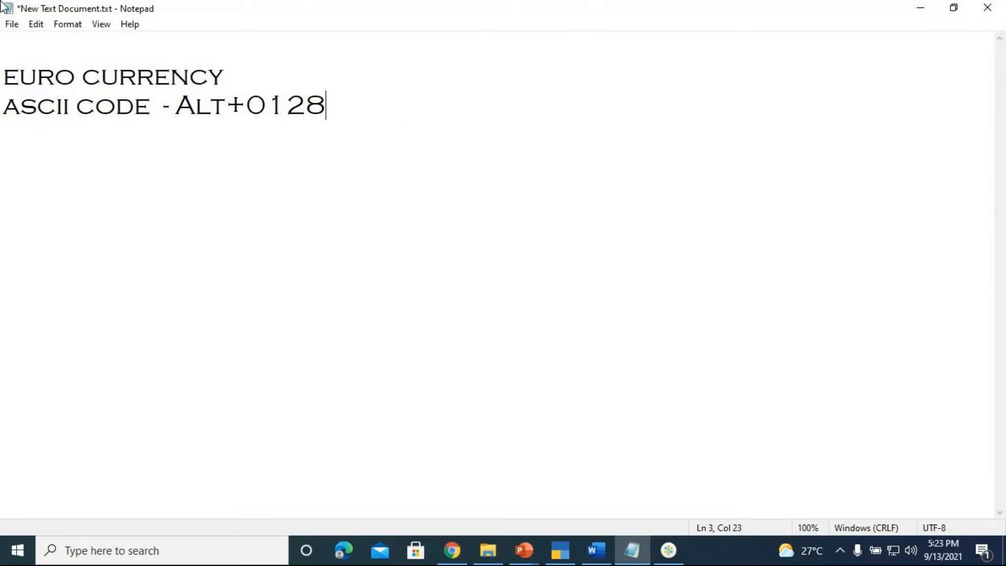
left_click(558, 556)
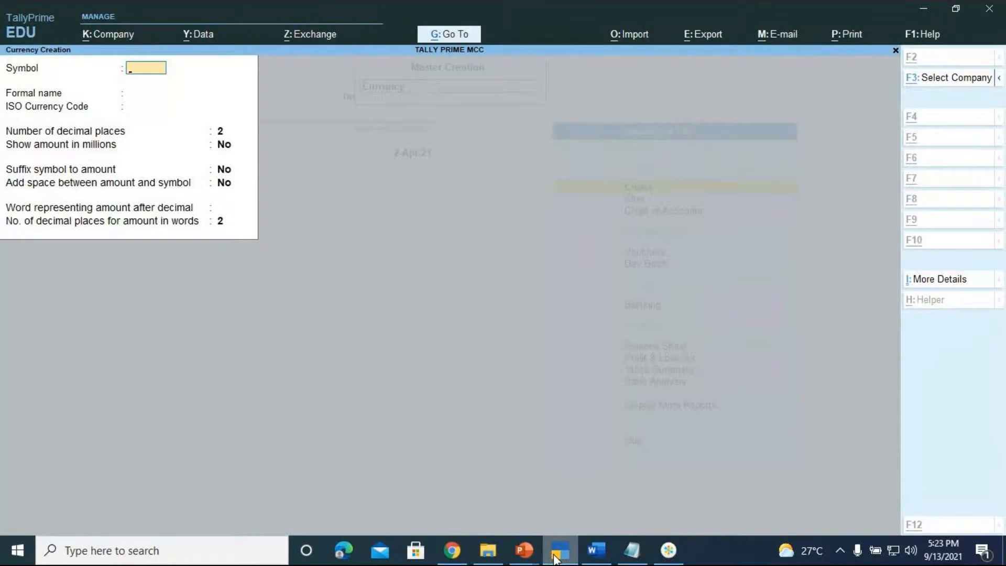
- Enter € as the currency's symbol, erasing and re-entering it once
type("€")
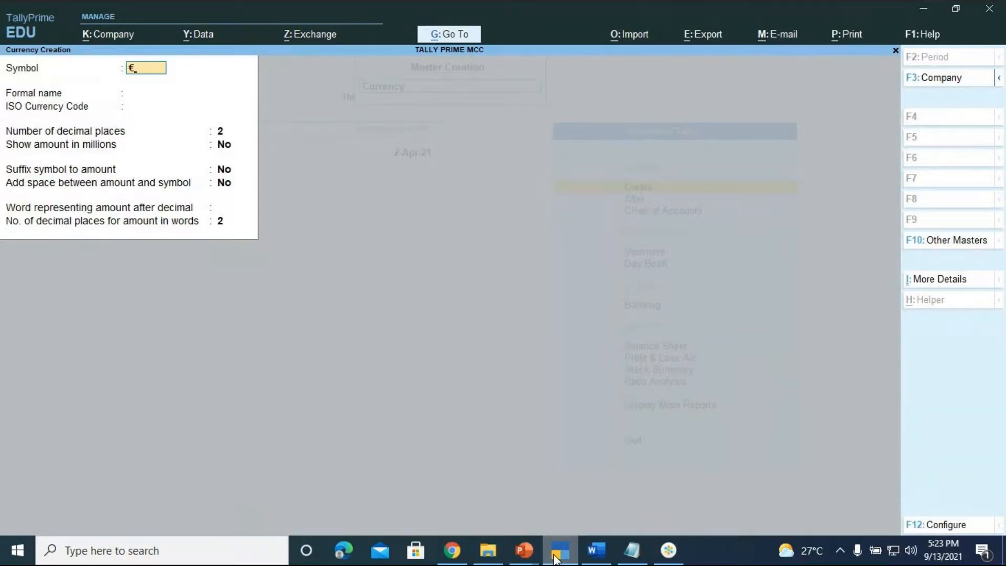
key("BackSpace")
key("alt")
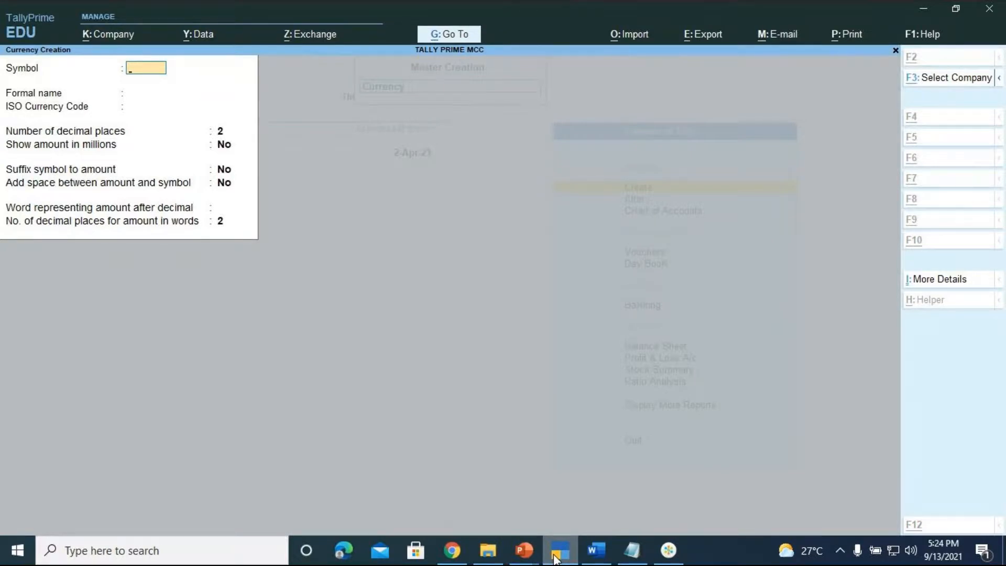
type("€")
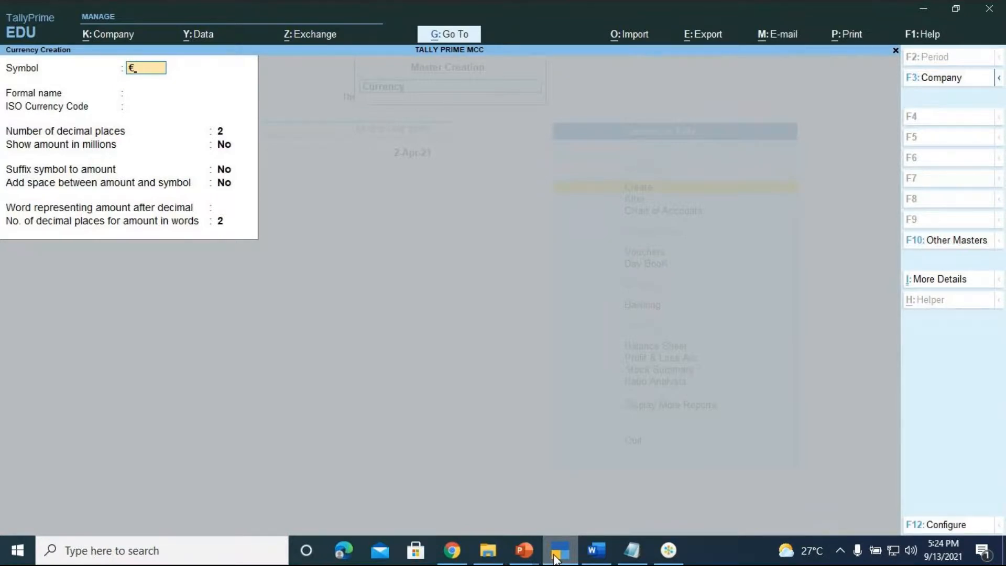
key("Return")
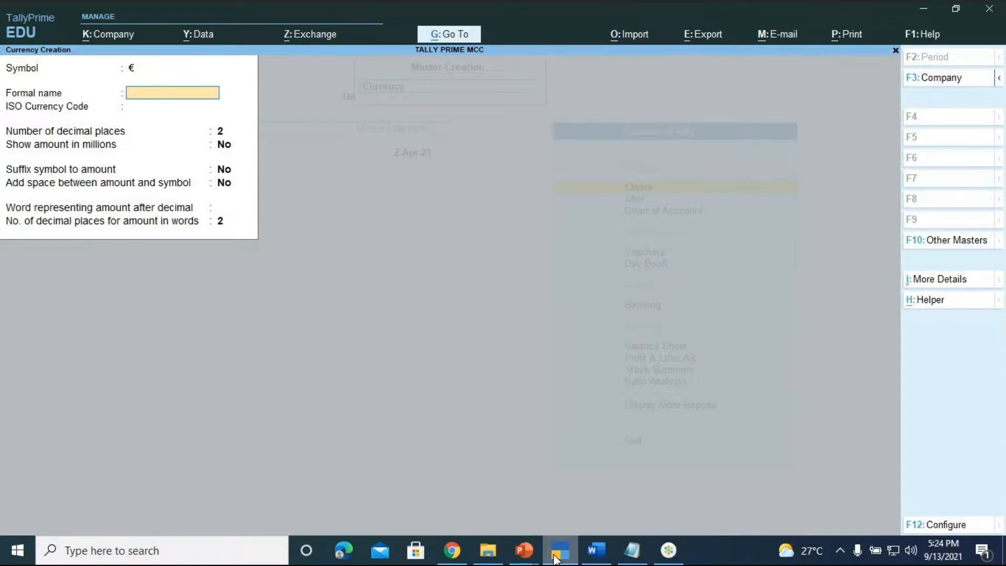
- Give the € currency the formal name Euro, keep the remaining defaults, and save it
type("Euro")
key("Return")
key("Return")
key("Return")
key("Return")
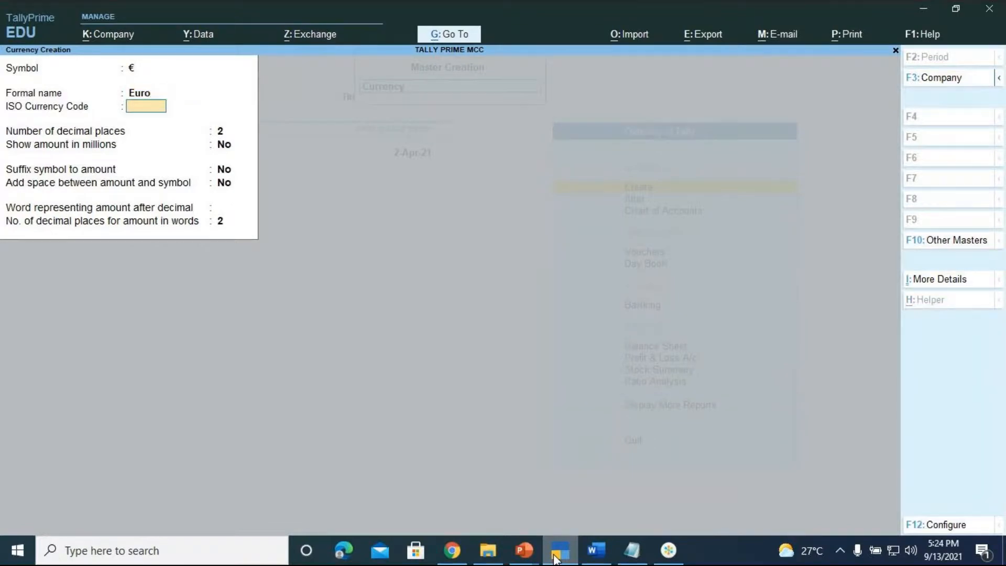
key("Return")
key("Return")
key("Return")
key("Return")
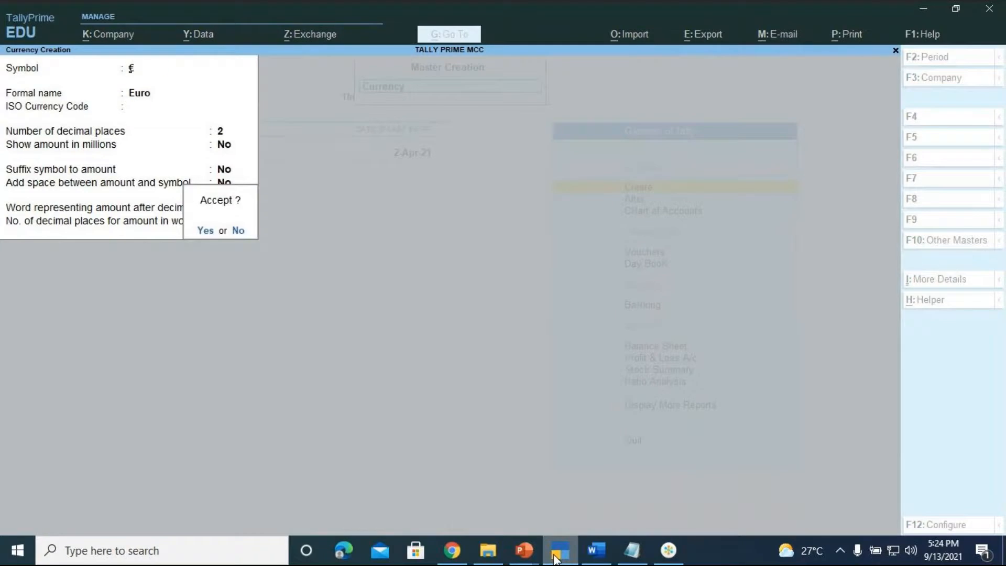
key("Return")
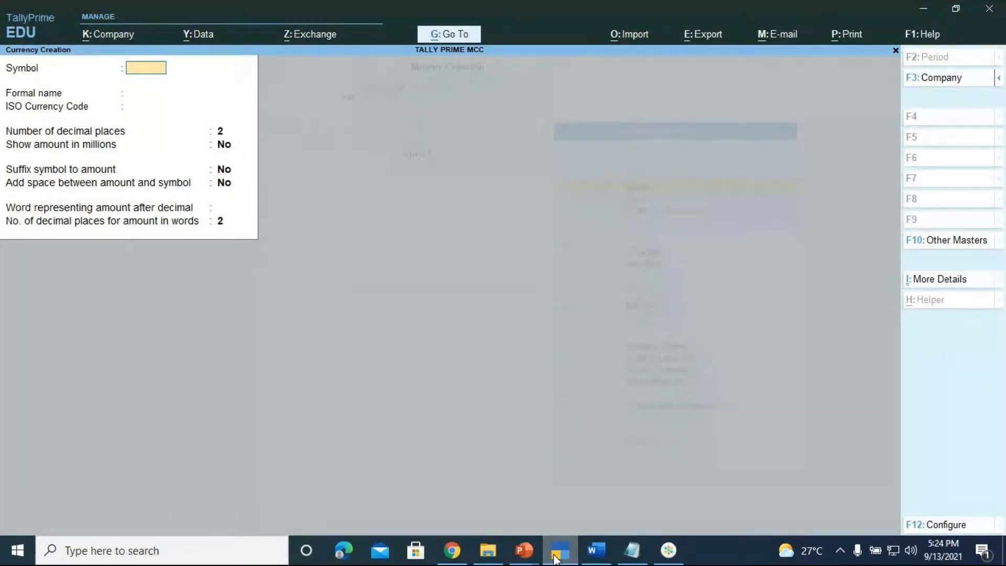
- Switch to Notepad and add a POUND entry below the euro note, with the line "ASCII CODE - ALT+156"
left_click(632, 550)
key("Return")
key("Return")
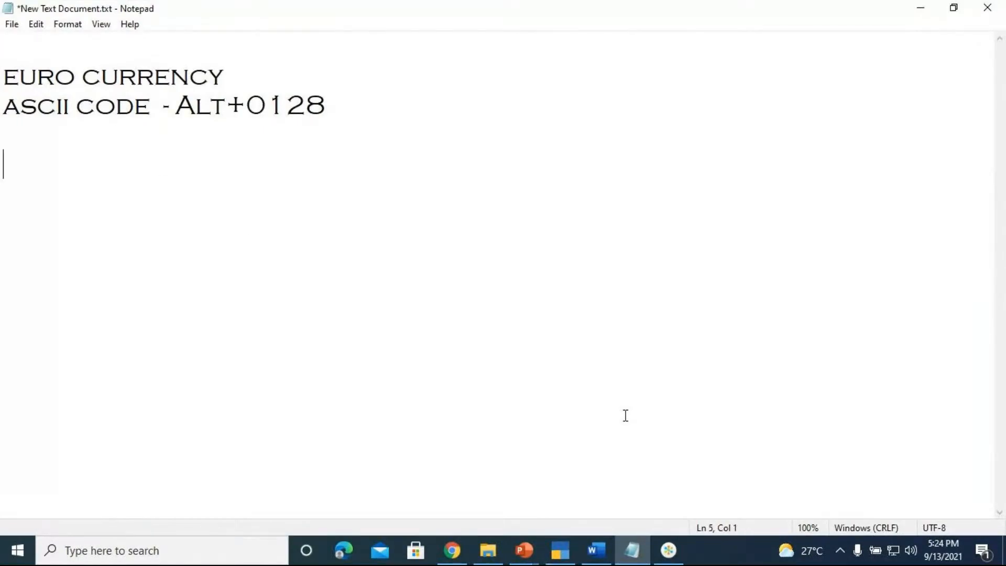
type("POUND")
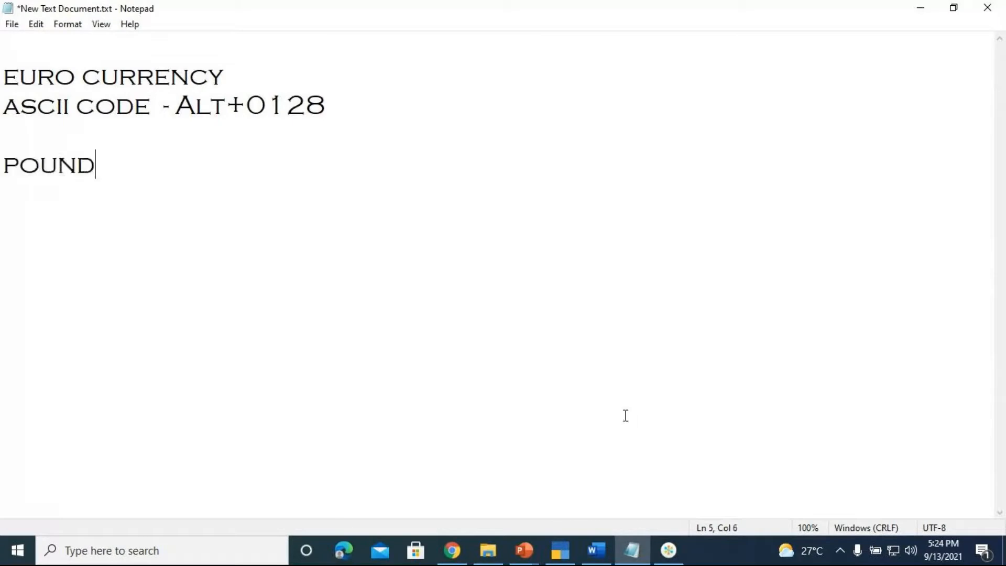
key("Return")
type("ASCII ")
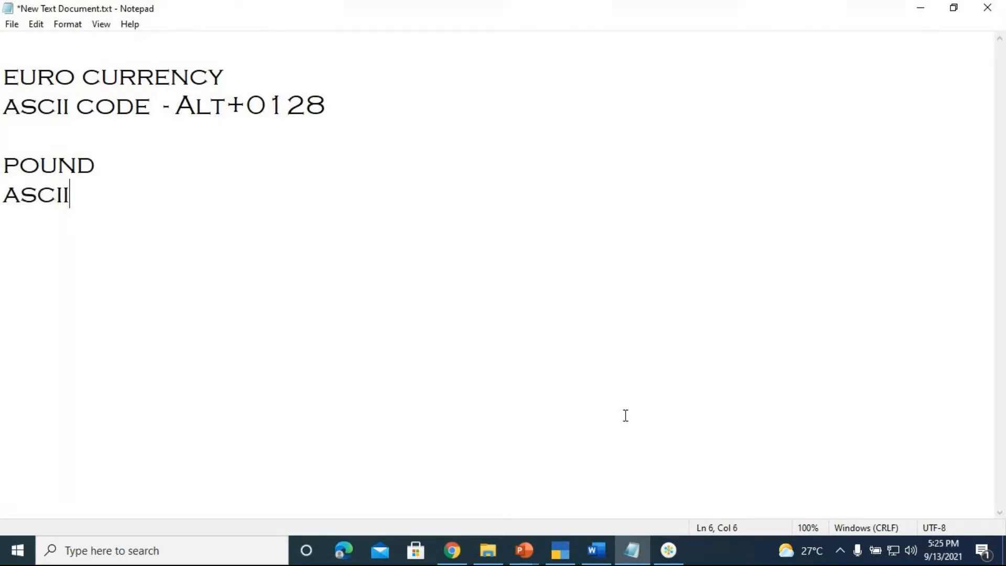
type("COD")
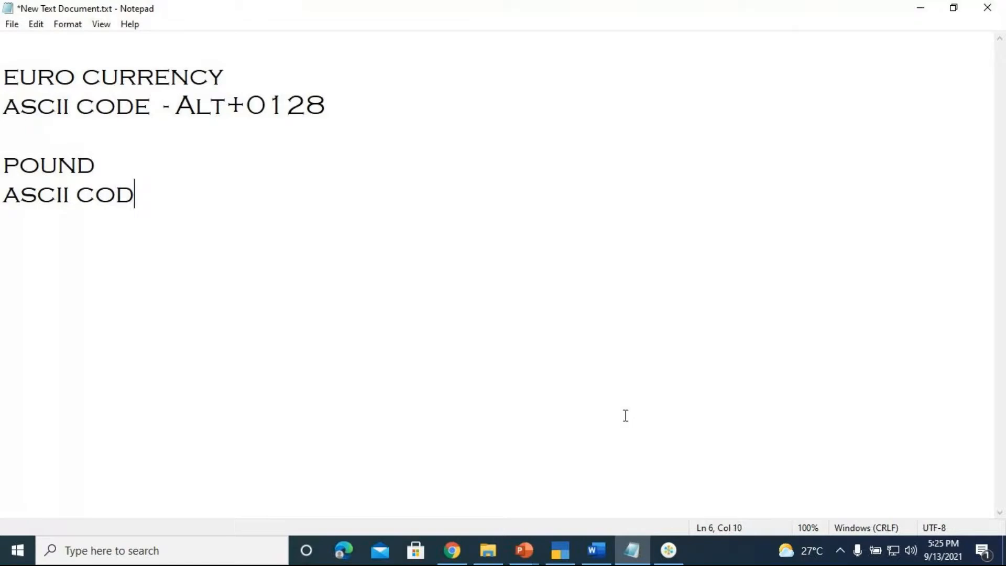
type("E - ALT")
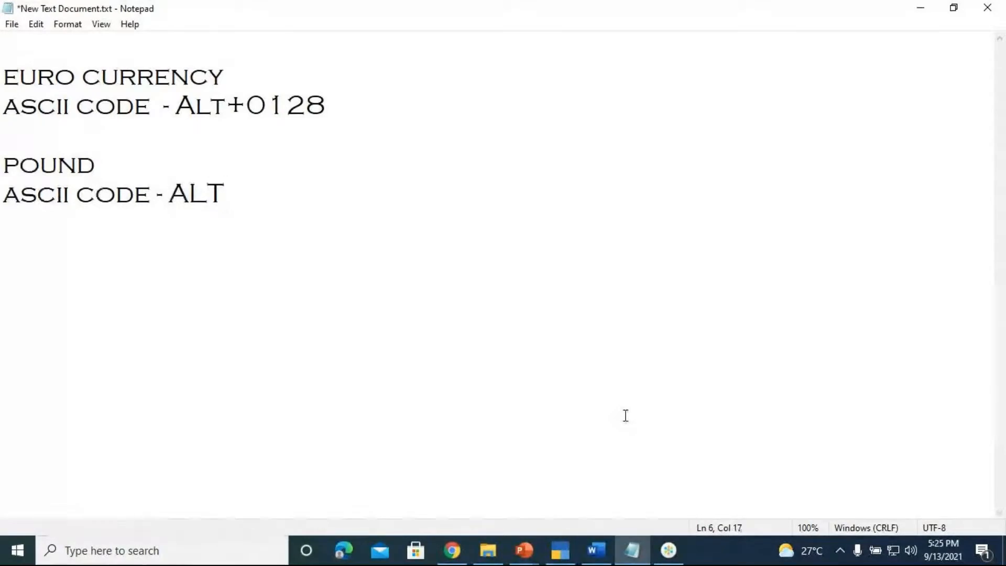
type("+")
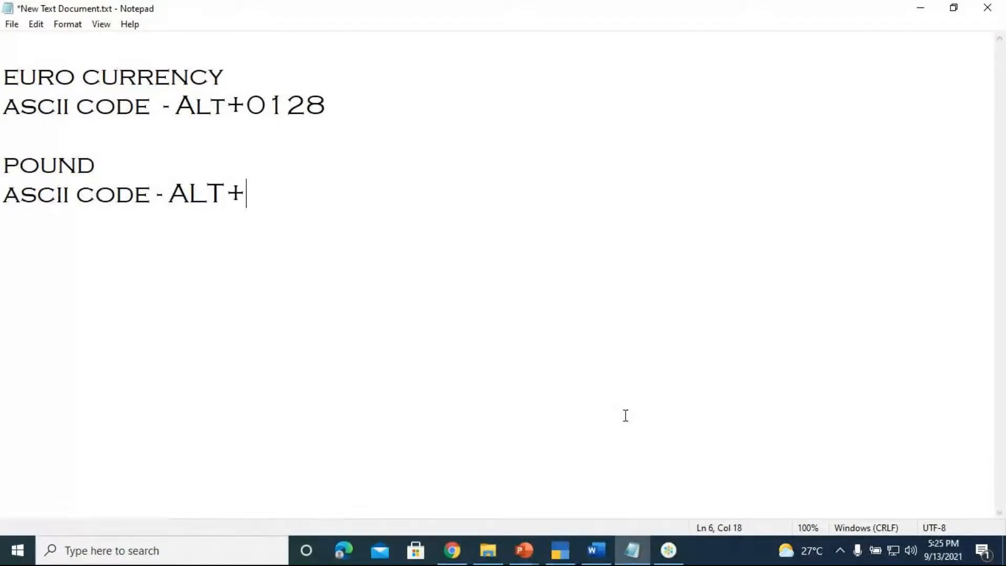
type("156")
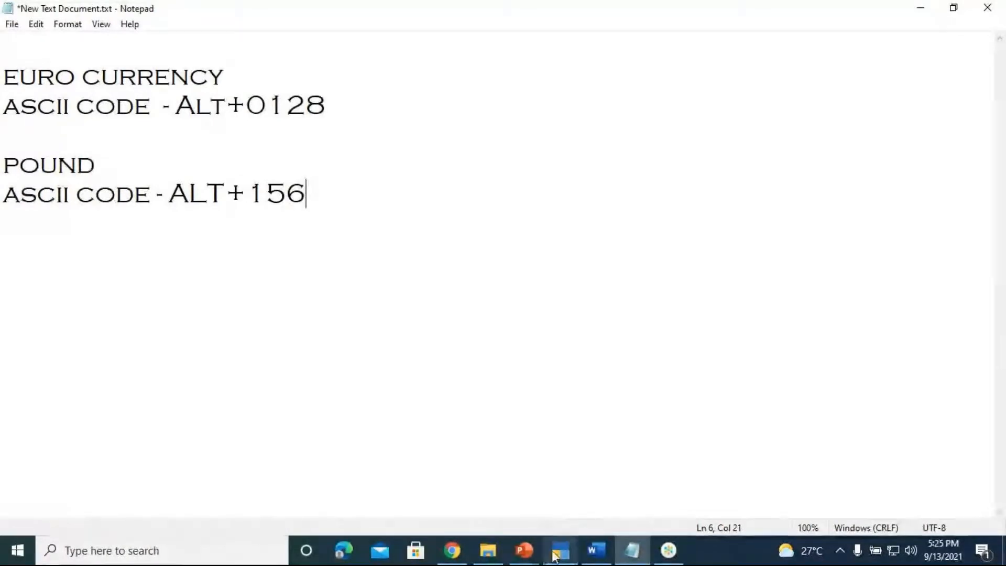
mouse_move(680, 560)
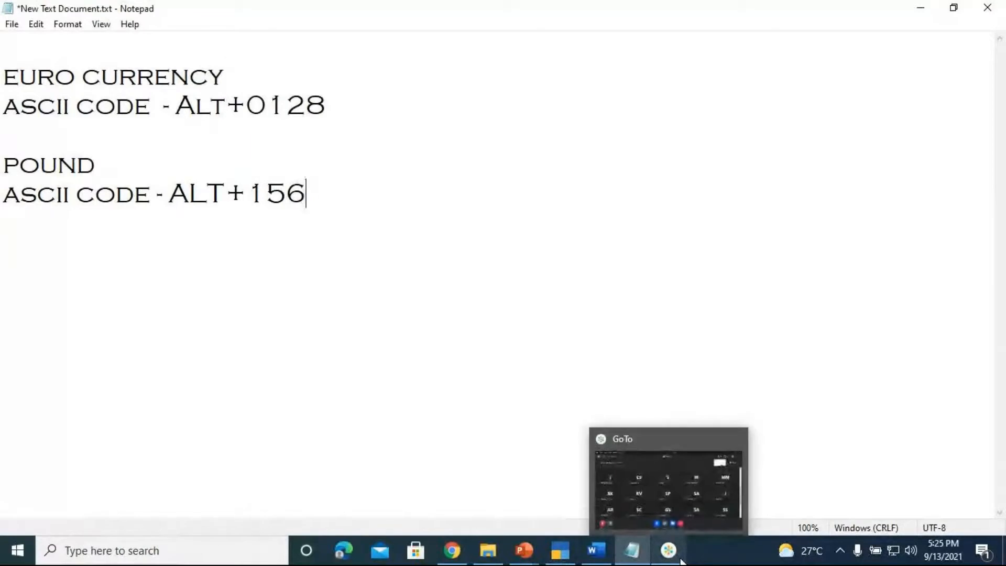
left_click(697, 497)
left_click(816, 426)
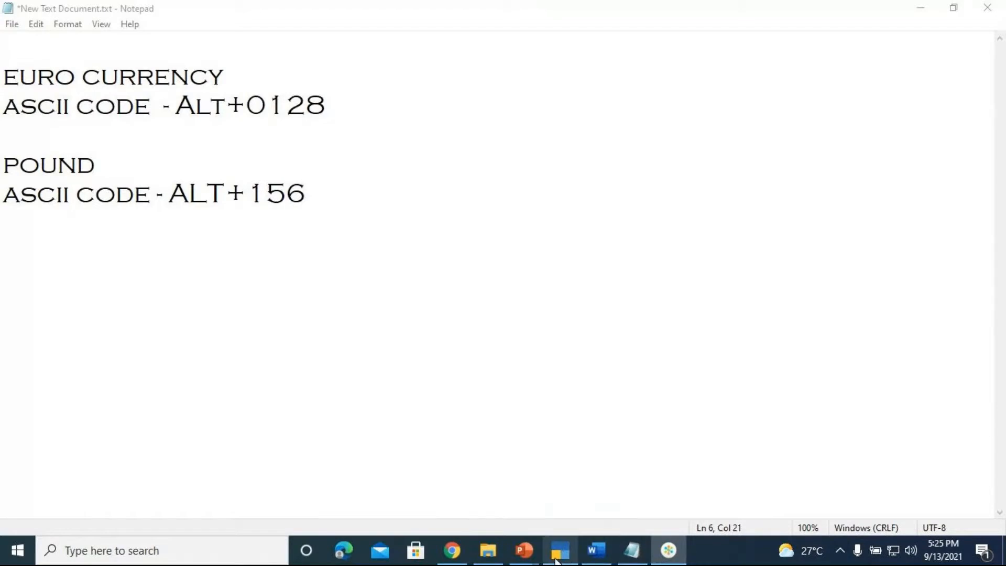
left_click(628, 550)
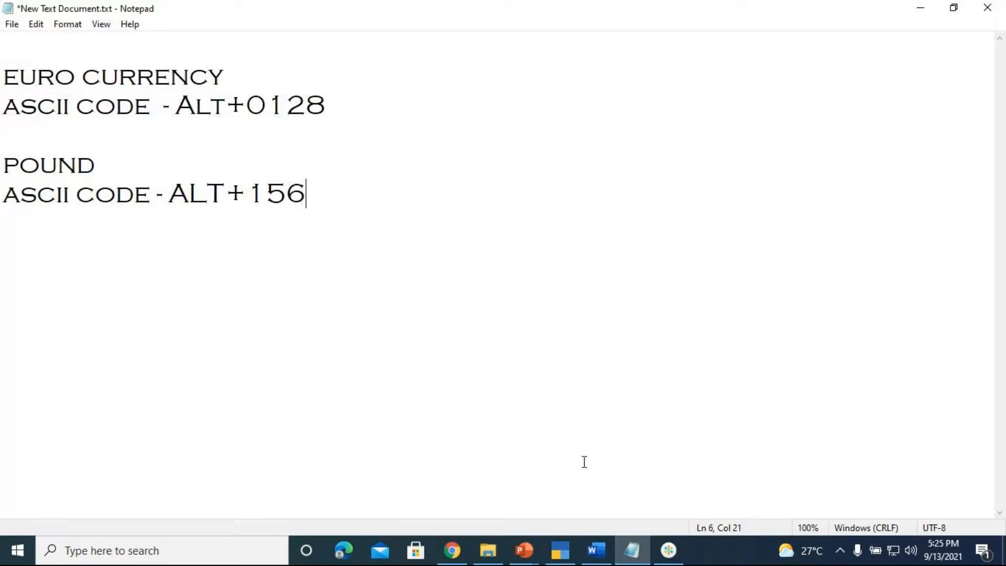
- Return to TallyPrime and enter £ as the new currency's symbol using its Alt+156 code
left_click(559, 550)
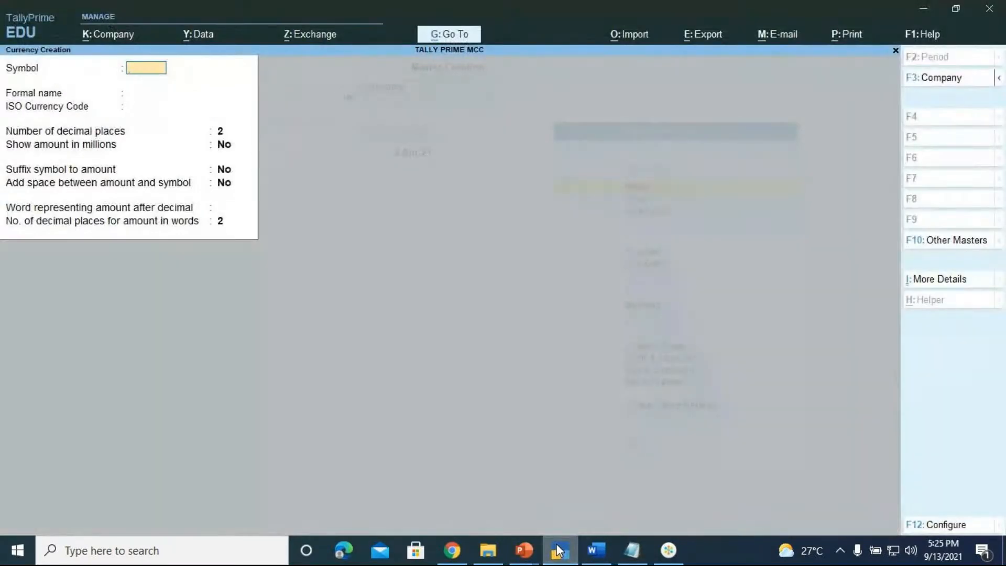
key("alt")
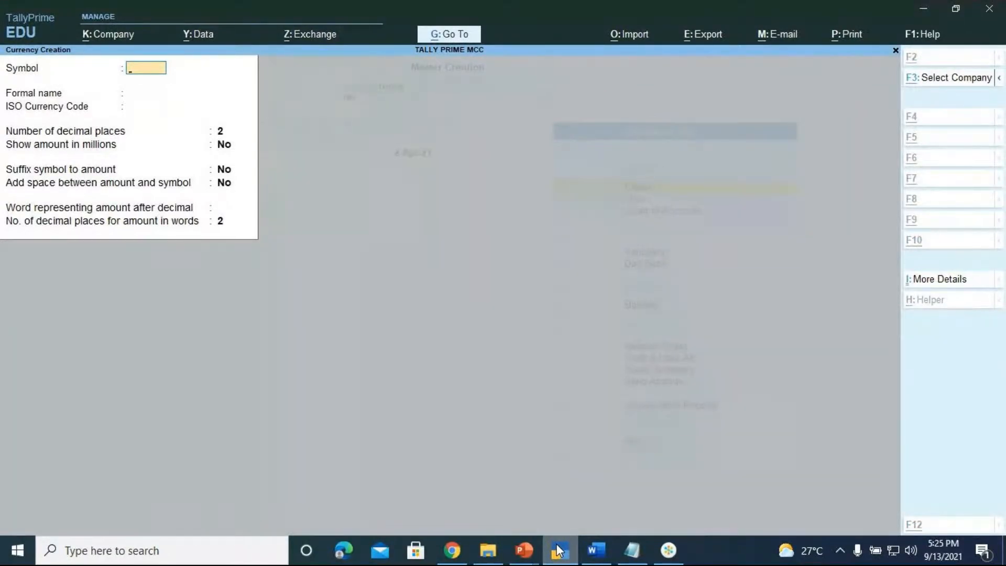
type("£")
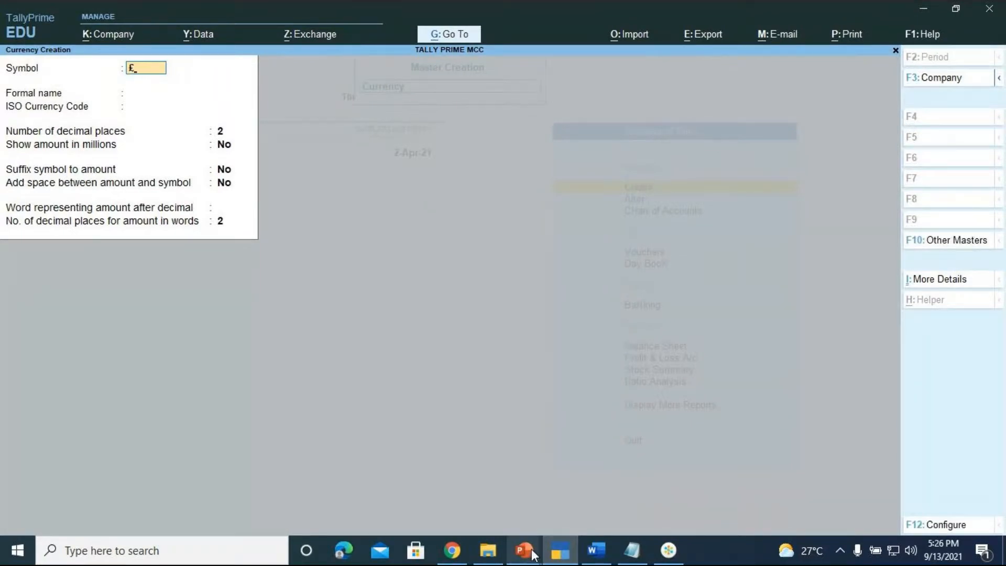
- Recheck the pound's ASCII code in the Notepad notes and return to TallyPrime
left_click(667, 552)
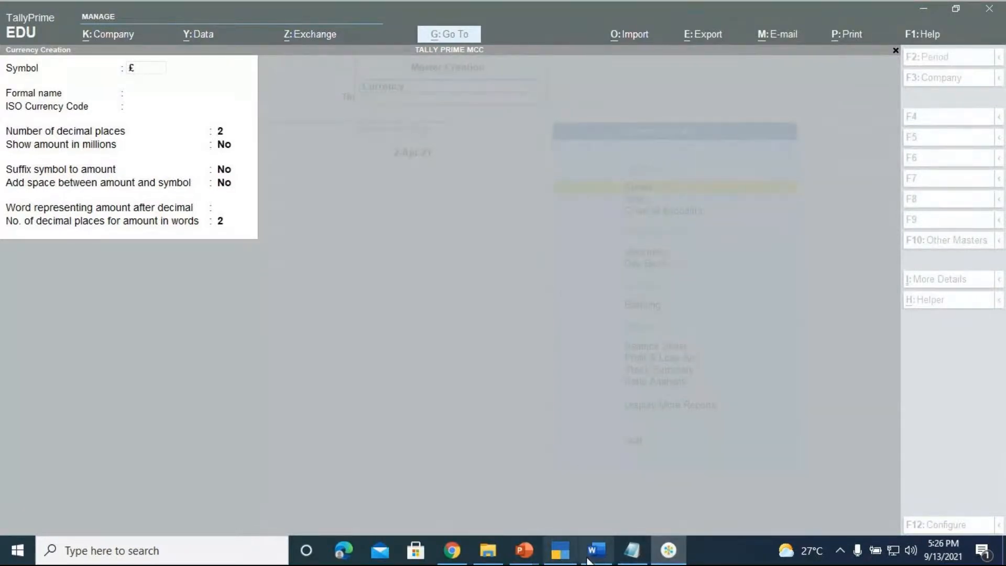
left_click(634, 550)
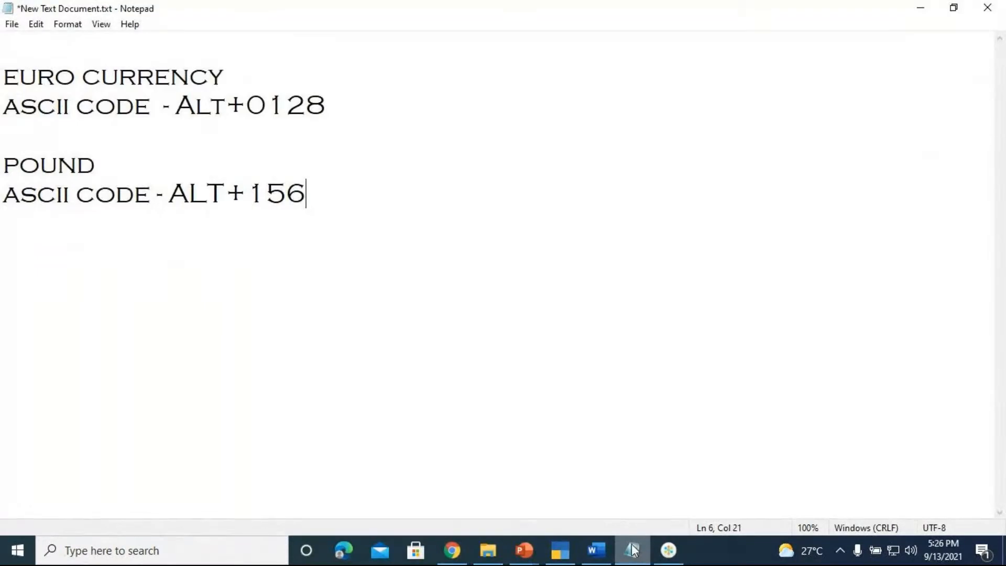
mouse_move(524, 550)
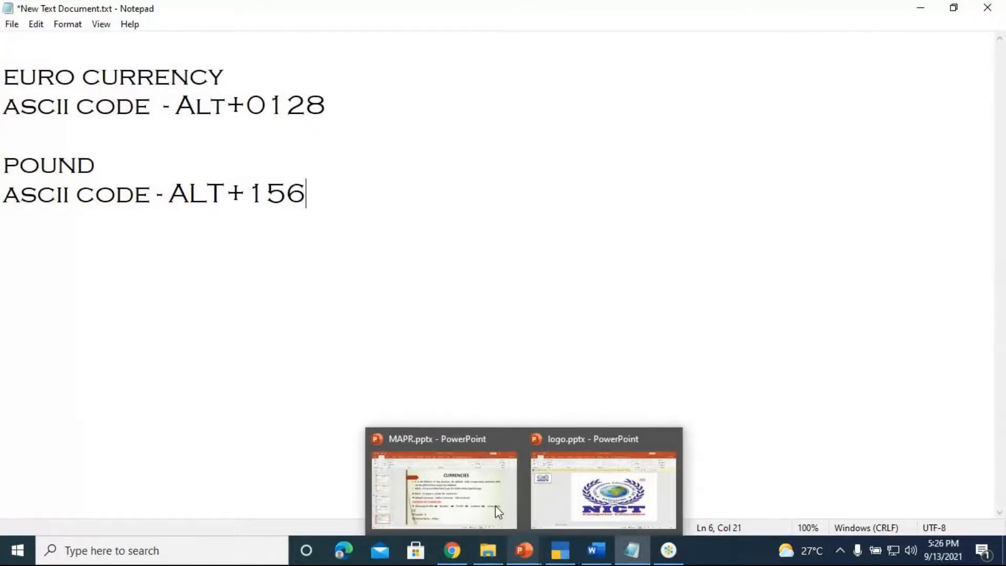
left_click(561, 547)
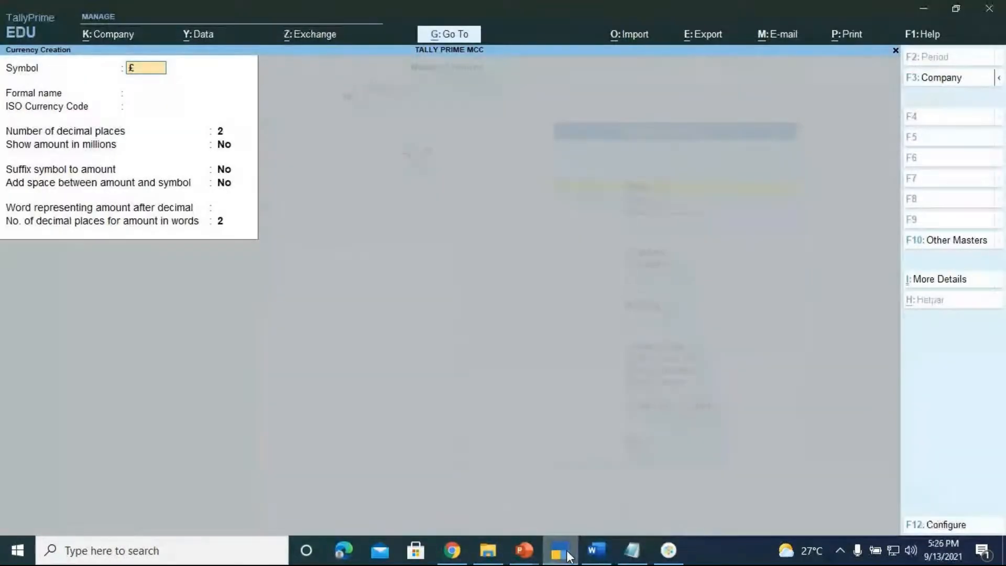
- Give the £ currency the formal name POUND and keep the defaults up to the word representing the amount after the decimal
key("Return")
type("POUND")
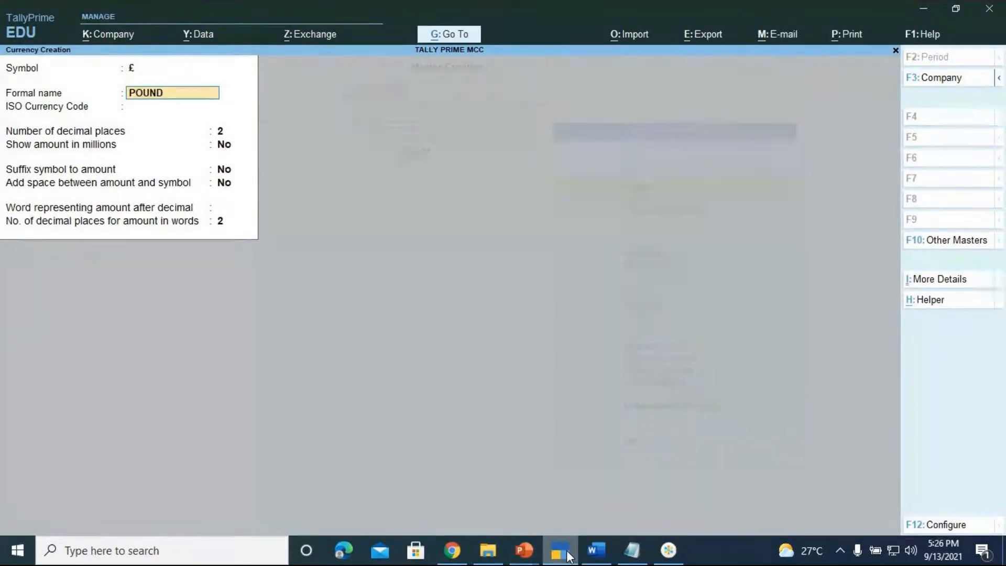
key("Return")
key("Return")
key("Return")
key("Return")
key("Return")
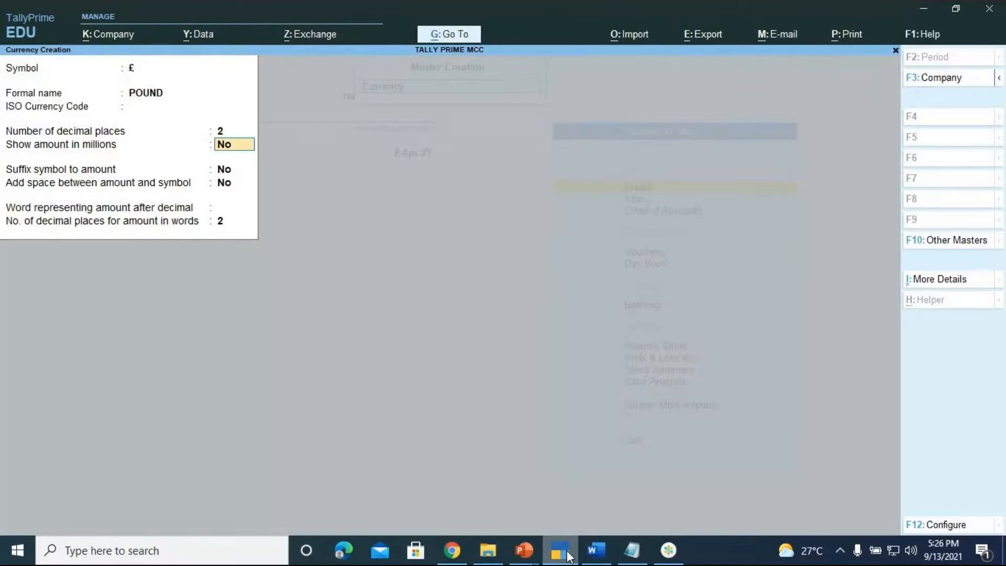
key("Return")
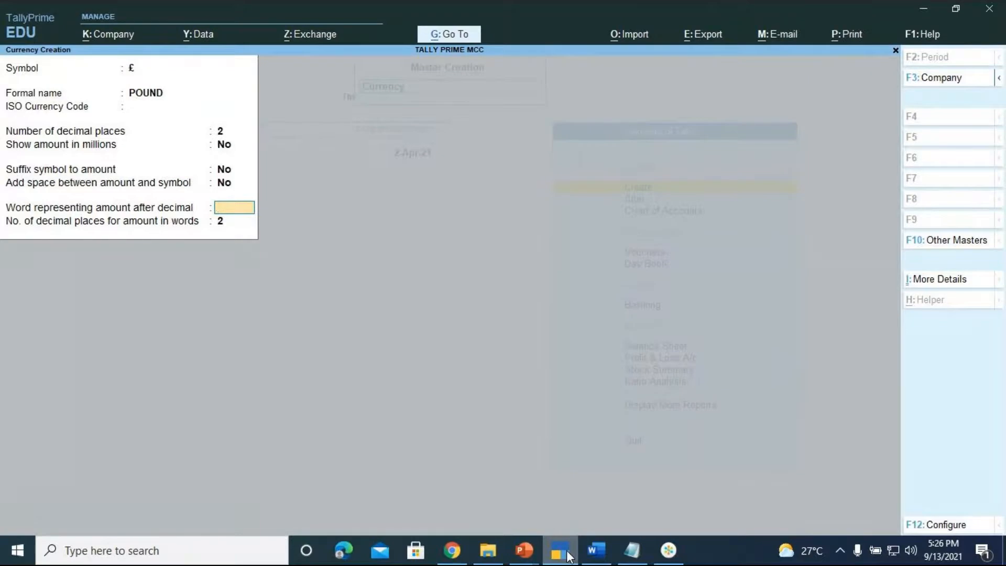
- Add a YEN entry with the line "ASCII CODE - ALT+157" to the Notepad notes and return to TallyPrime
left_click(668, 550)
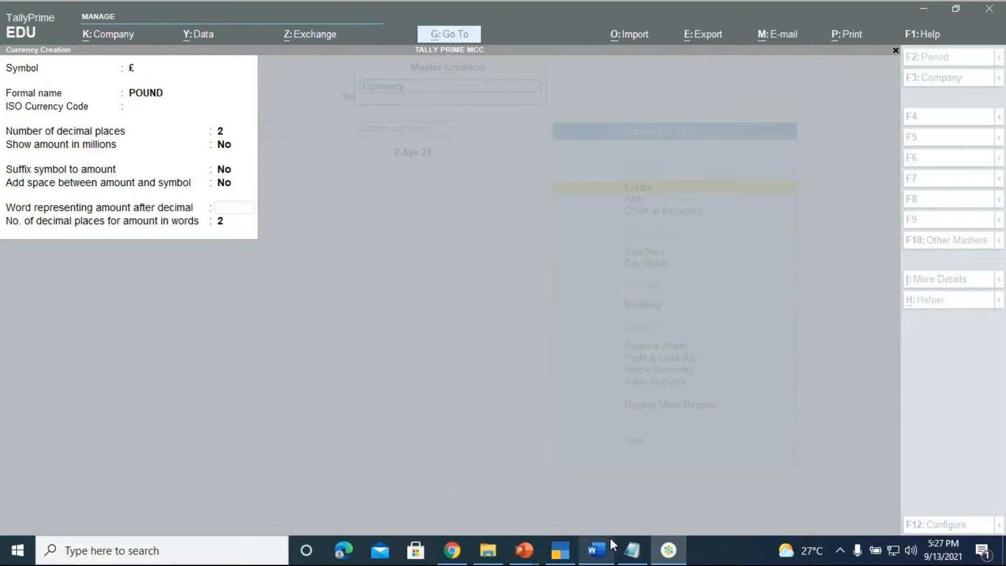
mouse_move(603, 546)
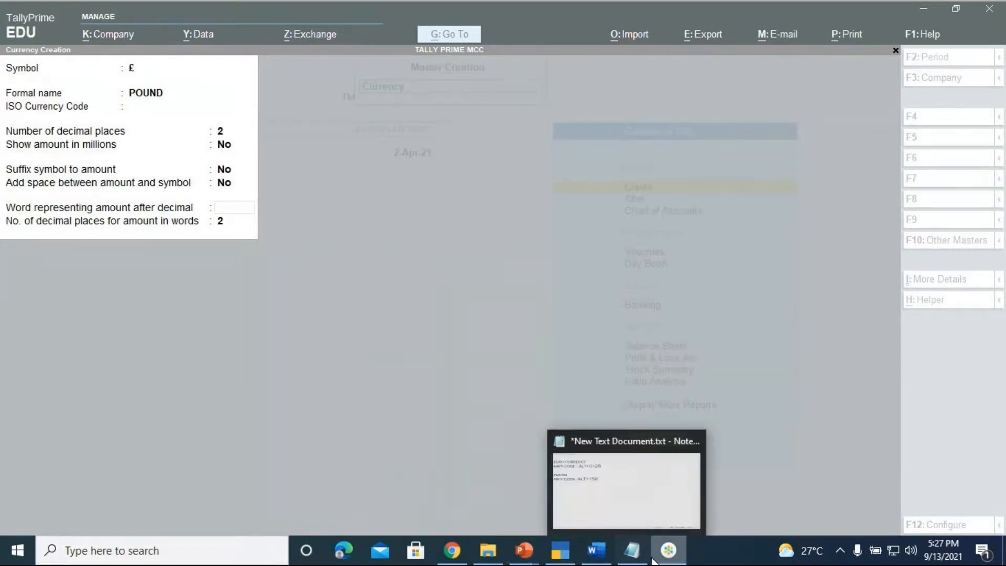
left_click(632, 558)
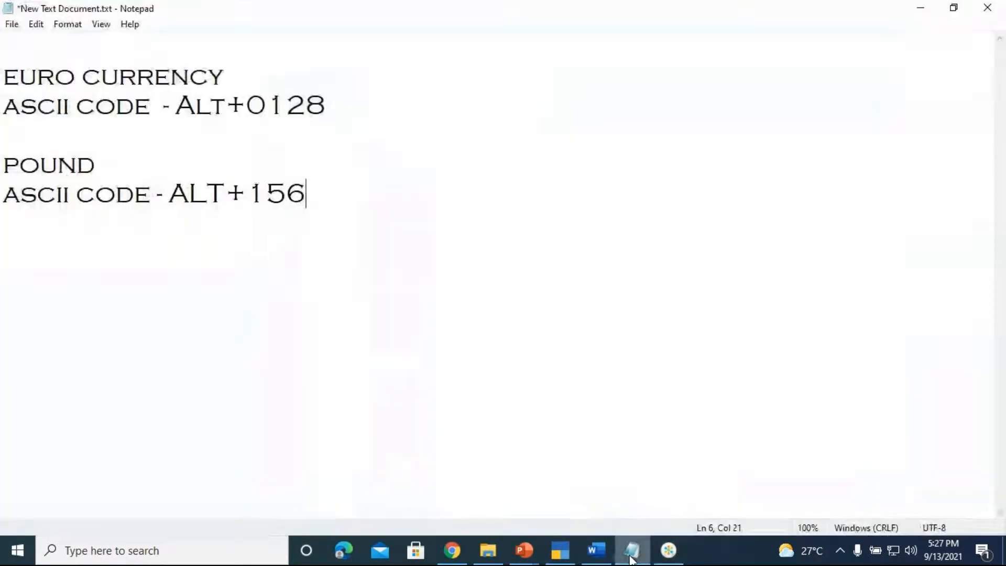
key("Return")
key("Return")
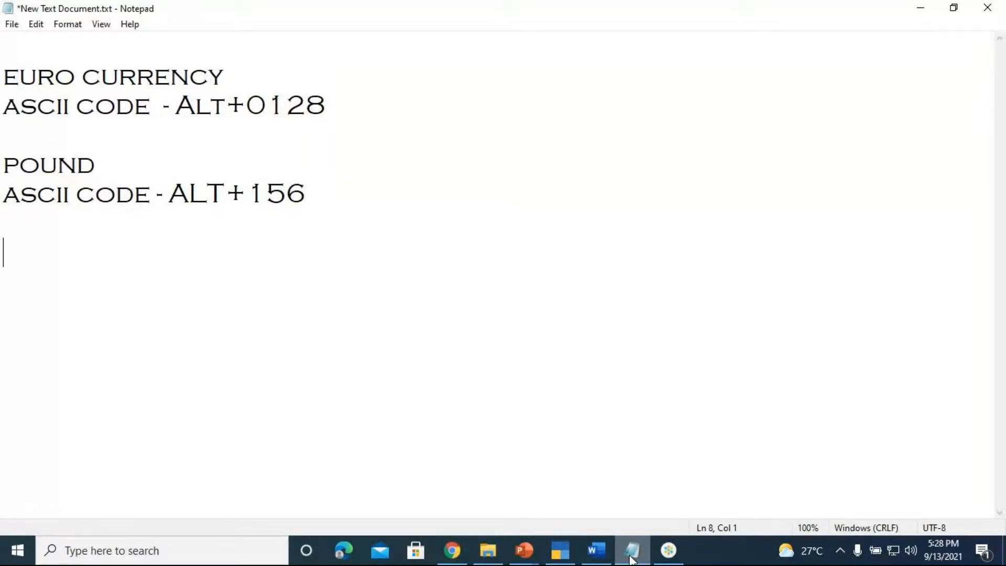
type("YEN")
key("Return")
type("AS")
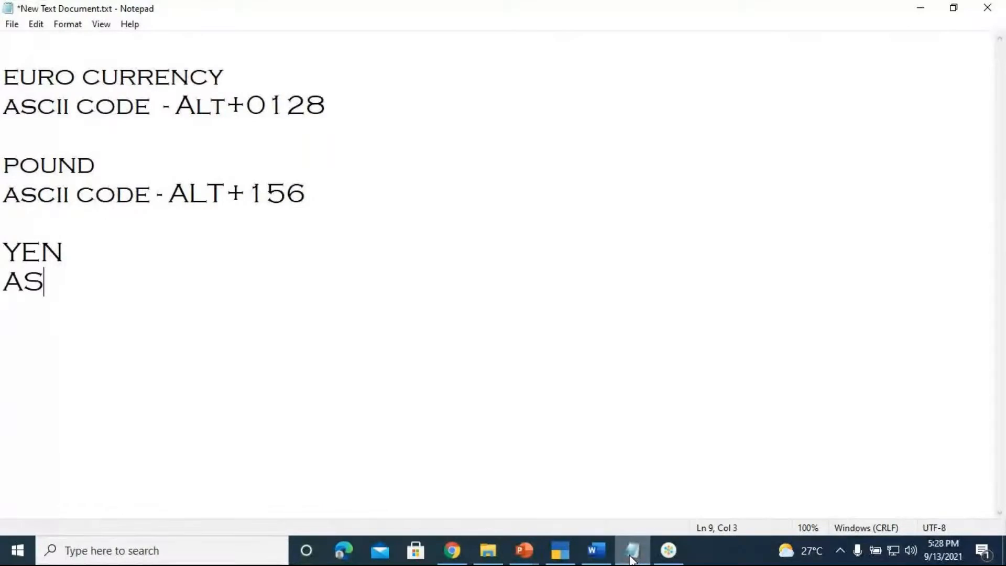
type("CII CODDE")
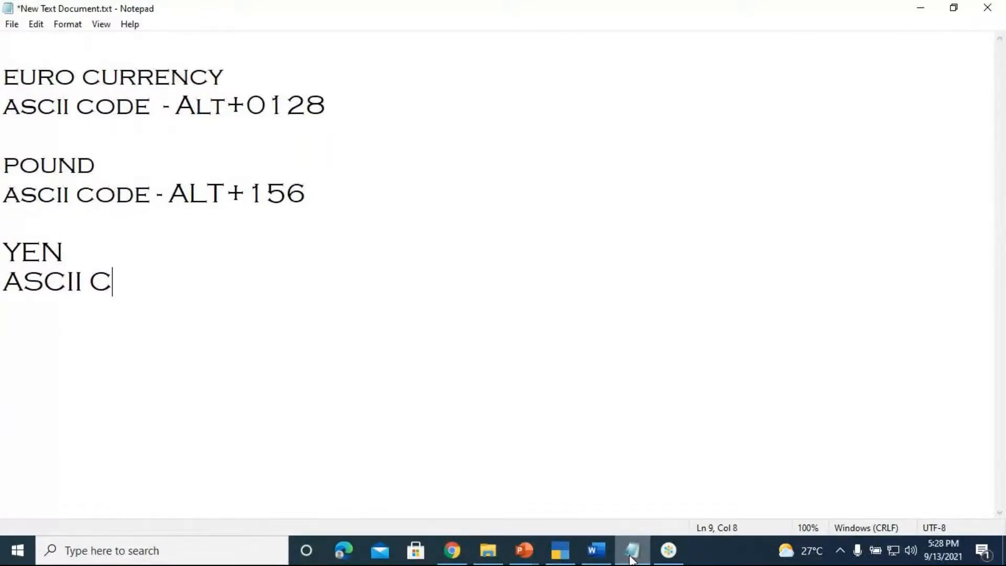
key("BackSpace")
key("BackSpace")
type("E - ")
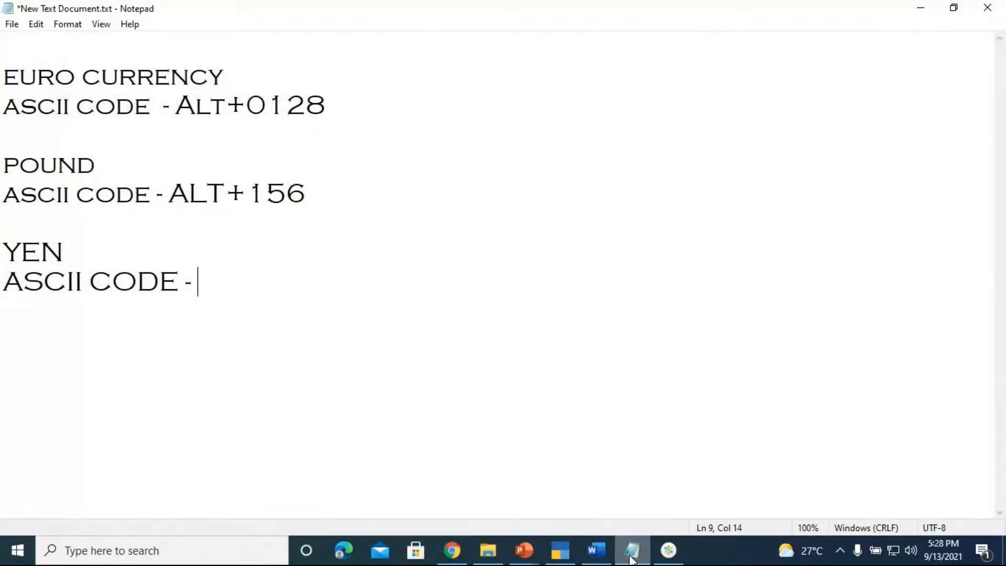
type("ALT+")
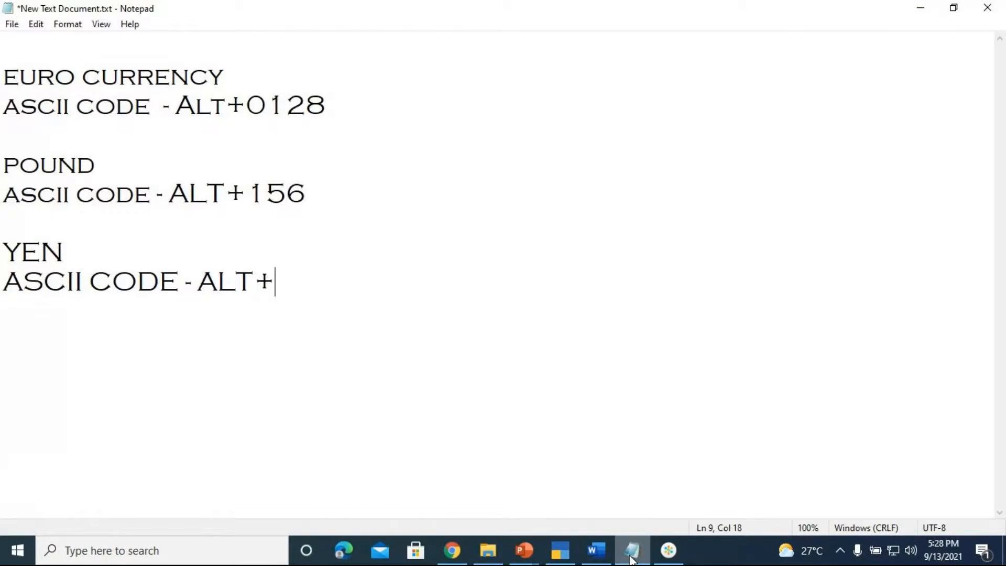
type("157")
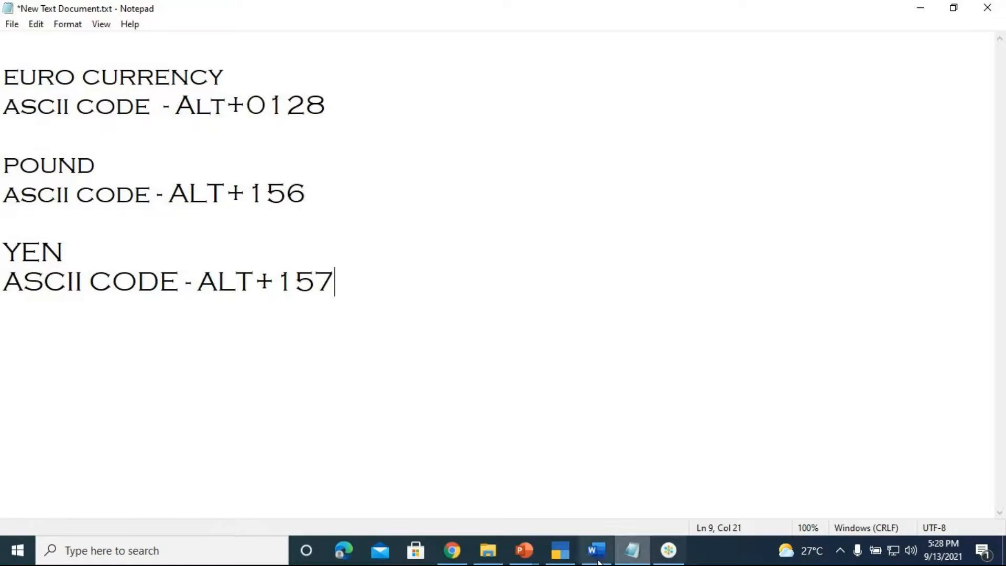
left_click(559, 552)
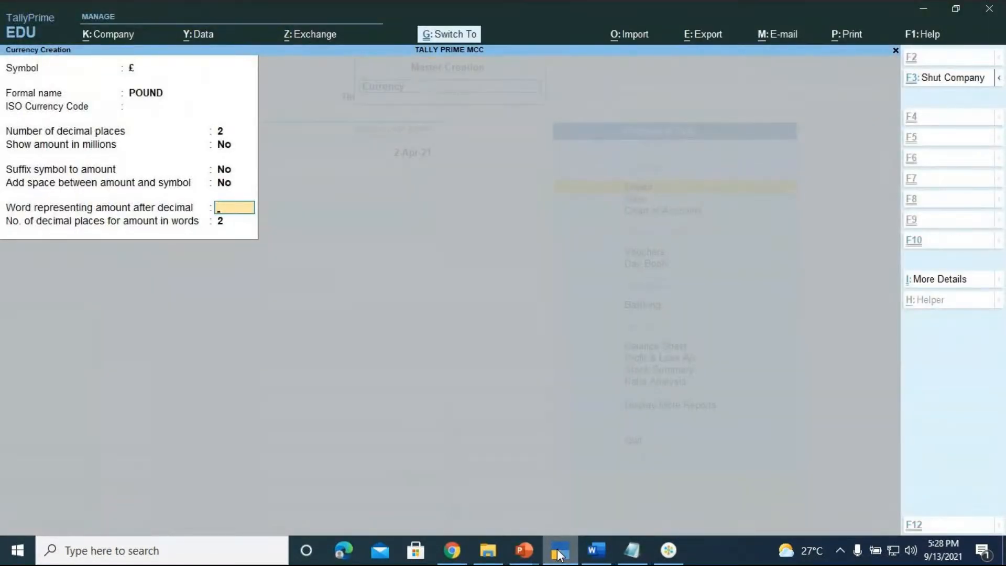
- Save the POUND currency, and create and save another currency with the symbol ¥ and the formal name YEN
key("ctrl+a")
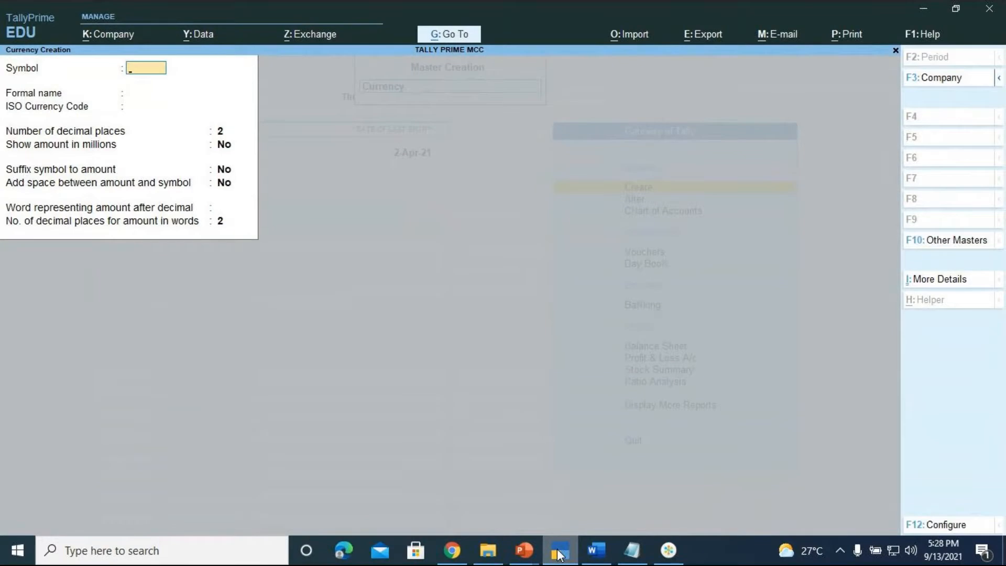
key("alt")
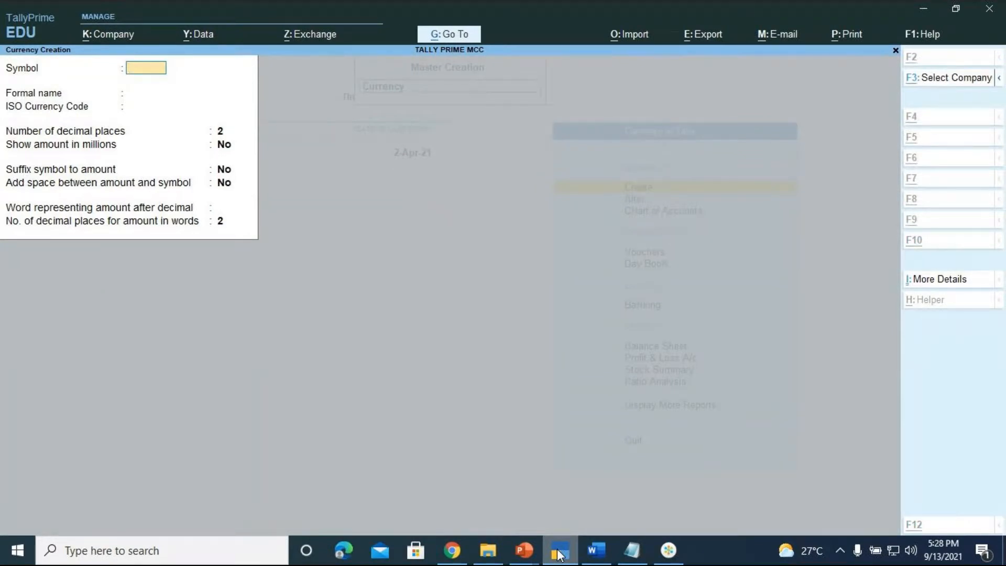
type("¥")
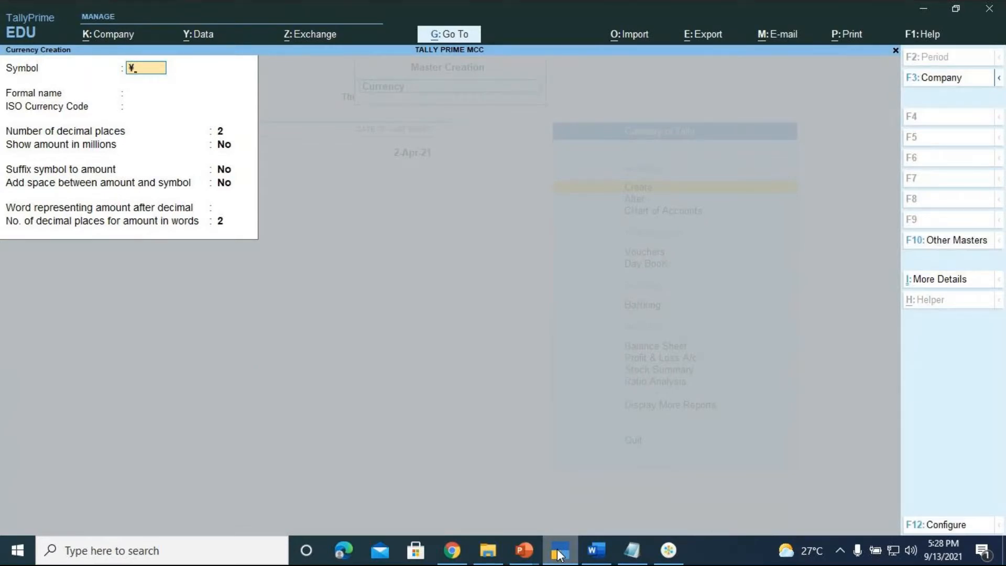
key("Return")
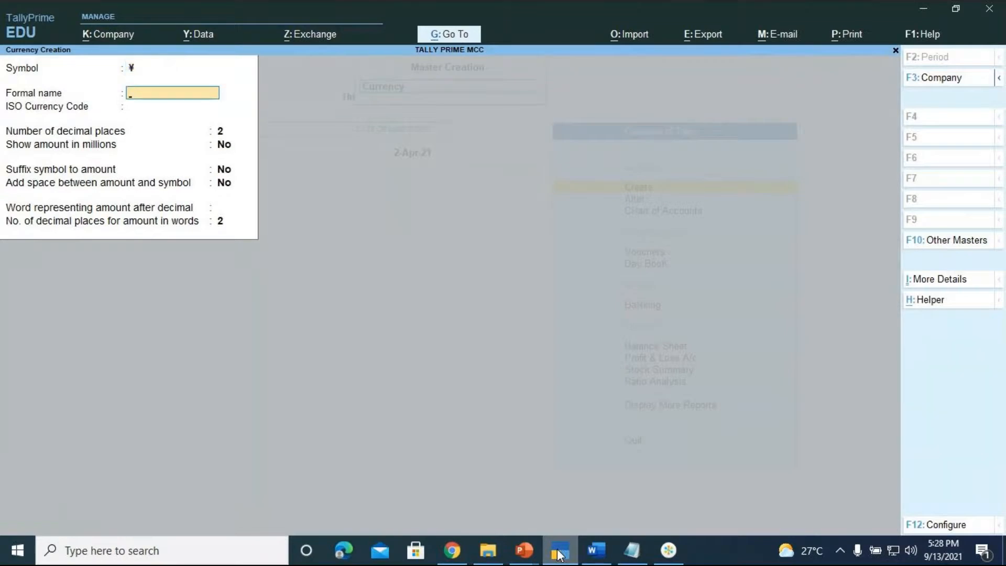
type("YEN")
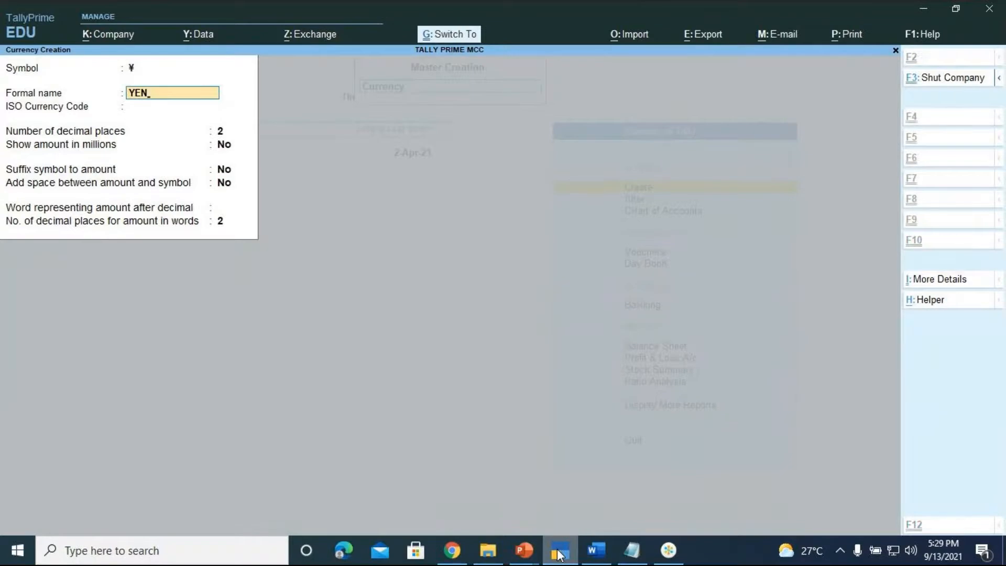
key("ctrl+a")
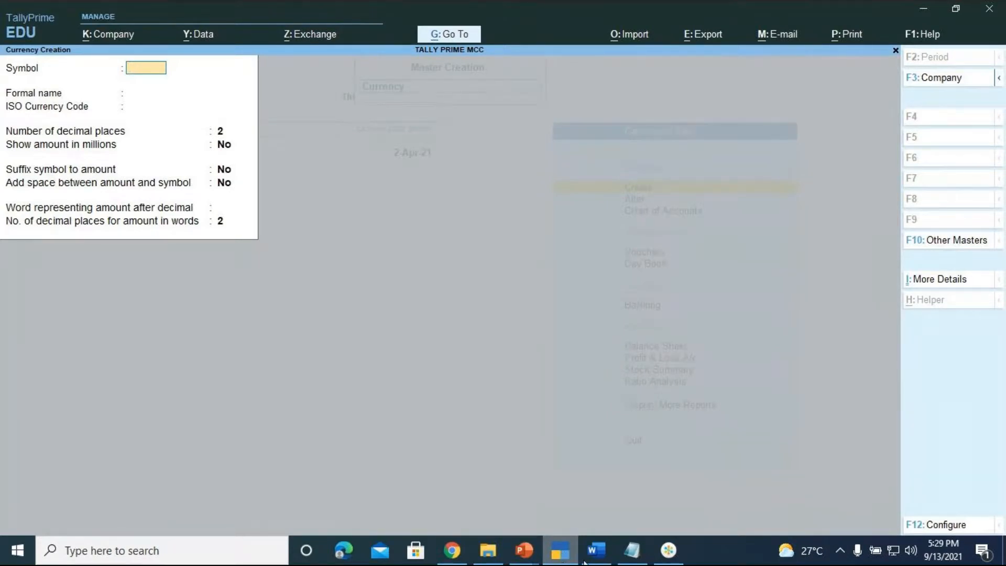
- Switch to Notepad and add a DOLLAR entry below the YEN one, with the line "ASCII CODE - SHIFT+4"
left_click(621, 555)
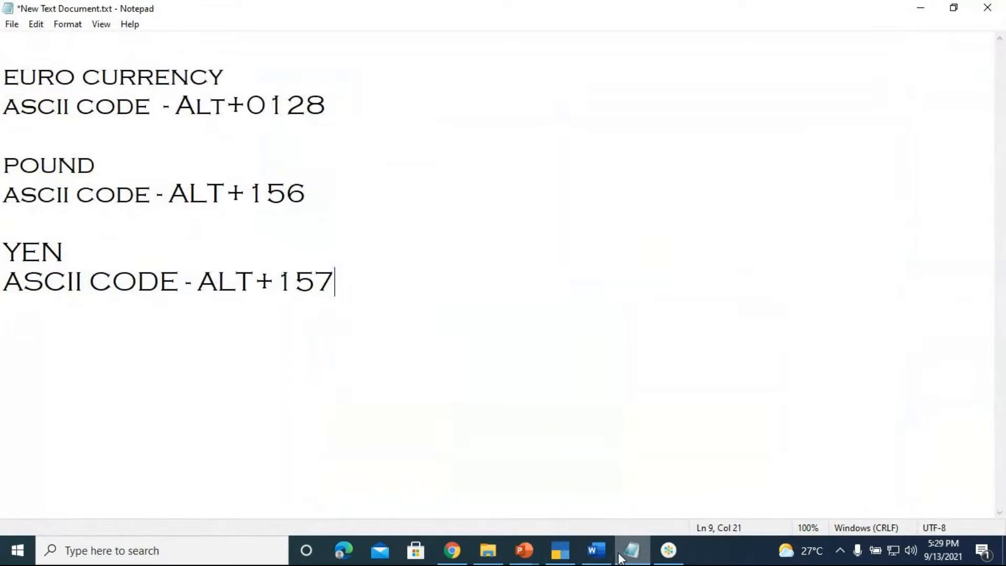
key("Return")
key("Return")
type("DOLLAR")
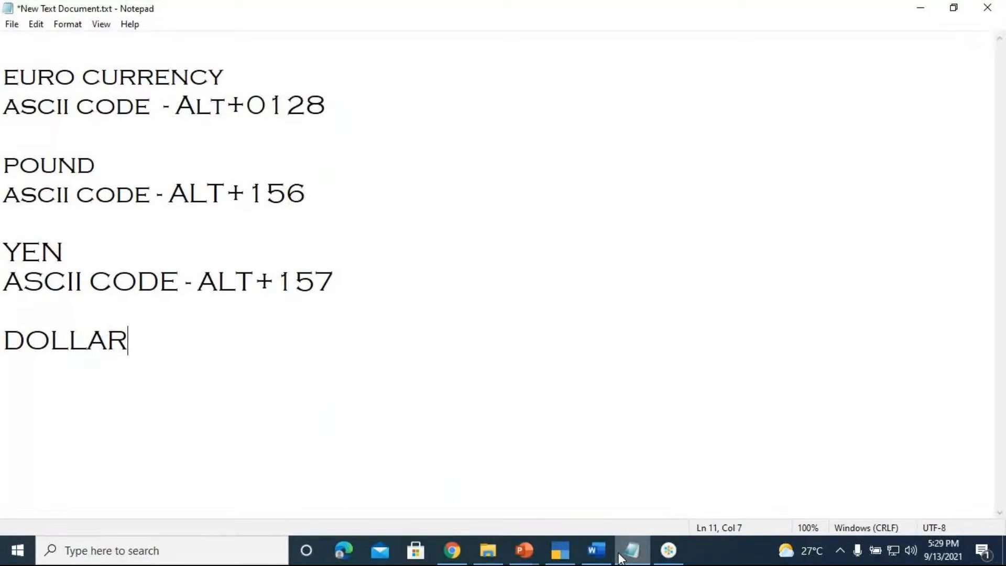
key("Return")
type("ASC")
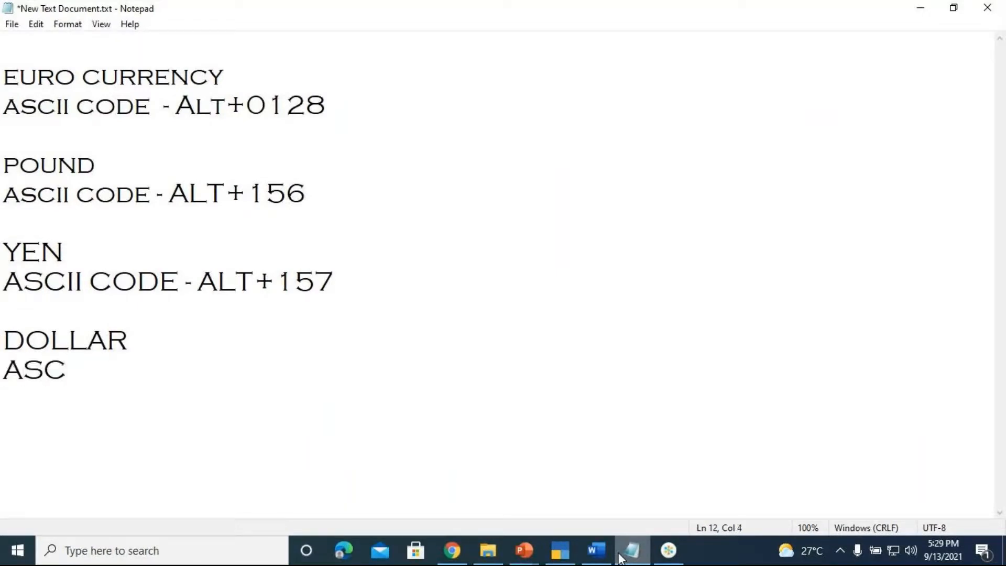
type("II CODE - ")
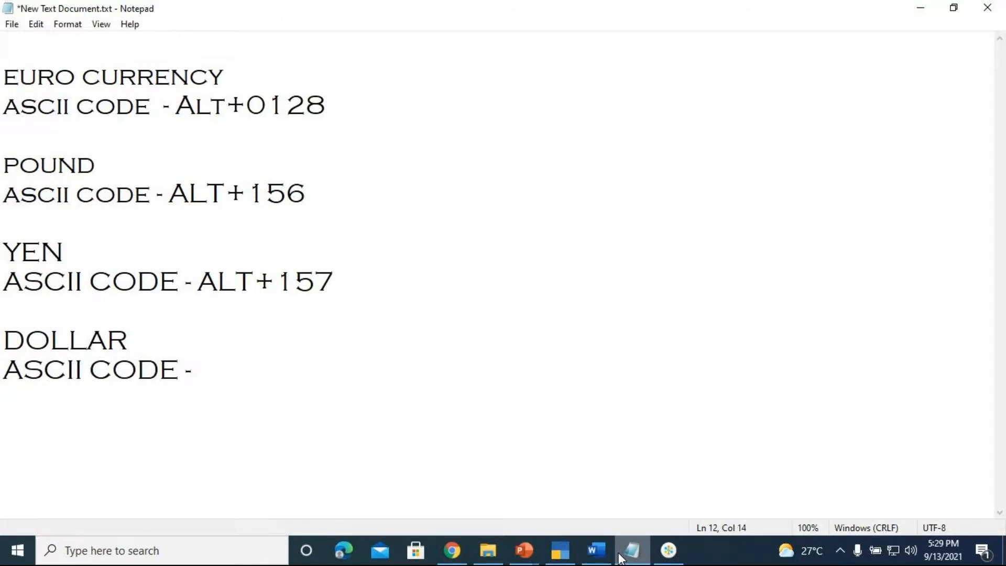
type("SH")
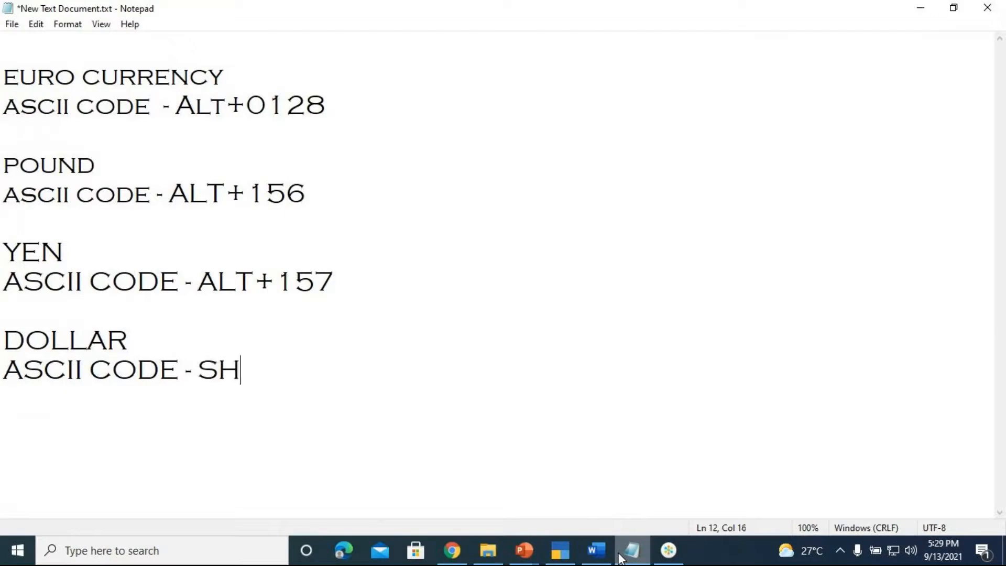
type("IFT")
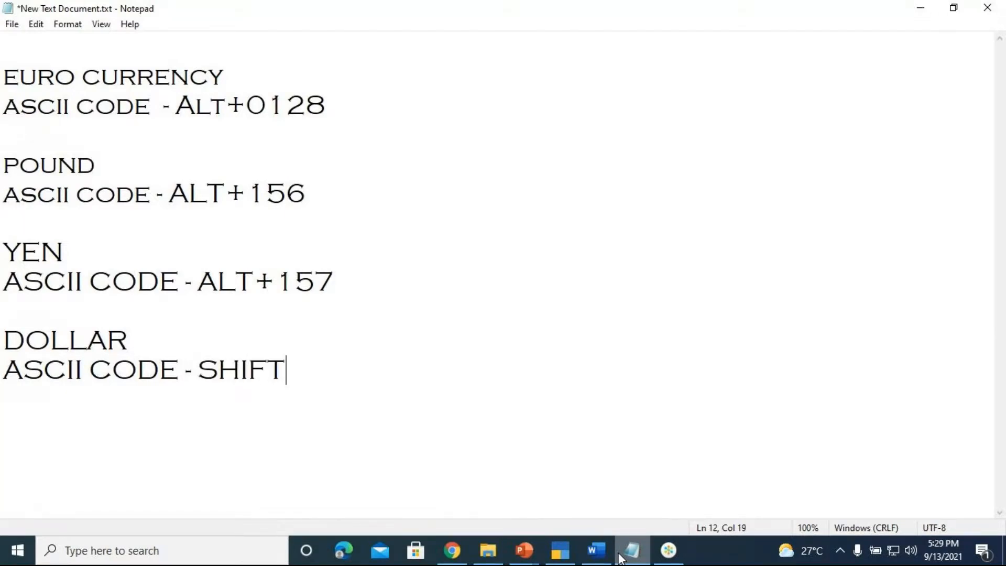
type("+4")
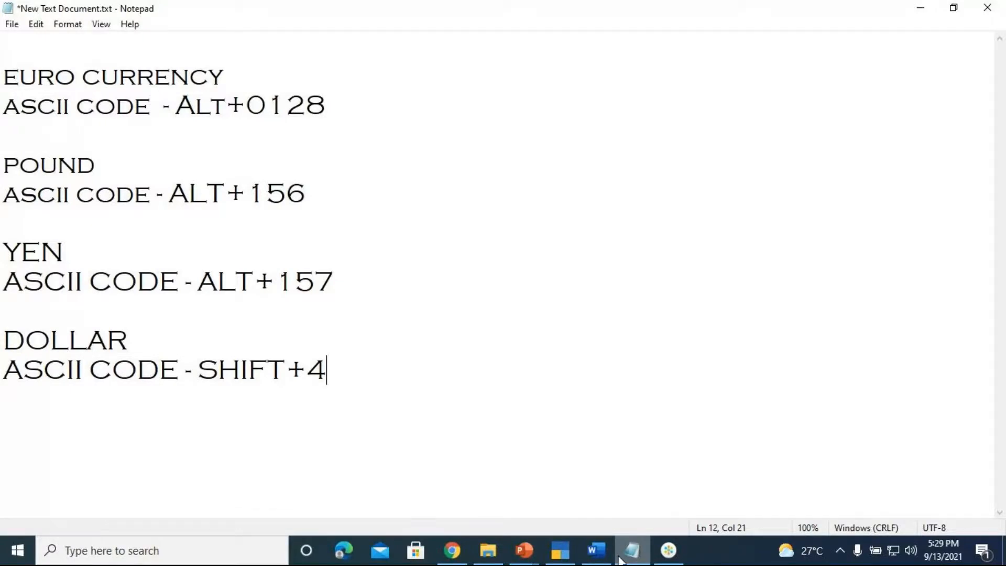
- Switch to TallyPrime and create and save a currency with the symbol $ and the formal name DOLLAR
left_click(680, 558)
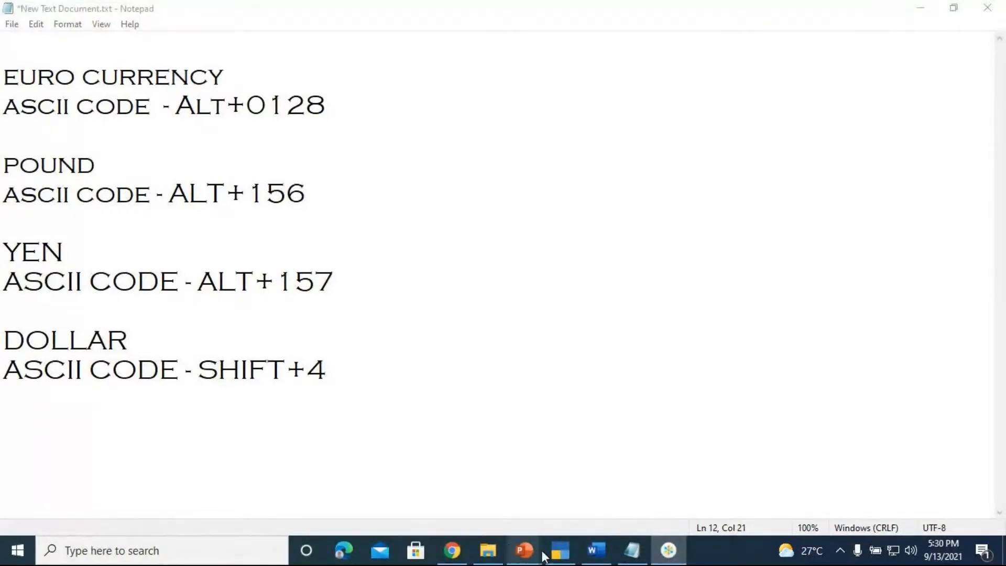
left_click(567, 549)
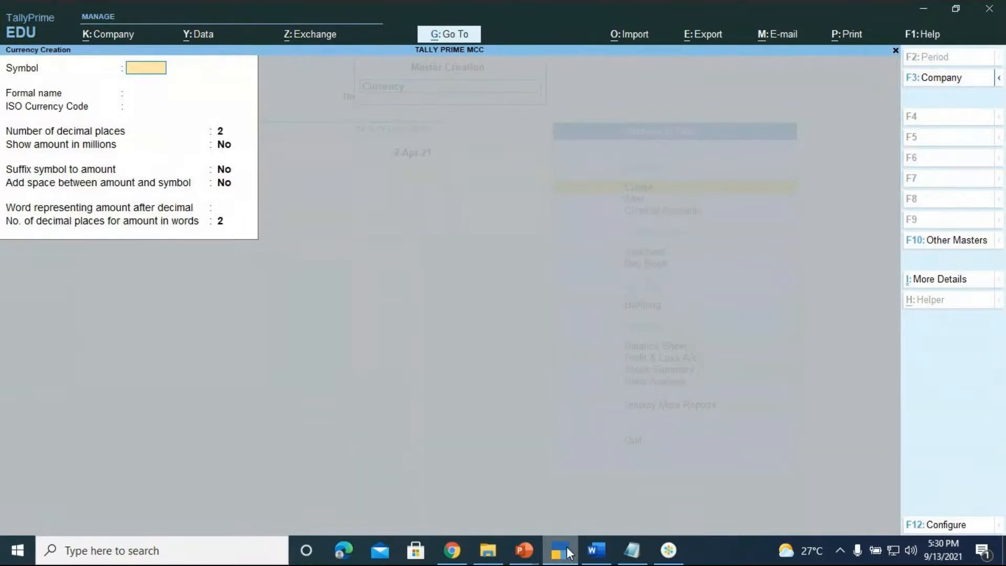
left_click(567, 548)
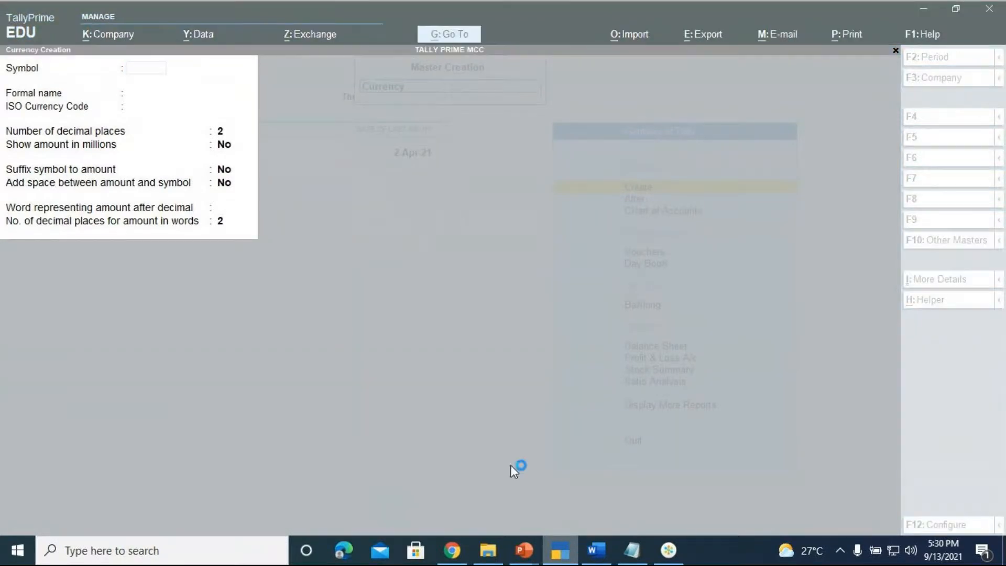
left_click(146, 68)
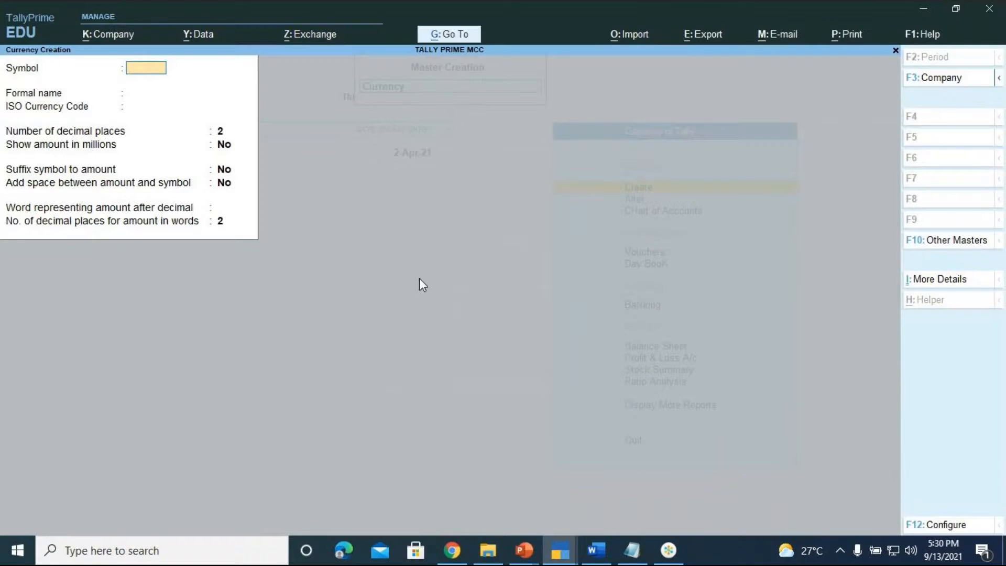
type("$")
key("Return")
type("DOLLAR")
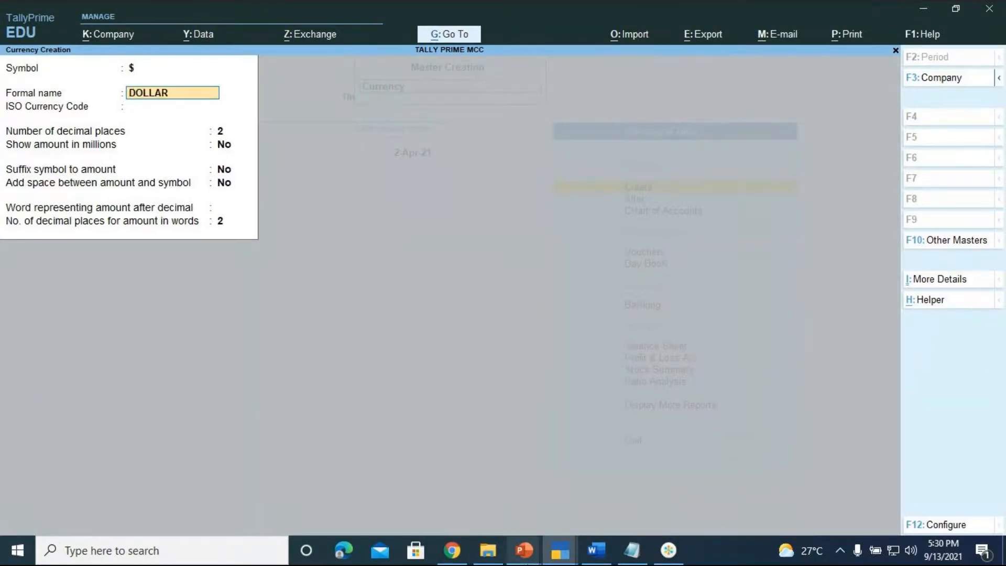
left_click(664, 547)
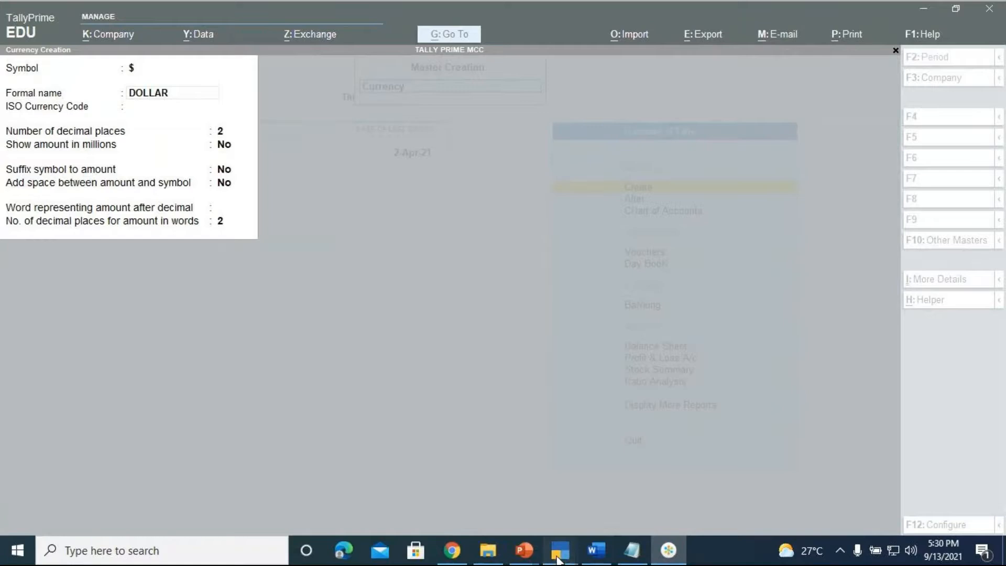
mouse_move(555, 560)
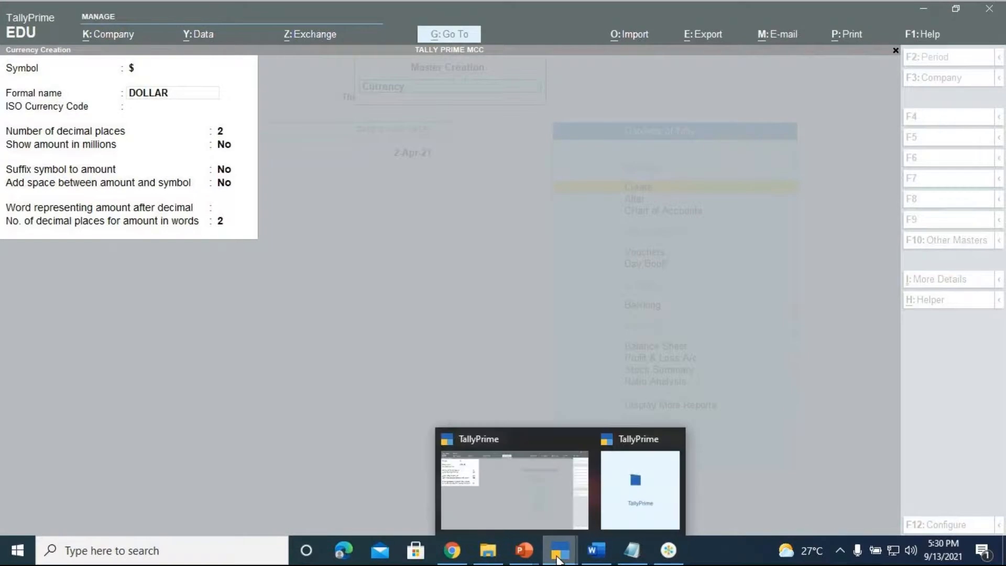
left_click(514, 501)
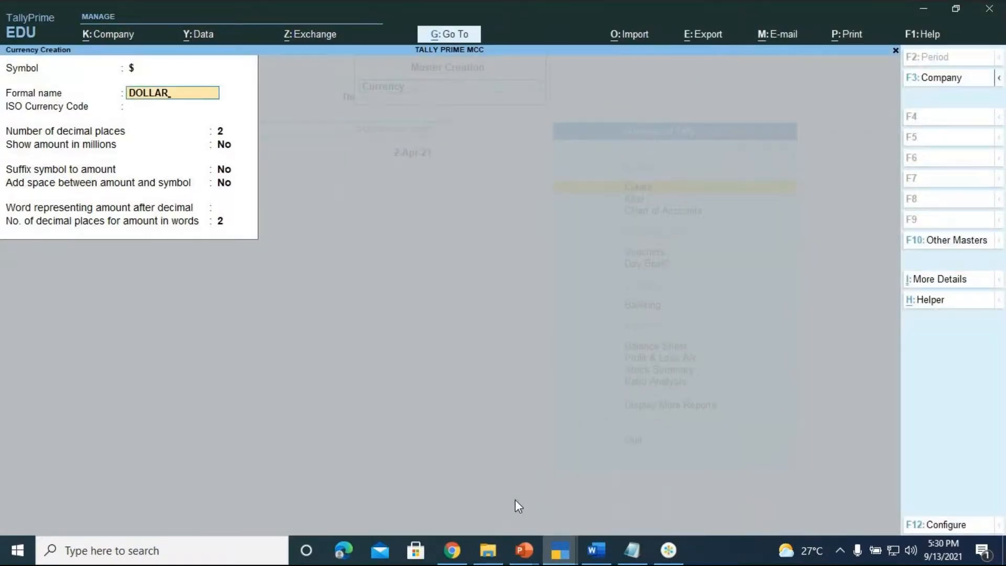
key("Return")
key("ctrl")
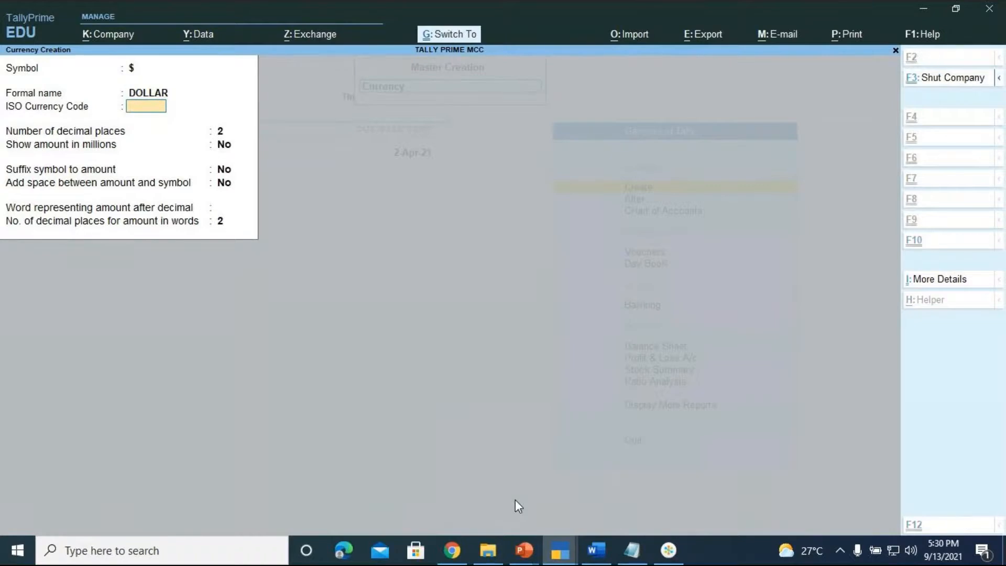
key("ctrl+a")
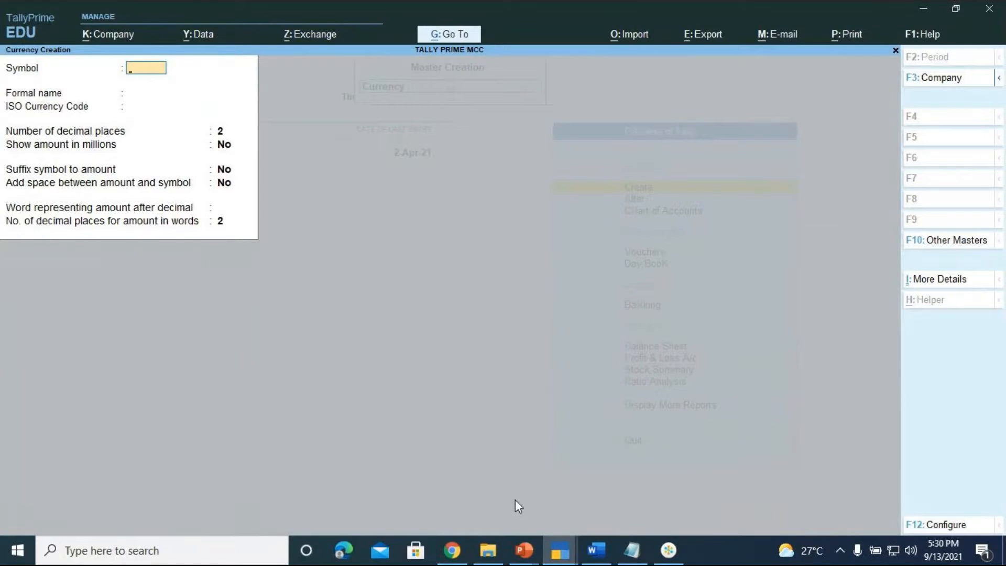
- Switch to Notepad and add an "INR (INDIAN RUPEE)" entry below the DOLLAR one, with the line "ASCII CODE - CTRL+4"
mouse_move(631, 553)
left_click(631, 552)
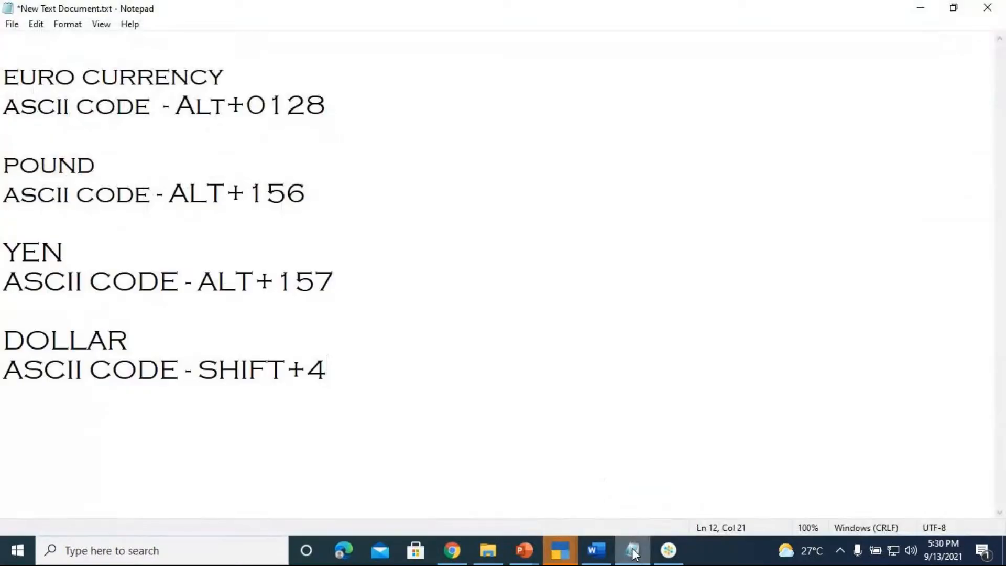
key("Return")
key("Return")
type("INR")
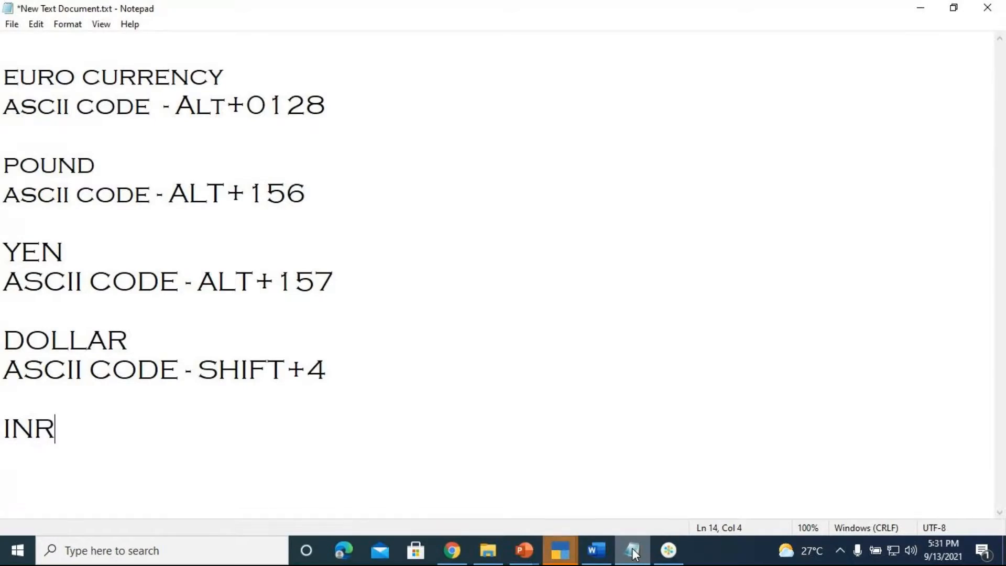
type(" (INDIAN ")
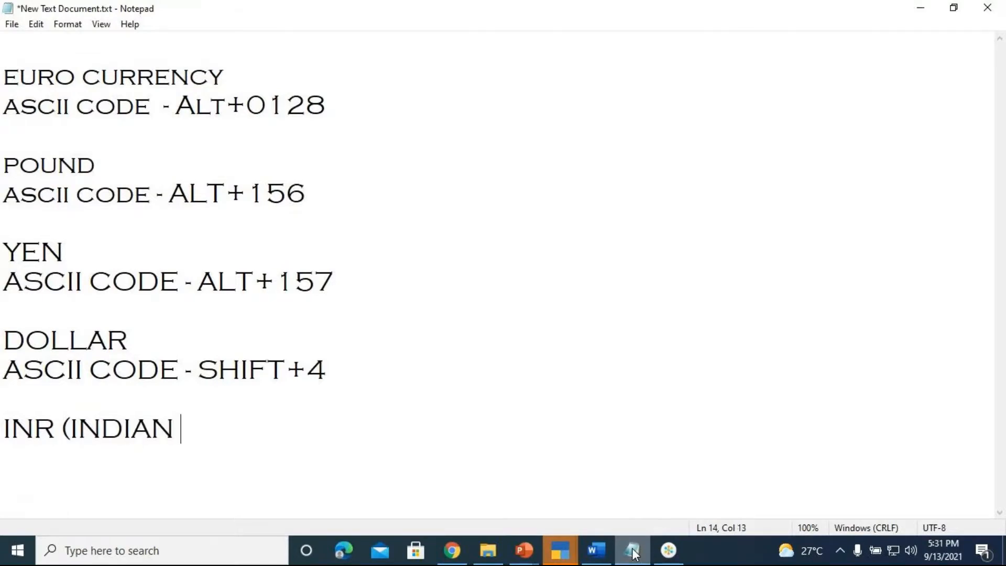
type("RUPEE")
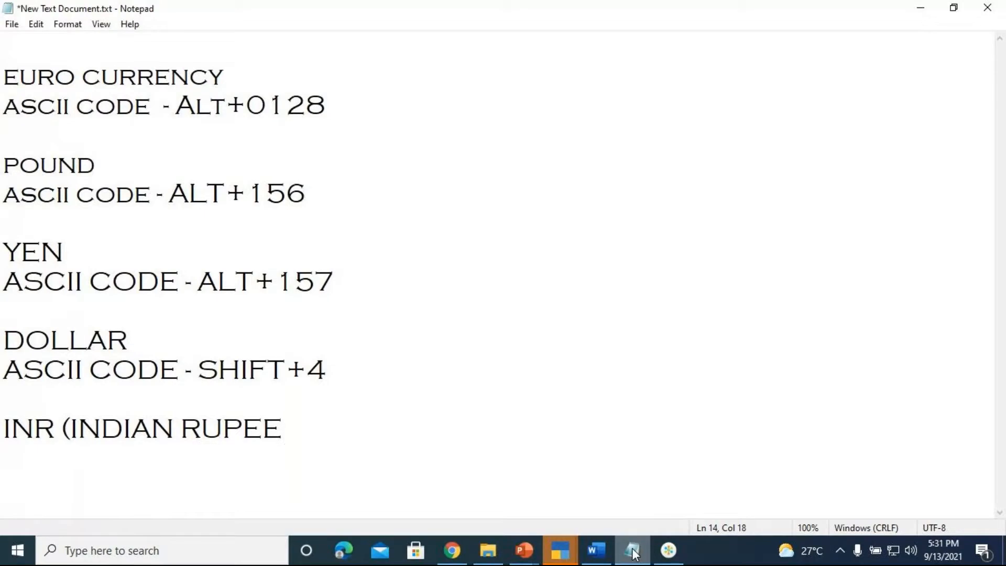
type(")")
key("Return")
type("ASCII CODE")
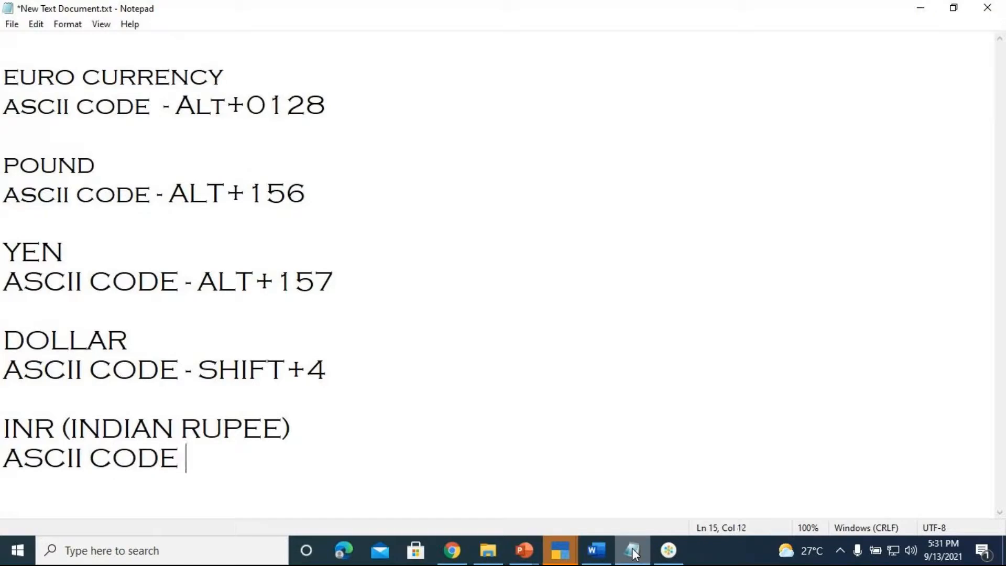
type(" - CT")
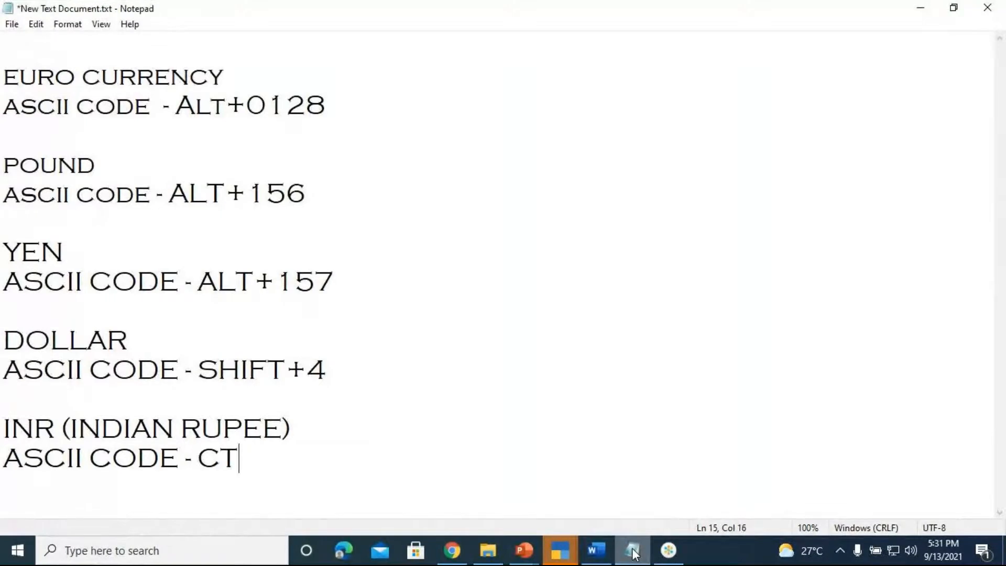
type("RL+")
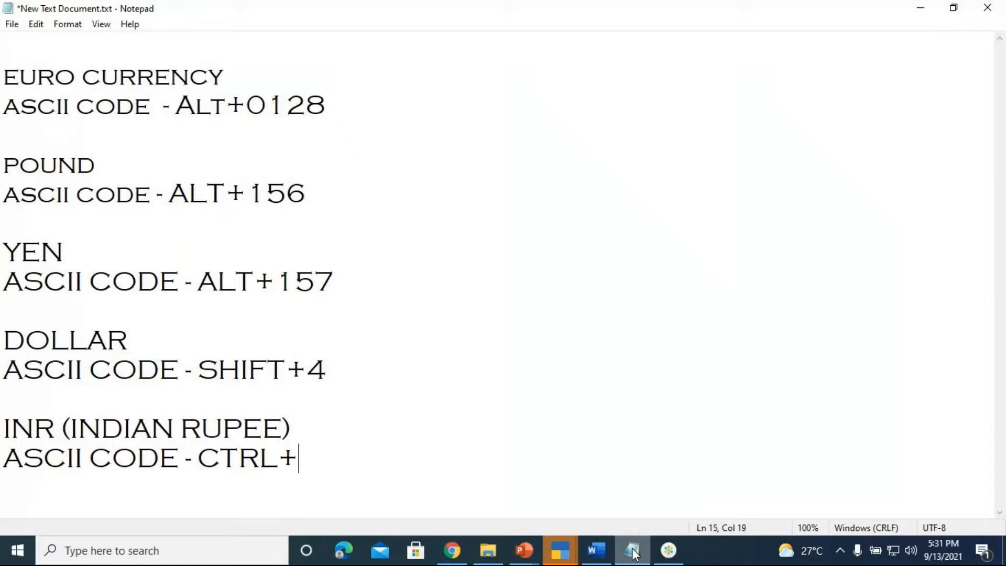
type("4")
- Switch to TallyPrime, leave the blank currency creation form and return to the Gateway of Tally
left_click(569, 547)
left_click(518, 490)
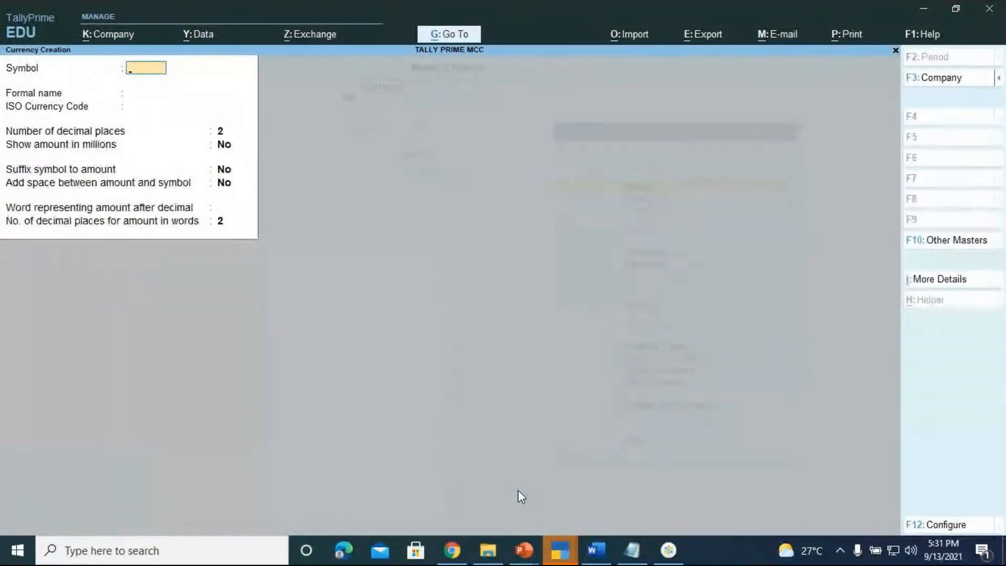
key("ctrl")
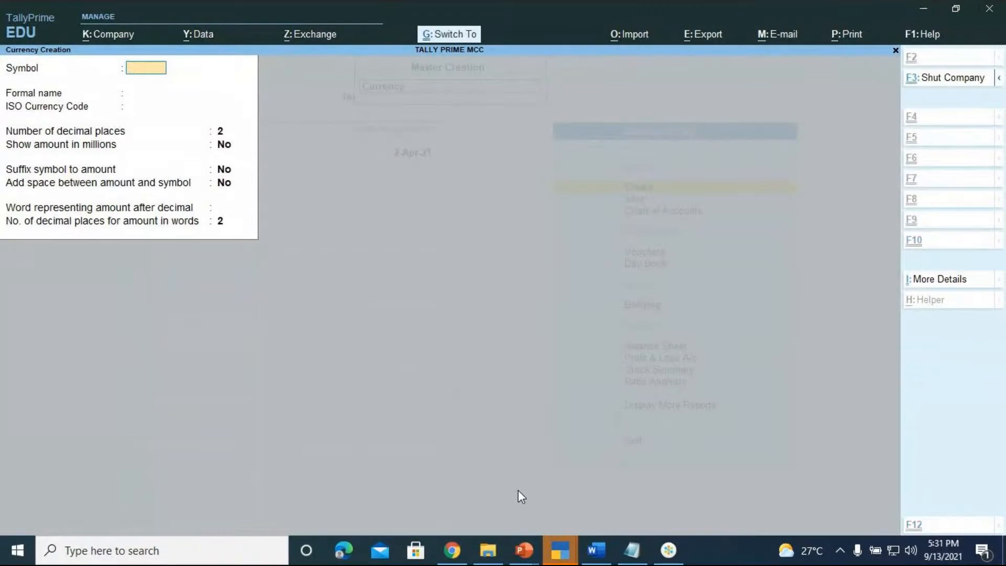
key("ctrl")
key("ctrl")
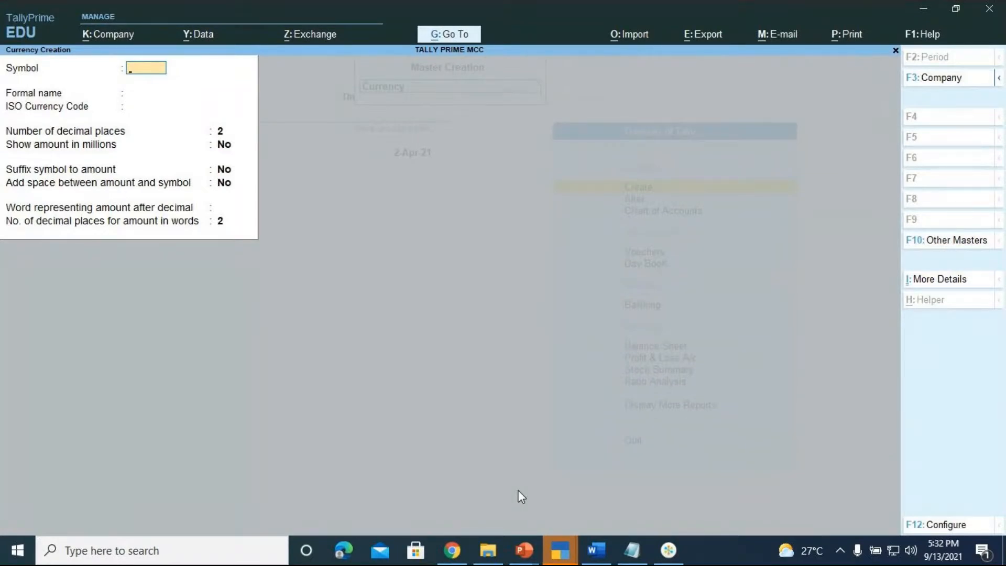
key("Escape")
key("y")
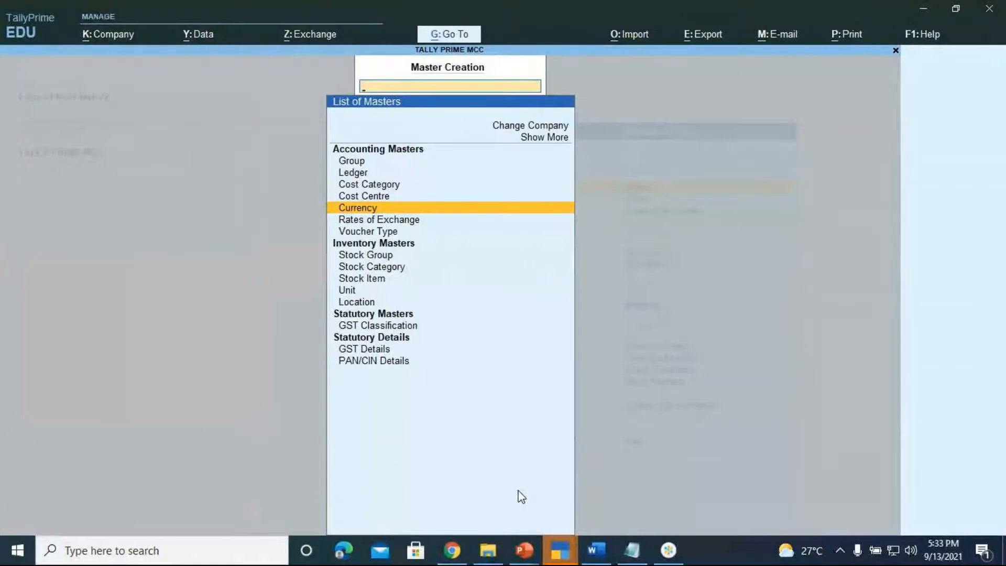
key("Escape")
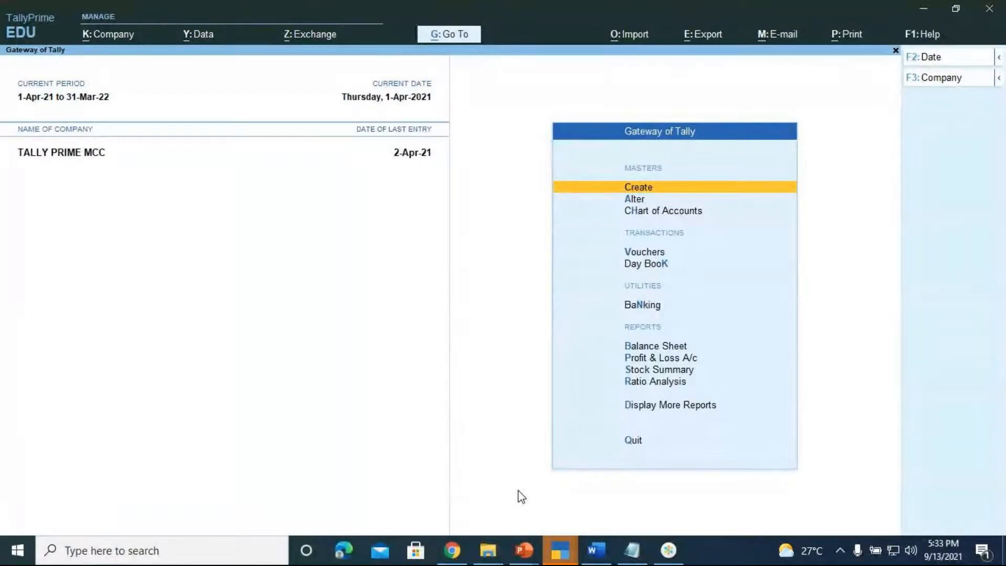
- Open the $ (DOLLAR) currency for alteration from the list of accounting masters
key("Down")
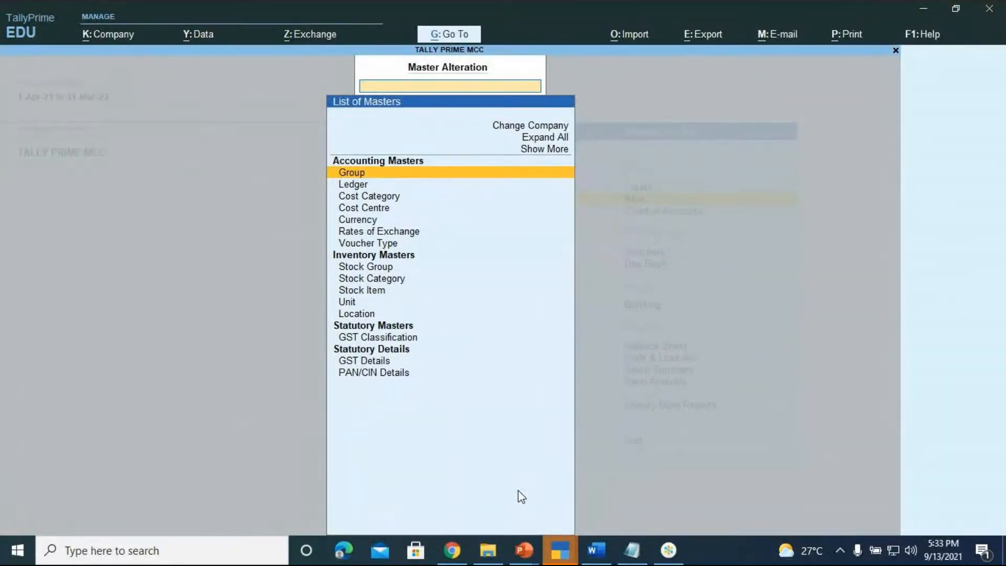
key("Down")
key("Down")
key("Down")
key("Down")
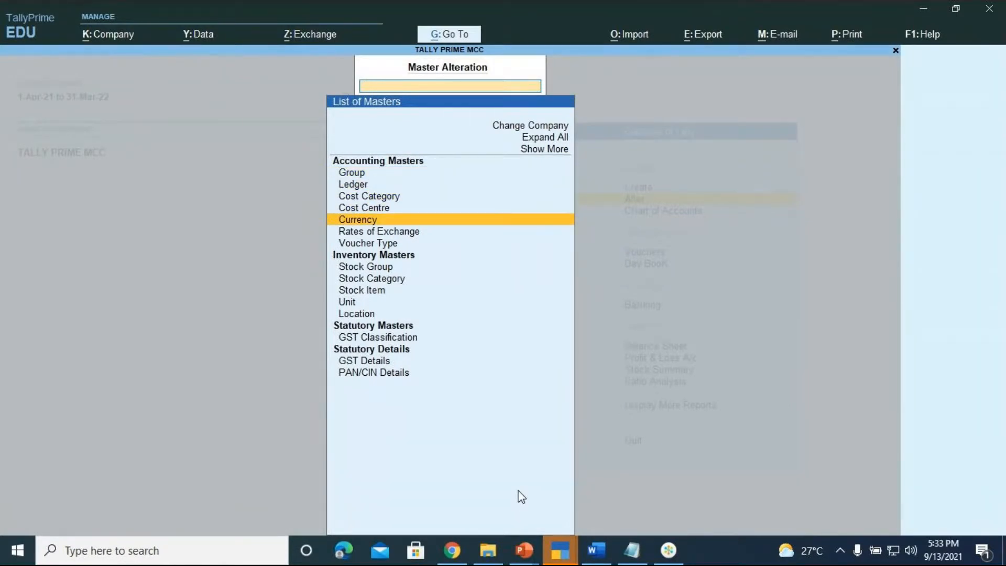
key("Return")
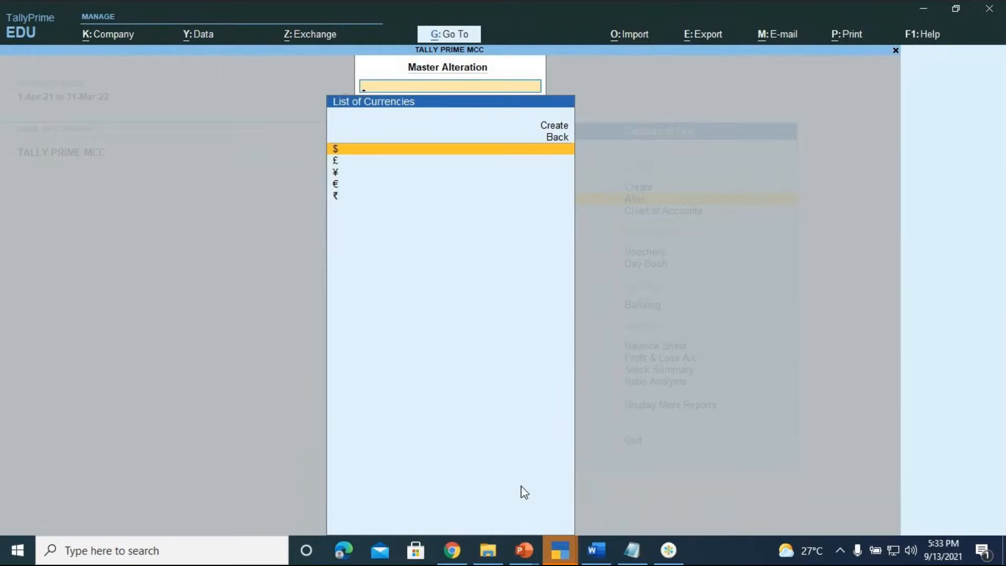
key("Return")
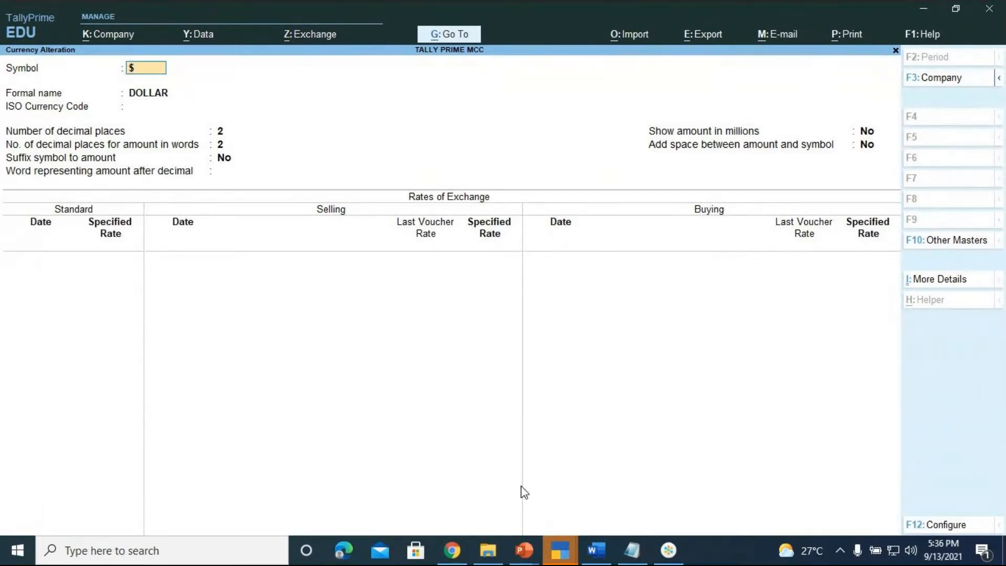
- Review the full expanded list of additional details for the DOLLAR currency, and close it without choosing one
key("ctrl")
key("ctrl+i")
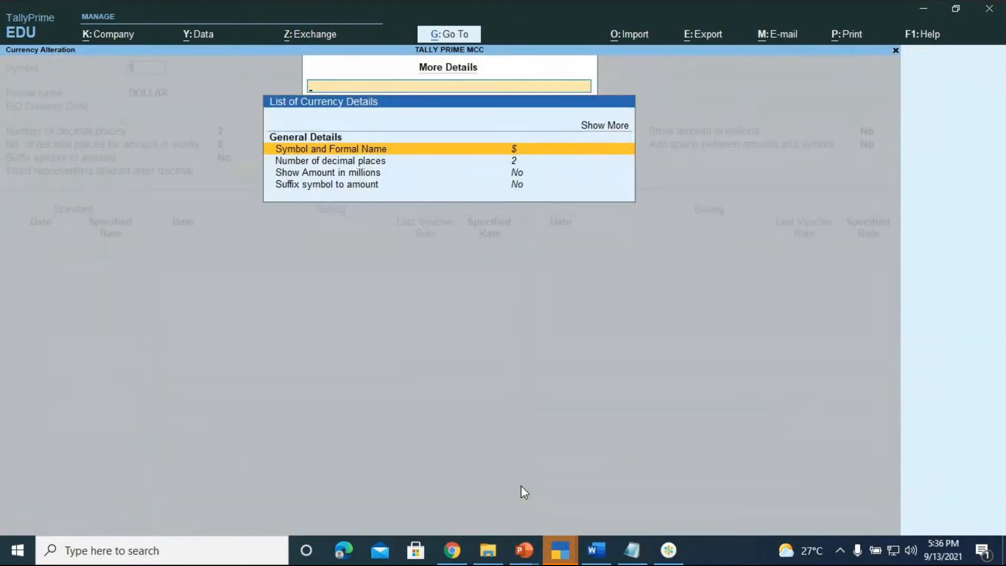
key("Up")
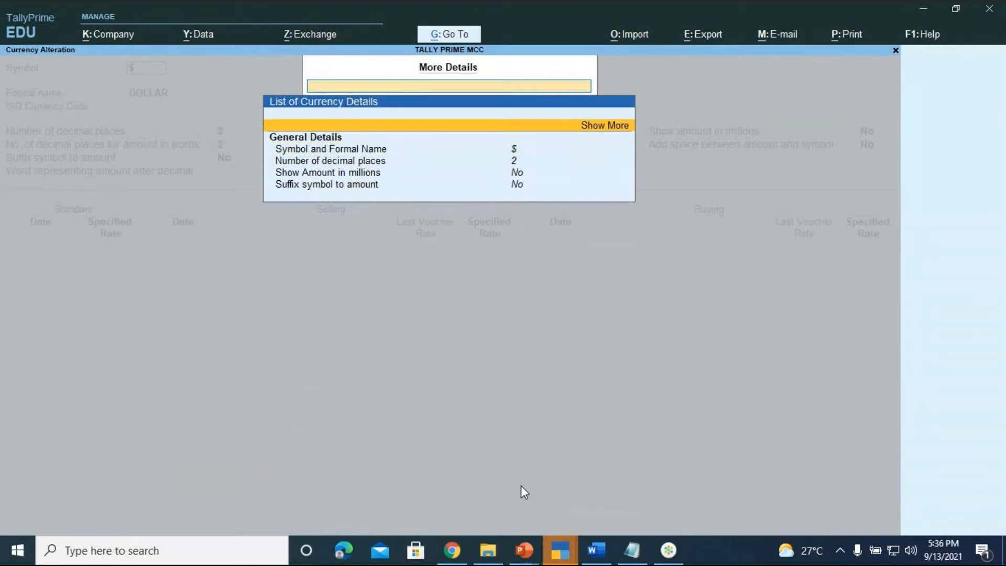
key("Return")
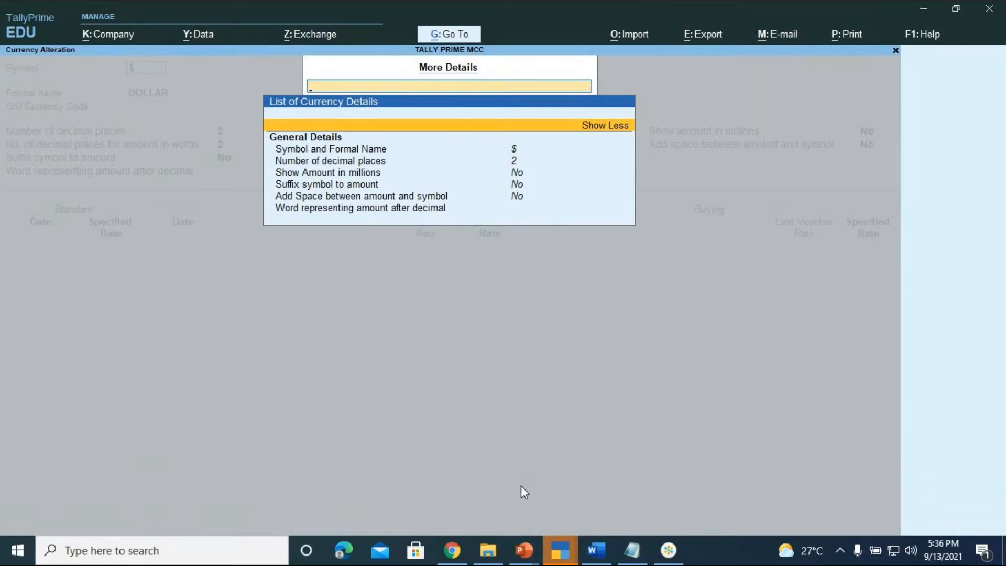
key("Down")
key("Down")
key("Down")
key("Down")
key("Down")
key("Down")
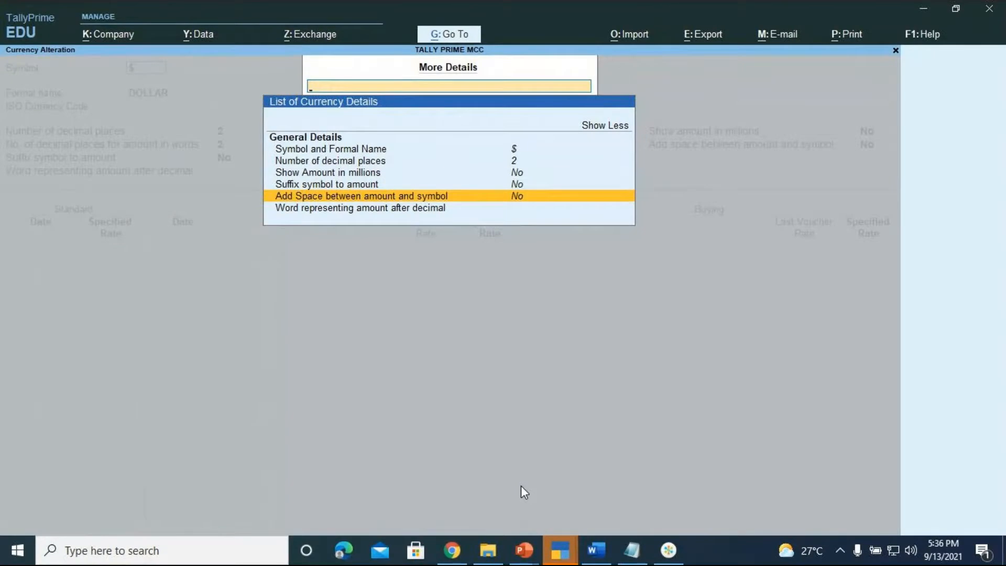
key("Escape")
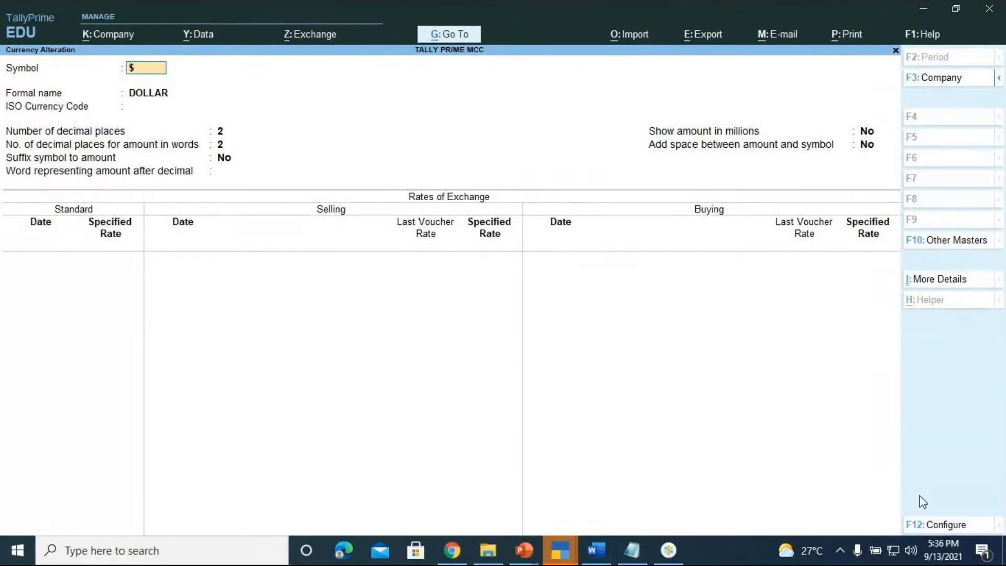
- Check the configuration options of the currency alteration form, and leave the DOLLAR currency without saving
key("F12")
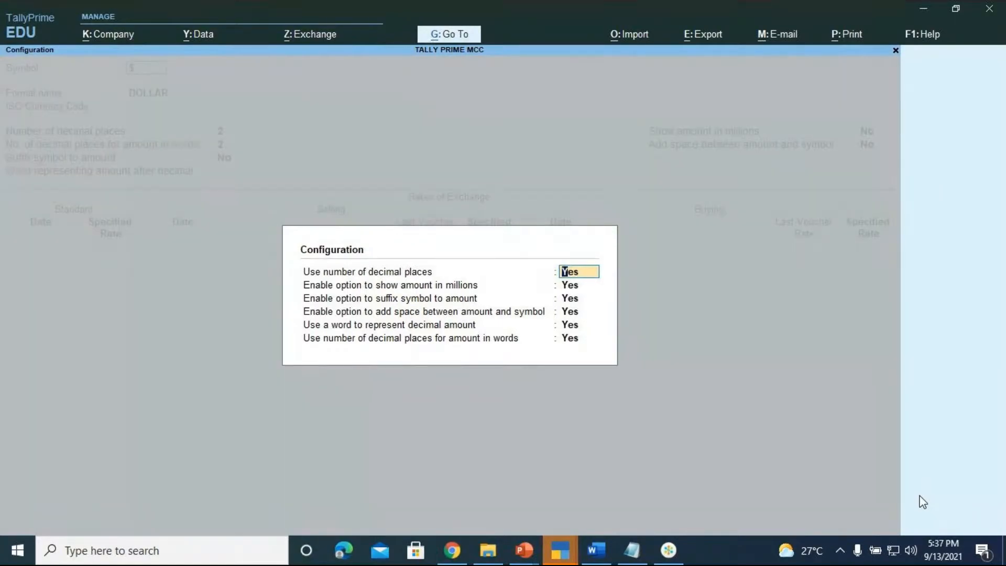
key("BackSpace")
key("Escape")
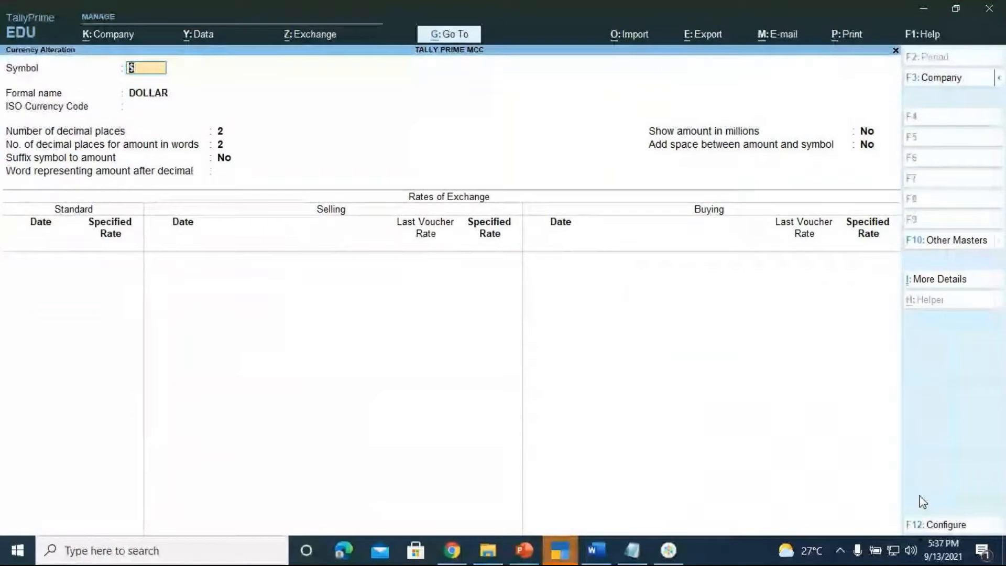
key("Escape")
key("Return")
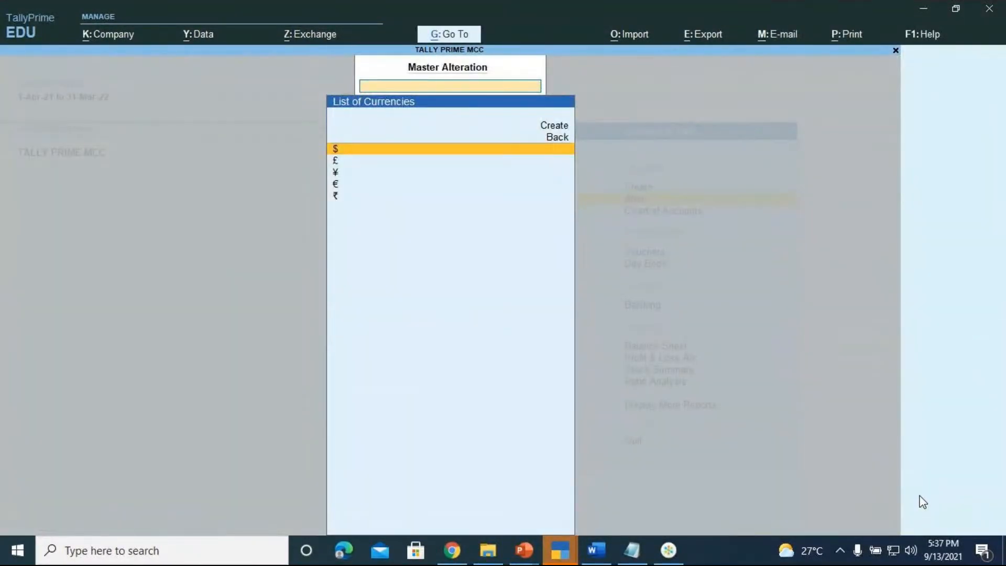
key("Down")
key("Return")
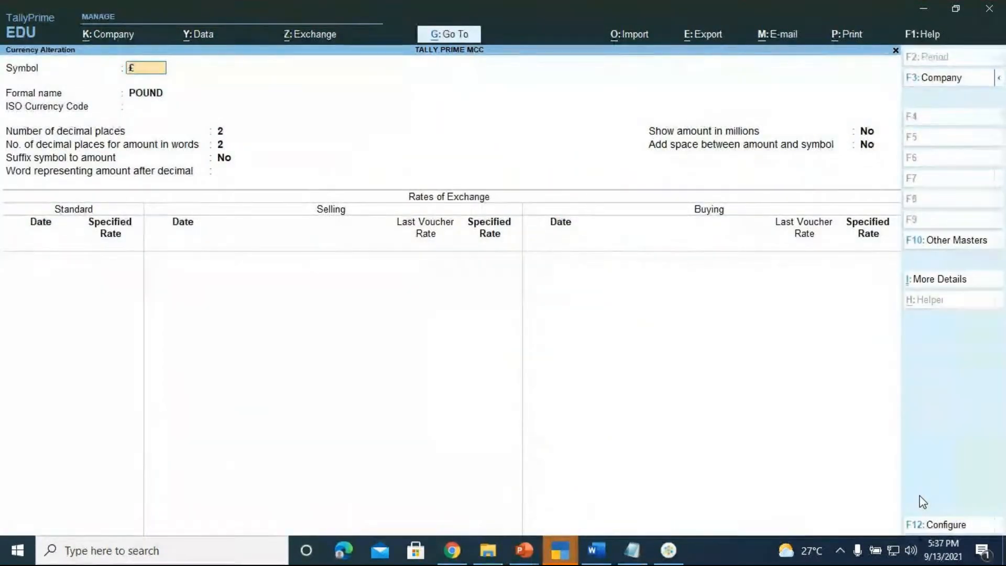
key("BackSpace")
key("Escape")
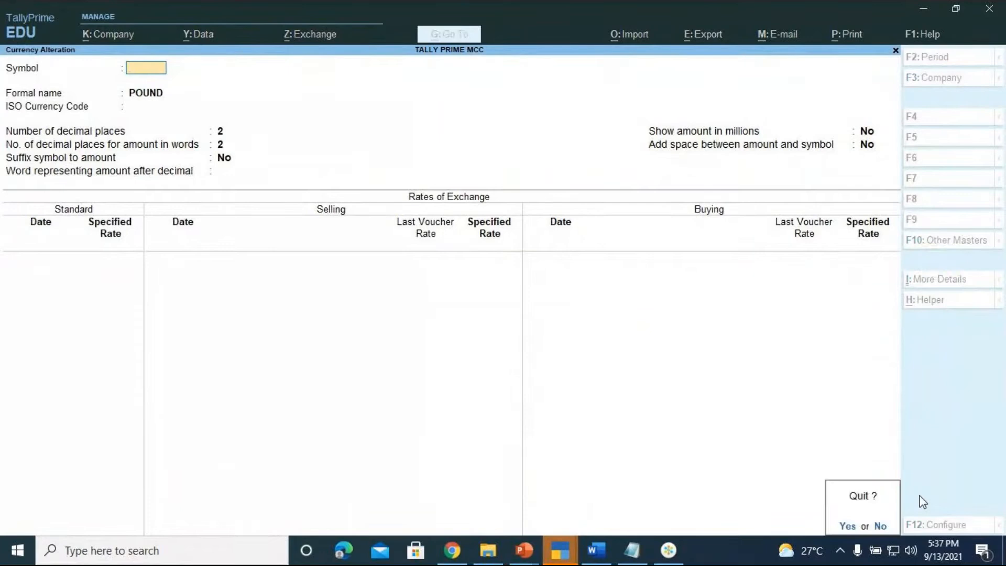
key("y")
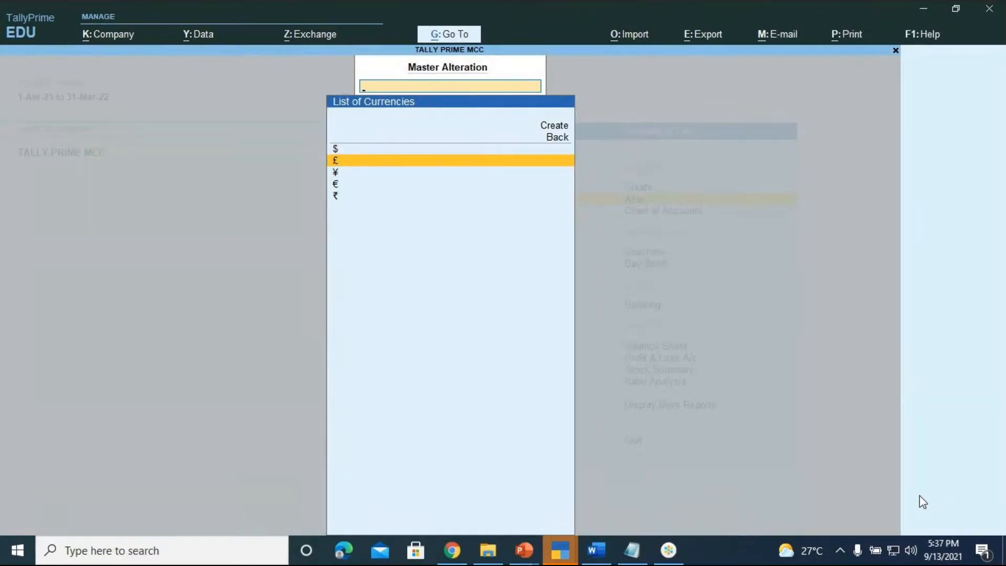
- Delete the £ (POUND) currency from the company's currencies
key("Return")
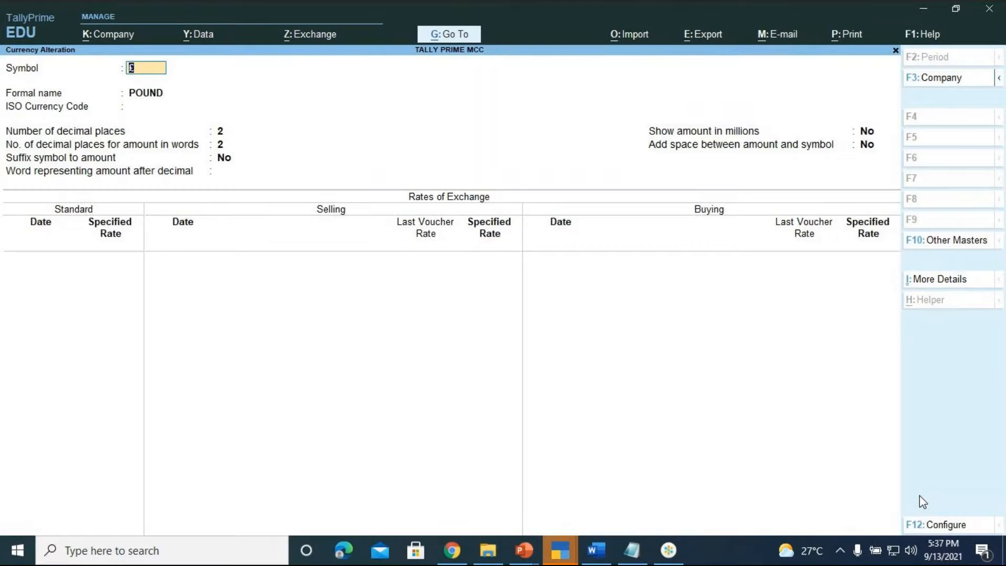
key("alt+d")
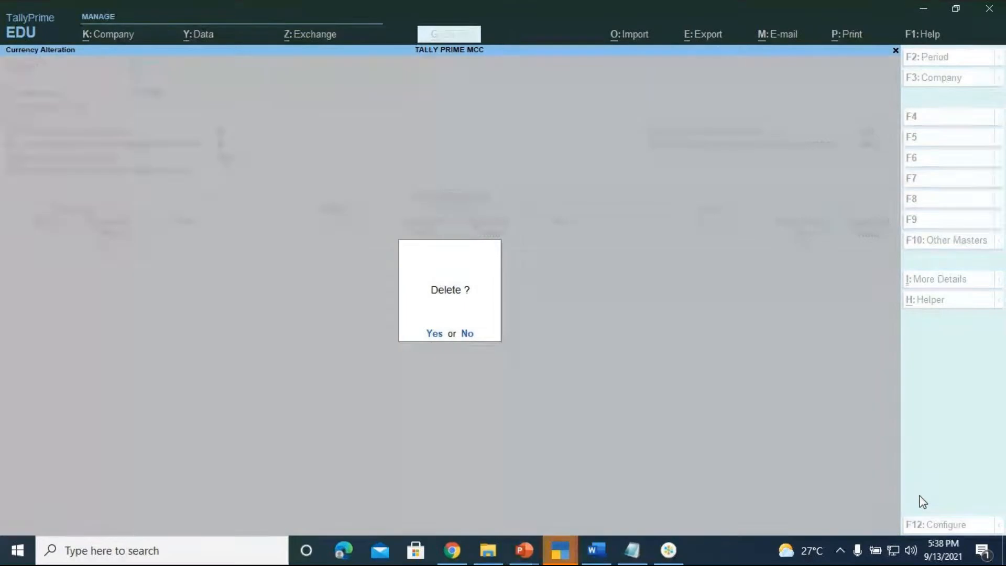
key("y")
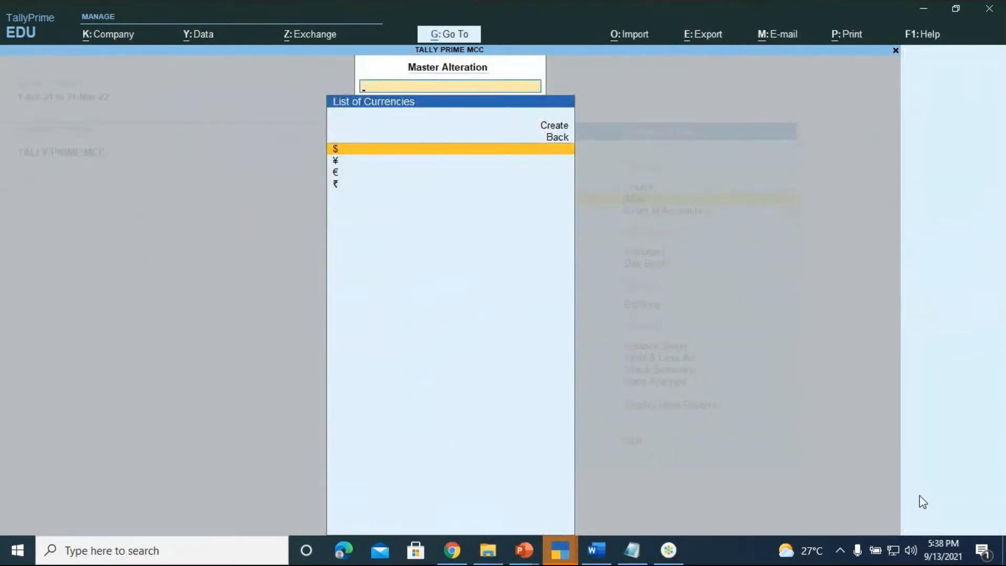
- Delete the $ (DOLLAR) currency from the company's currencies
key("Return")
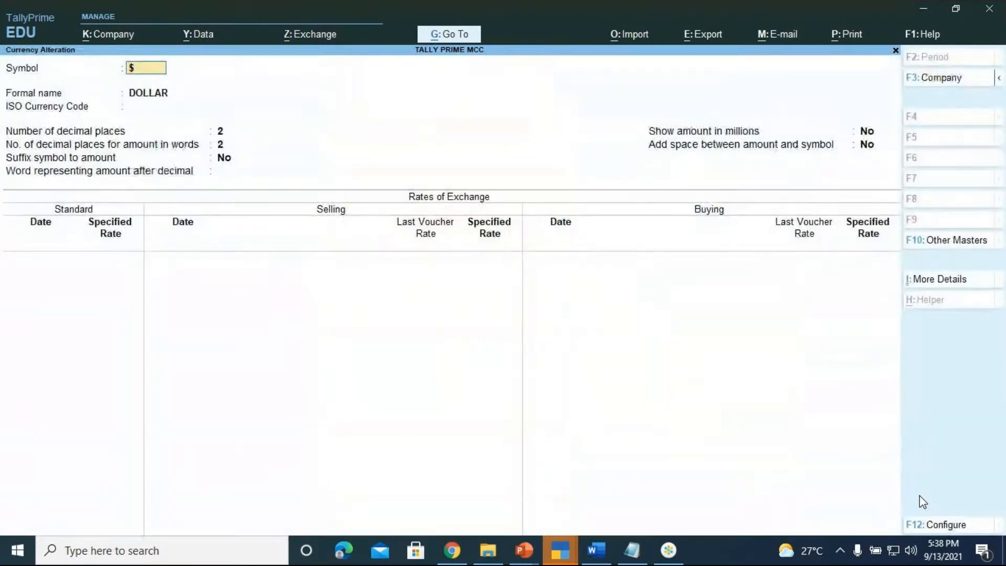
key("alt+d")
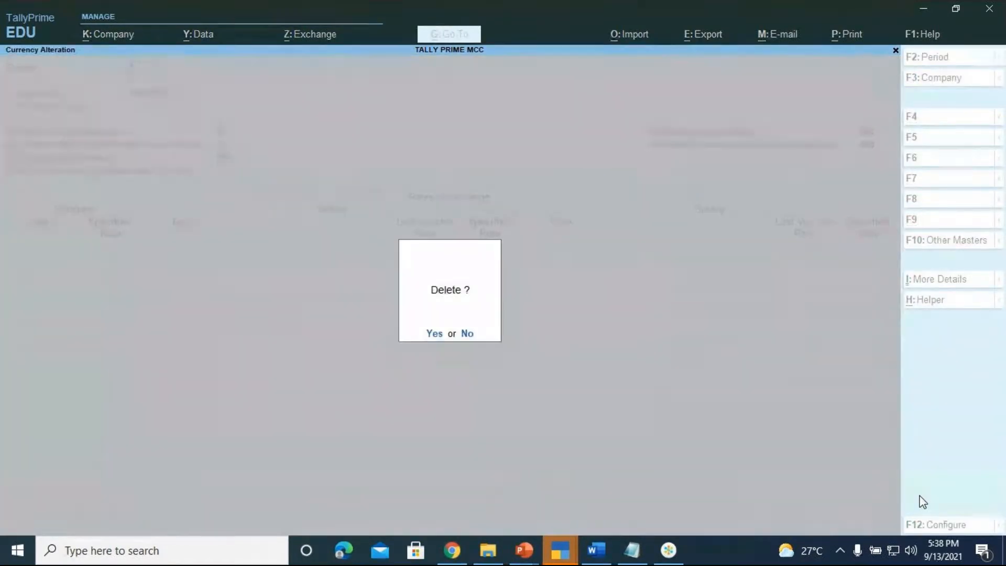
key("y")
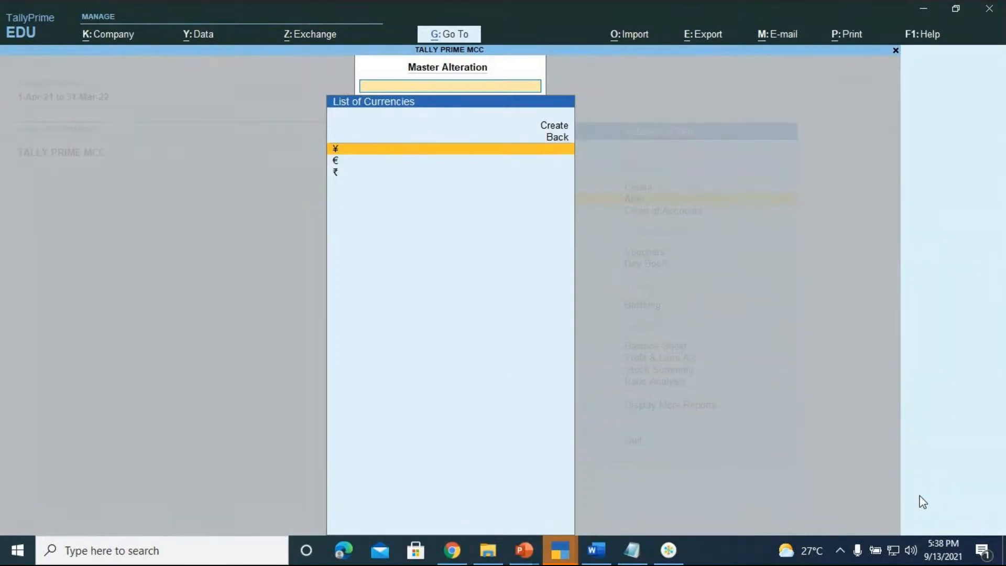
- Try to delete the ₹ (INR) currency, and leave its alteration form without saving
key("Down")
key("Down")
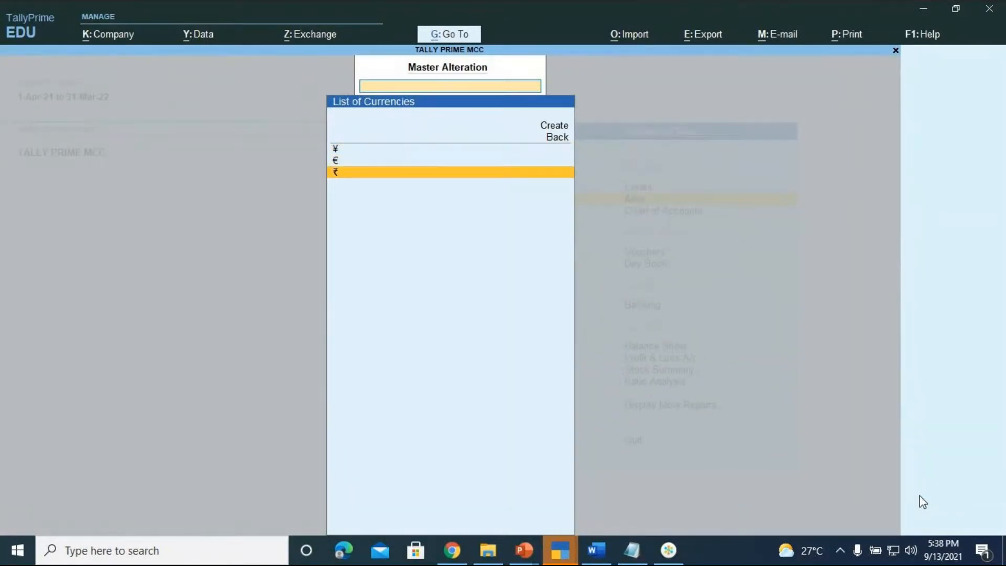
key("Return")
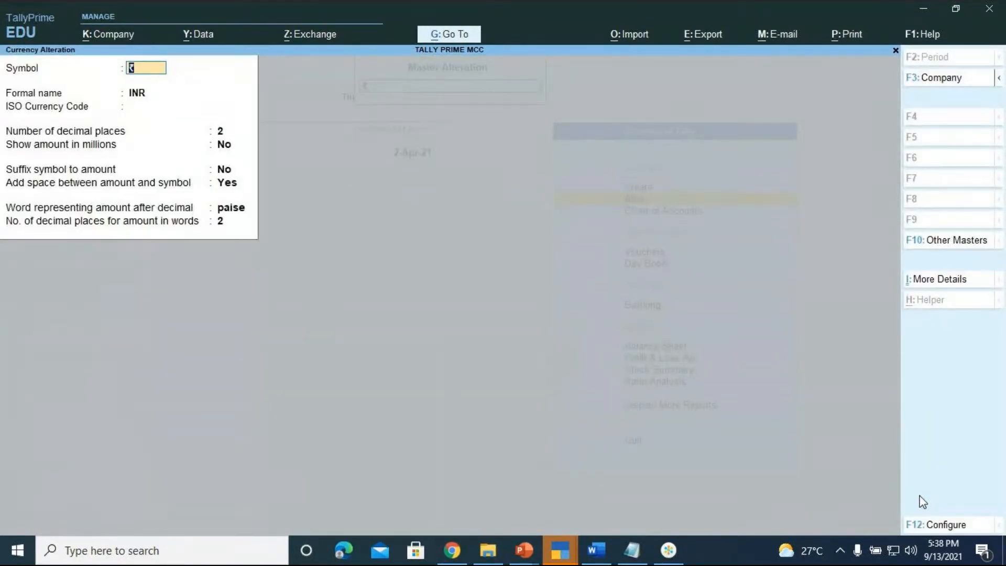
key("alt")
key("alt")
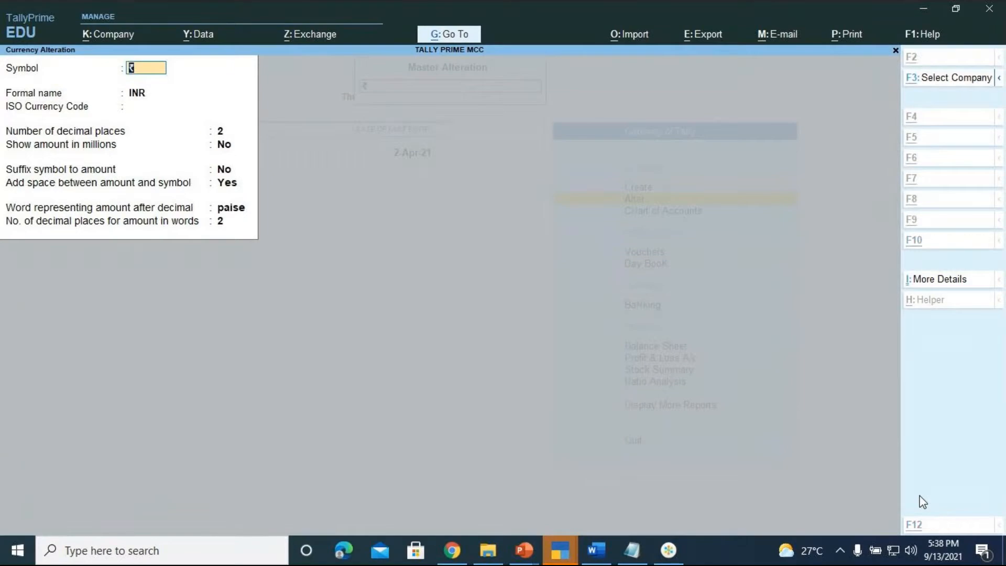
type("D")
key("BackSpace")
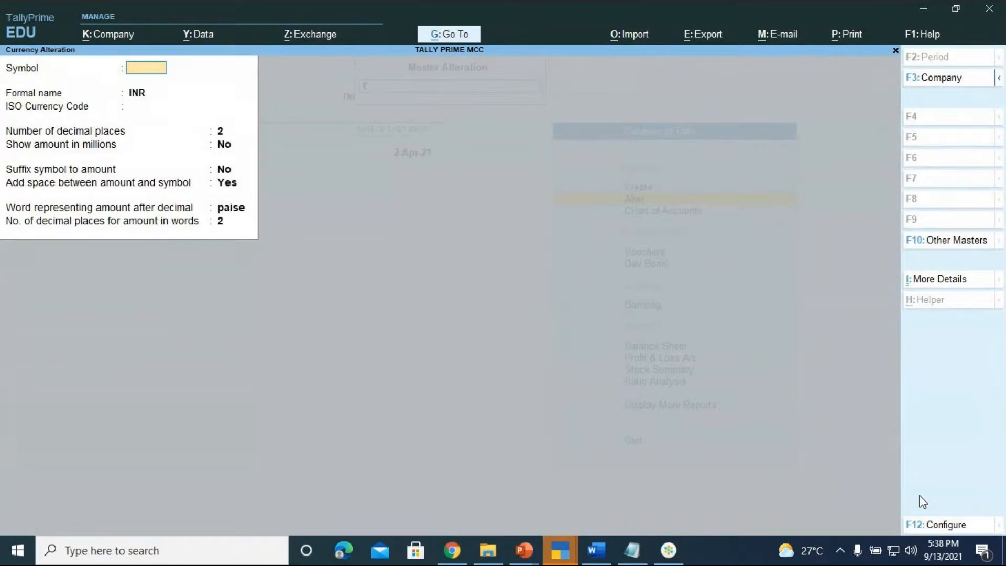
key("Escape")
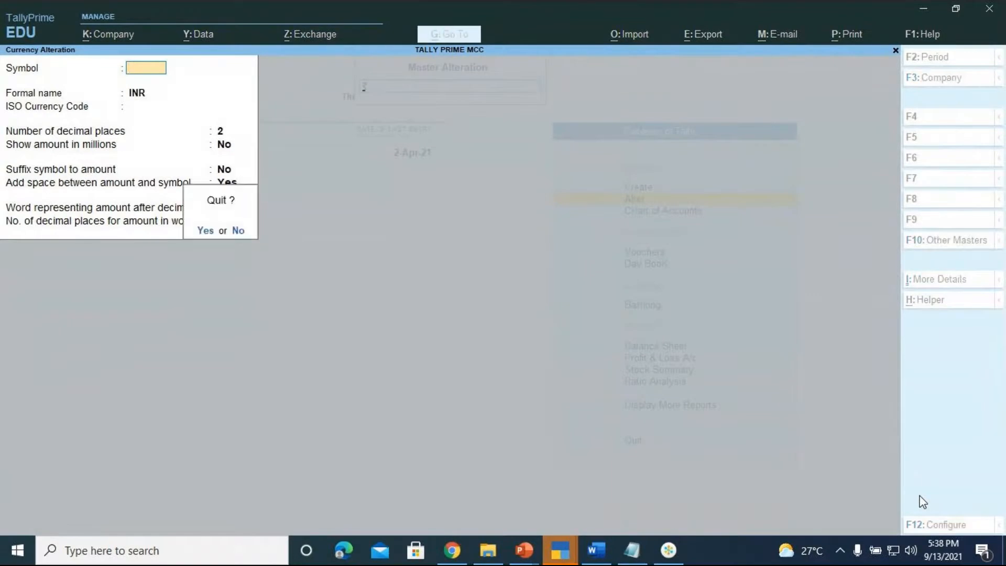
key("y")
key("Return")
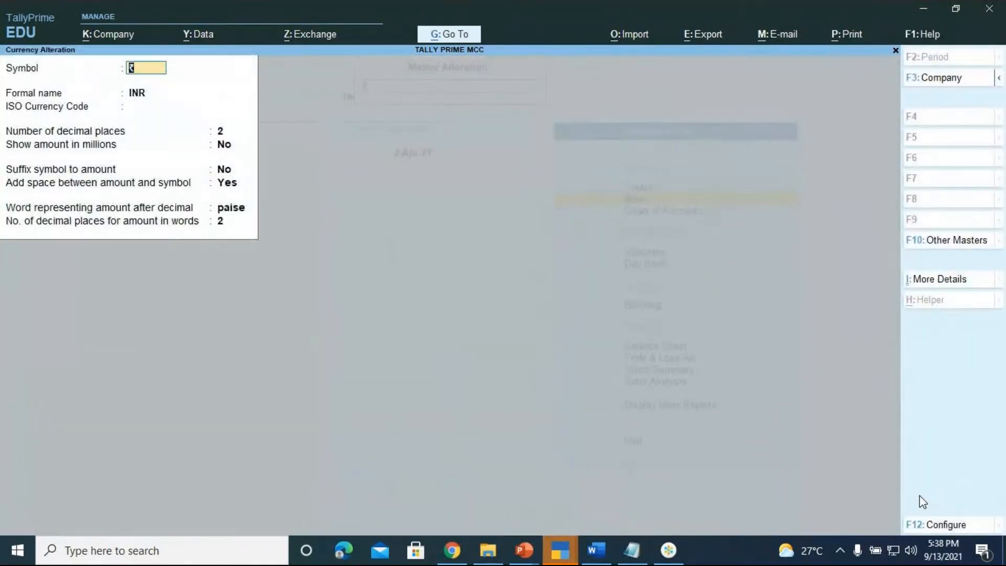
key("alt")
key("Escape")
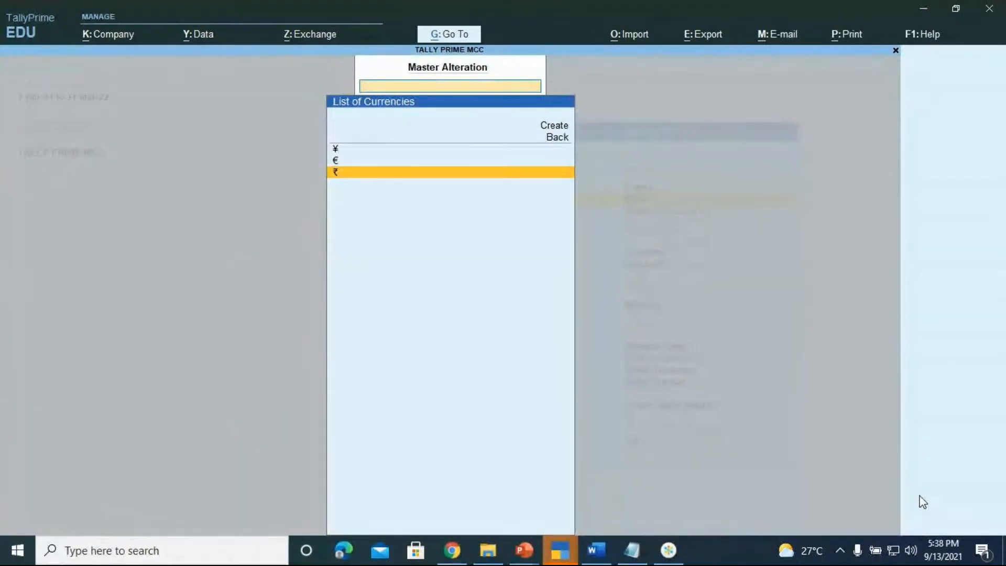
- Delete the € currency from the company's currencies
key("Up")
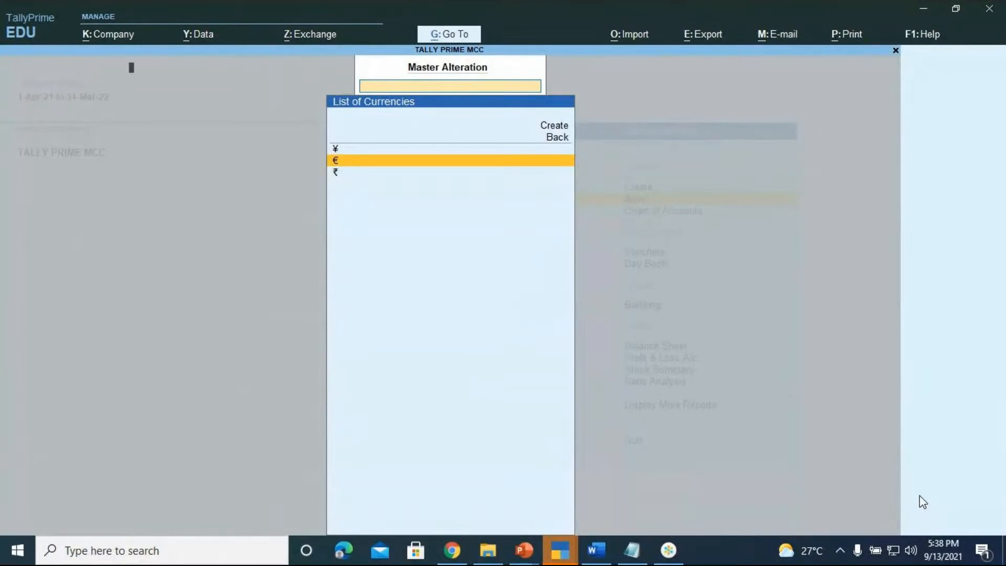
key("Return")
key("alt+d")
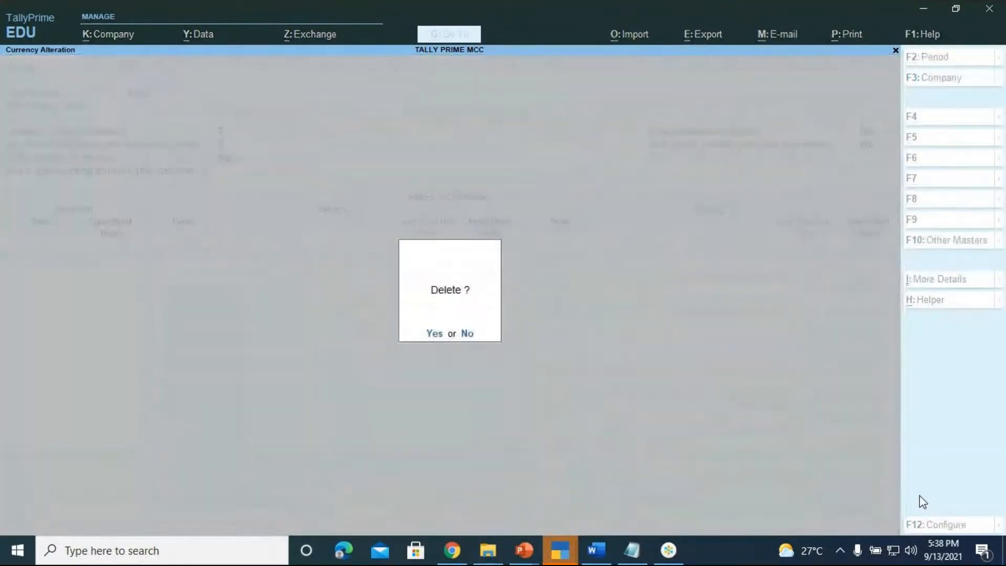
key("y")
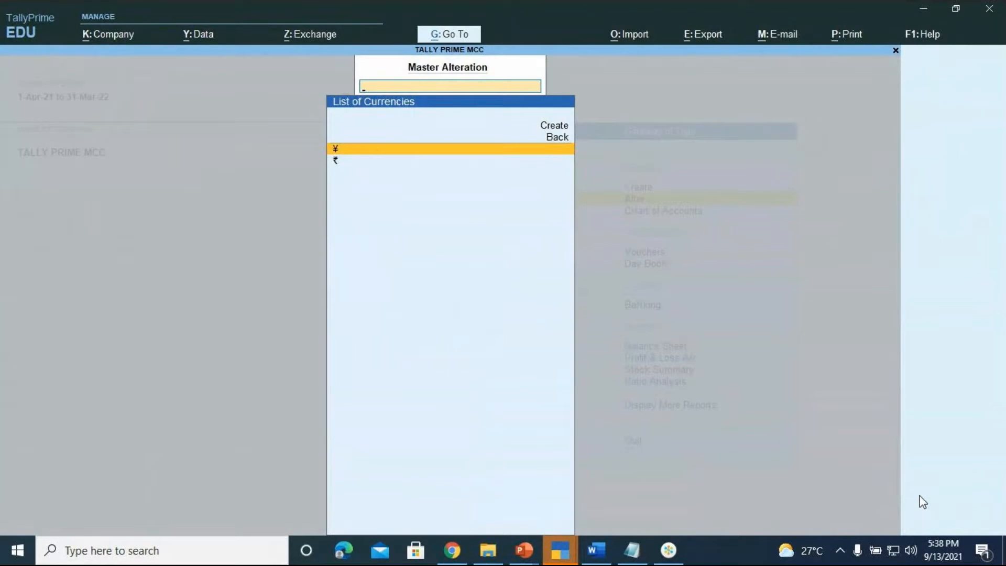
- Delete the ¥ (YEN) currency from the company's currencies
key("Return")
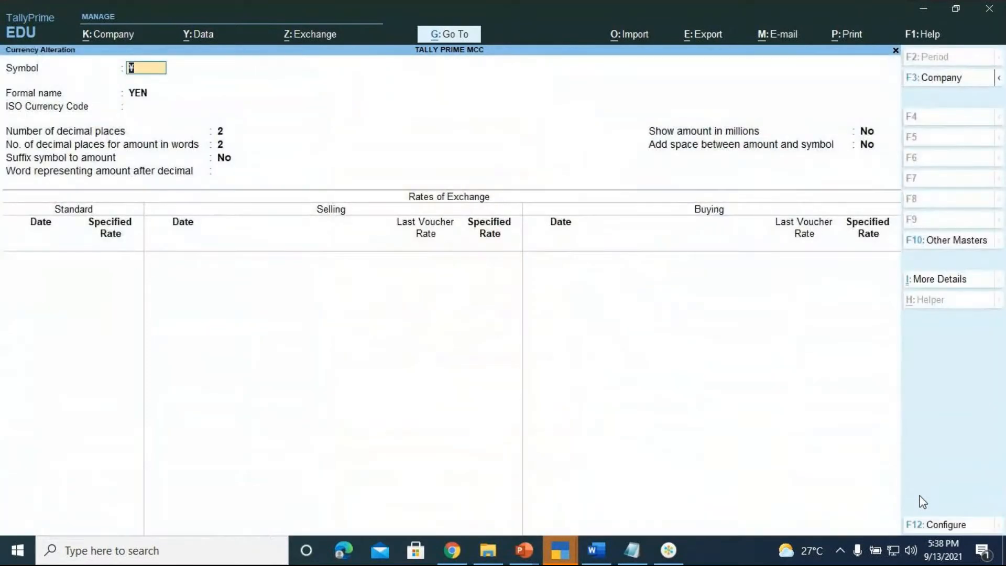
key("alt+d")
key("y")
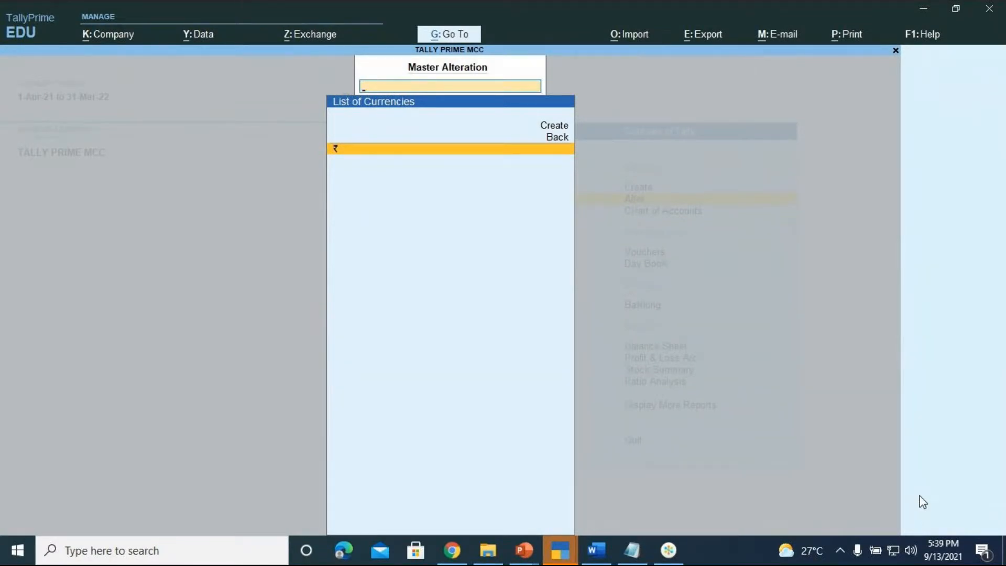
- Open the ₹ (INR) currency for alteration, clear its symbol, and return to the Gateway of Tally without saving
key("Return")
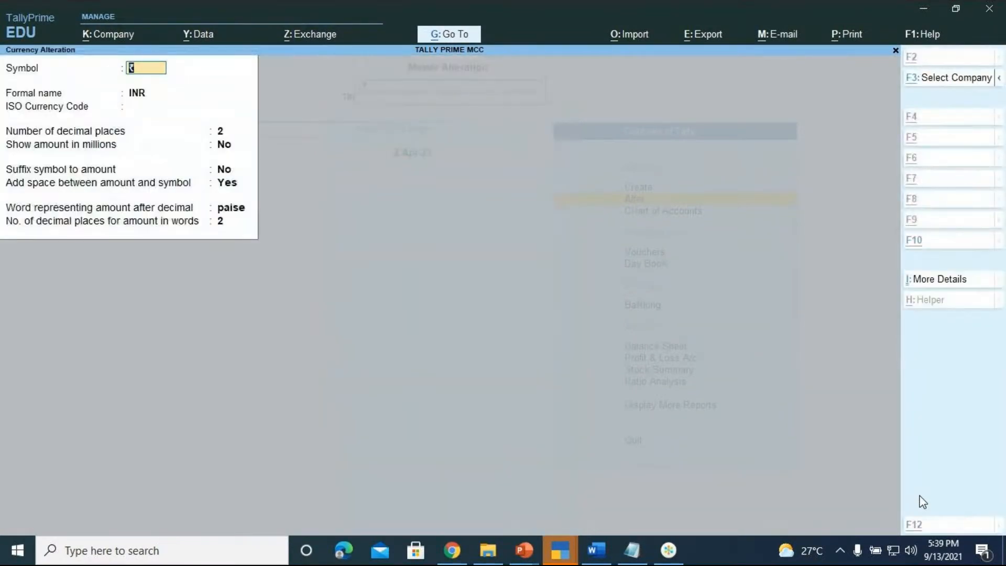
key("BackSpace")
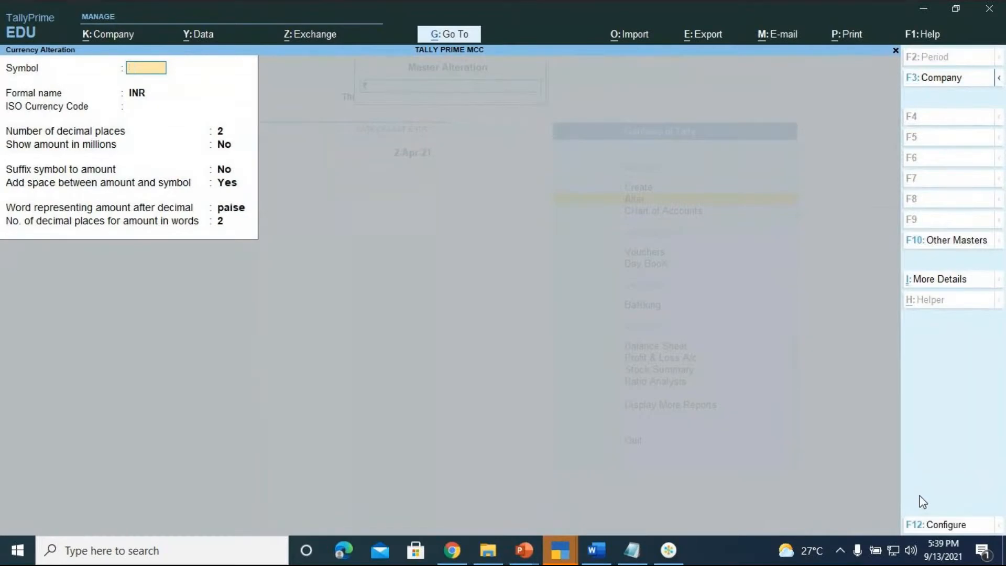
key("Escape")
key("Escape")
key("Escape")
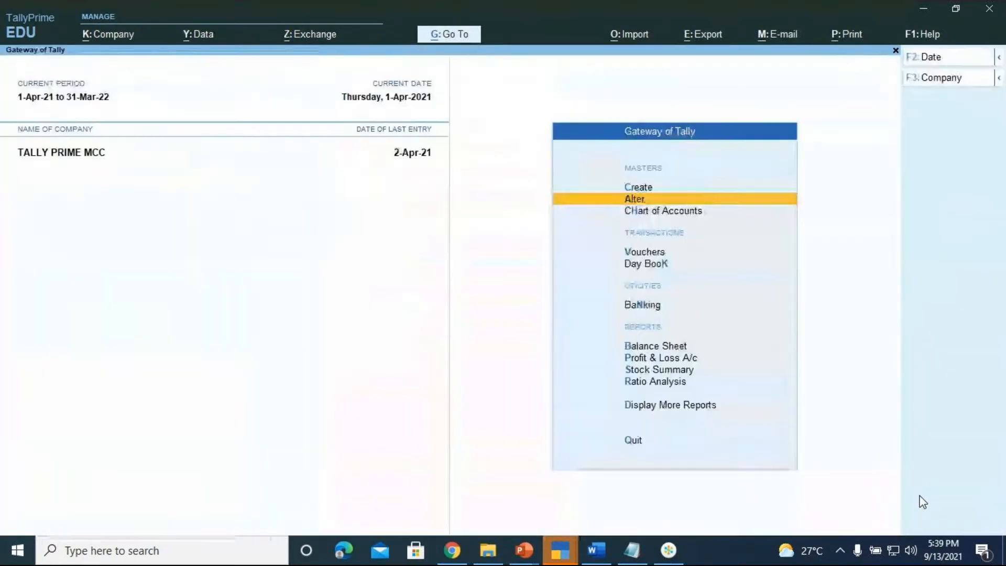
key("Return")
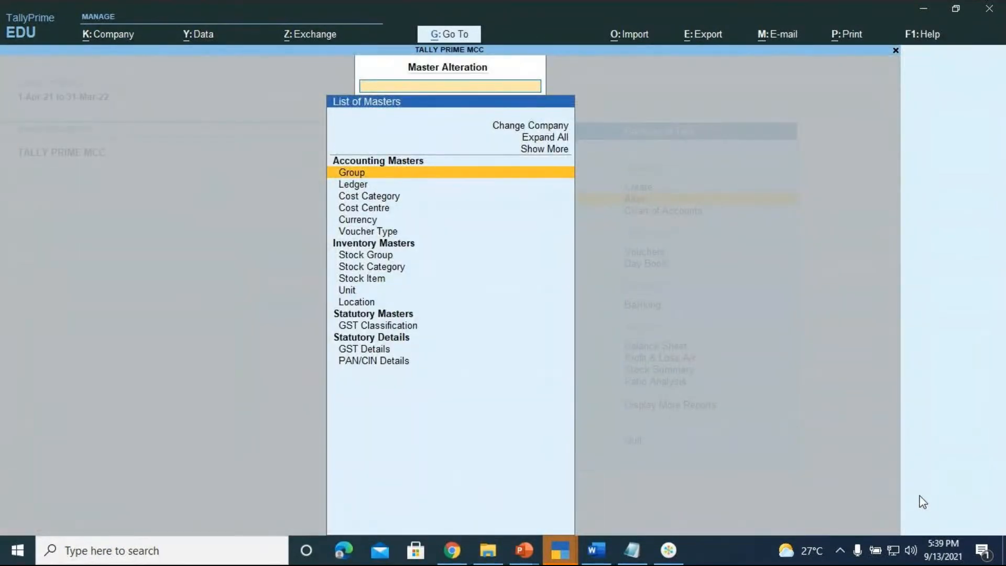
key("Escape")
key("Return")
key("Escape")
key("Down")
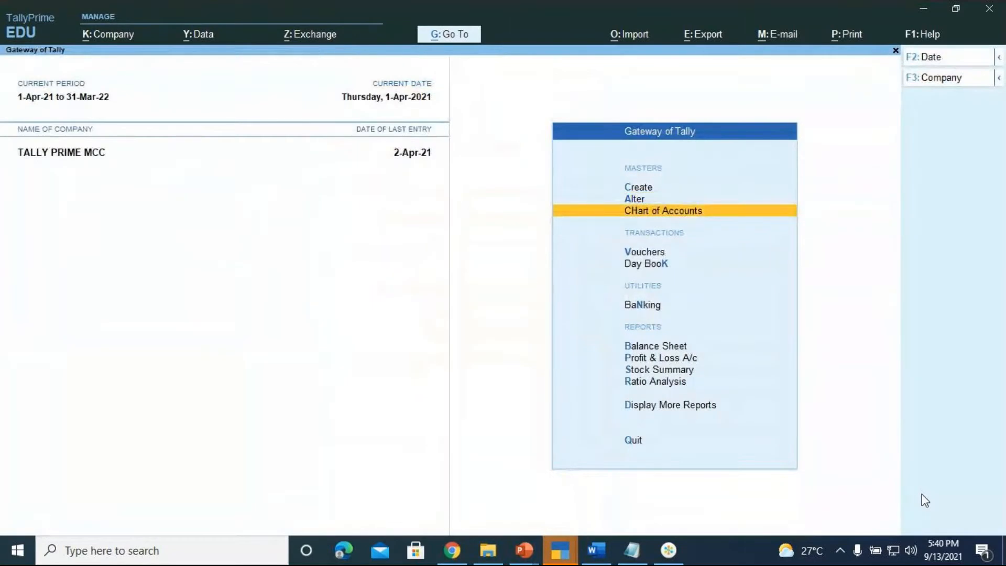
key("Up")
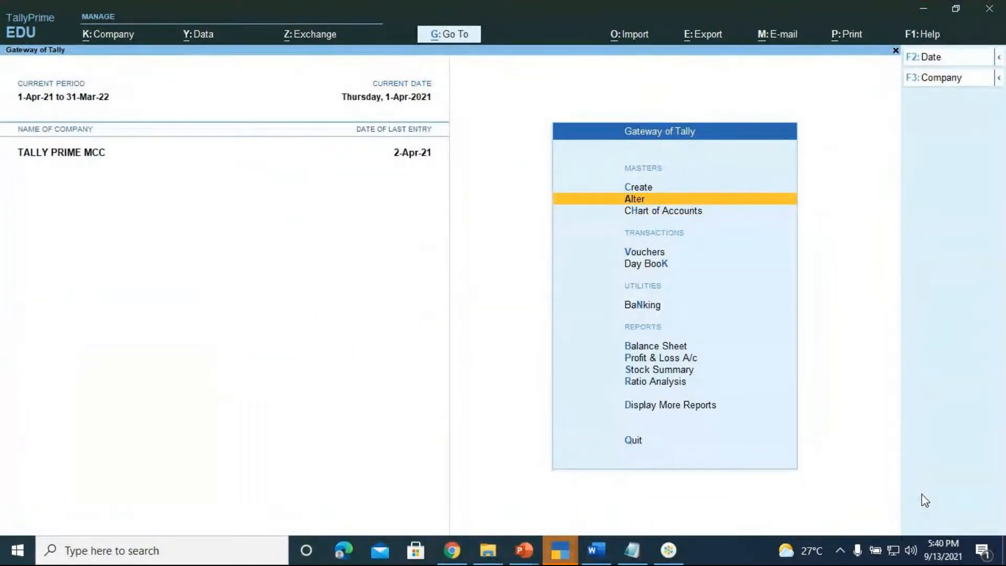
key("Down")
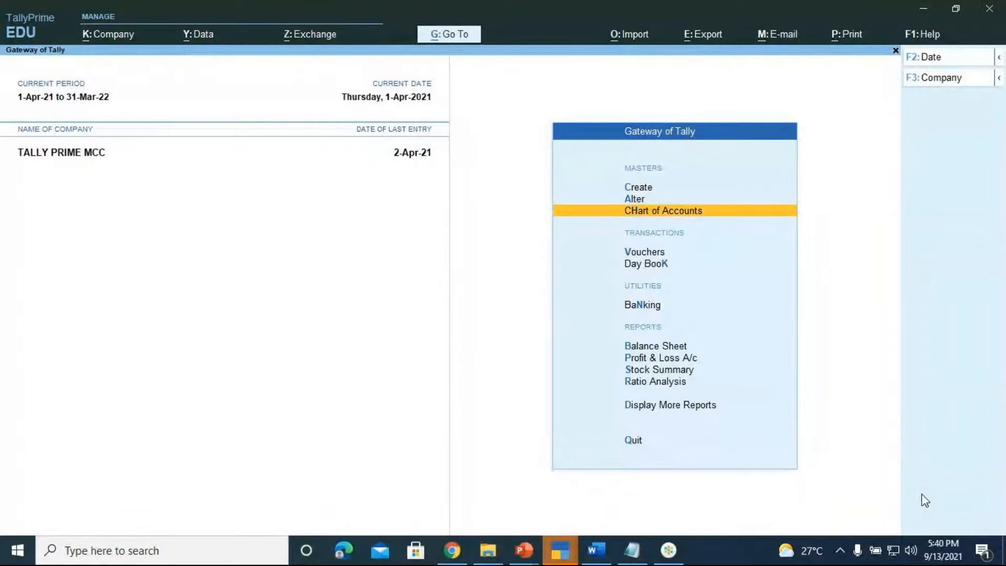
key("Up")
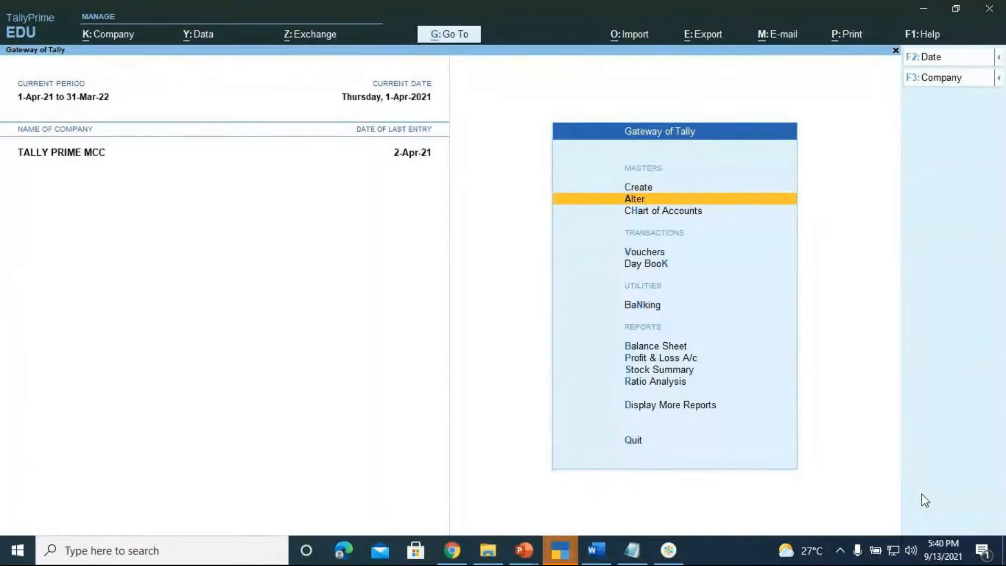
- View the list of groups available for alteration, and return to the Gateway of Tally
key("Return")
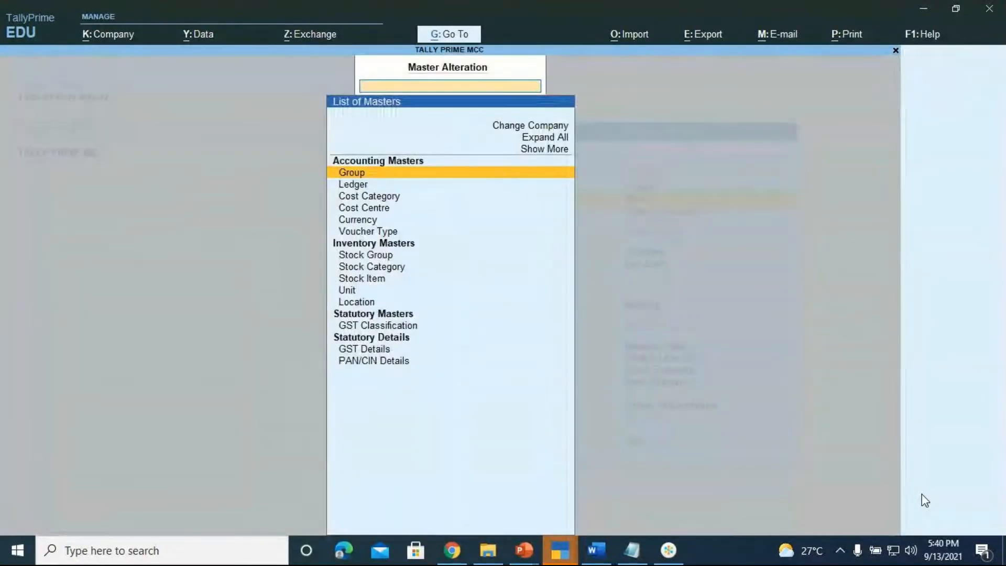
key("Return")
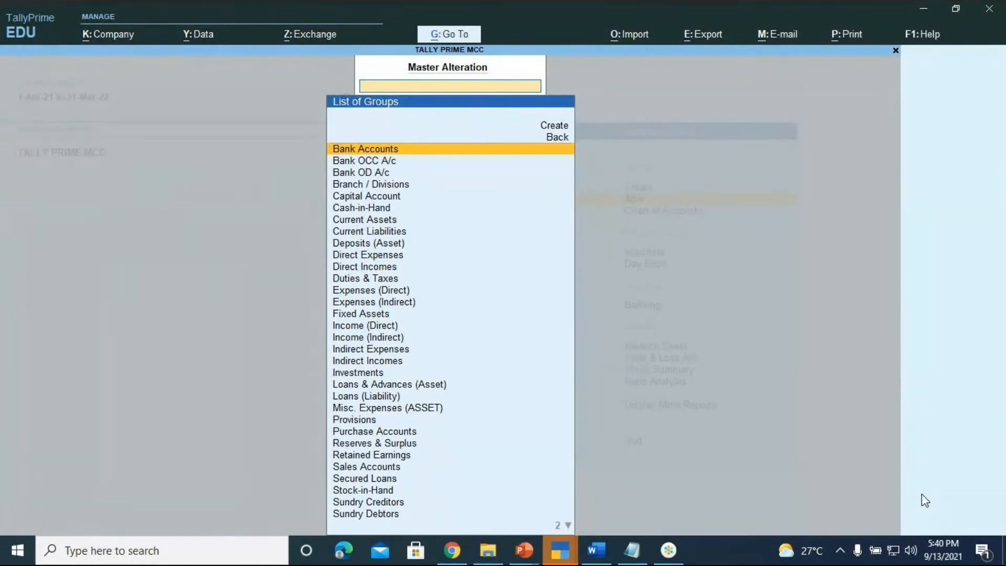
key("BackSpace")
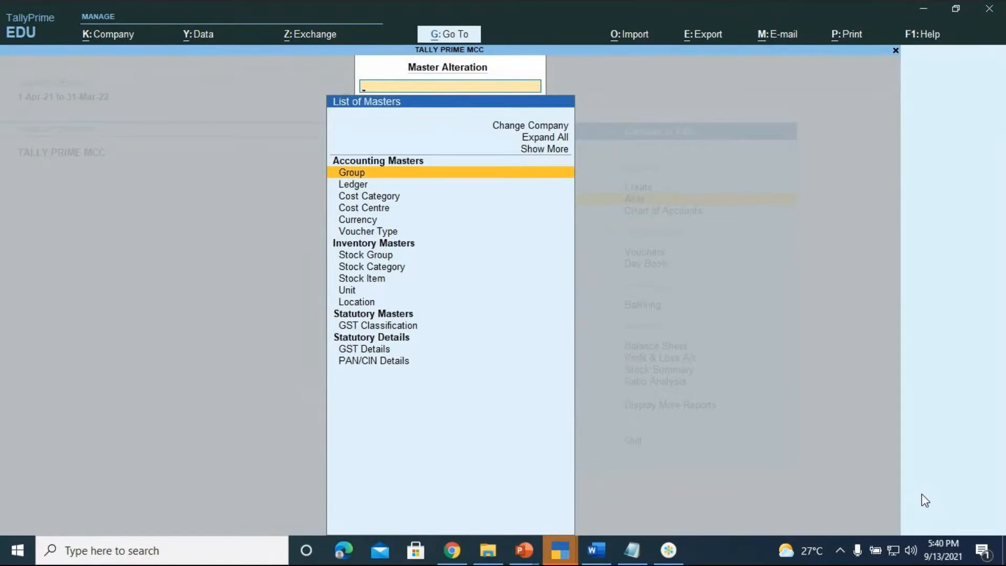
key("Escape")
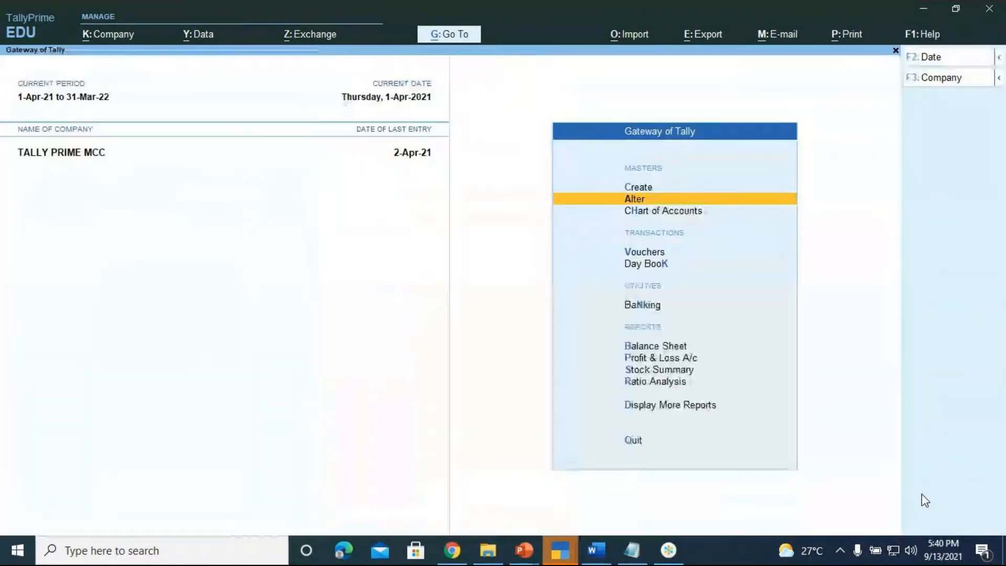
- View the list of groups in the Chart of Accounts
key("Down")
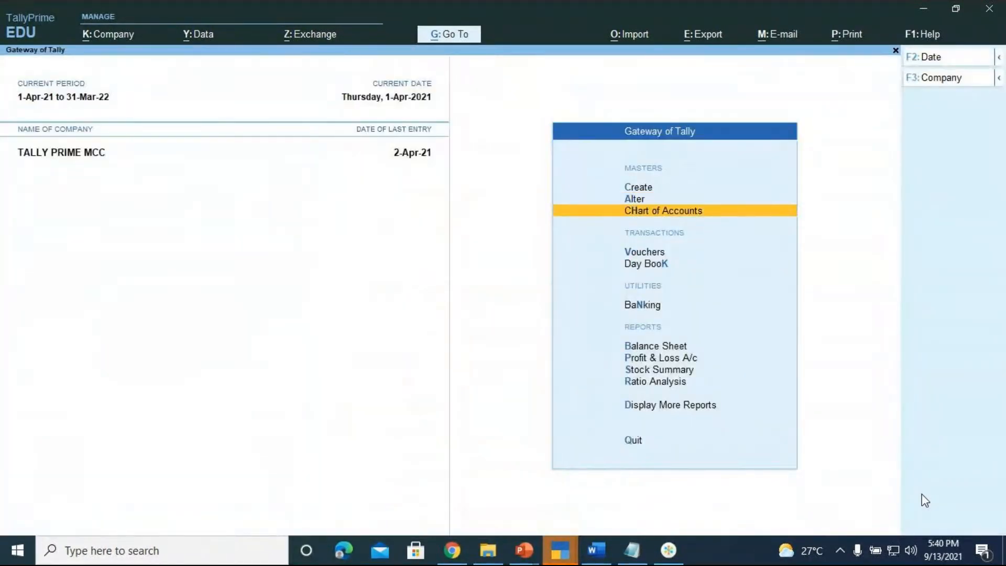
key("Return")
key("Up")
key("Return")
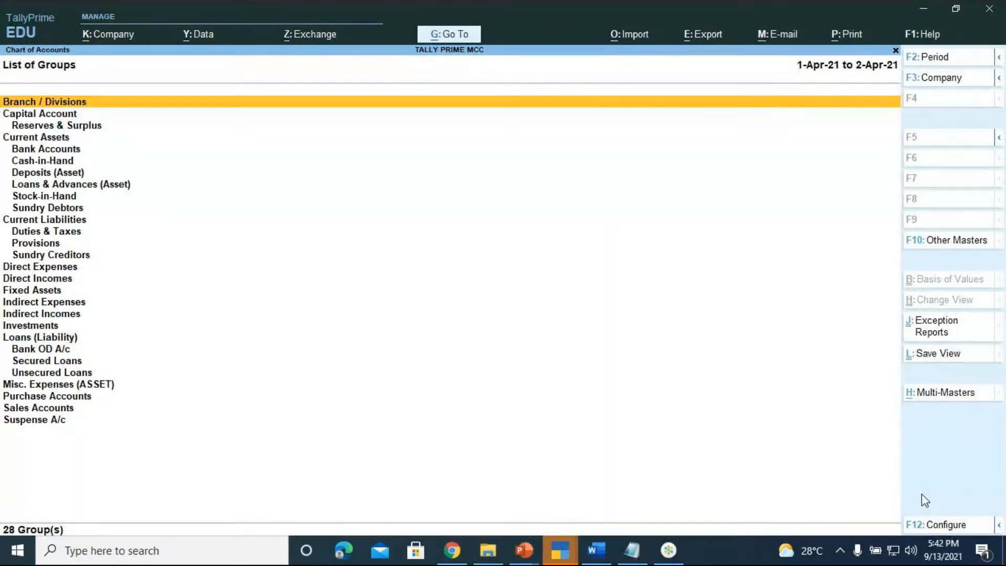
key("Escape")
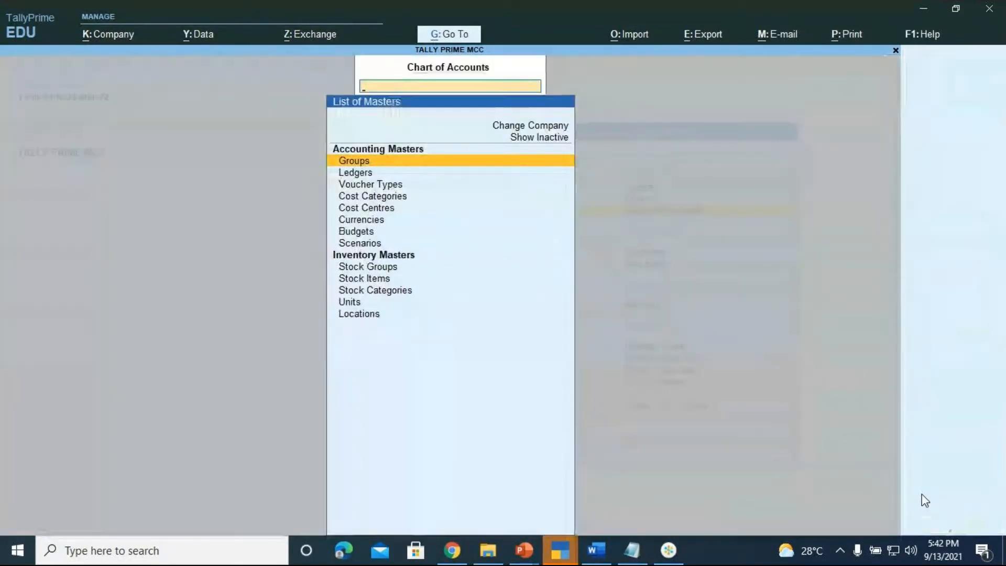
- View the list of voucher types in the Chart of Accounts
key("Down")
key("Down")
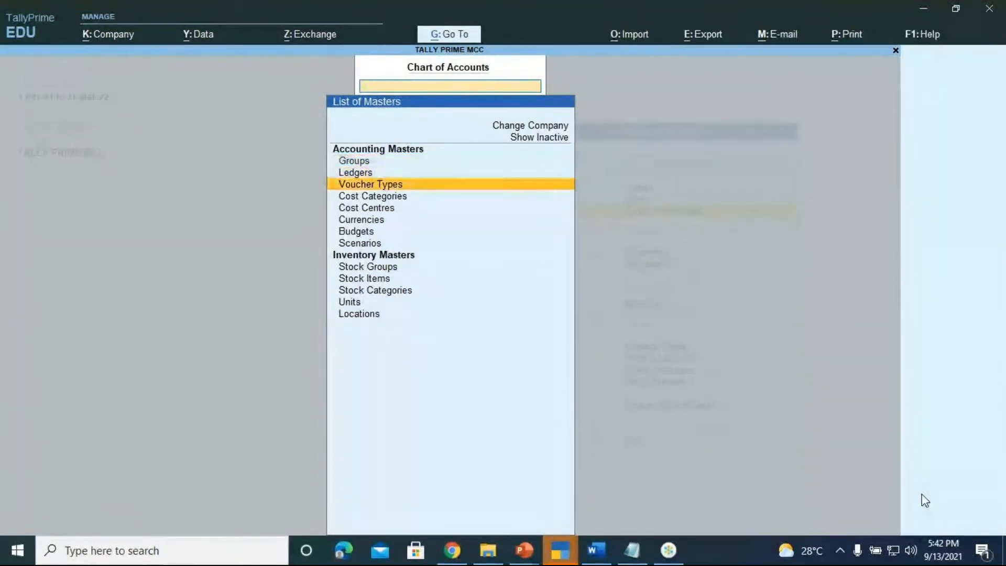
key("Return")
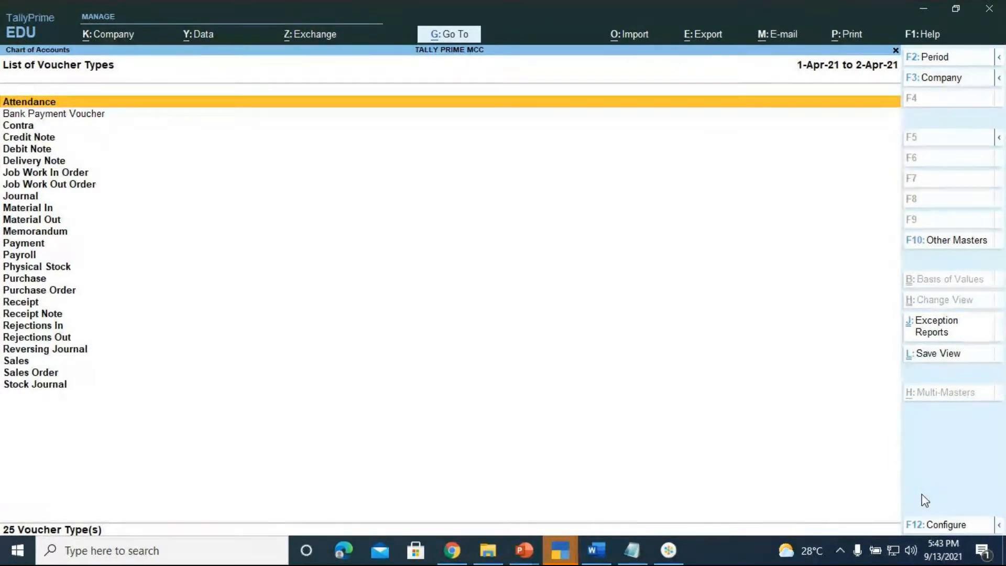
key("Escape")
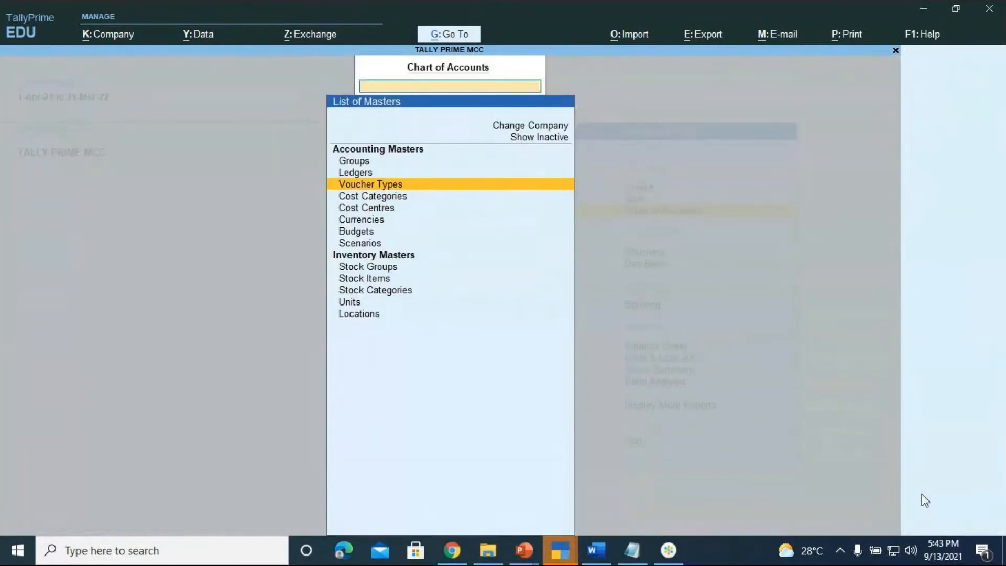
- View the list of cost categories in the Chart of Accounts
key("Down")
key("Return")
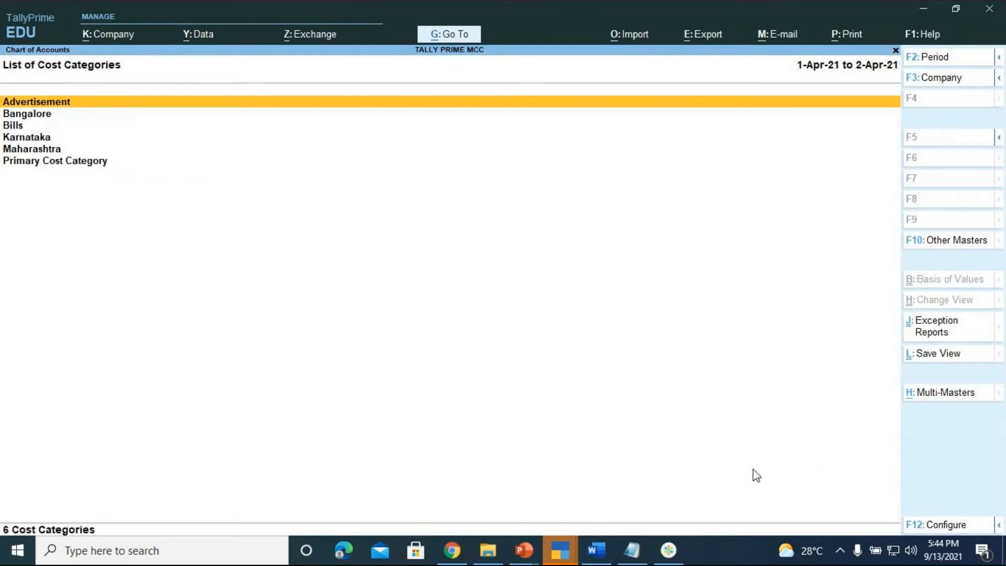
left_click(668, 550)
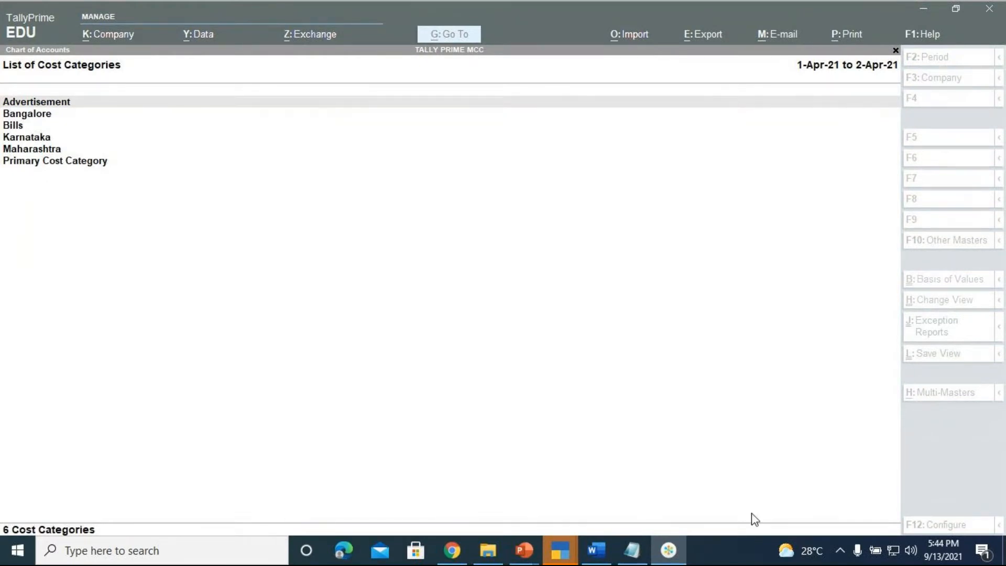
mouse_move(671, 558)
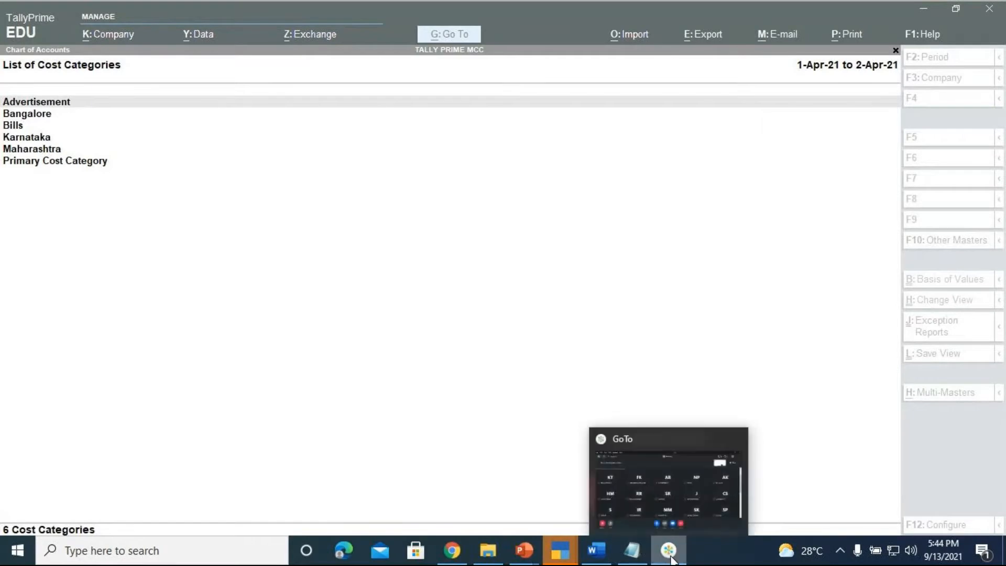
mouse_move(560, 550)
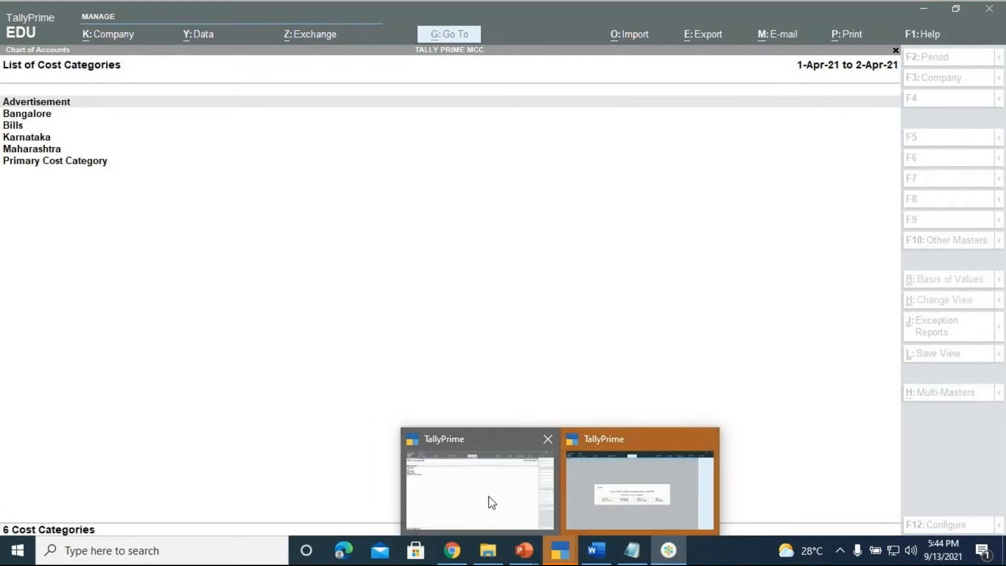
left_click(466, 478)
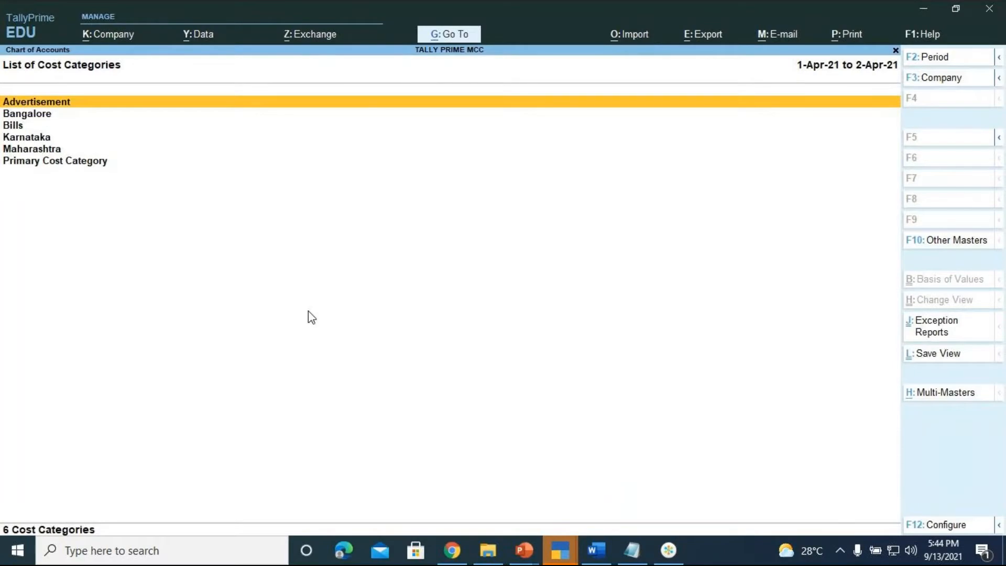
key("alt+h")
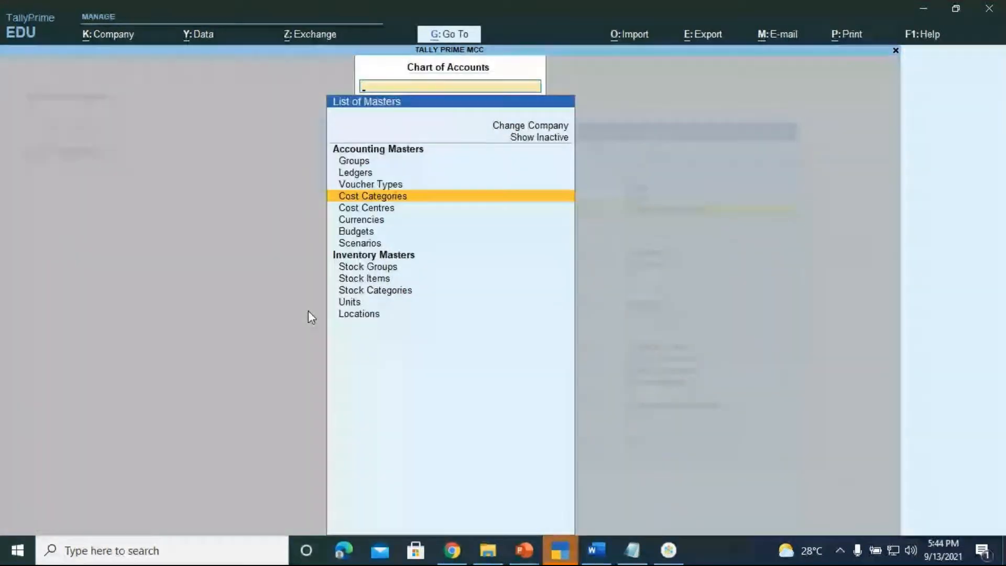
- View the lists of cost centres and currencies in the Chart of Accounts, and return to the Gateway of Tally
key("Down")
key("Return")
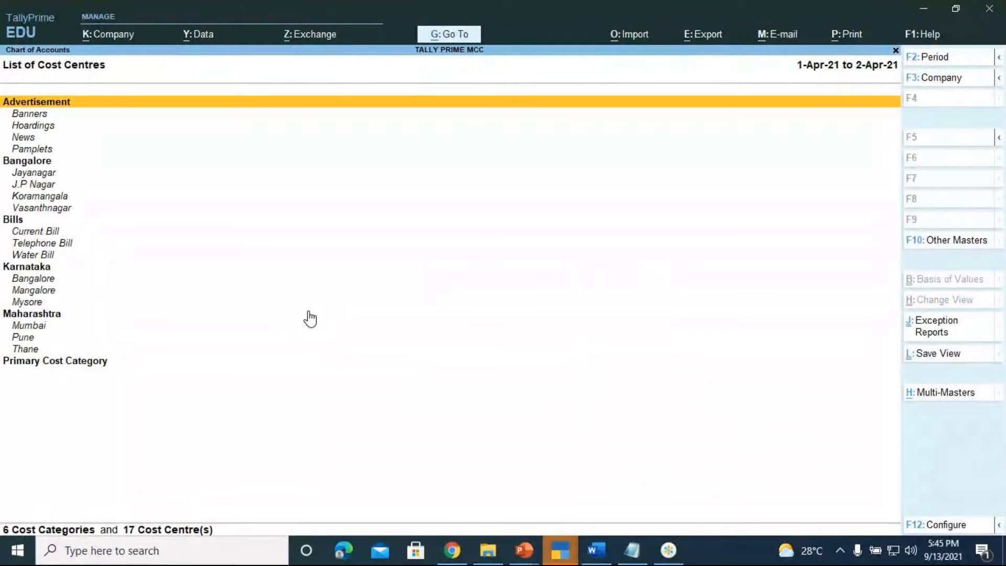
key("BackSpace")
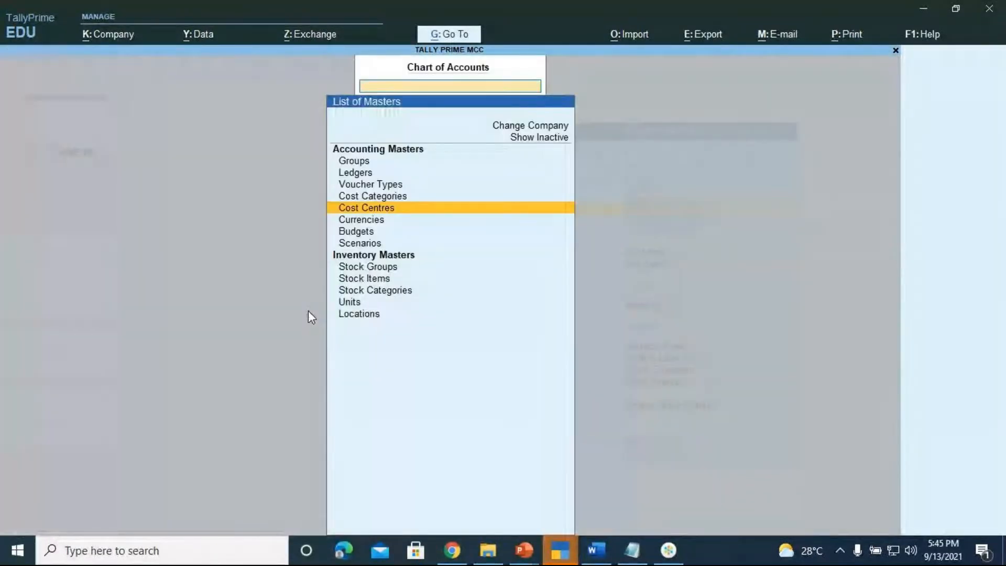
key("Down")
key("Return")
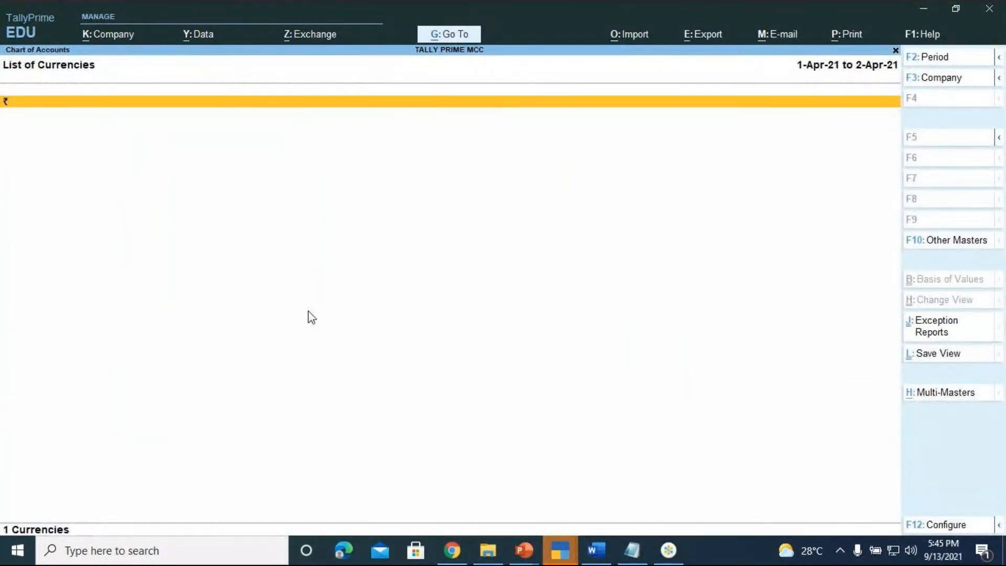
key("Escape")
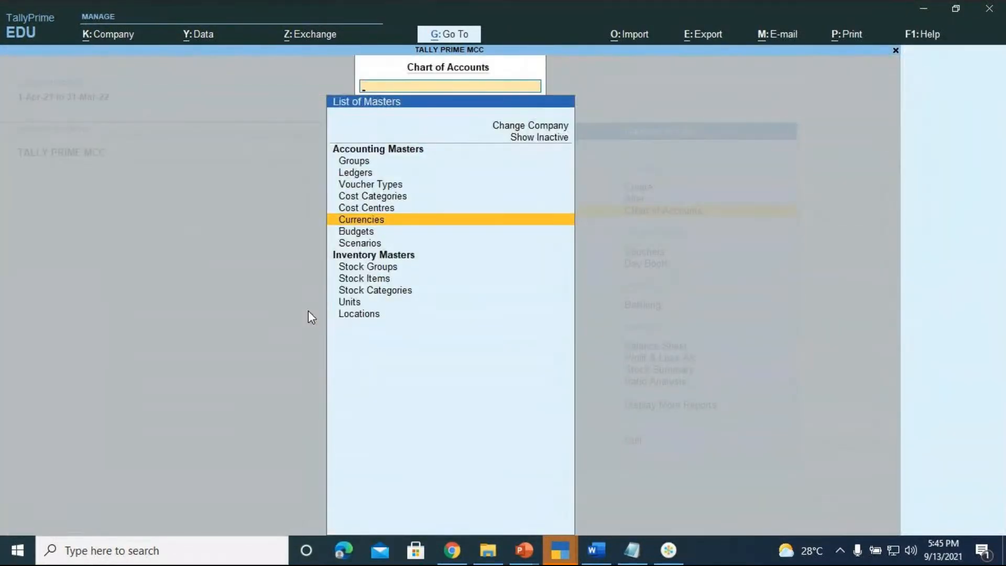
key("Escape")
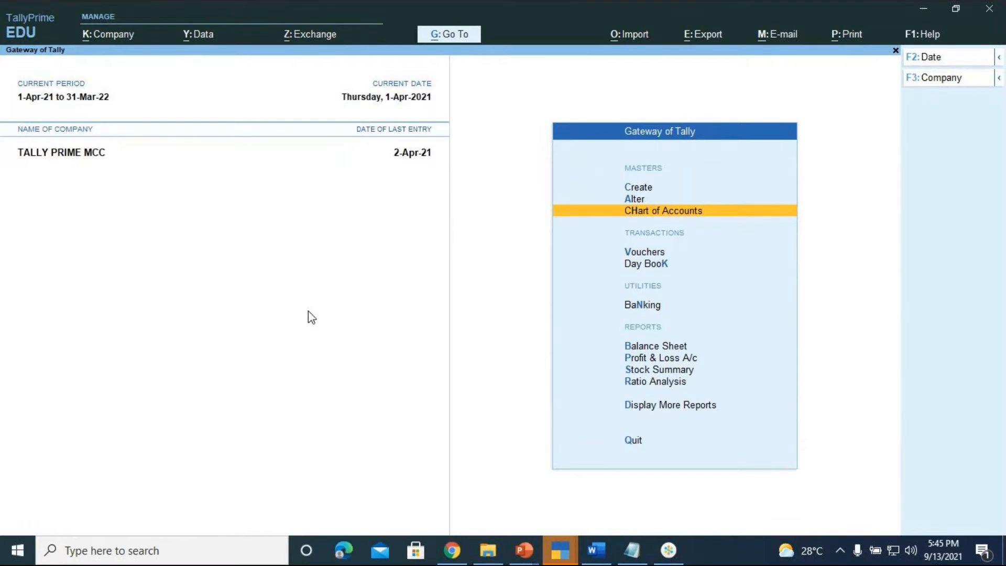
- View the lists of stock groups and stock items among the inventory masters in the Chart of Accounts
key("Return")
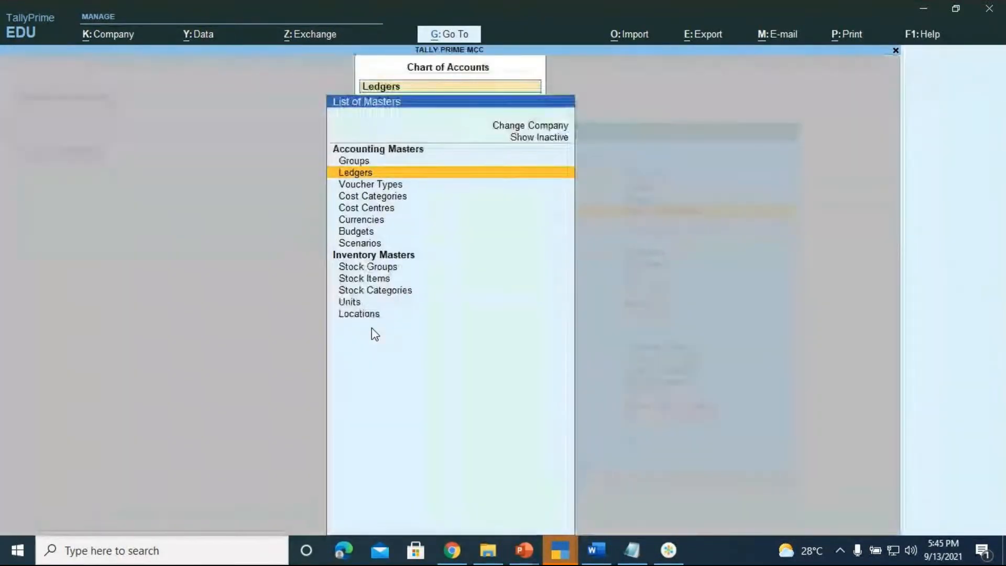
key("Down")
key("Down")
key("Down")
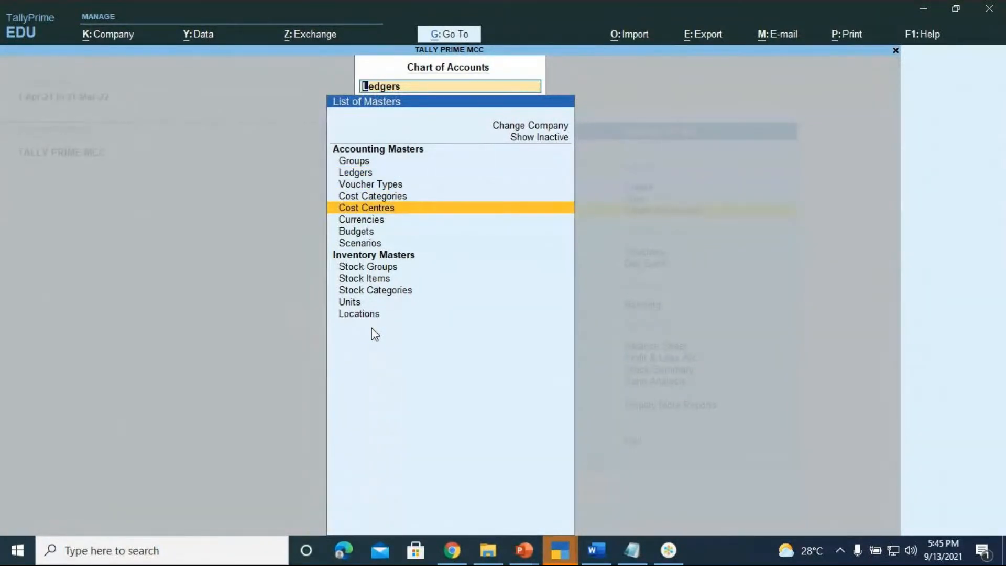
key("Down")
key("Down")
key("Down")
key("Down")
key("Down")
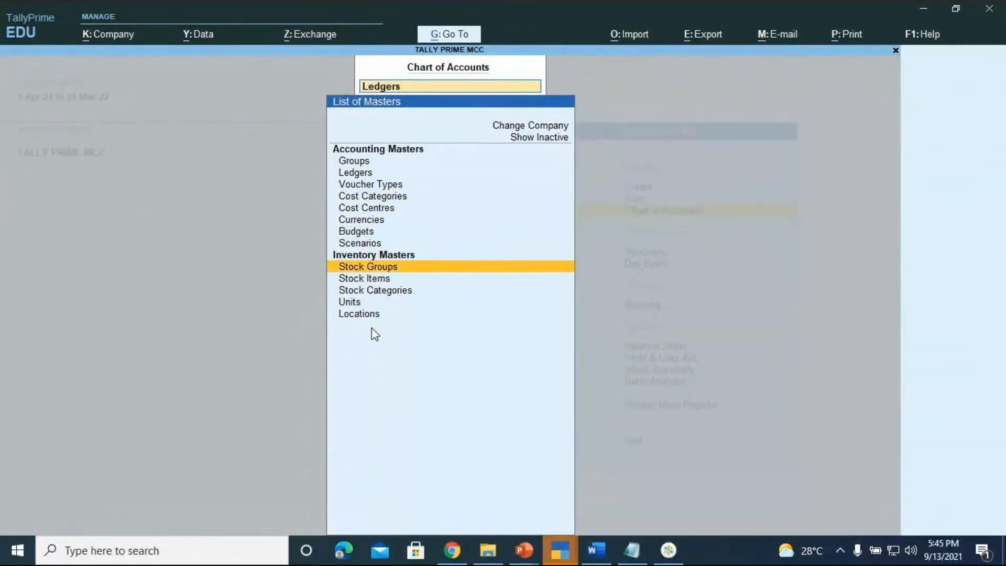
key("Return")
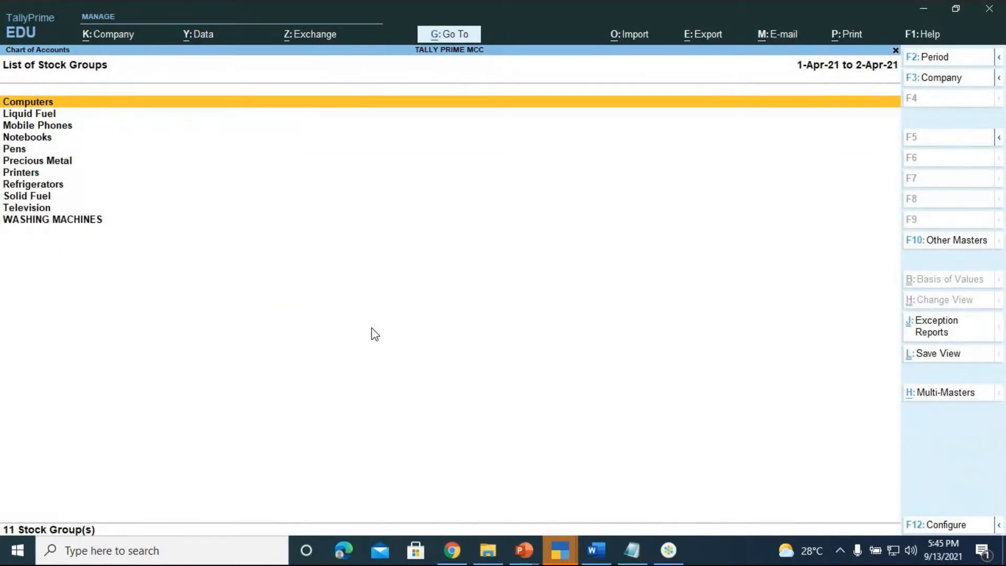
key("Escape")
key("Down")
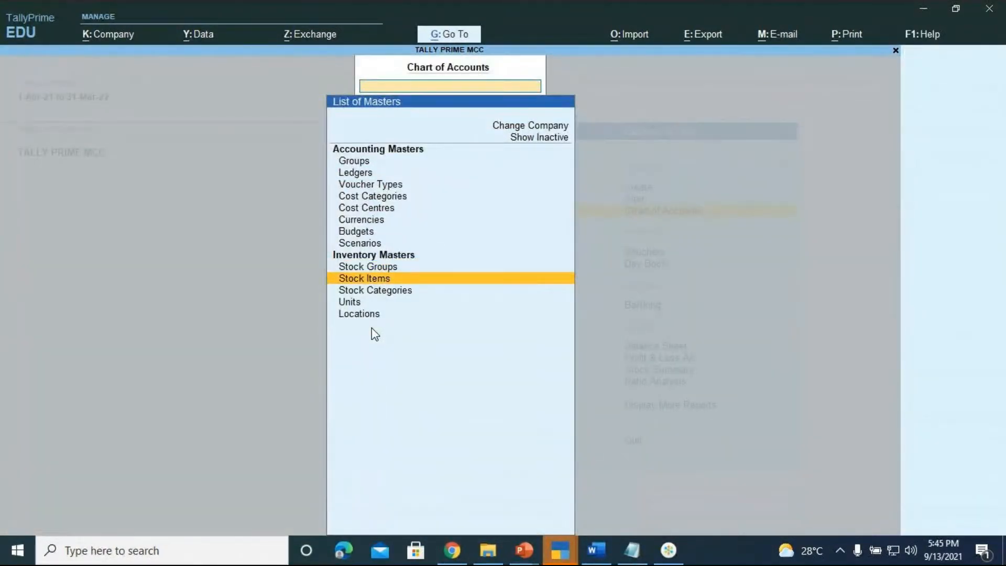
key("Return")
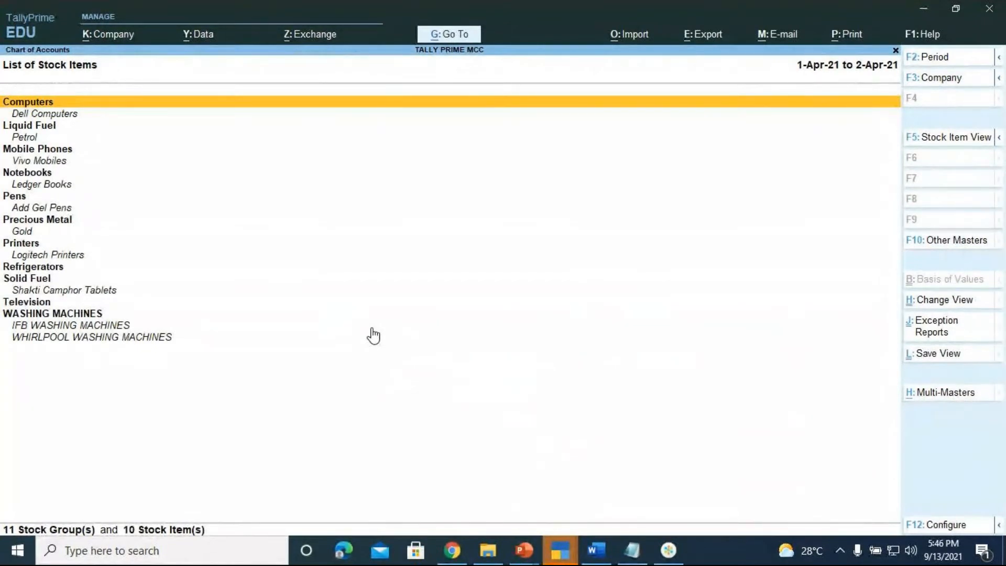
- View the lists of stock categories and units among the inventory masters in the Chart of Accounts
key("Escape")
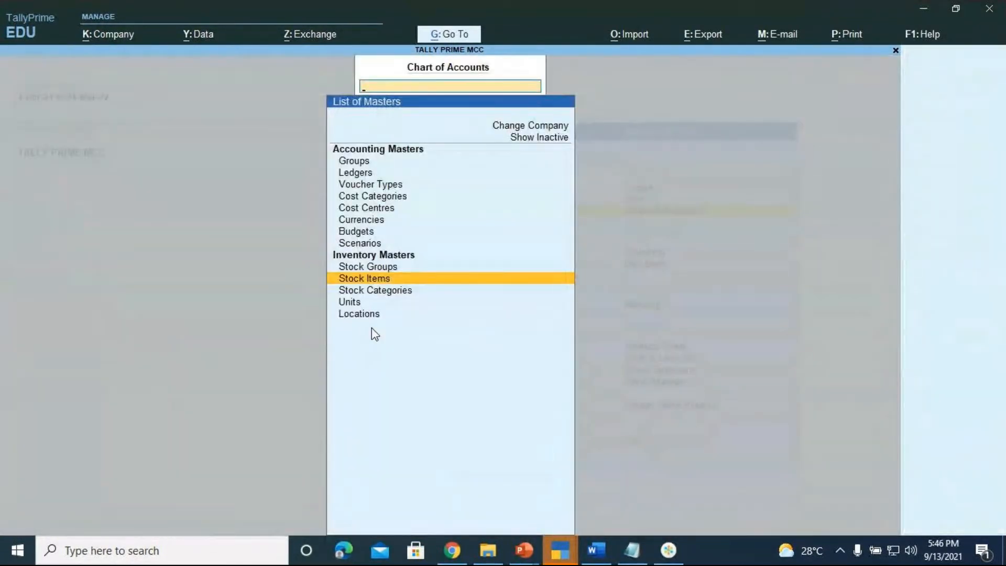
key("Down")
key("Return")
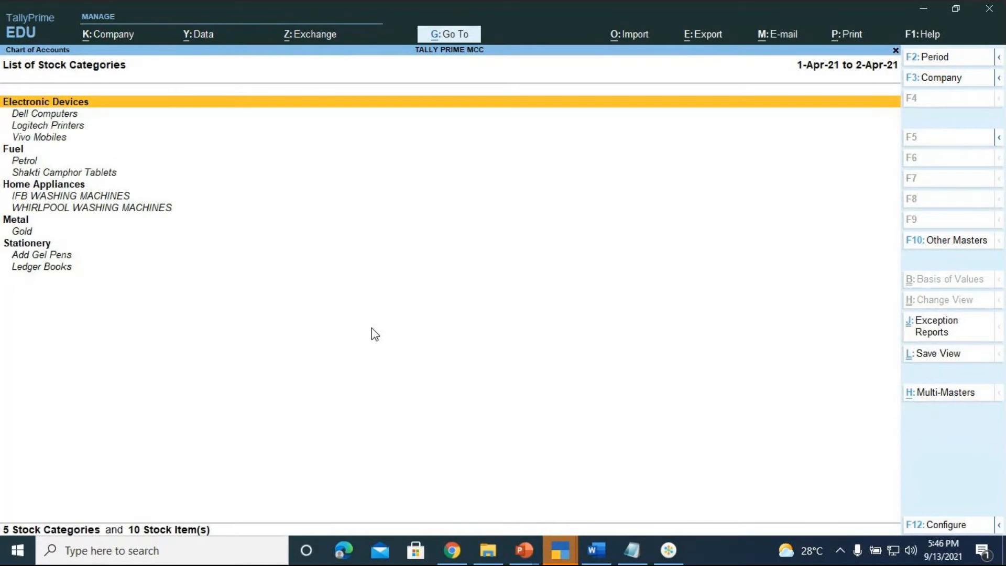
key("Escape")
key("Down")
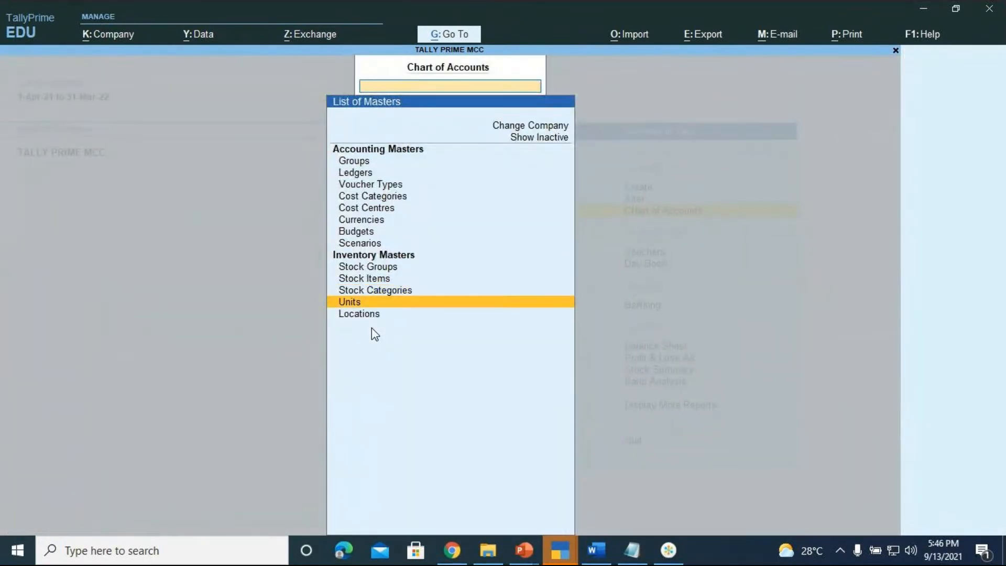
key("Return")
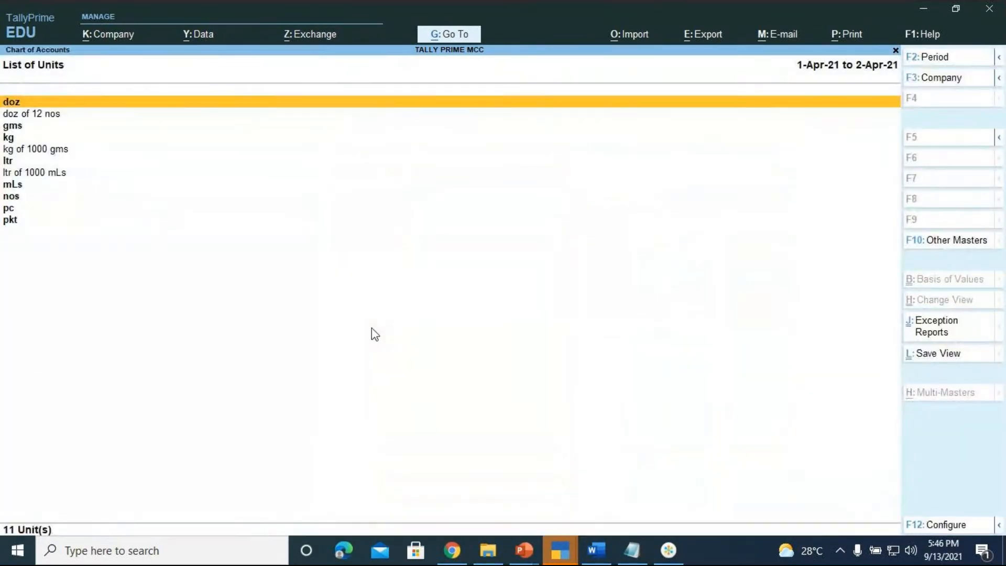
- View the list of locations and its display name configuration, and return to the Gateway of Tally
key("Escape")
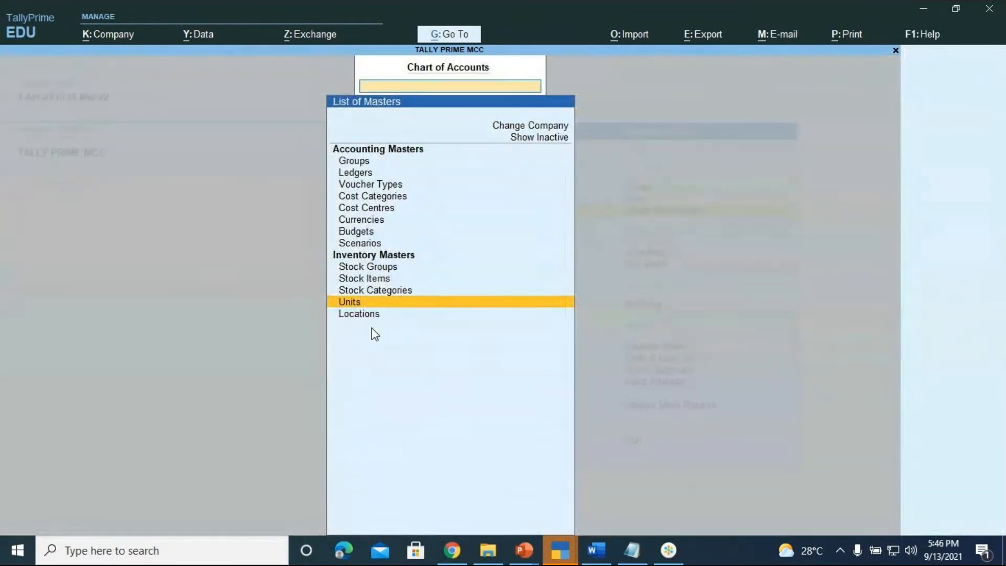
key("Down")
key("Return")
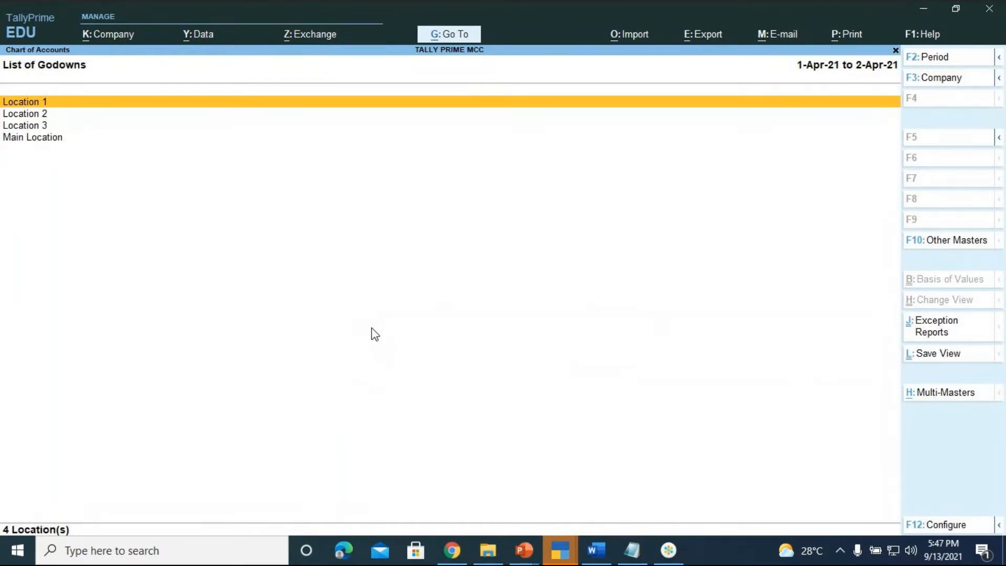
key("F12")
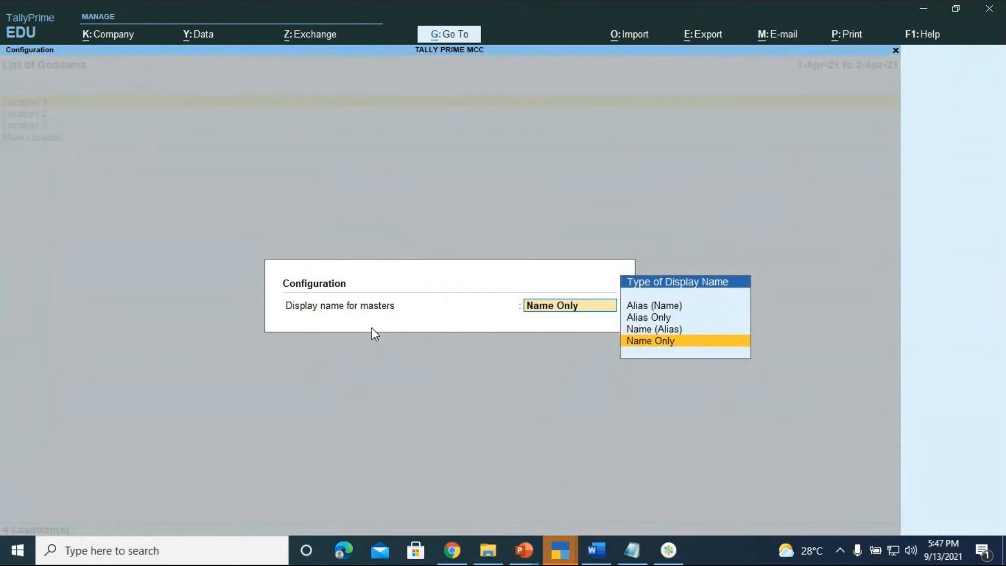
key("Escape")
key("Escape")
key("Escape")
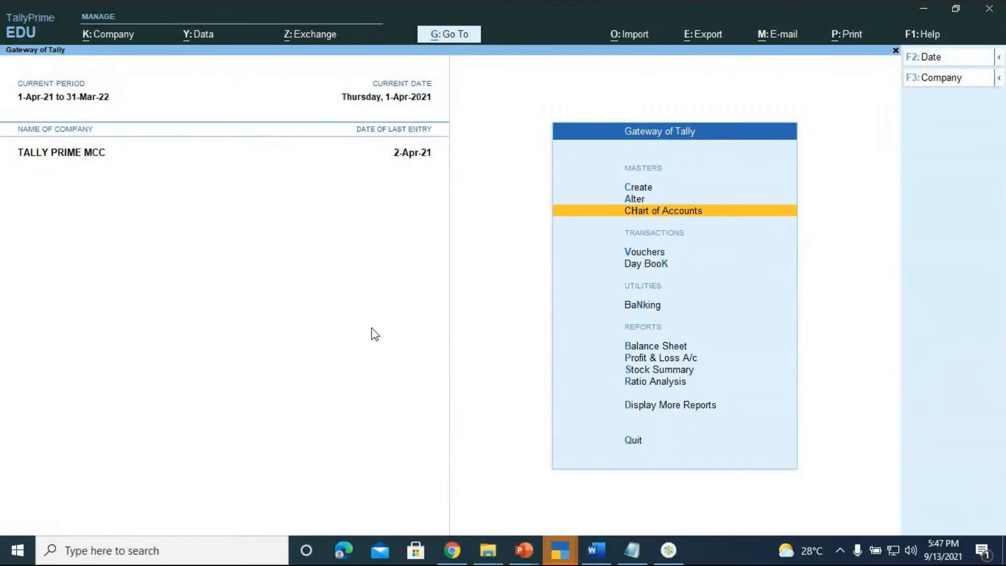
- View the list of ledgers in the Chart of Accounts and return to the Gateway of Tally
key("Return")
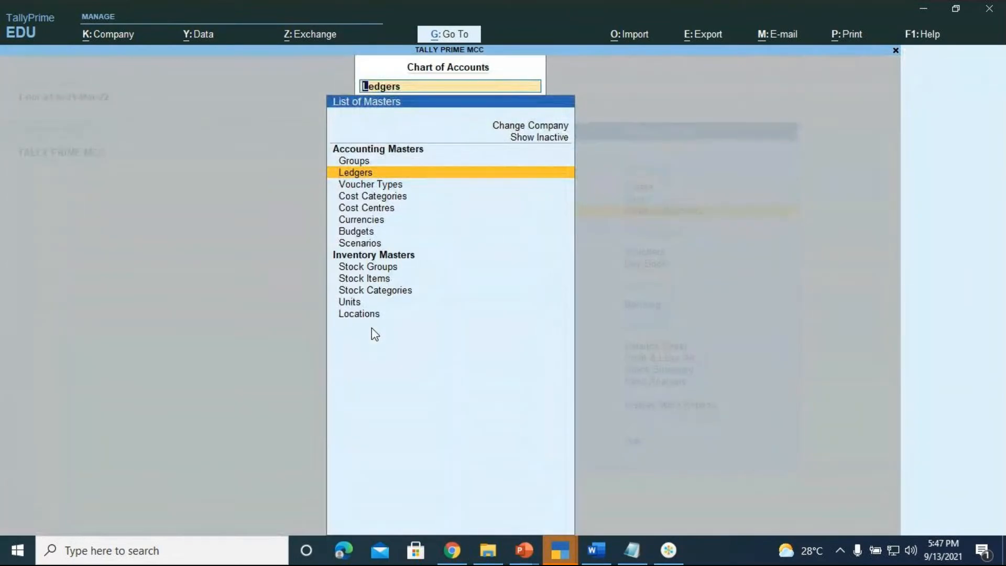
key("Return")
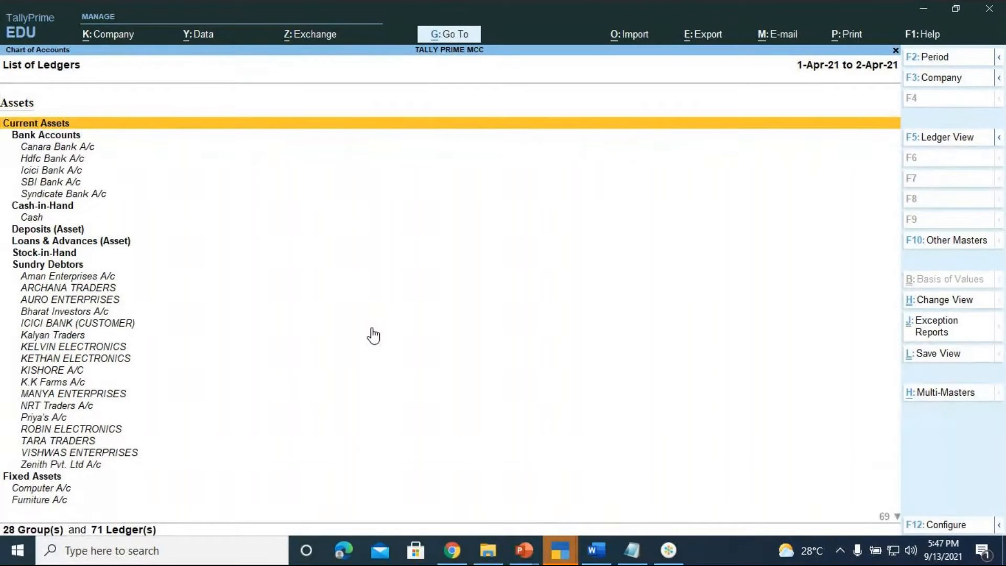
key("Escape")
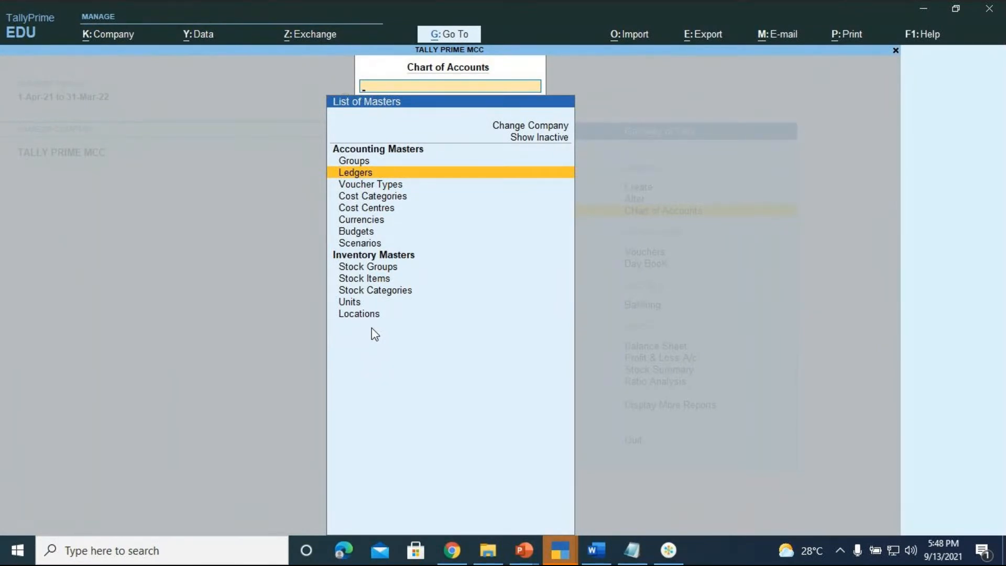
key("Escape")
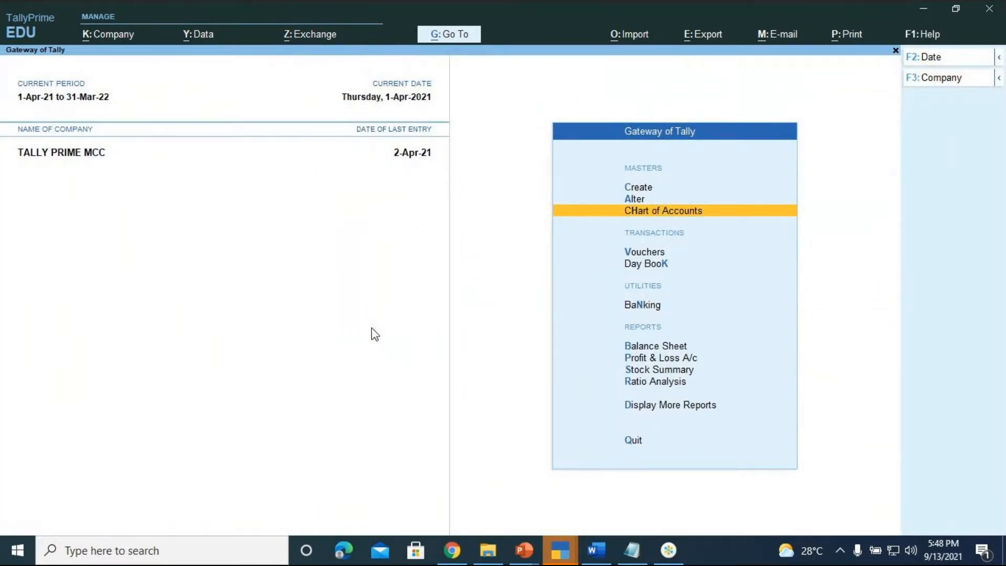
- View the list of groups available for alteration and return to the Gateway of Tally
key("Up")
key("Return")
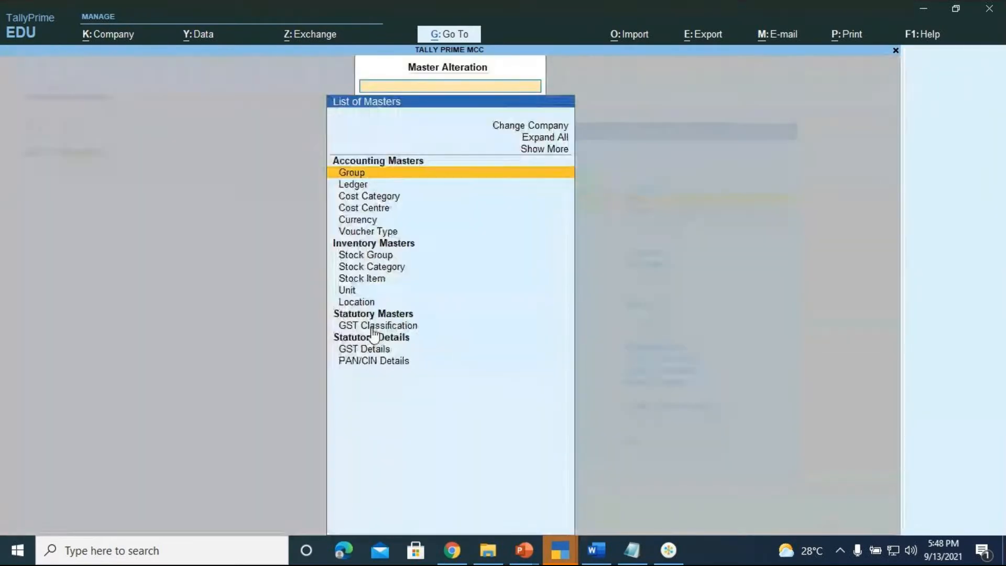
key("Return")
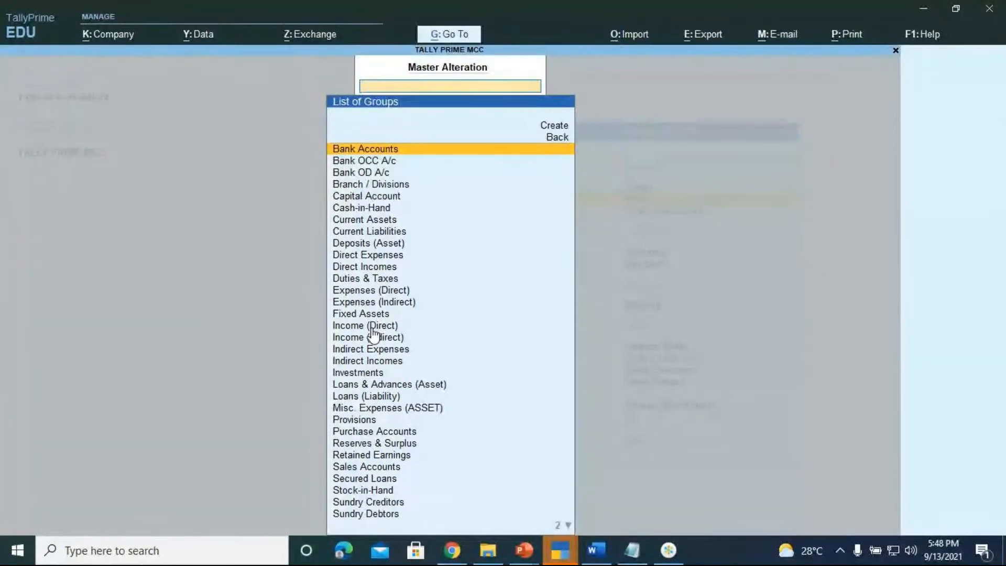
key("Escape")
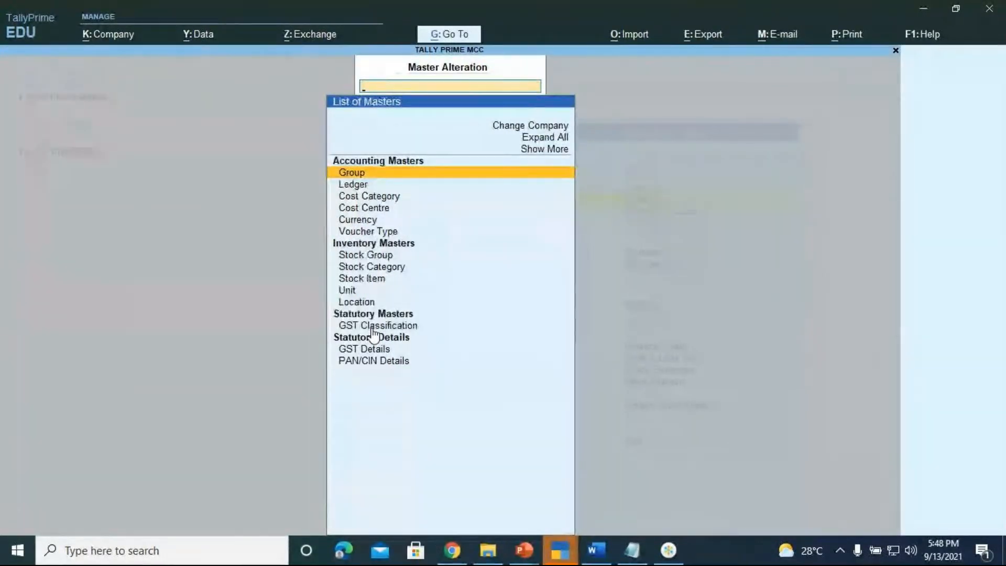
key("Escape")
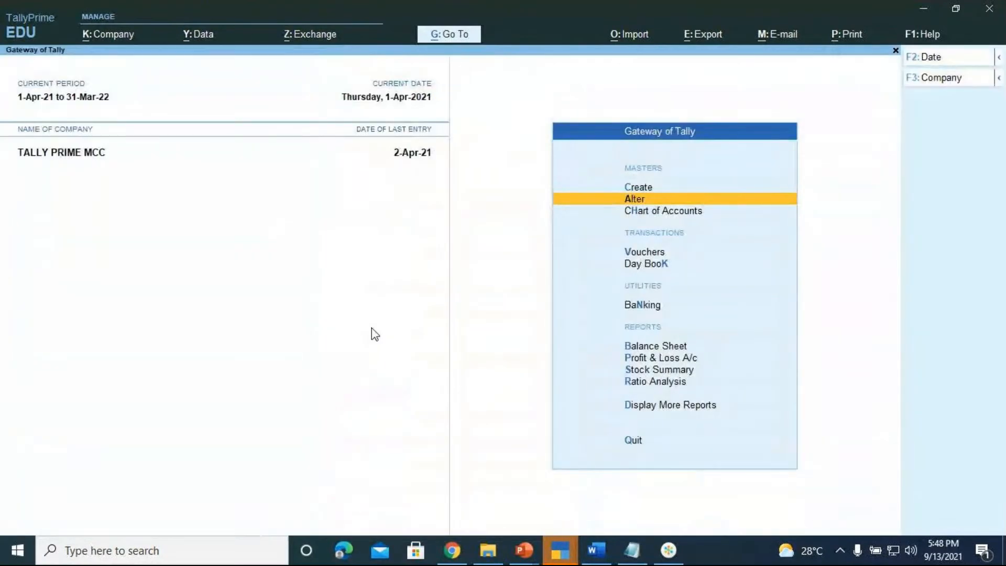
- Start creating an accounting group named RICE TRADERS [BIG BAZAAR], without an alias
key("Up")
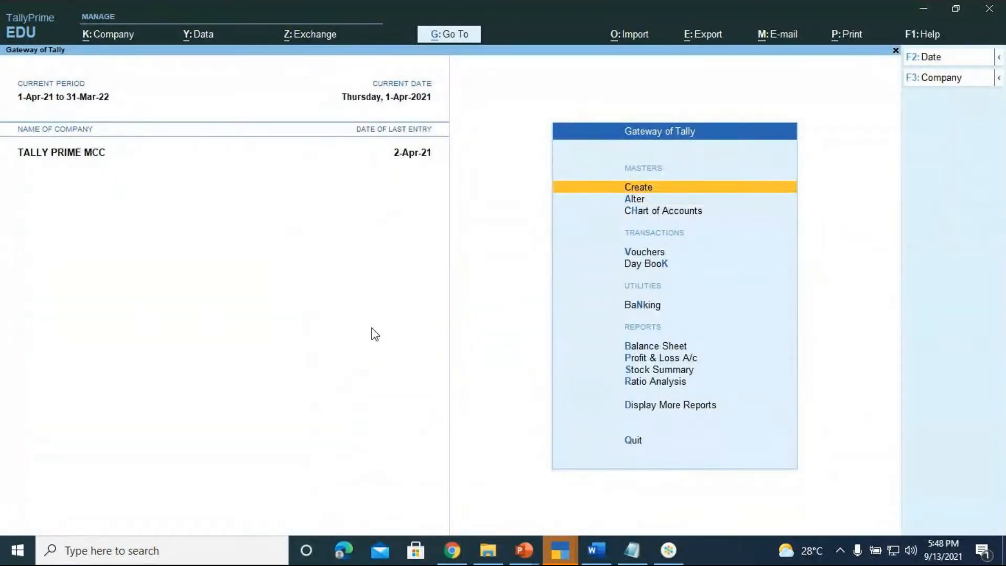
key("Return")
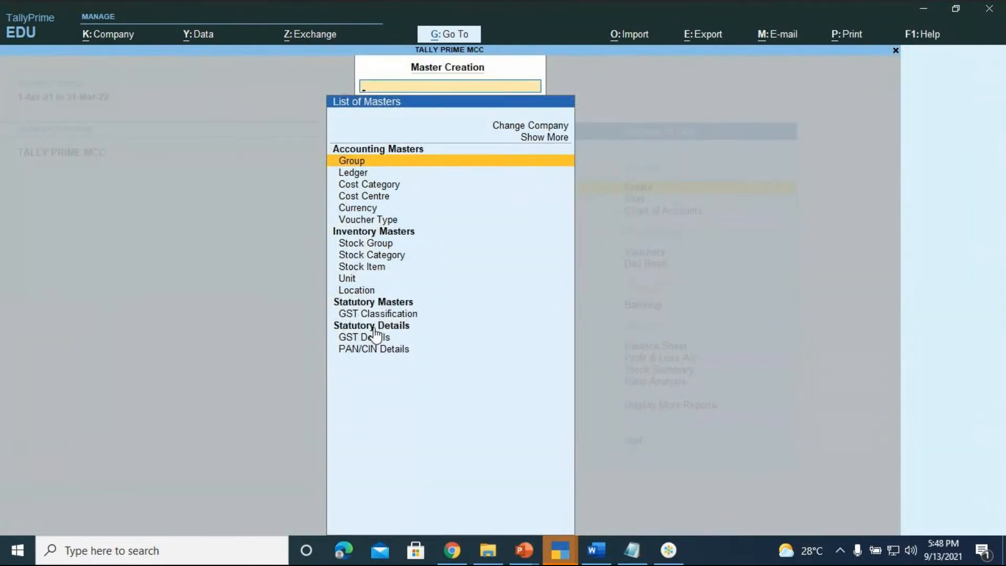
key("Return")
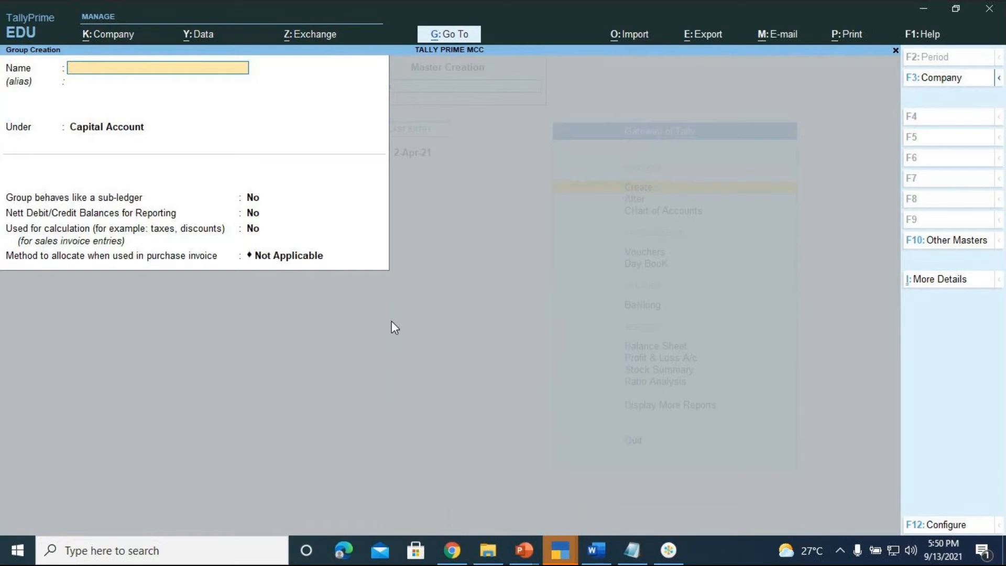
type("RICE R")
key("BackSpace")
type("TRADERS")
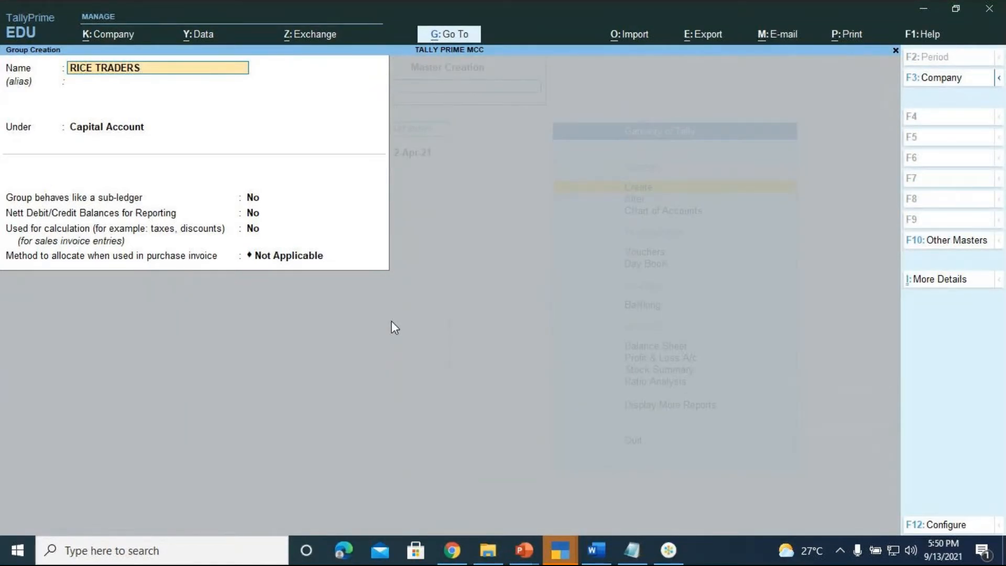
type(" [")
type("BIG BAZAAR]")
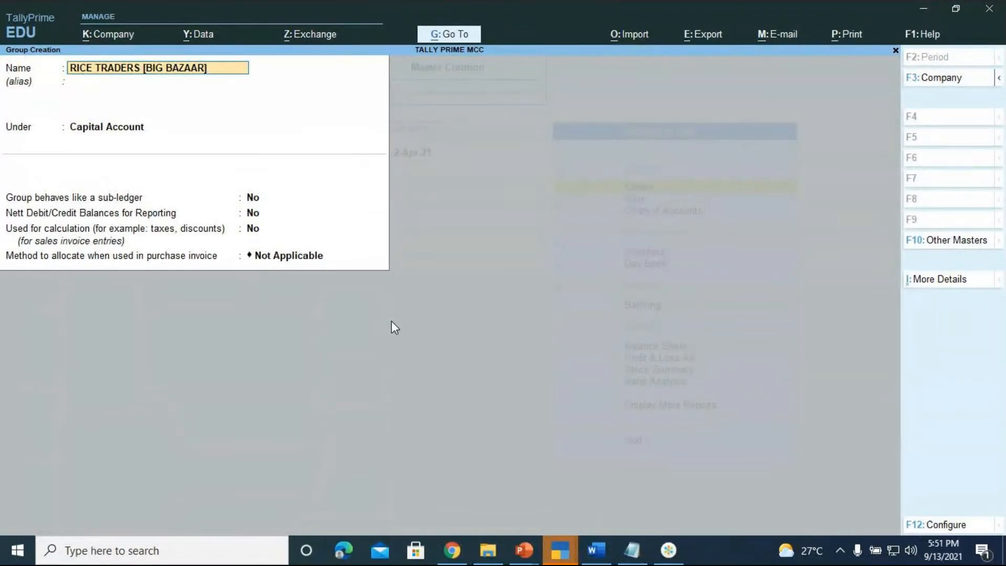
key("Return")
key("Return")
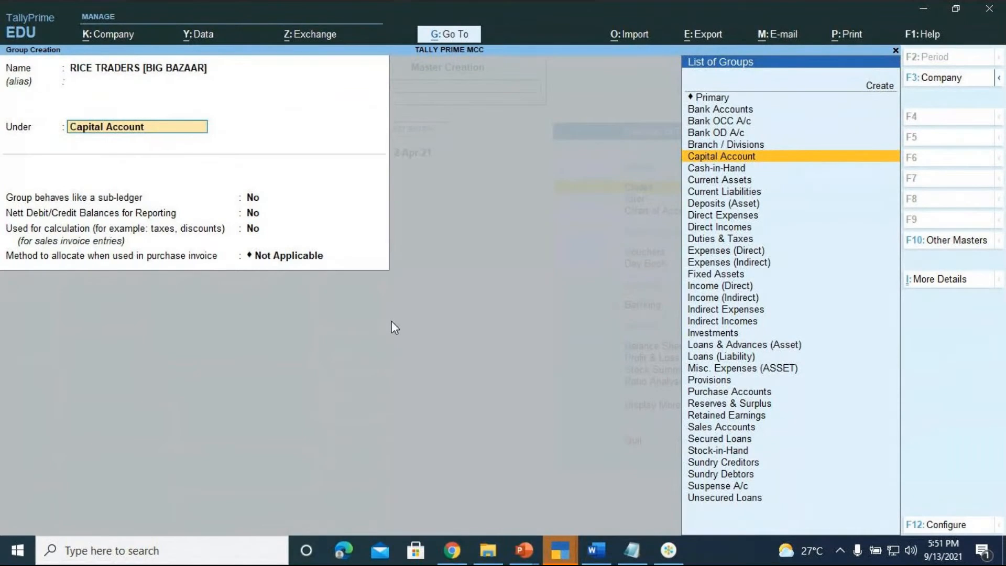
- Place the new group under Sundry Creditors, keep the remaining defaults, save it and return to the Gateway of Tally
type("SUND")
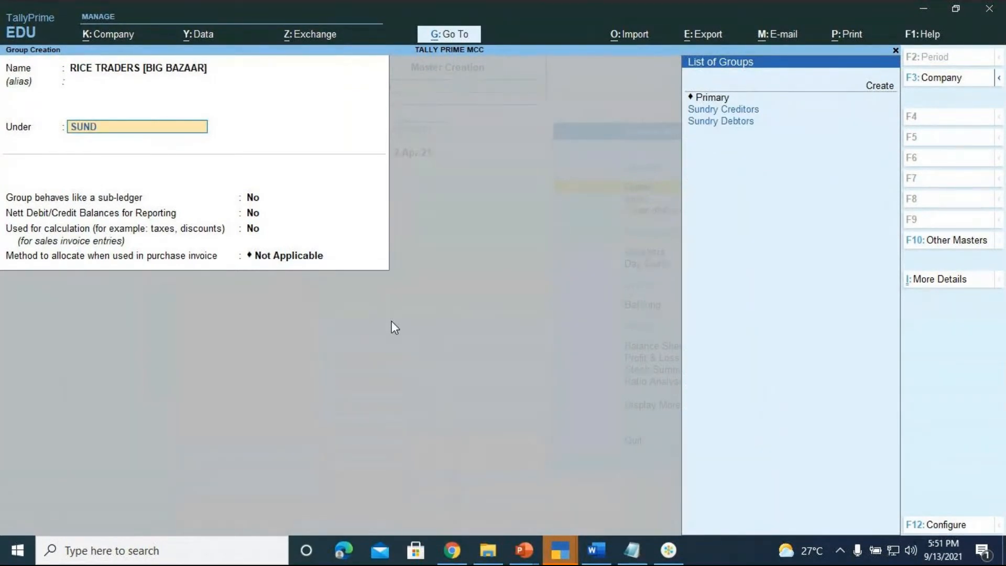
key("Down")
key("Up")
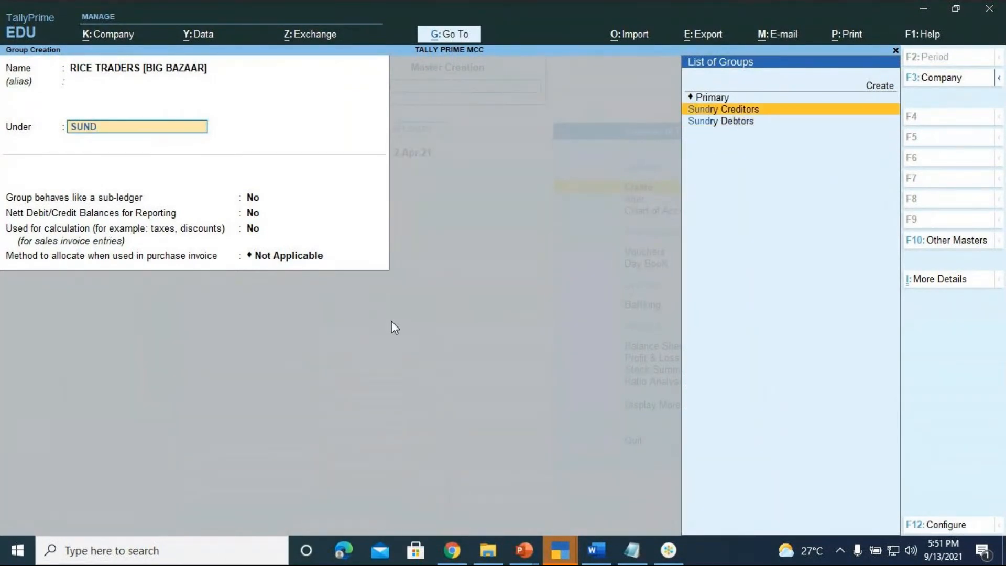
key("Return")
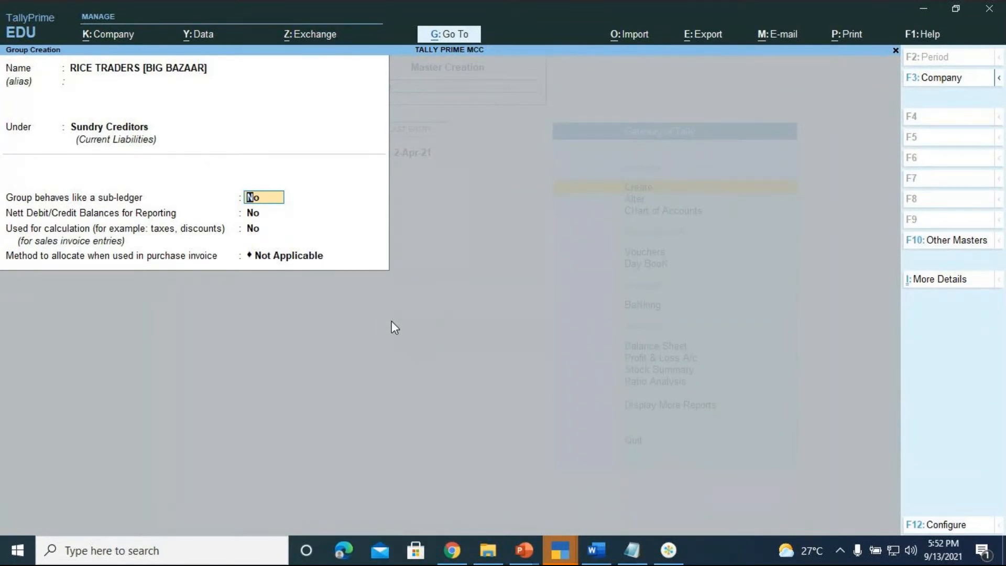
key("Return")
key("Return")
key("Return")
key("Return")
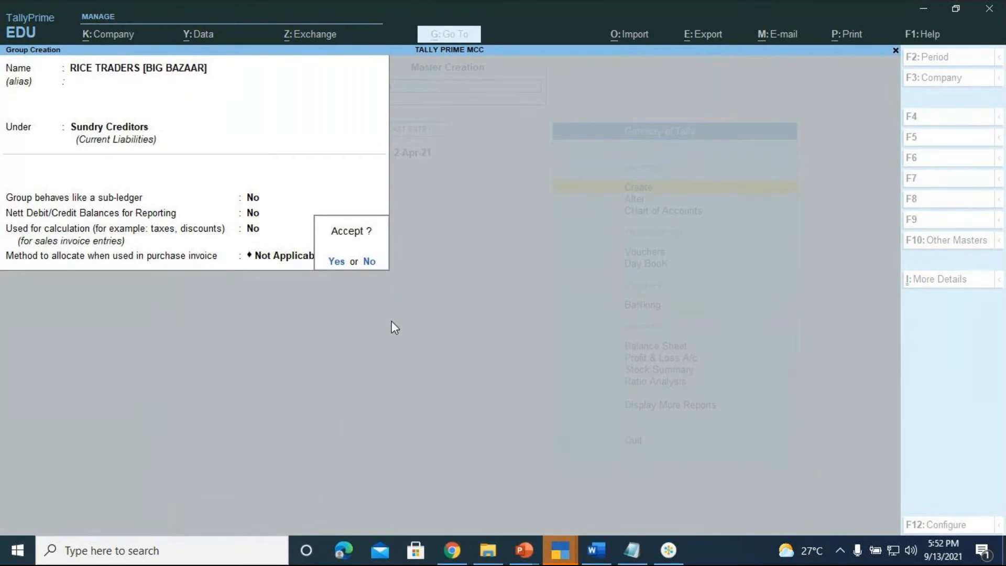
key("Return")
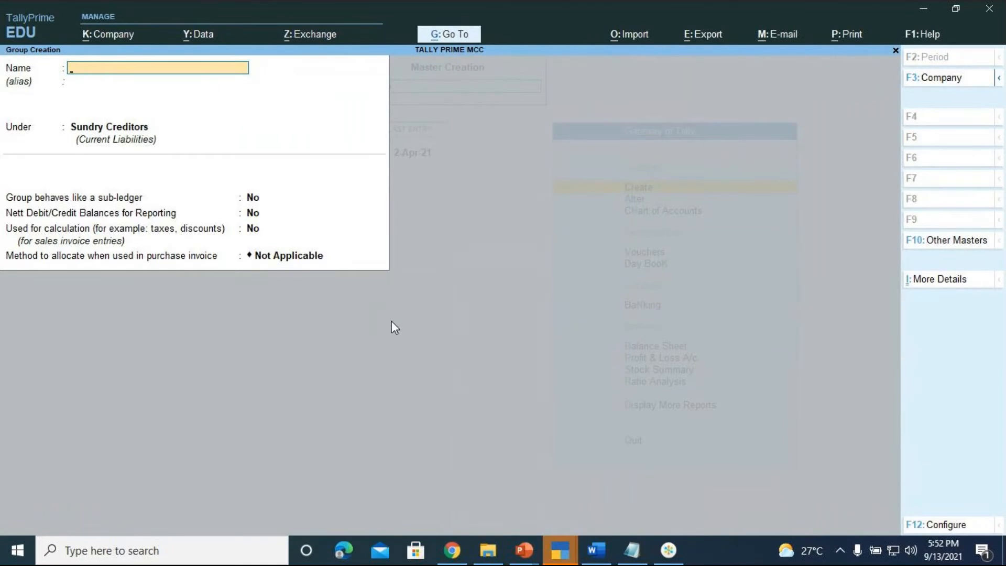
key("Escape")
key("Return")
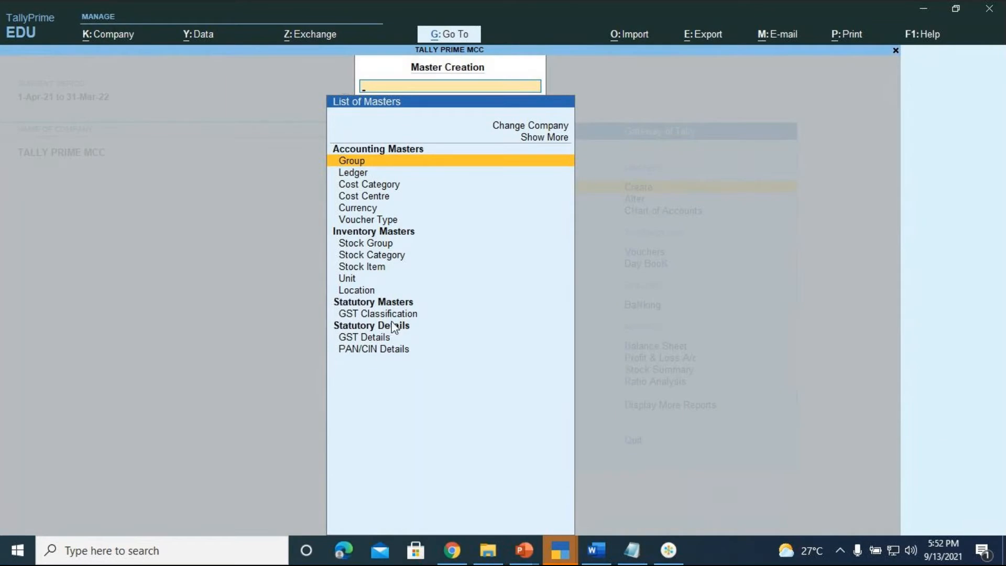
key("Escape")
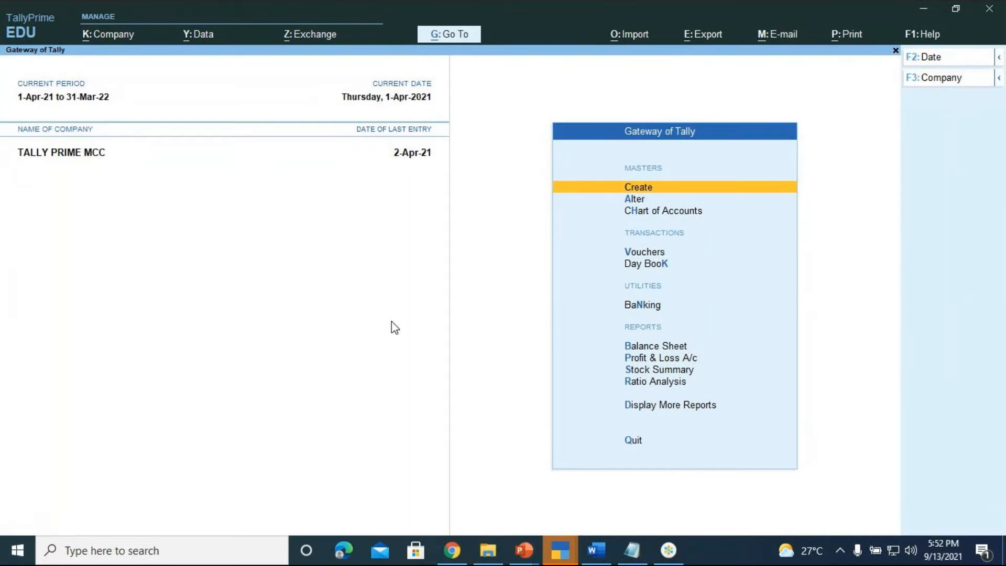
key("Down")
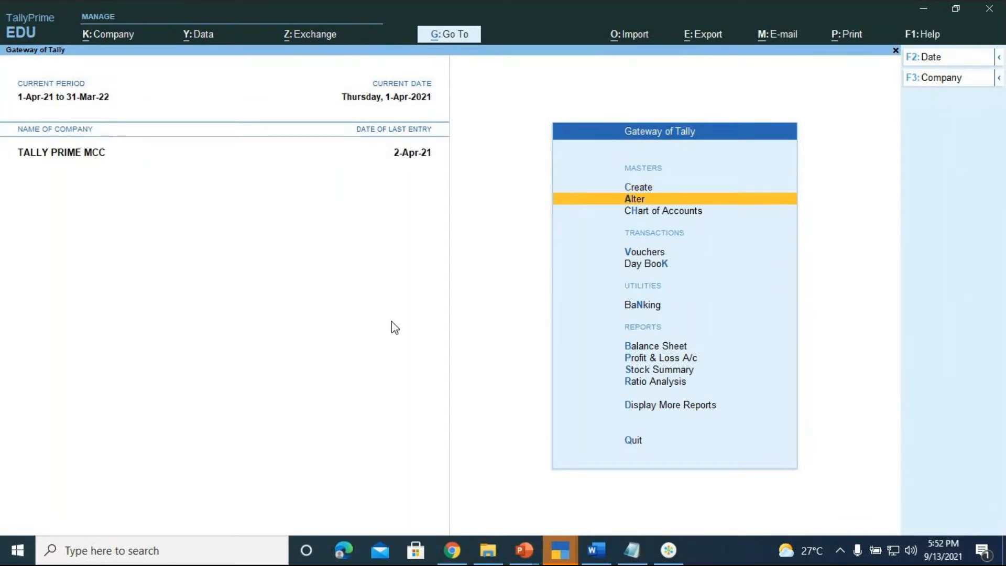
key("Return")
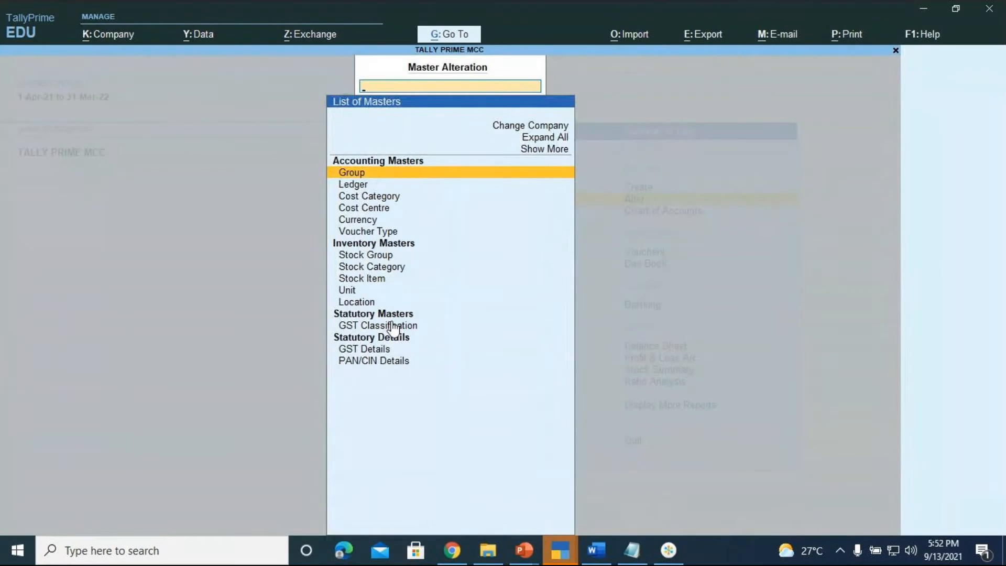
key("Escape")
key("Up")
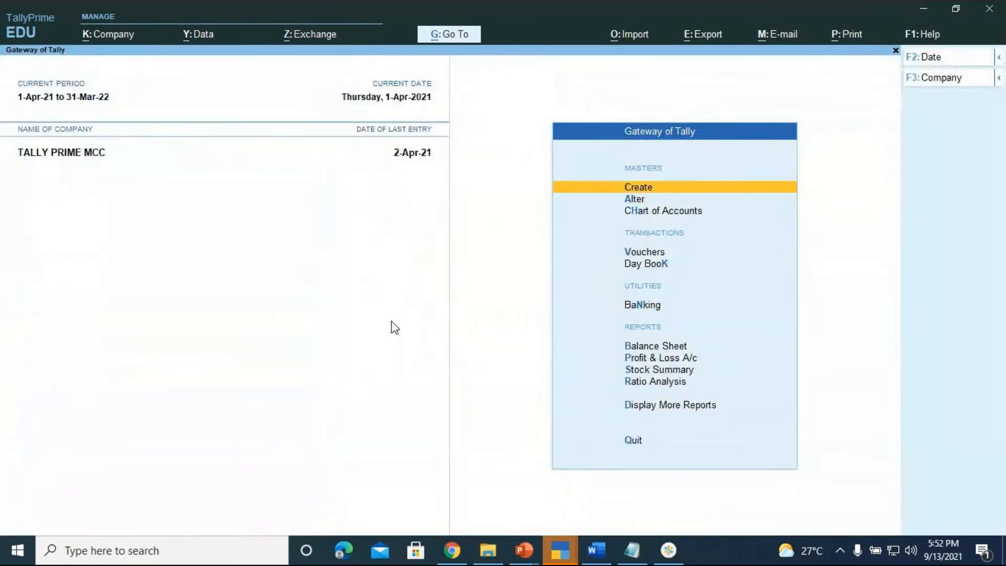
- View the RICE TRADERS [BIG BAZAAR] group in alteration mode and return to the Gateway of Tally without changing it
key("Down")
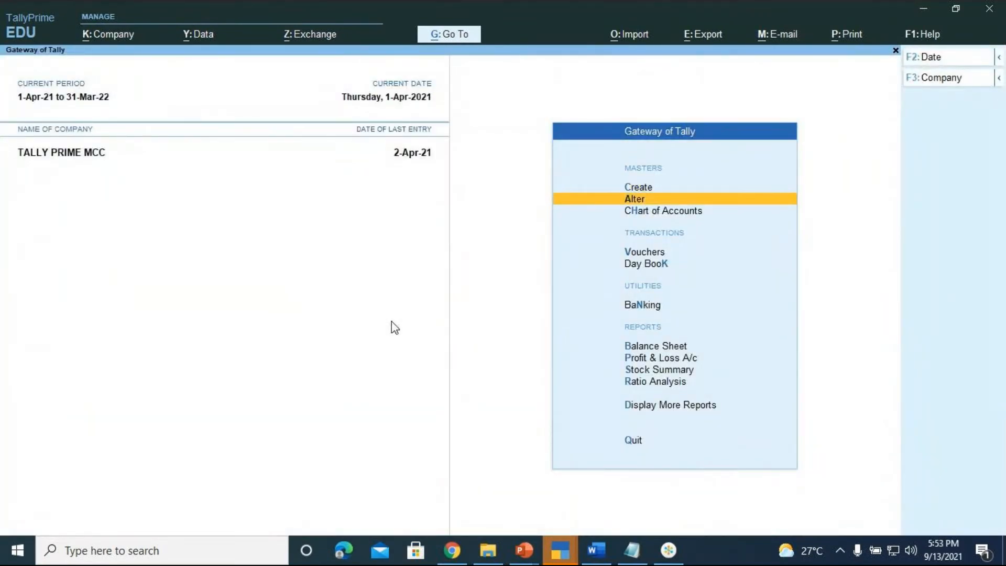
key("Return")
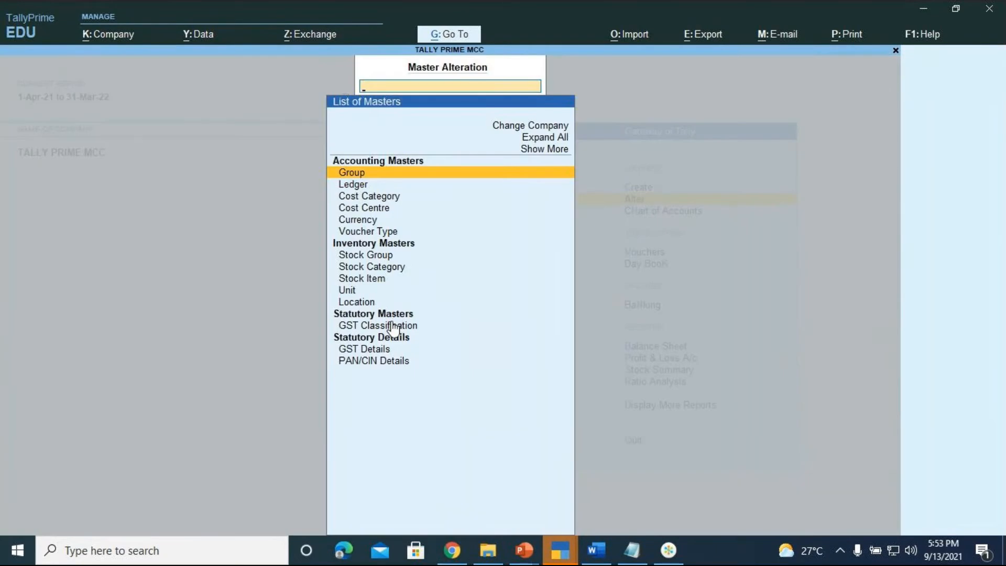
key("Return")
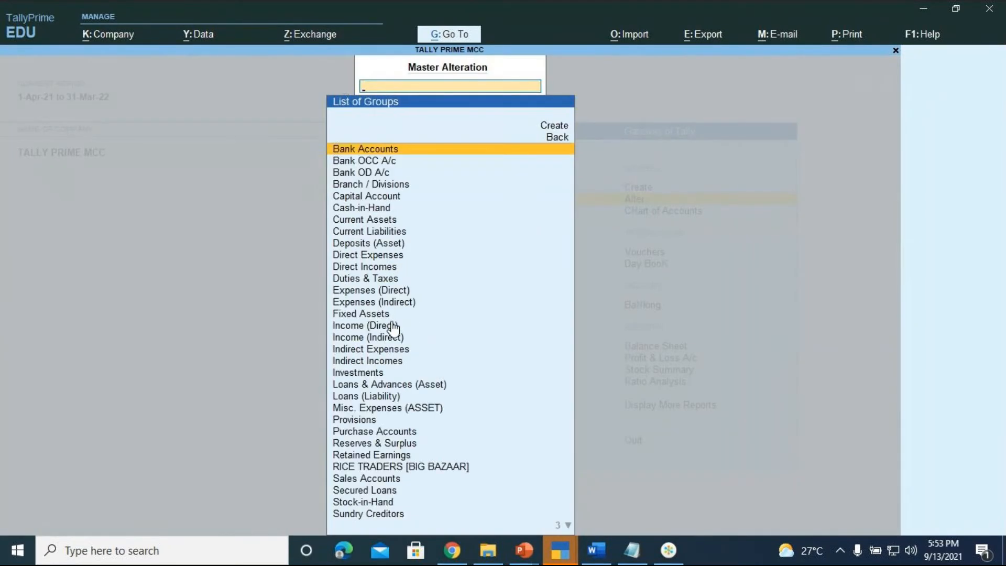
key("Down")
key("Down")
key("Down")
key("Down")
key("Down")
key("Down")
key("Down")
key("Down")
key("Down")
key("Down")
key("Down")
key("Down")
key("Down")
key("Down")
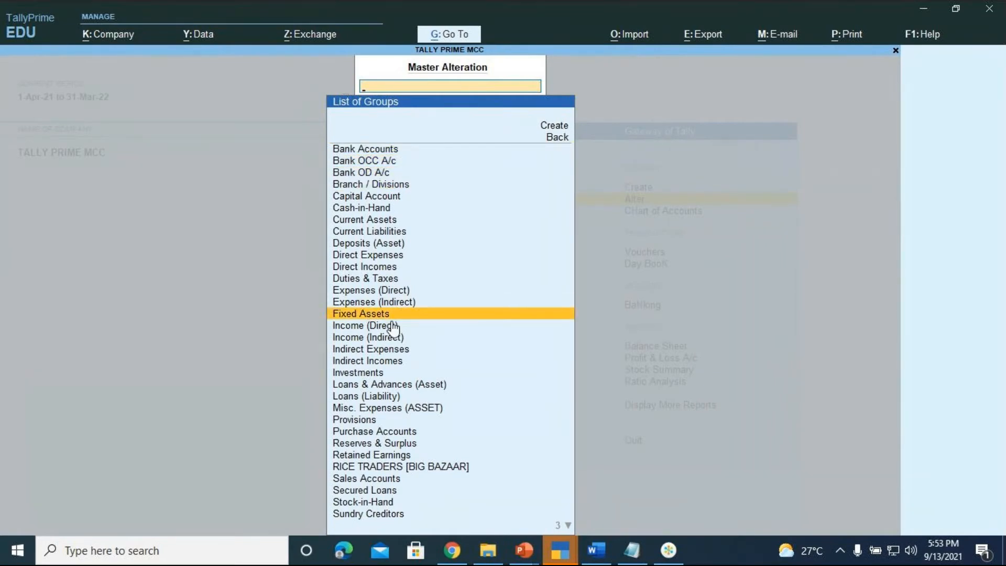
key("Down")
key("Down")
key("Down")
key("Down")
key("Down")
key("Down")
key("Down")
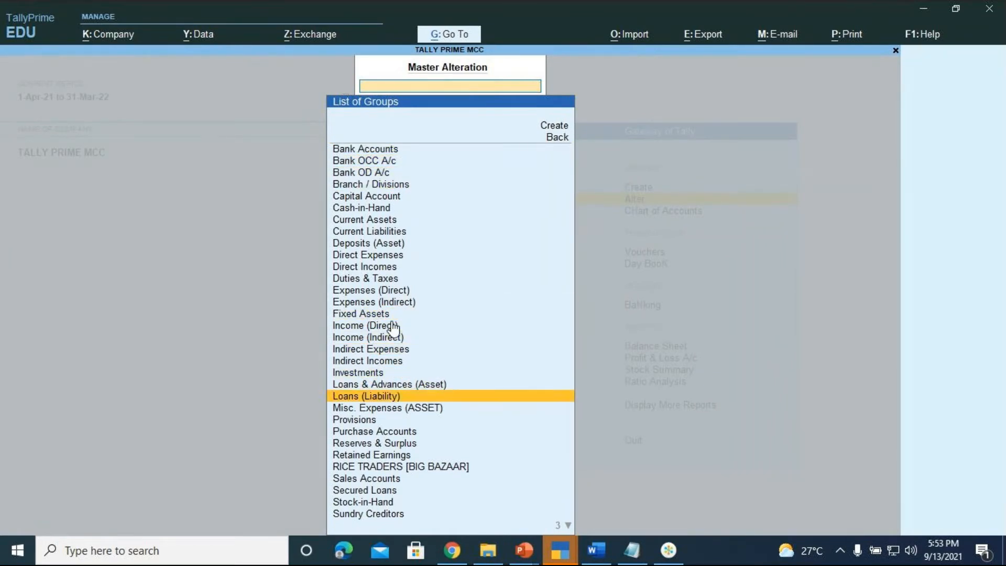
key("Down")
key("Down")
key("Down")
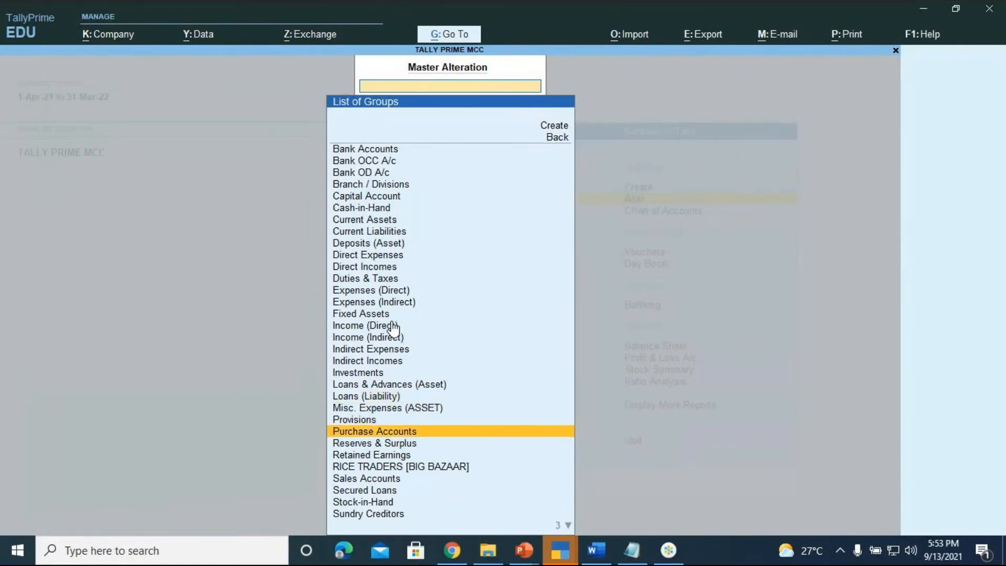
key("Down")
key("Down")
key("Down")
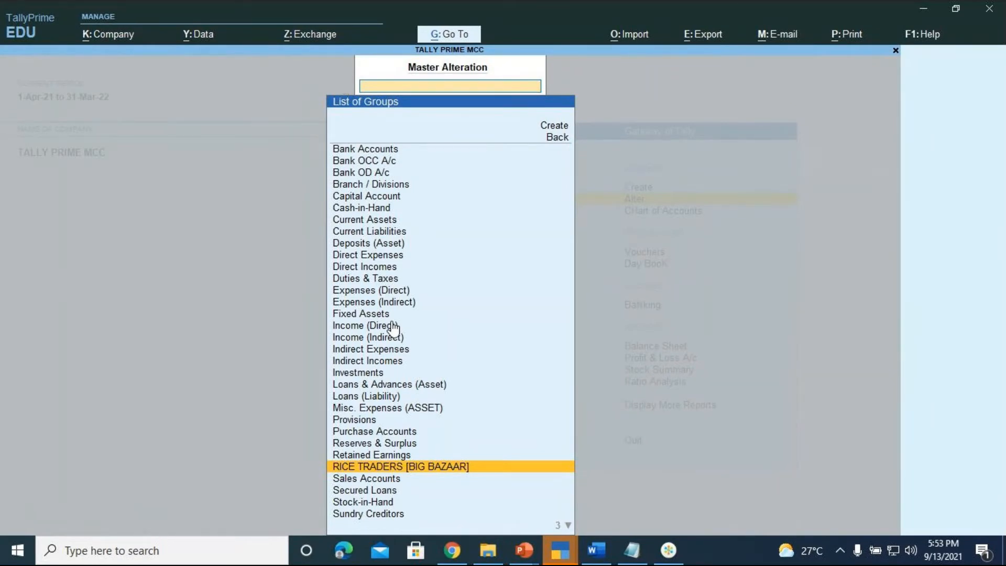
key("Return")
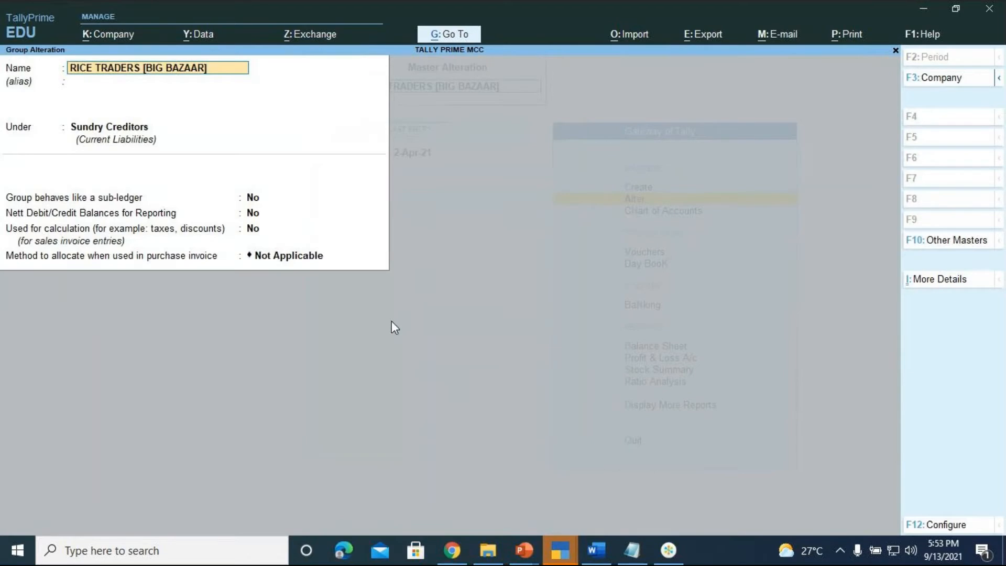
key("Escape")
key("Escape")
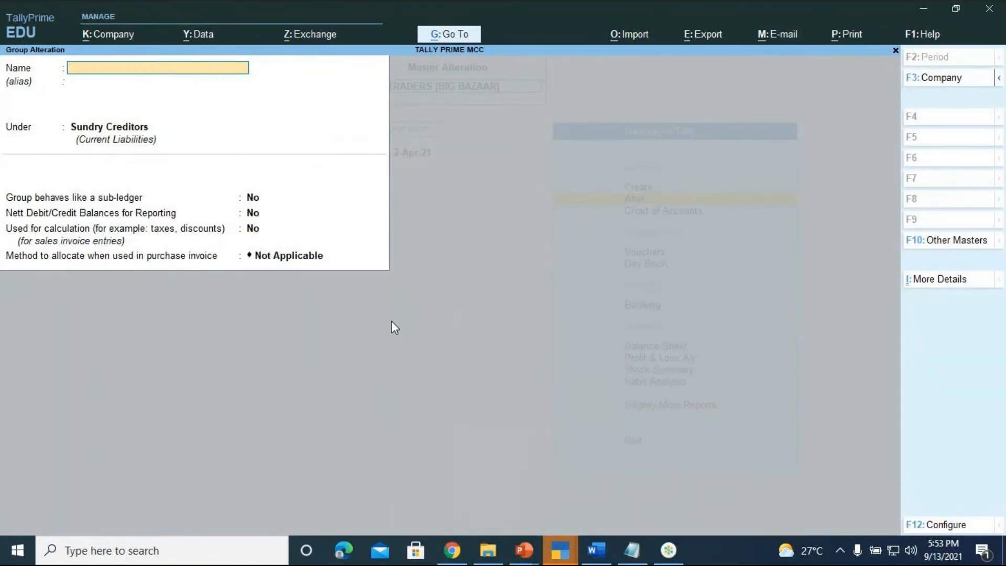
key("Return")
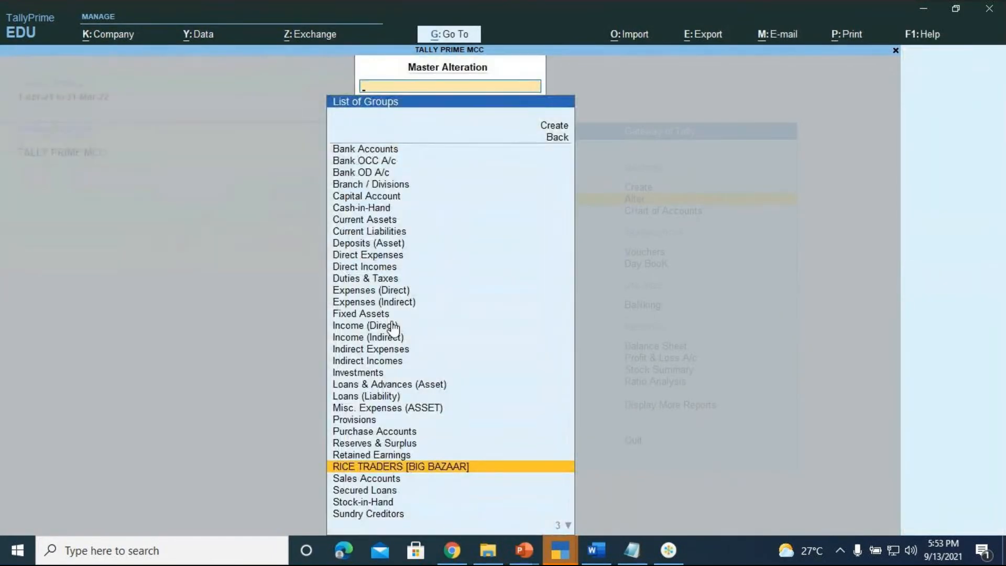
key("Escape")
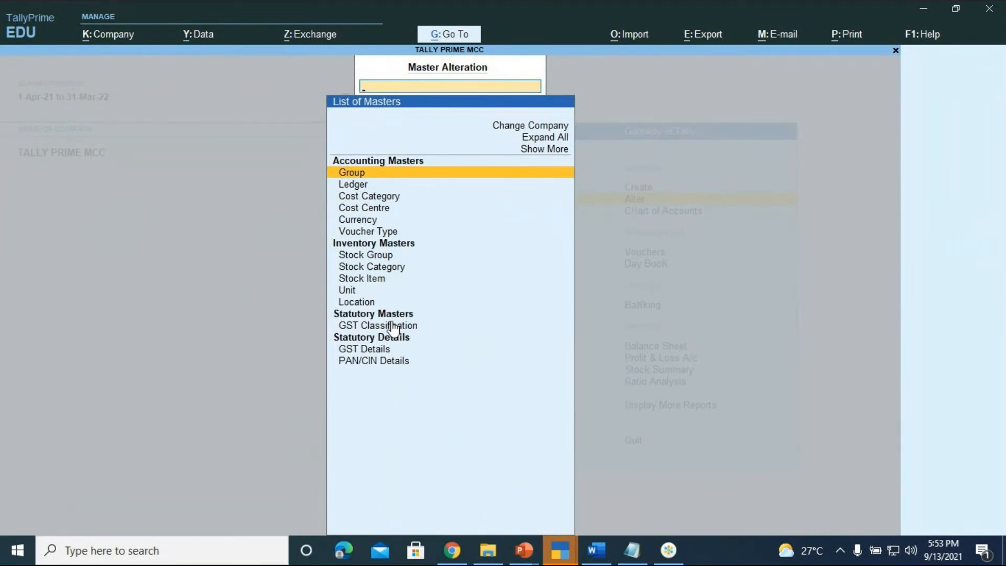
key("Down")
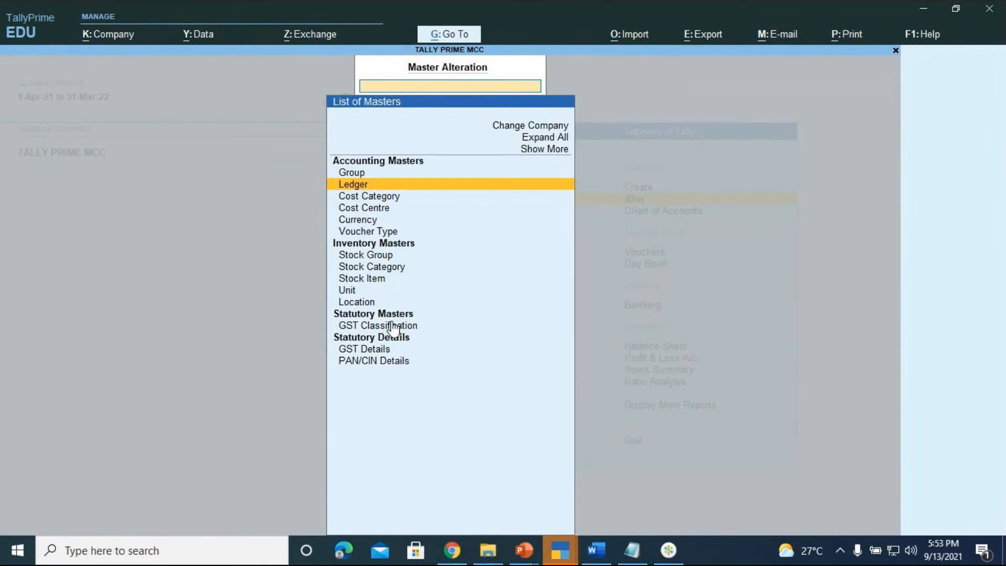
key("Escape")
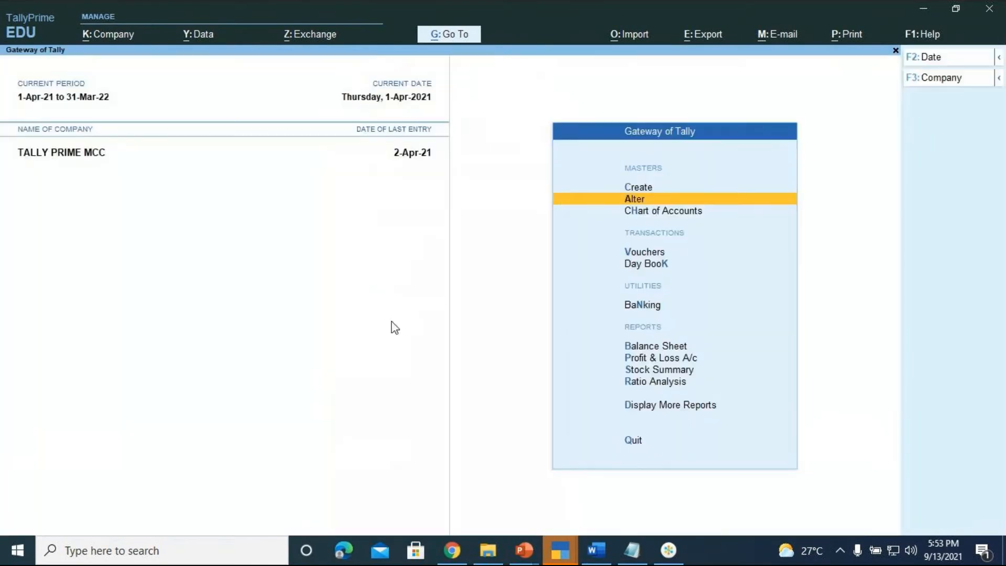
- Start creating a ledger named ANNAPOORNA RICE TRADERS A/C, without an alias
key("Up")
key("Return")
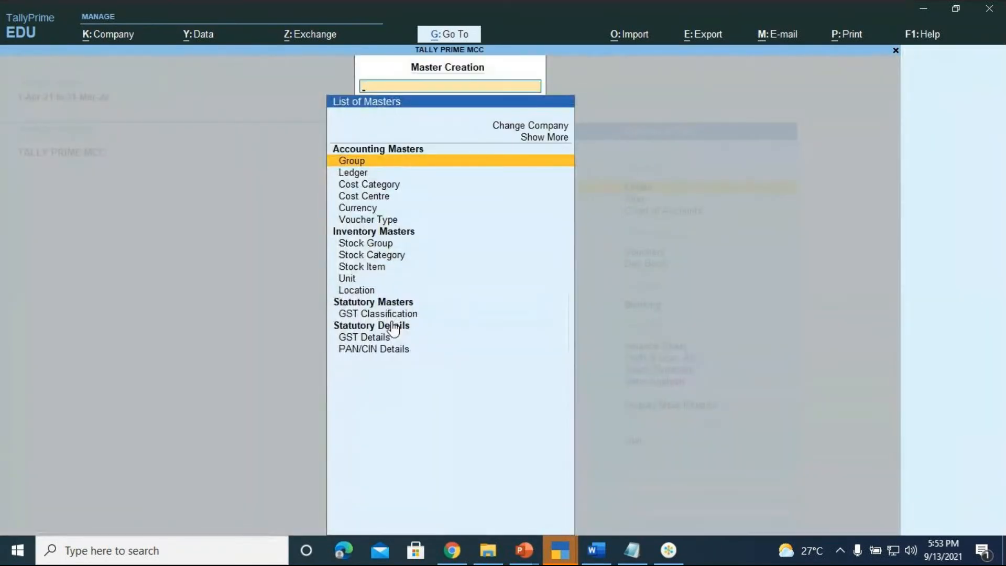
key("Return")
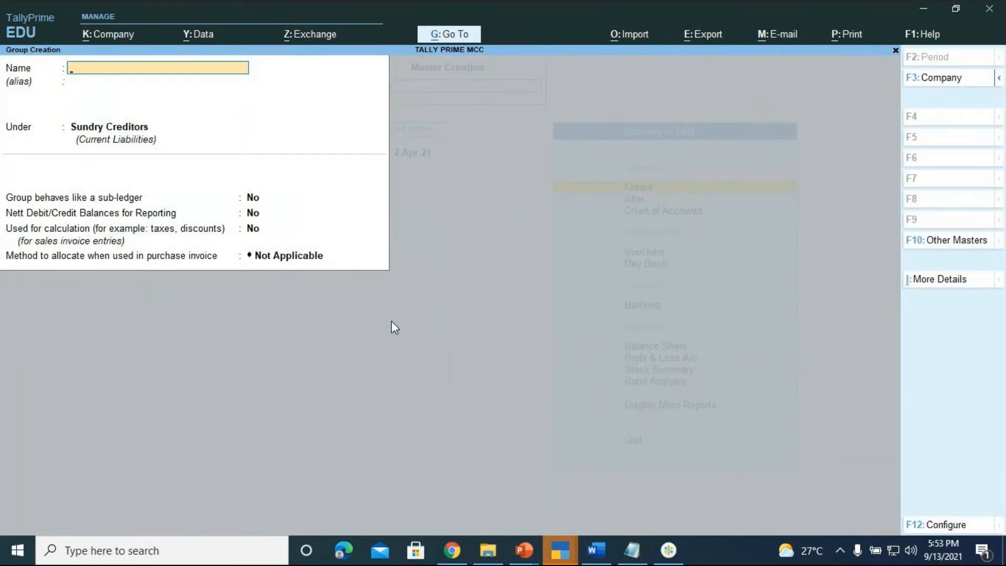
key("Escape")
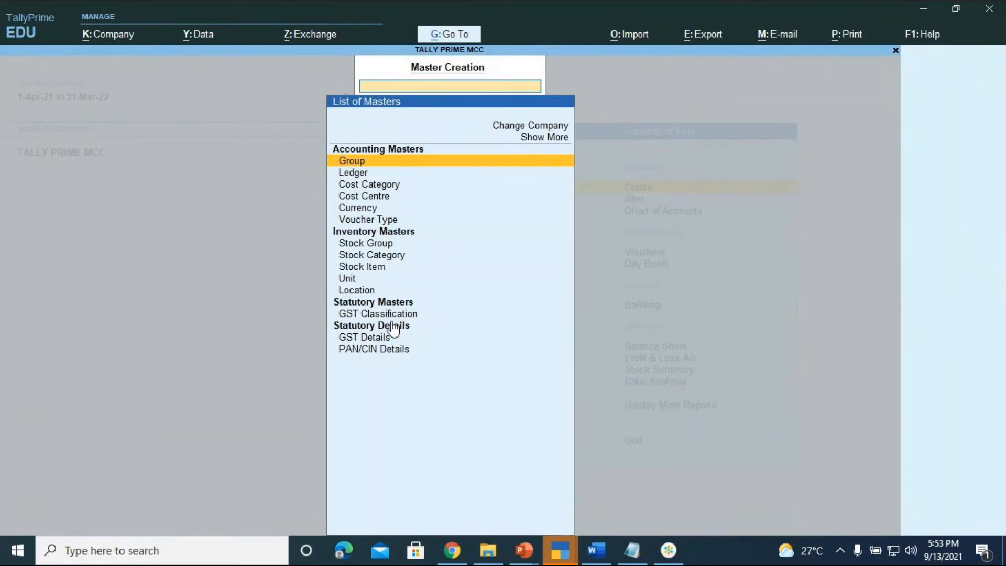
key("Down")
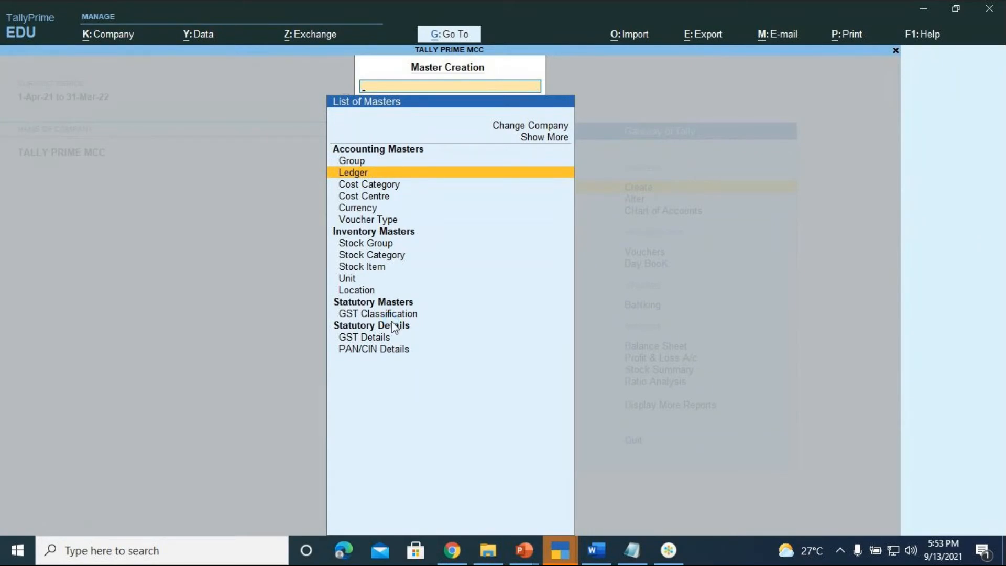
key("Return")
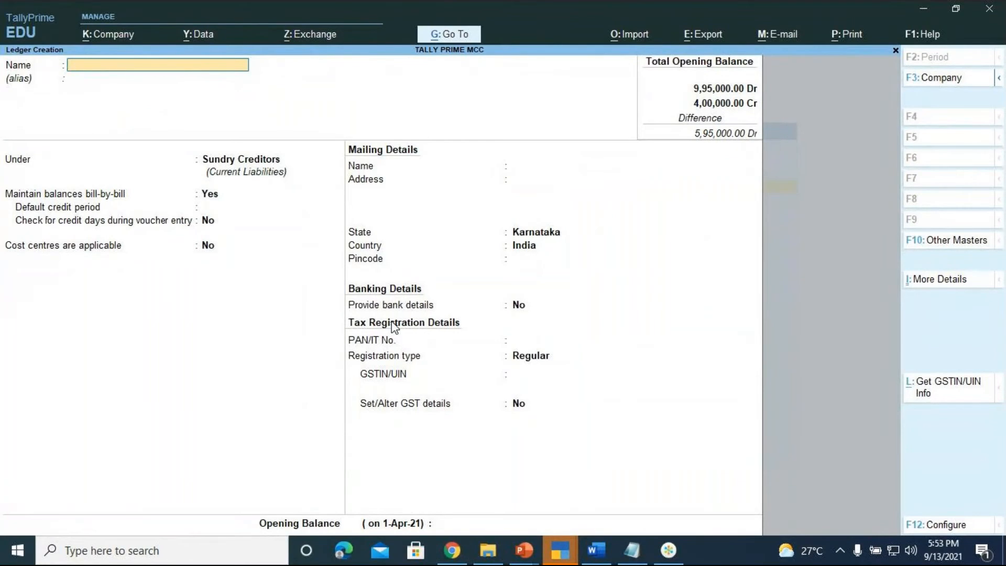
type("ANNAPOORNA RICE")
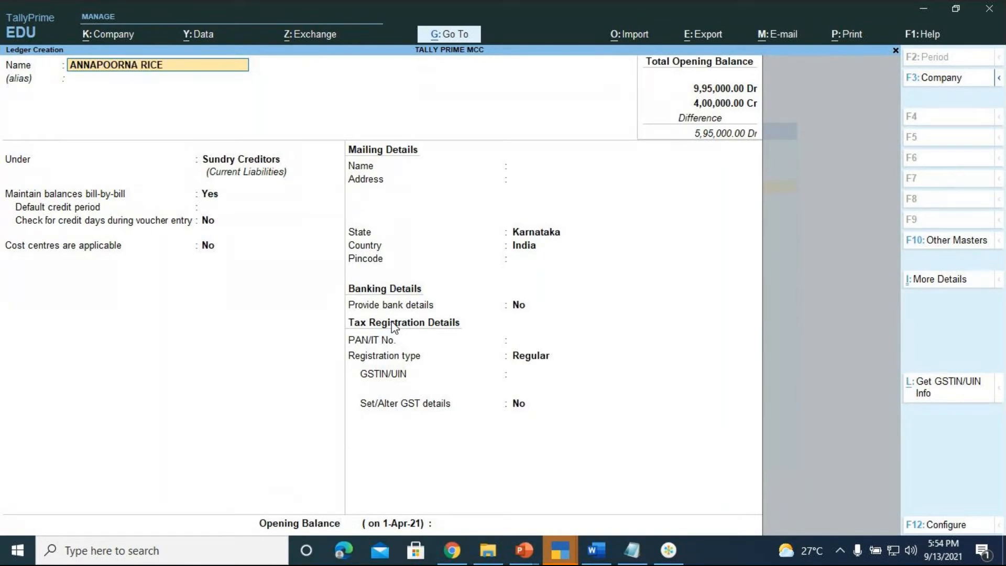
type(" TRADERS A/C")
key("Return")
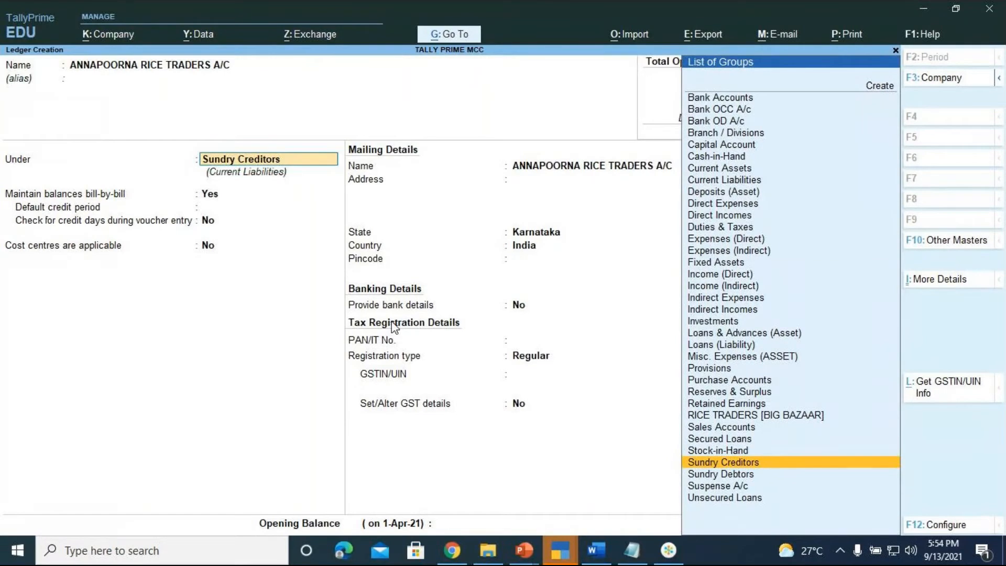
- Place the new ledger under the RICE TRADERS [BIG BAZAAR] group, keep the remaining defaults and save it
key("Up")
key("Up")
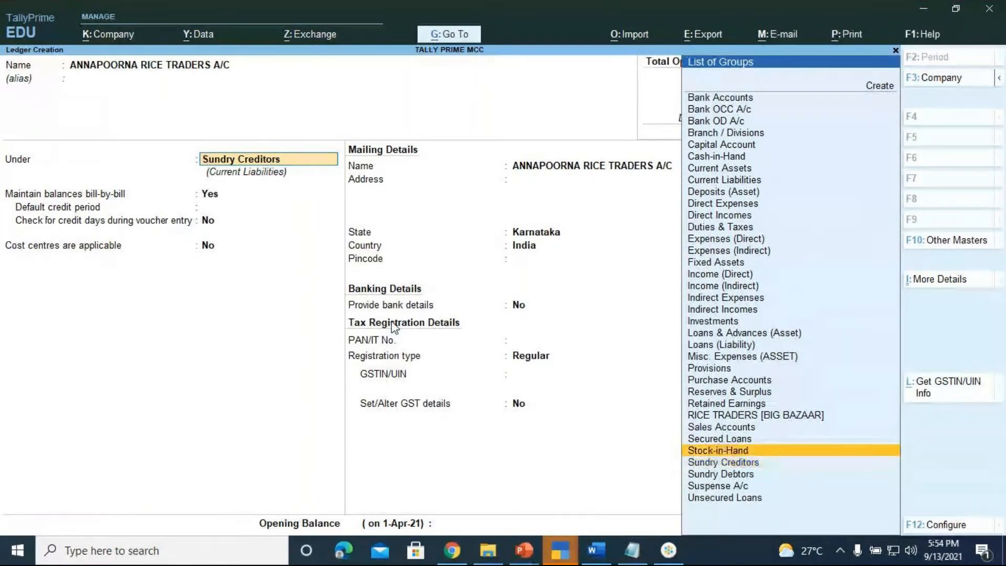
key("Up")
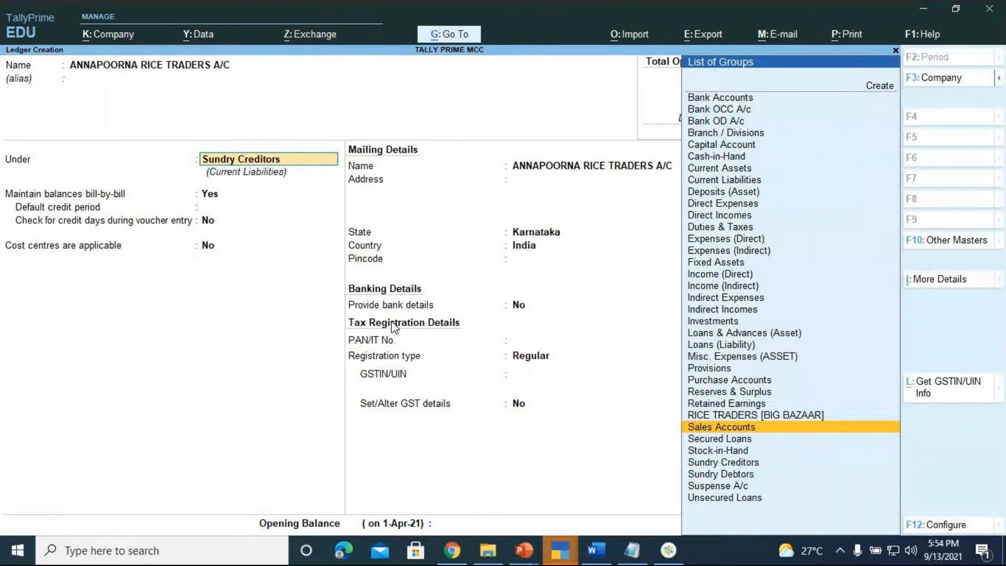
key("Up")
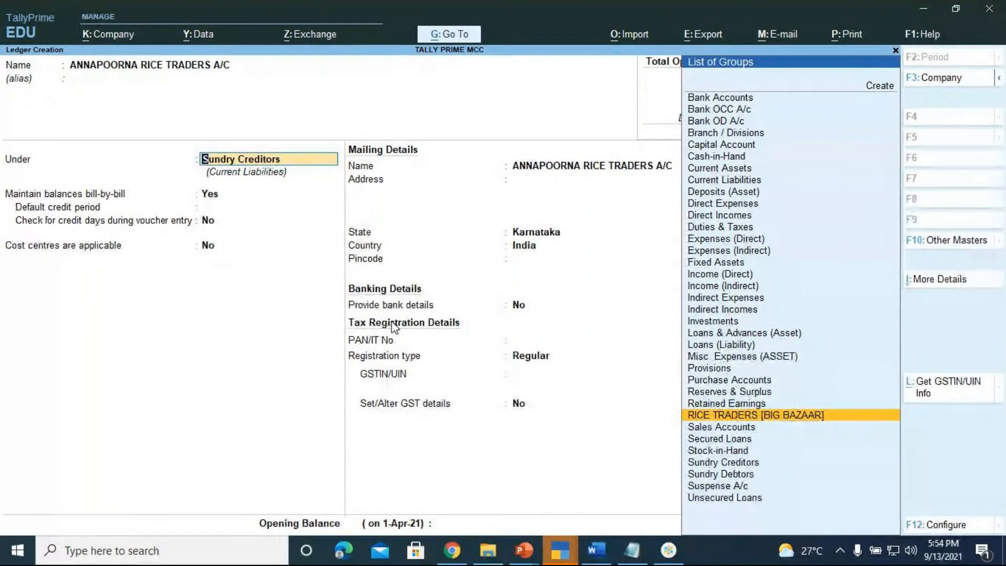
key("Return")
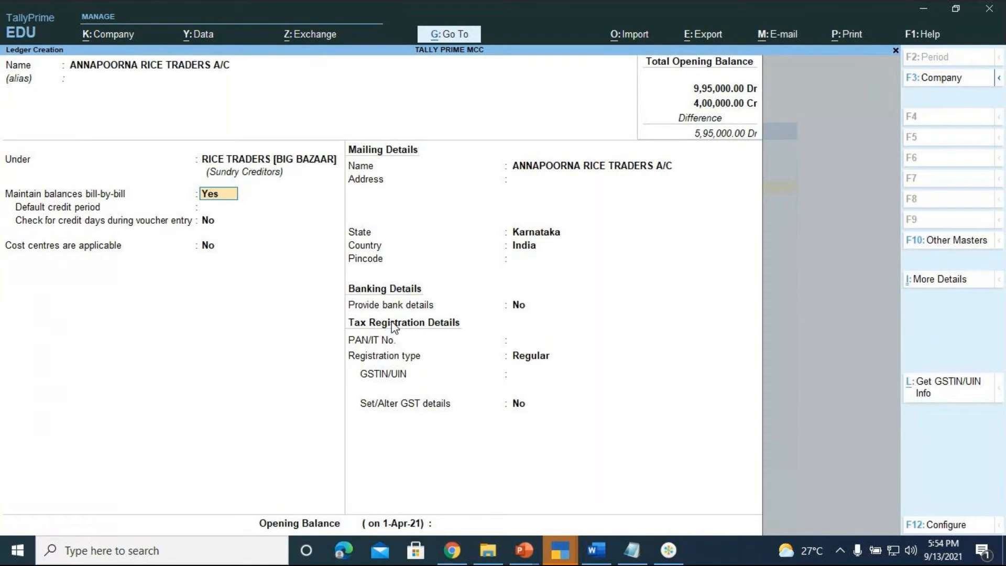
key("Return")
key("Return")
key("Return")
key("Return")
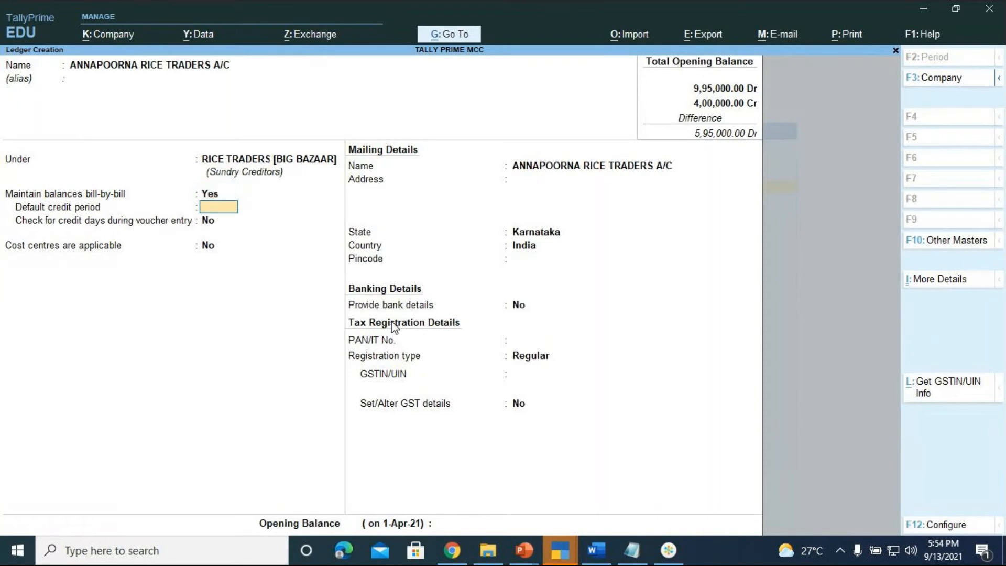
key("Return")
key("Return")
key("Return")
key("Return")
key("Return")
key("Return")
key("Return")
key("Return")
key("Return")
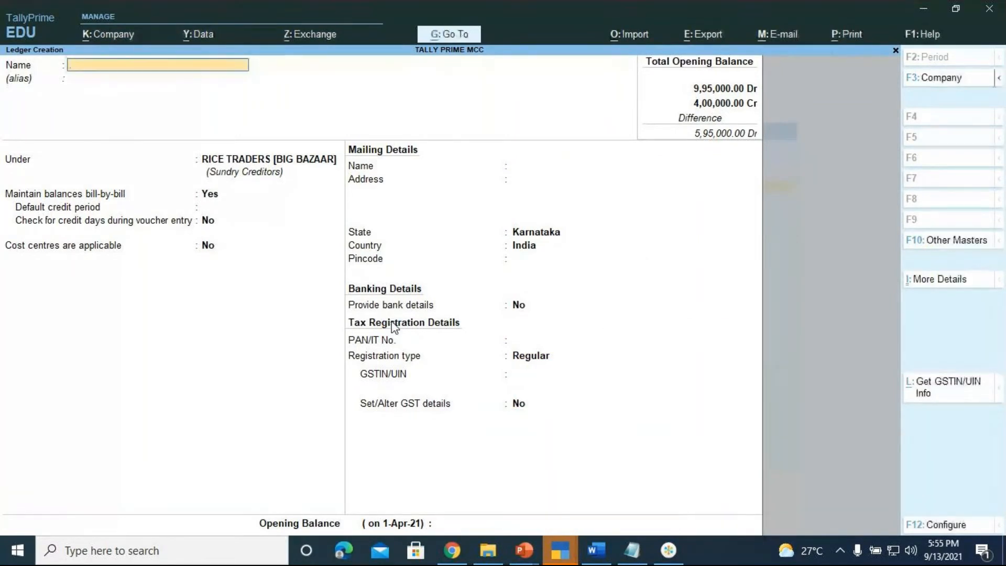
- Start another ledger named GANESH RICE TRADERS, without an alias, under the RICE TRADERS [BIG BAZAAR] group
type("GANESH RICE TRADERS")
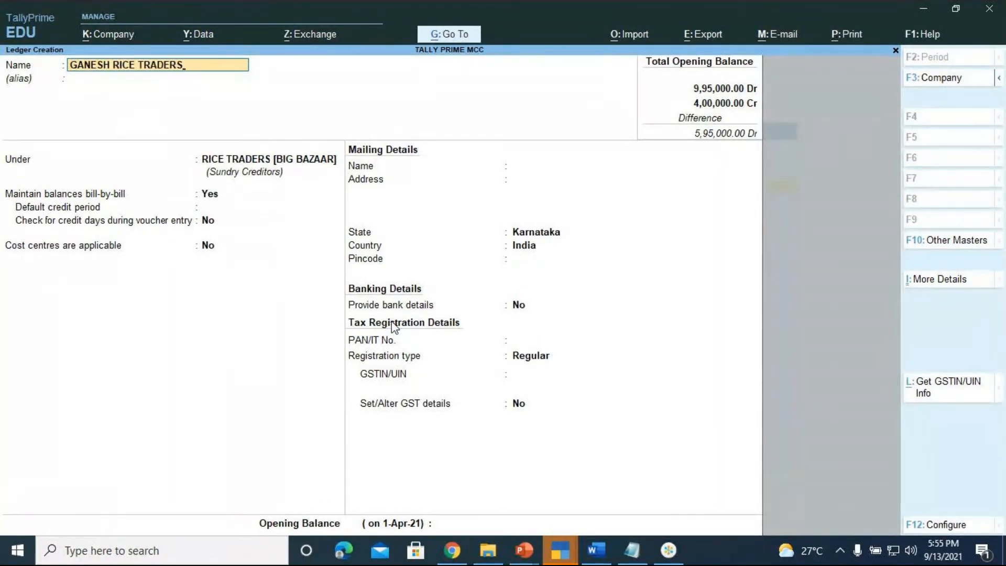
key("Return")
key("Return")
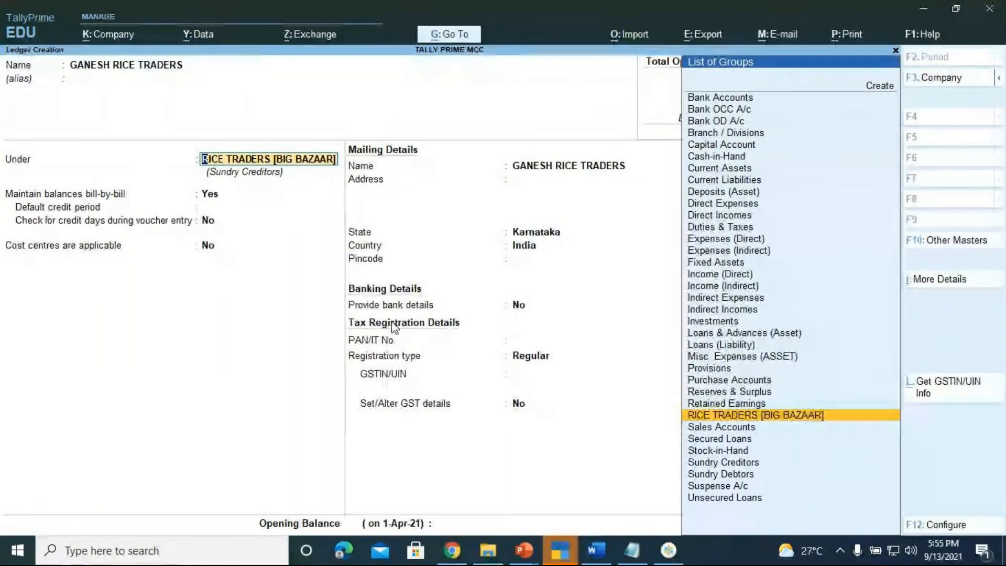
key("Return")
- Keep the remaining defaults with no opening balance, save the GANESH RICE TRADERS ledger and leave ledger creation
key("Return")
key("Return")
key("Return")
key("Return")
key("Return")
key("Return")
key("Return")
key("Return")
key("Return")
key("Return")
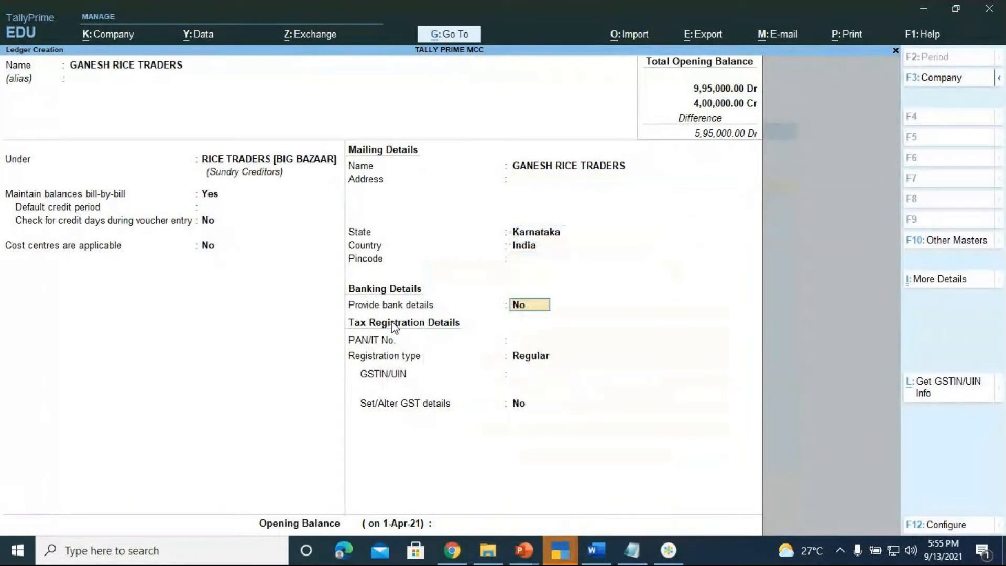
key("Return")
key("Return")
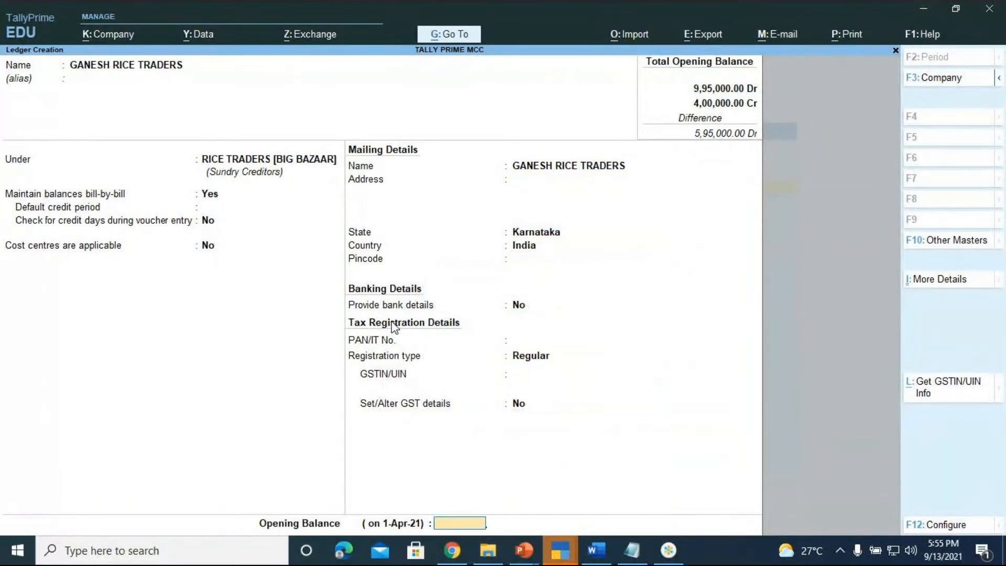
key("Return")
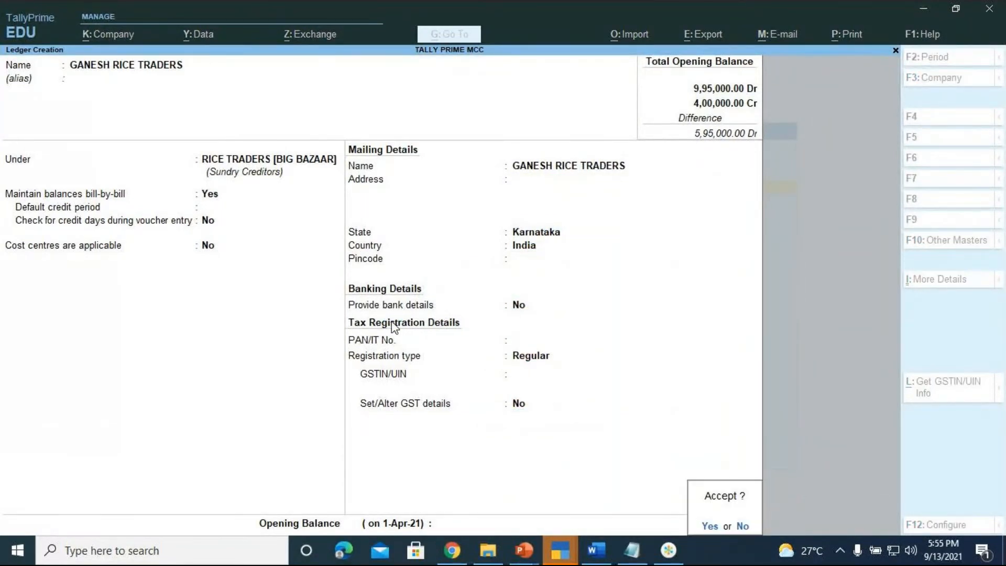
key("Return")
key("Escape")
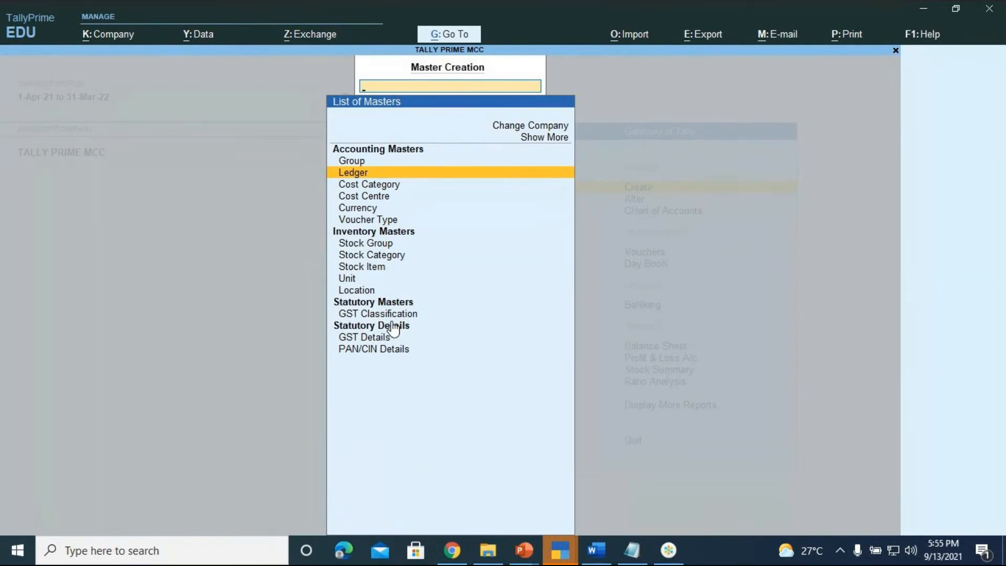
- Start a purchase voucher with supplier invoice number 0012, keeping the default invoice date
key("Escape")
key("v")
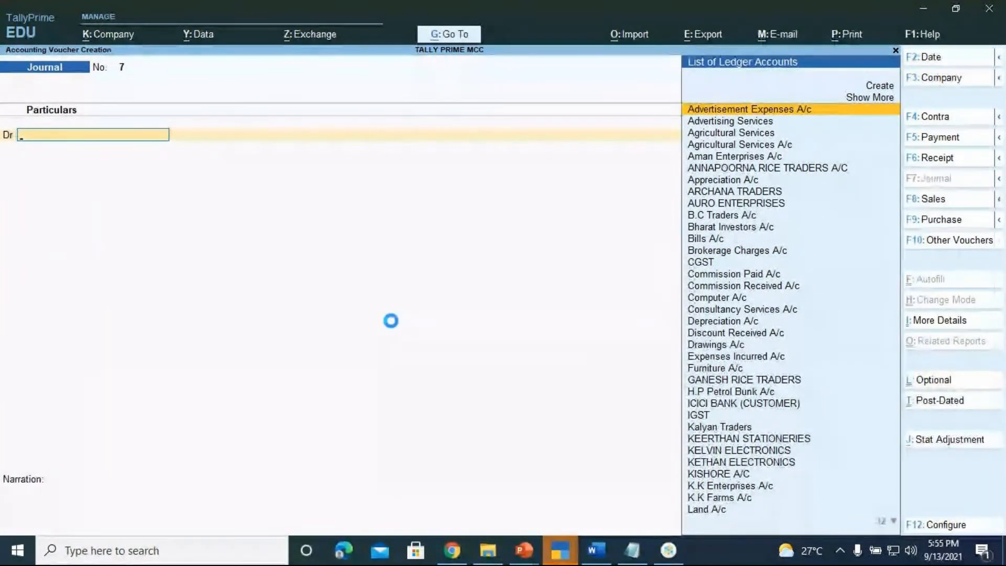
key("F9")
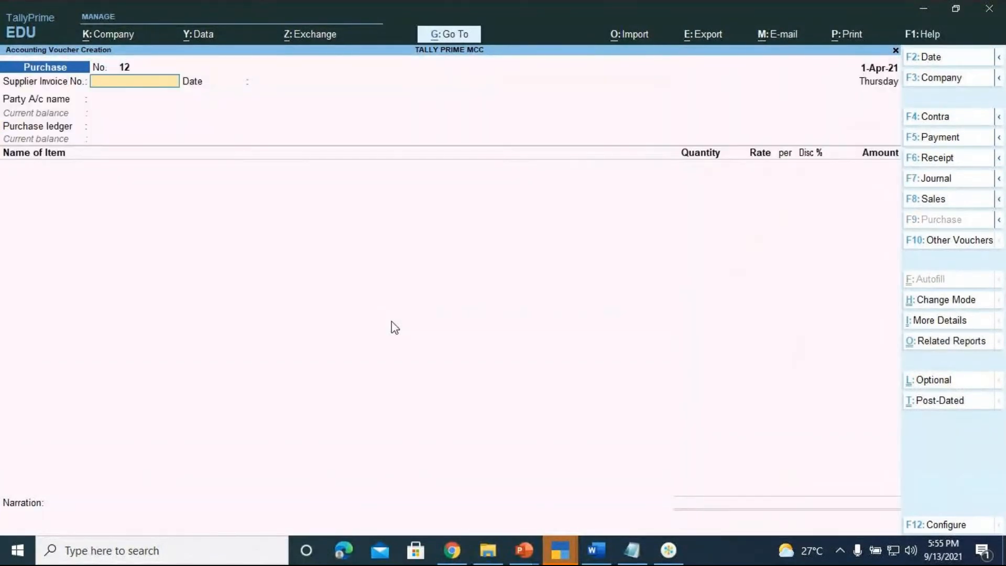
type("0012")
key("Return")
key("Return")
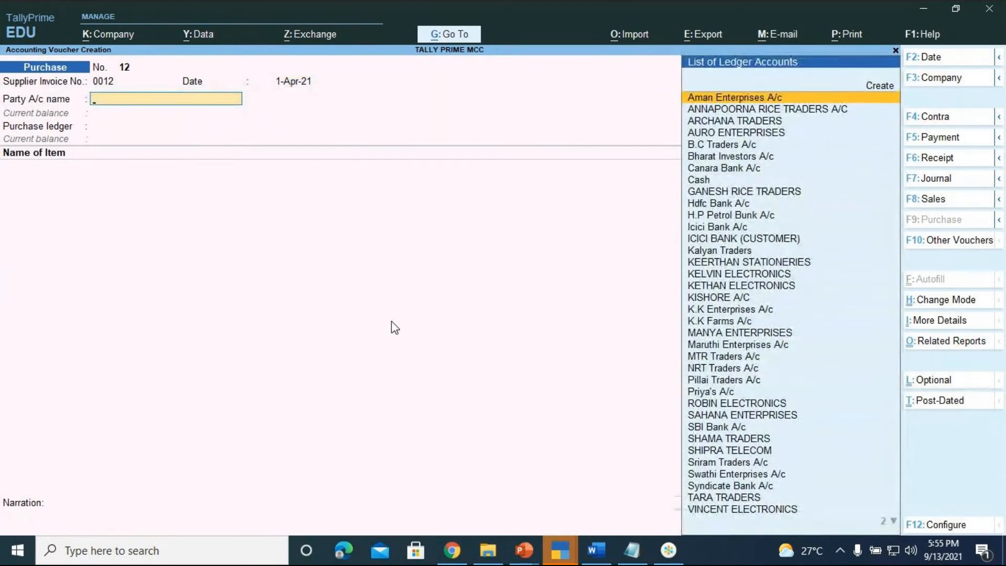
- Choose ANNAPOORNA RICE TRADERS A/C as the party account and leave the receipt details blank
type("ANN")
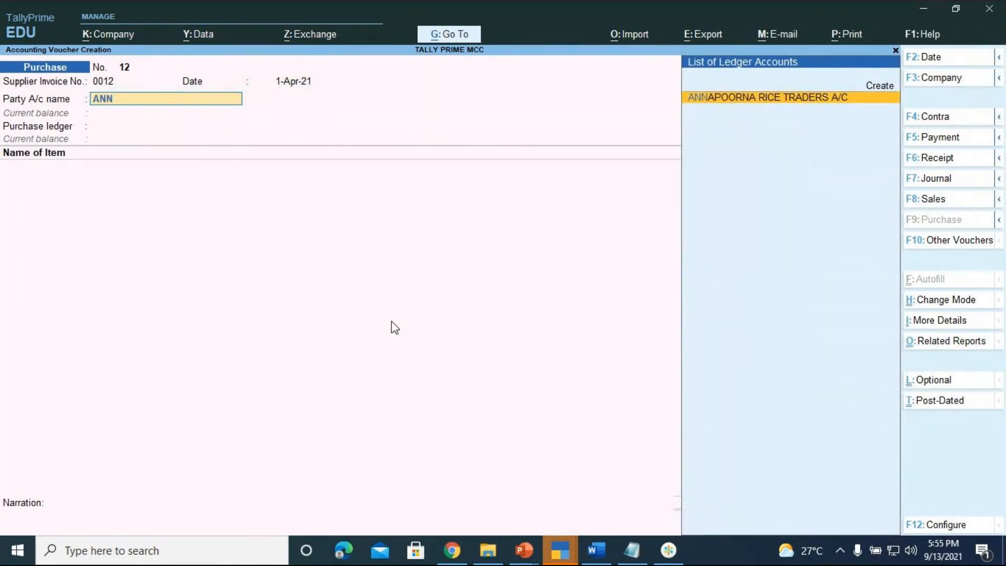
key("Return")
key("Return")
key("Return")
key("Return")
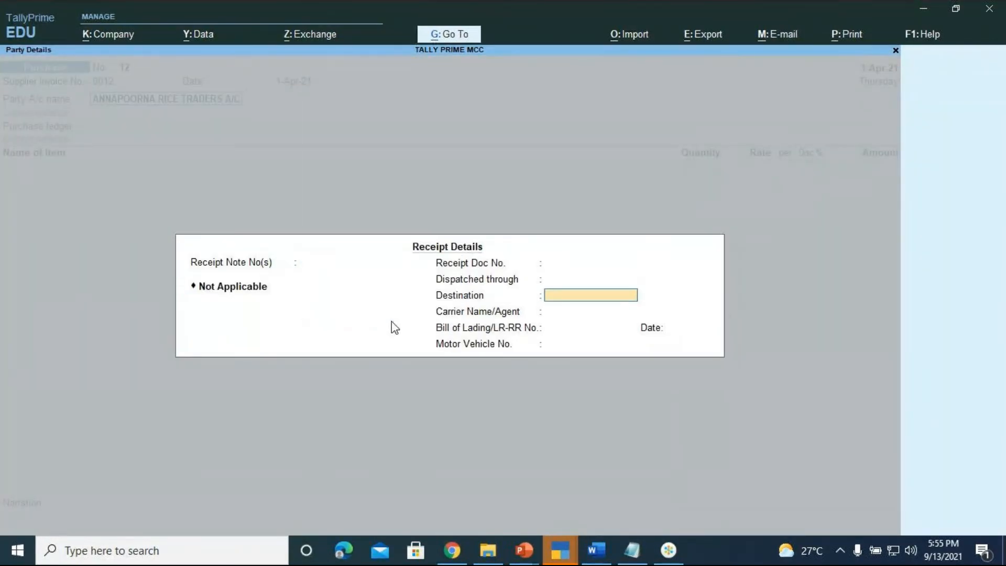
key("Return")
key("Return")
key("Return")
key("Return")
key("Return")
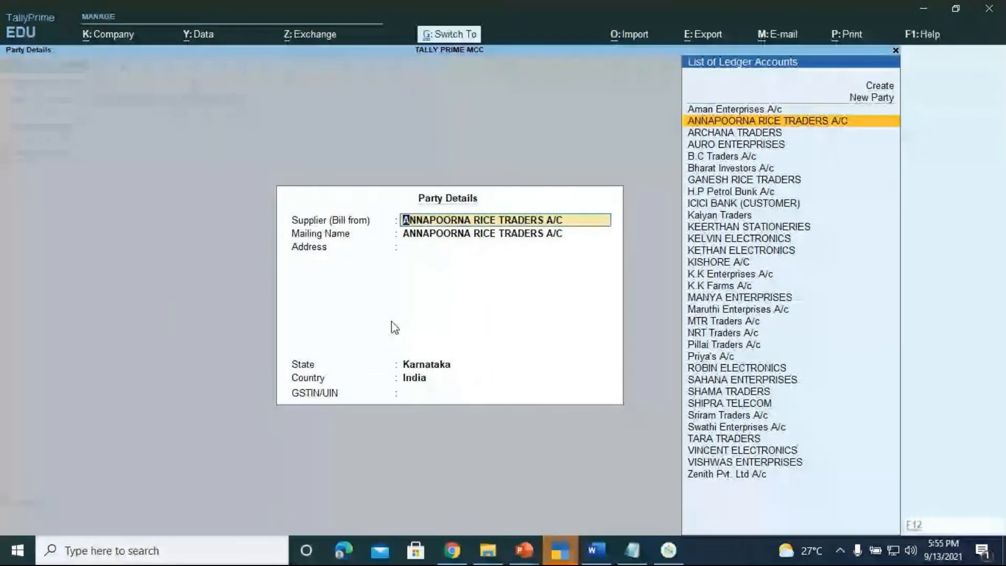
- Accept the supplier's default party details and select Purchase A/c as the purchase ledger
key("Return")
key("Return")
key("Return")
key("Return")
key("Return")
key("Return")
key("Return")
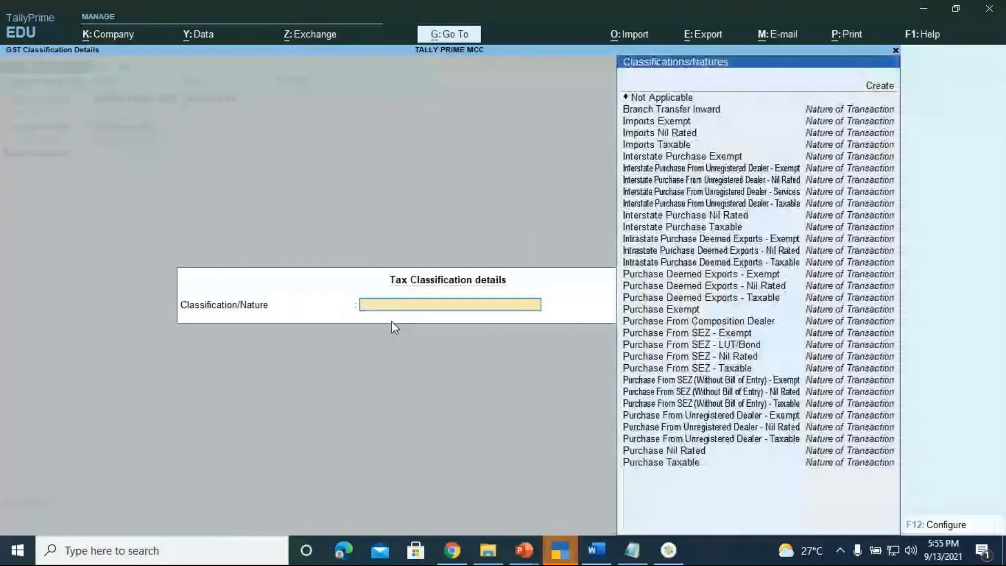
- Choose the tax classification for the purchase and go on to the item entry
key("Up")
key("Up")
key("Up")
key("Up")
key("Up")
key("Up")
key("Up")
key("Up")
key("Up")
key("Up")
key("Up")
key("Up")
key("Up")
key("Up")
key("Up")
key("Up")
key("Up")
key("Up")
key("Up")
key("Up")
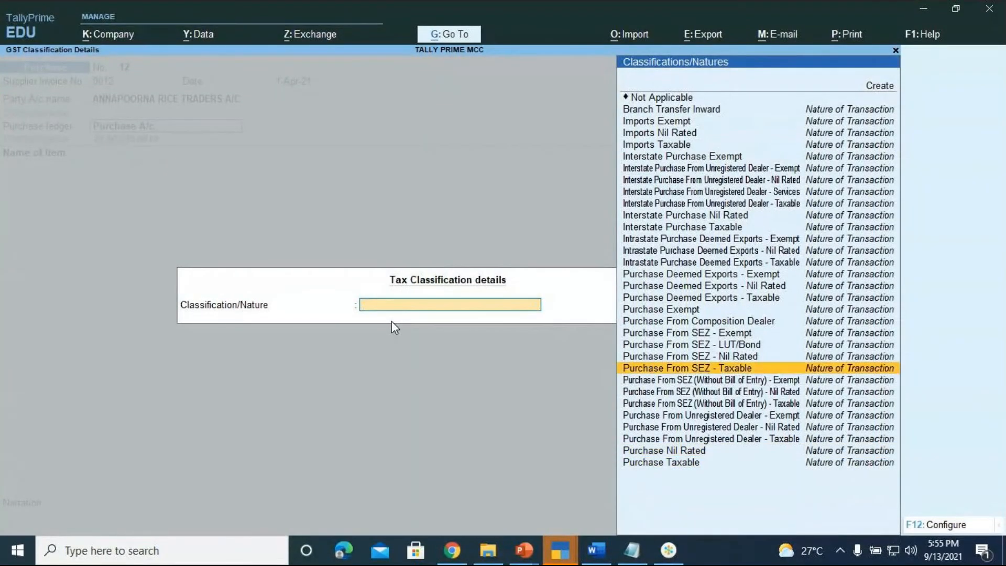
key("Return")
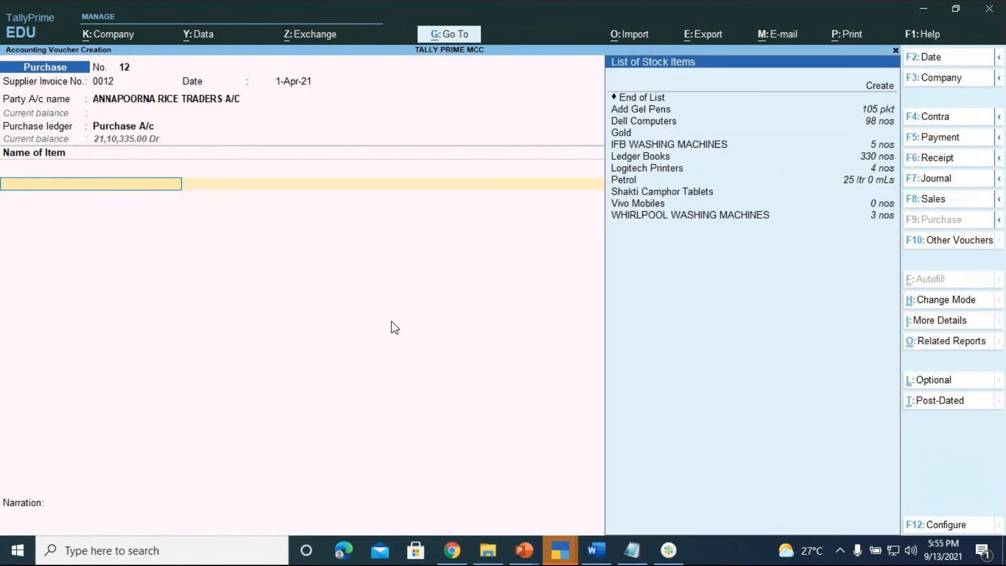
- Start creating a stock item named RICE from within the purchase voucher, without an alias
key("Up")
key("Up")
key("Up")
key("Up")
key("Up")
key("Up")
key("Up")
key("Up")
key("Up")
key("Up")
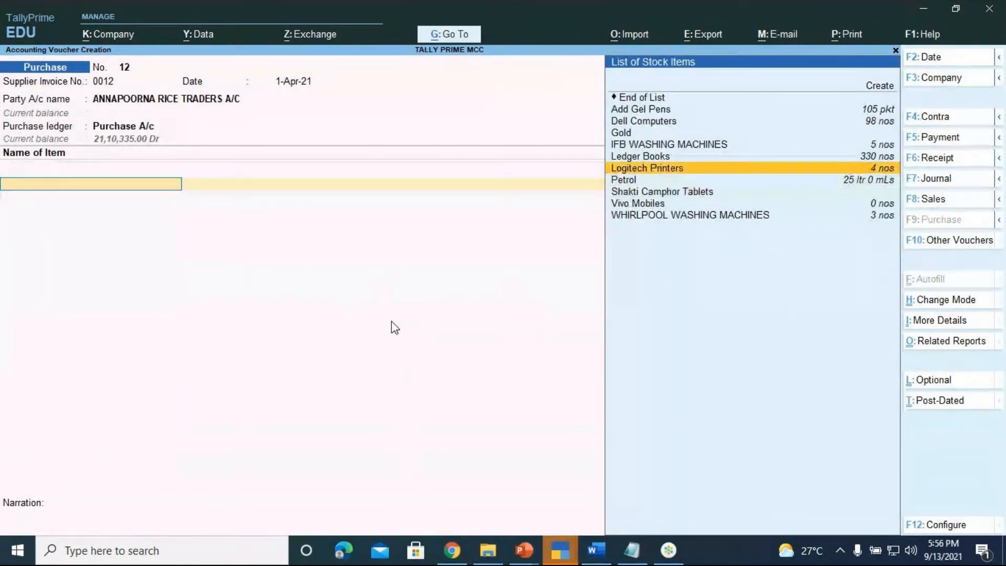
key("Up")
key("Return")
type("RICE")
key("Return")
key("Return")
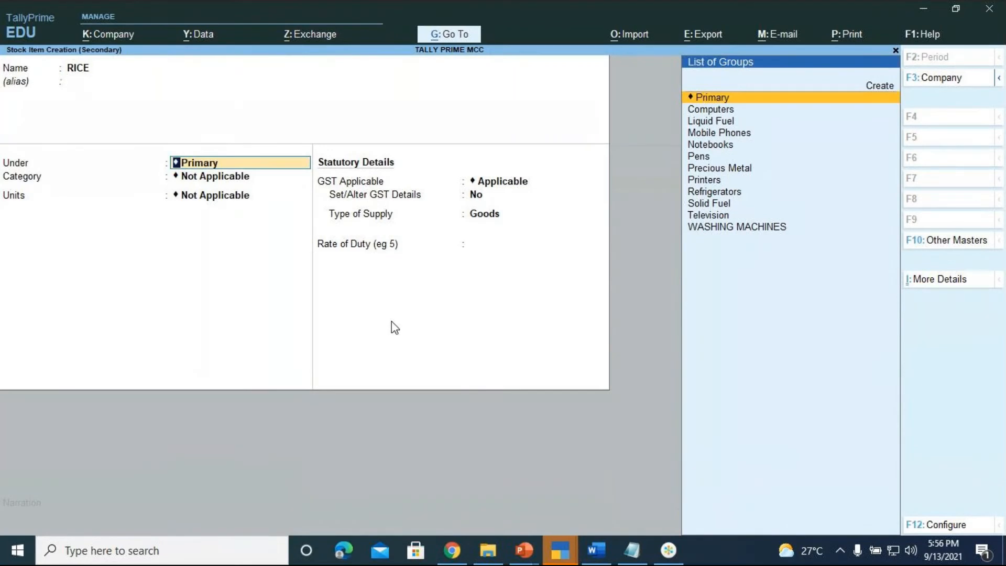
- Keep the RICE item under Primary with no category and set its unit to kg
key("Return")
key("Return")
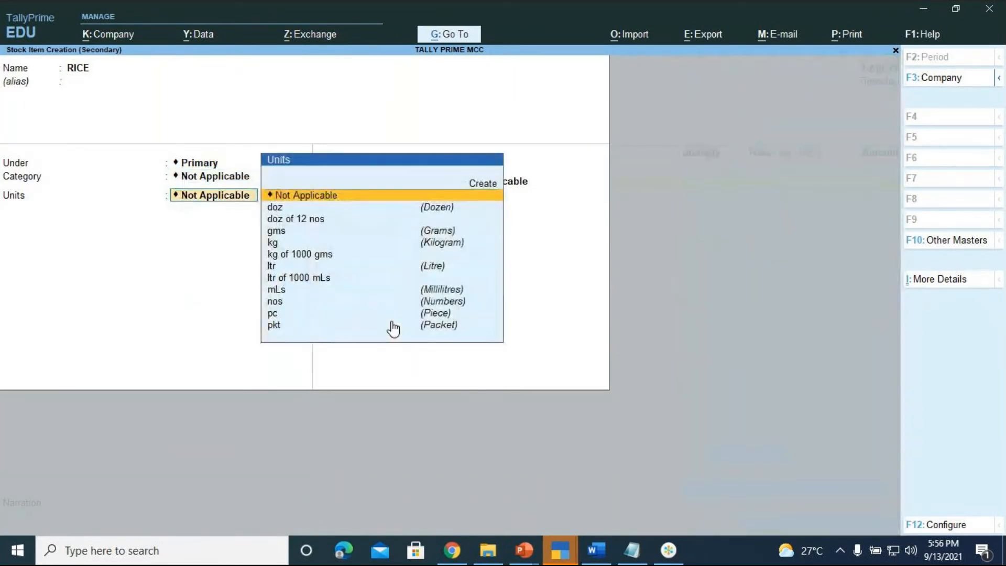
key("Down")
key("Down")
key("Down")
key("Down")
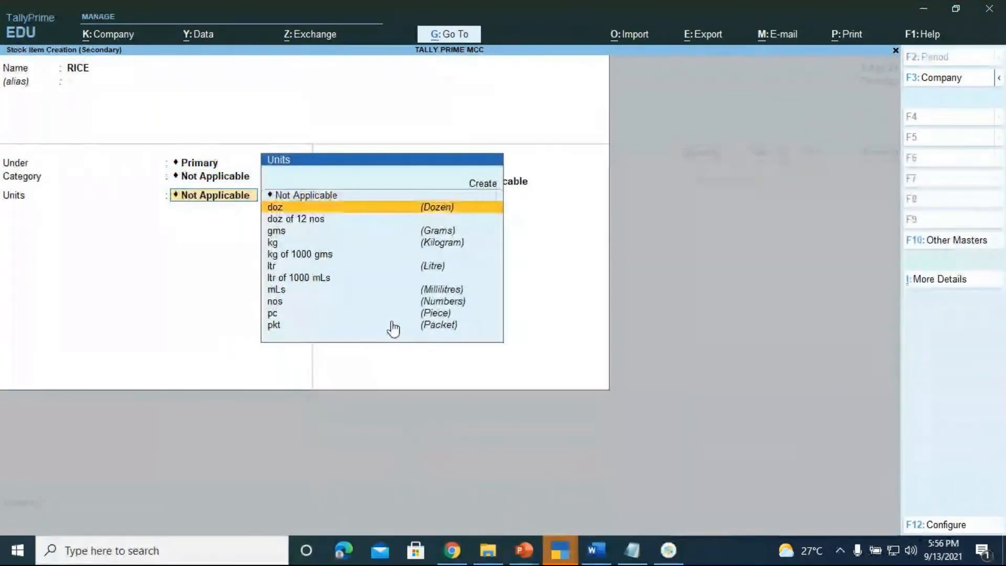
key("Return")
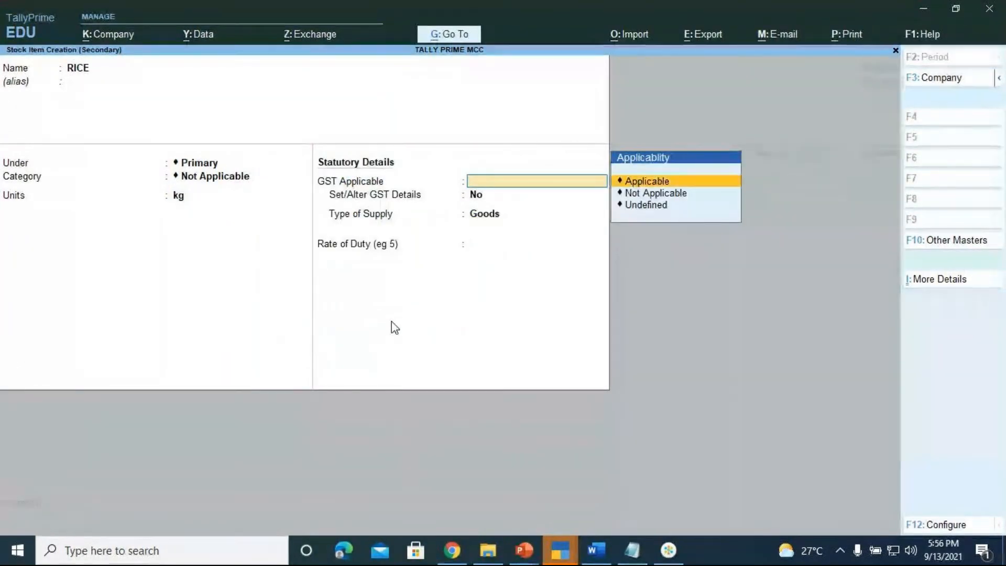
- Set GST to Not Applicable for RICE, leave the duty rate blank and save the stock item
key("Down")
key("Return")
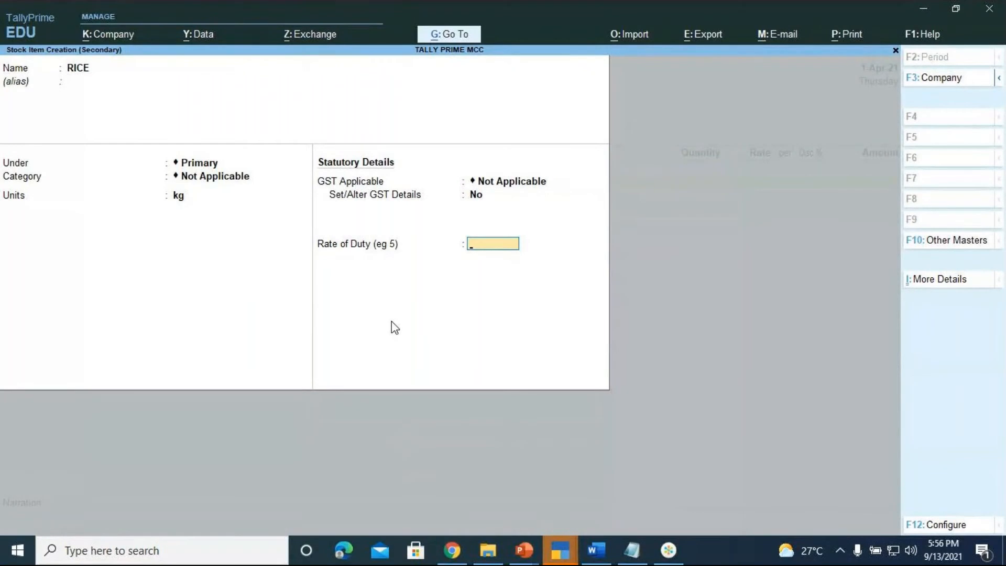
key("Return")
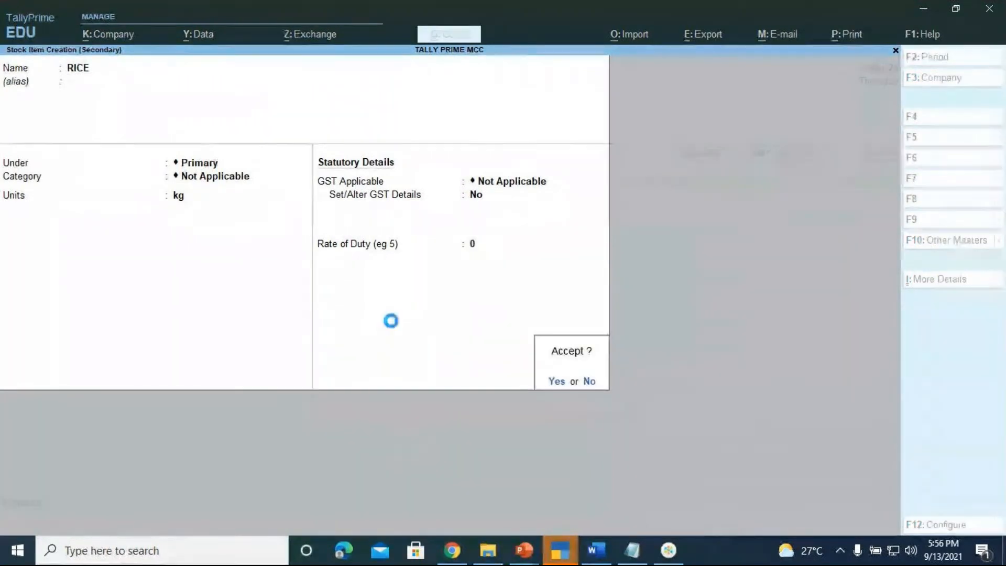
key("Return")
key("Return")
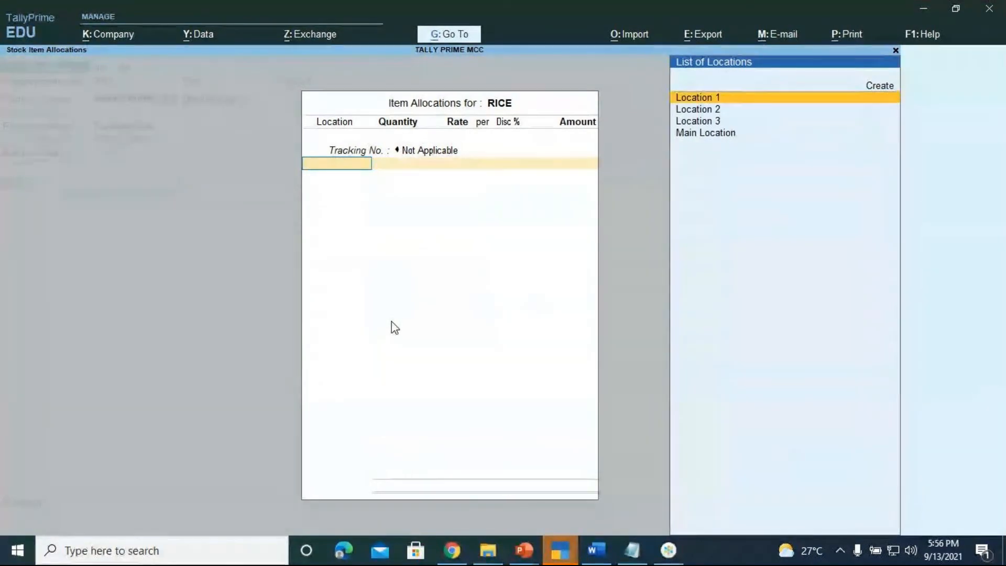
- Allocate 25 kg of RICE to Location 3
key("Down")
key("Down")
key("Return")
type("25")
key("Return")
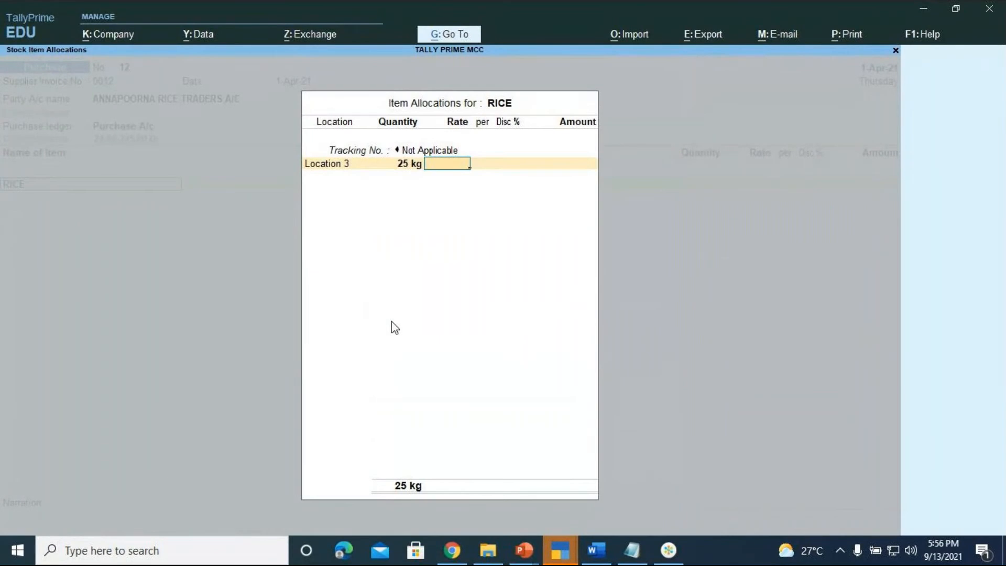
- Set the RICE rate to 45 per kg, finish the item entry and quit the voucher without saving
type("45")
key("Return")
key("Return")
key("Return")
key("Return")
key("Return")
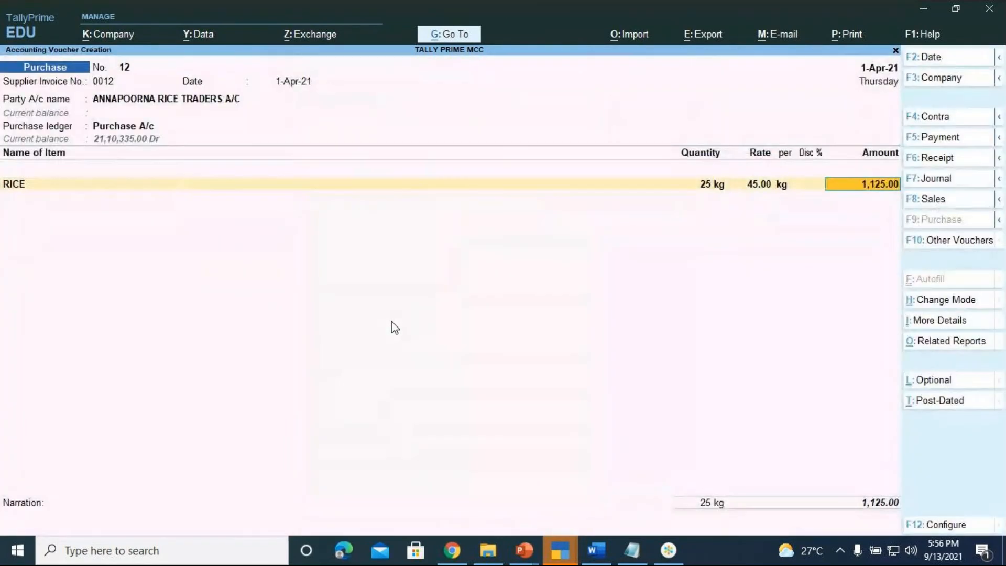
key("Return")
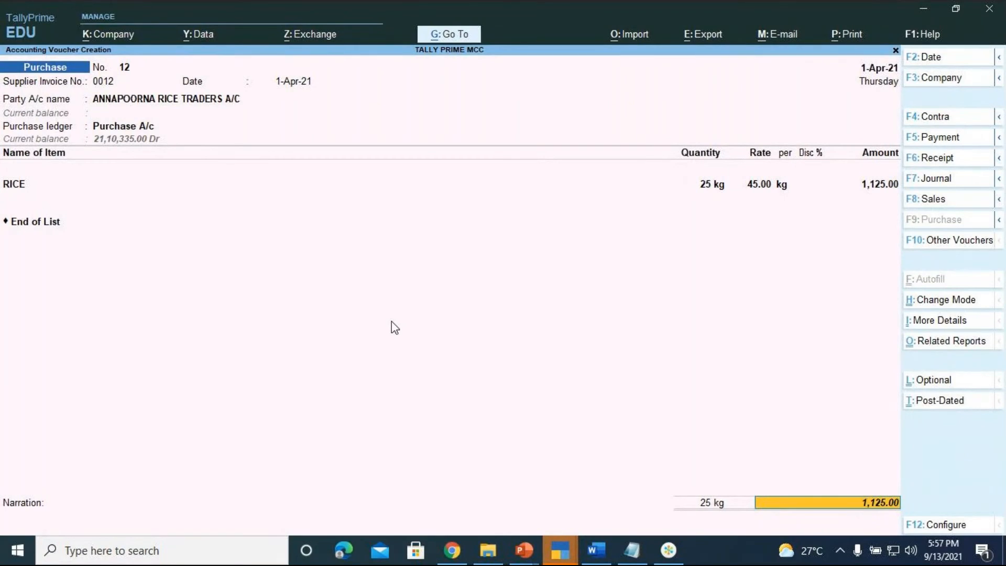
key("Escape")
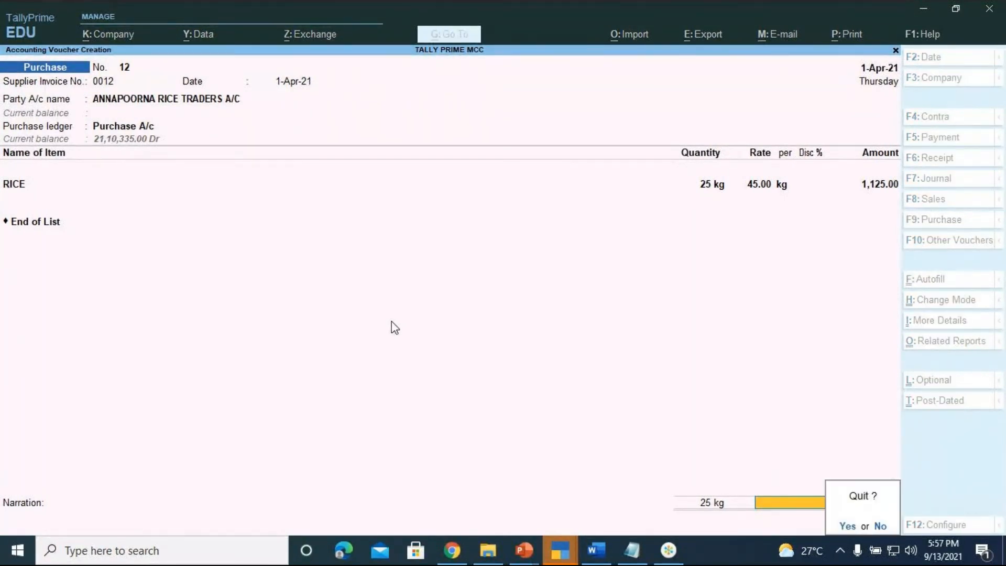
key("y")
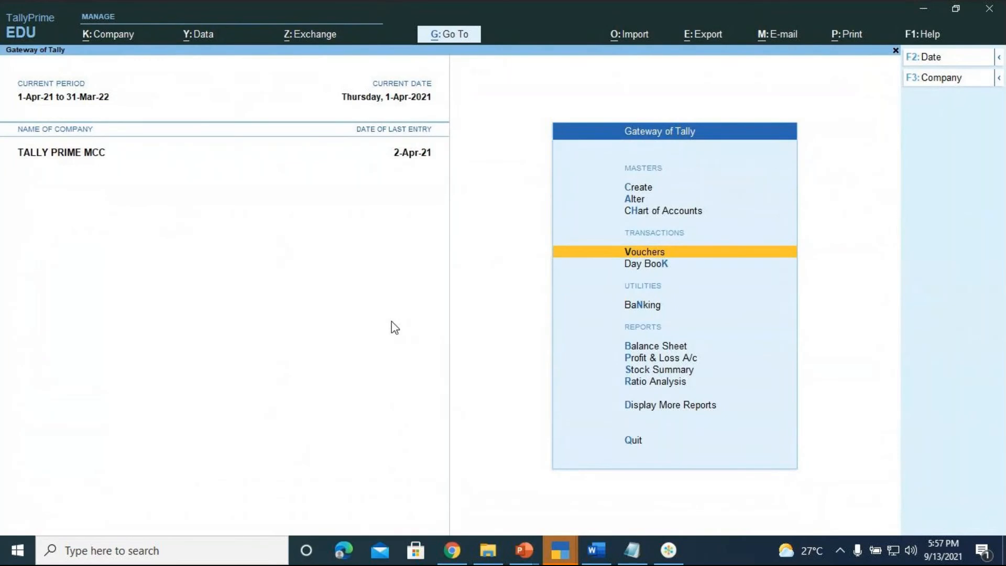
key("Up")
key("Up")
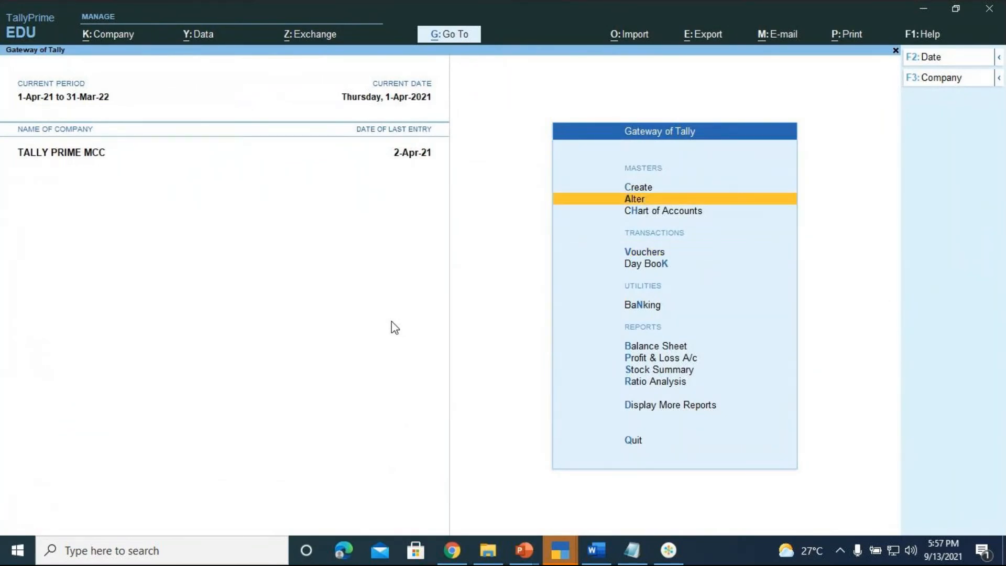
key("Return")
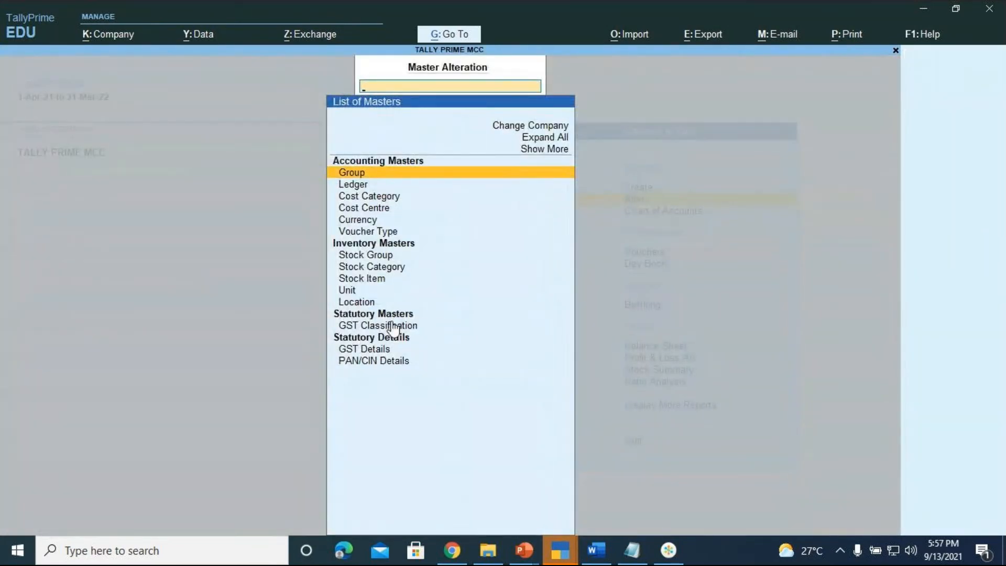
key("Return")
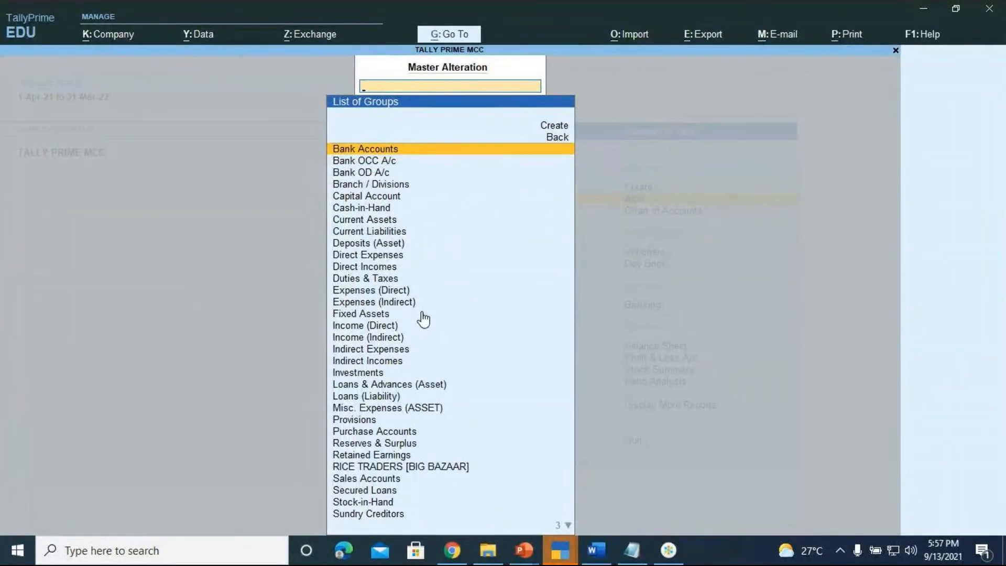
key("Escape")
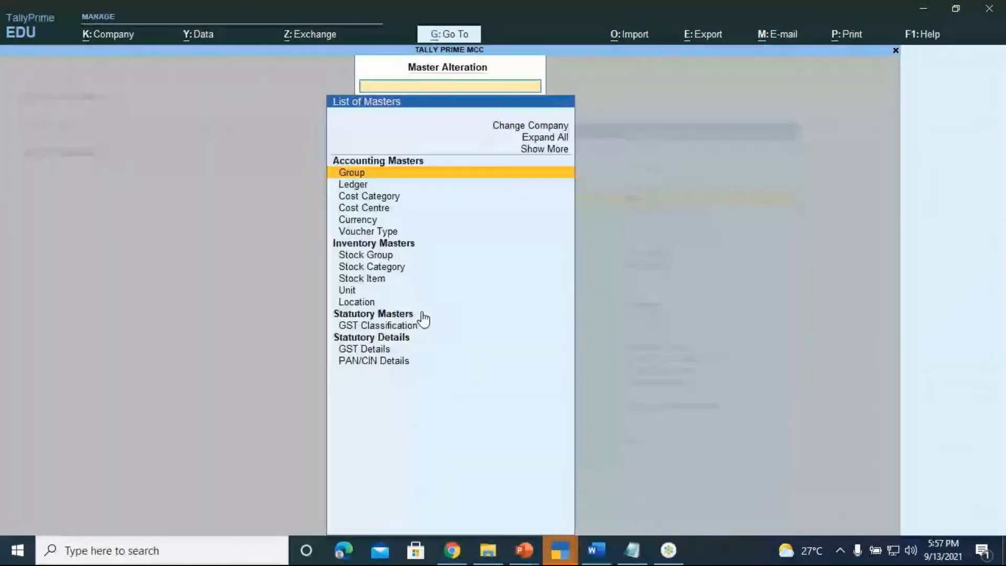
key("Escape")
- Open the list of groups in the Chart of Accounts
key("Down")
key("Return")
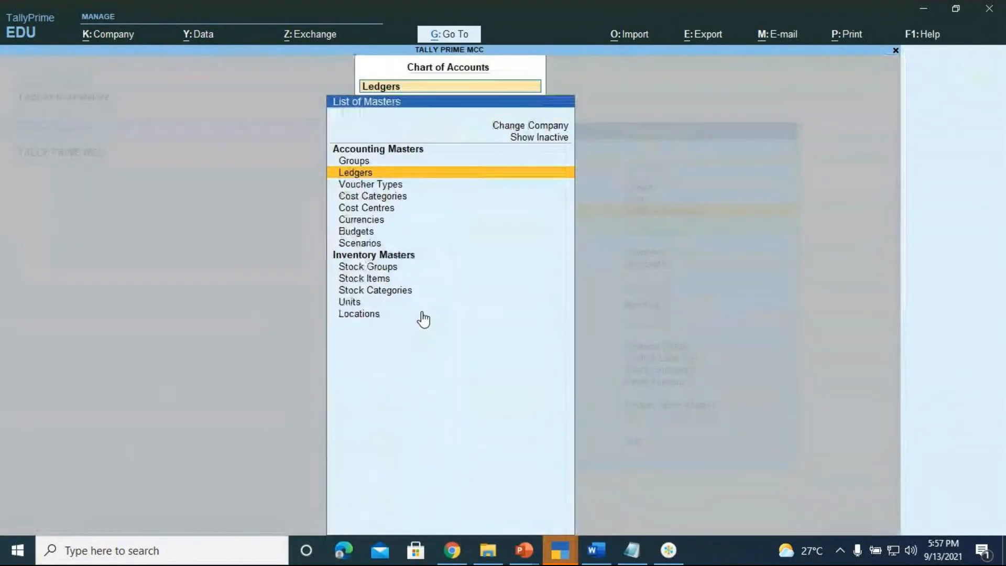
key("Down")
key("Down")
key("Up")
key("Up")
key("Up")
key("Return")
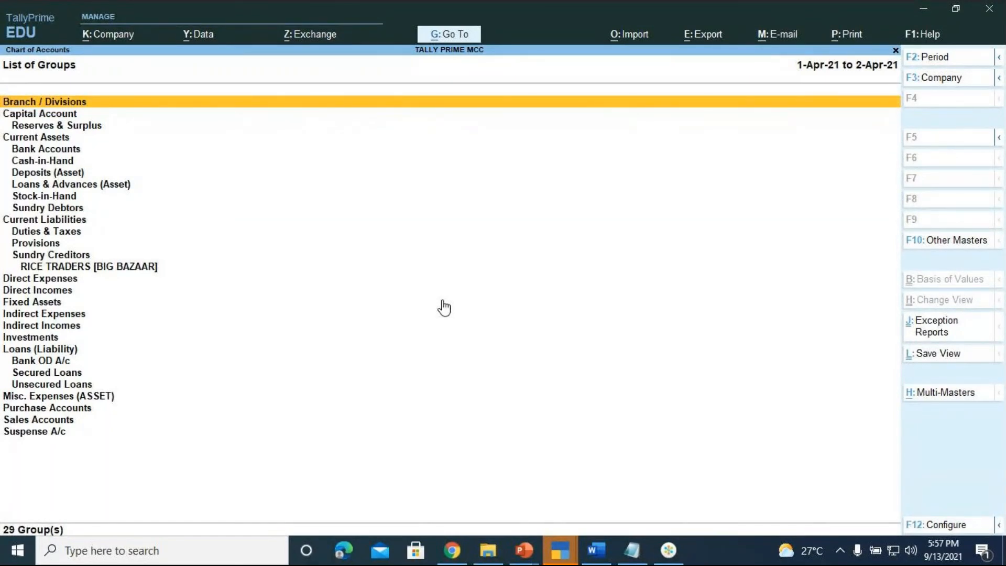
- Examine where the RICE TRADERS [BIG BAZAAR] group sits in the group hierarchy, then close the list
key("Down")
key("Down")
key("Down")
key("Down")
key("Down")
key("Down")
key("Down")
key("Down")
key("Down")
key("Down")
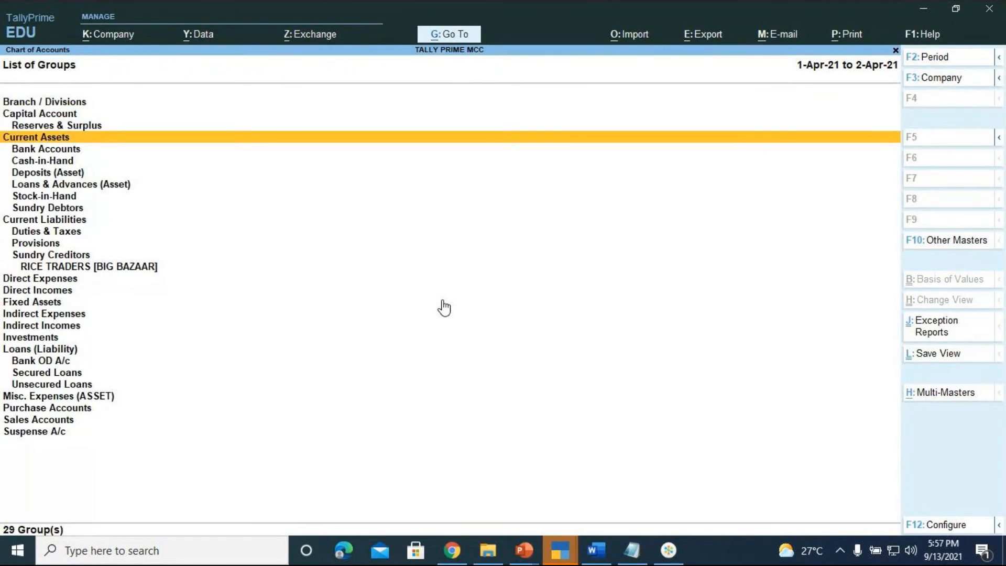
key("Down")
key("Down")
key("Down")
key("Down")
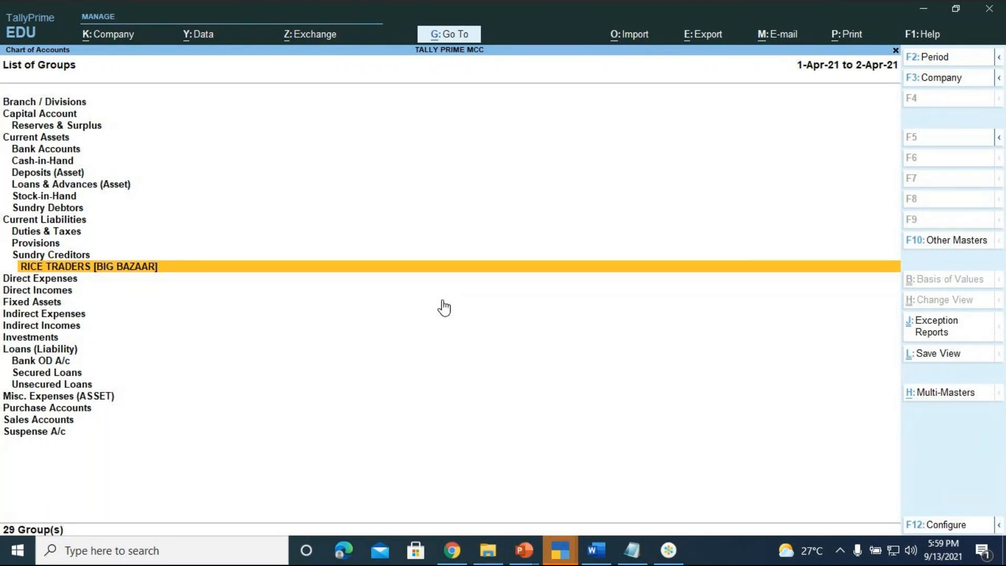
key("Escape")
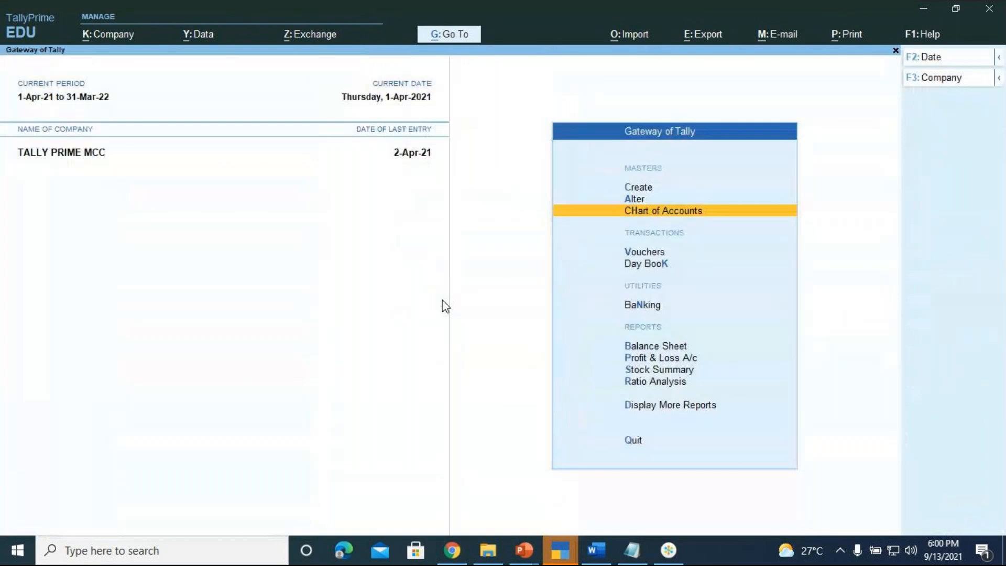
- Quit TallyPrime and confirm the exit
key("Escape")
key("Escape")
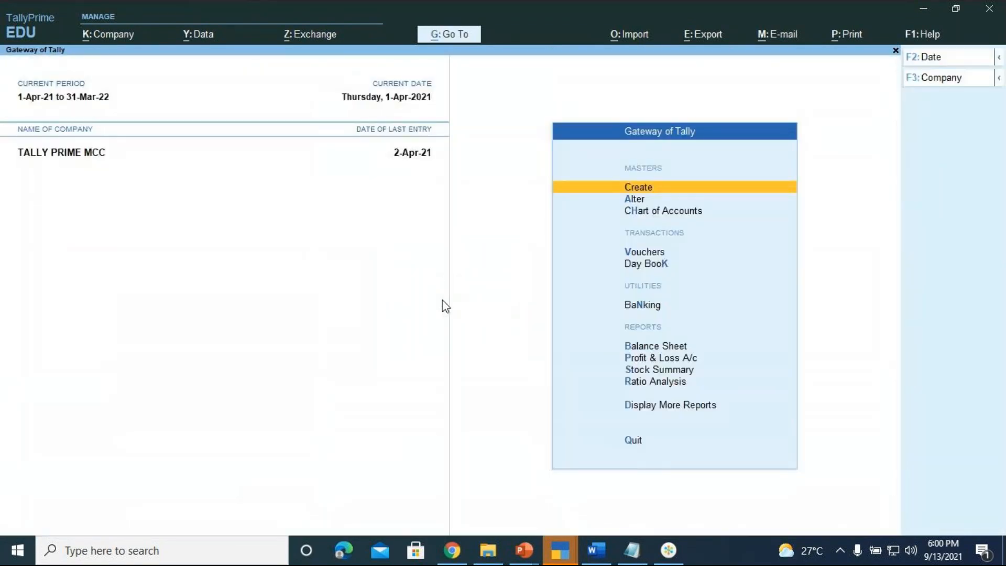
key("Escape")
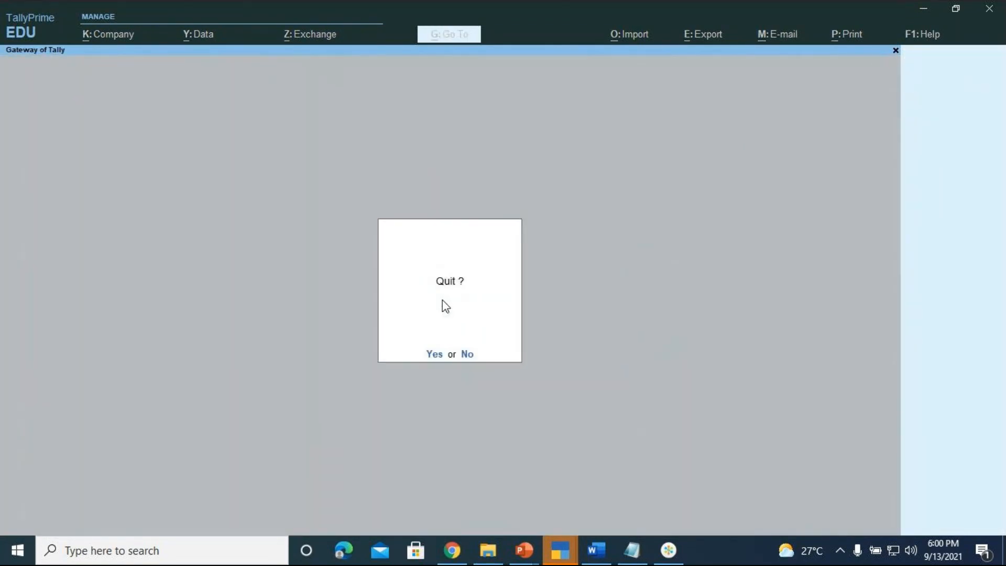
key("y")
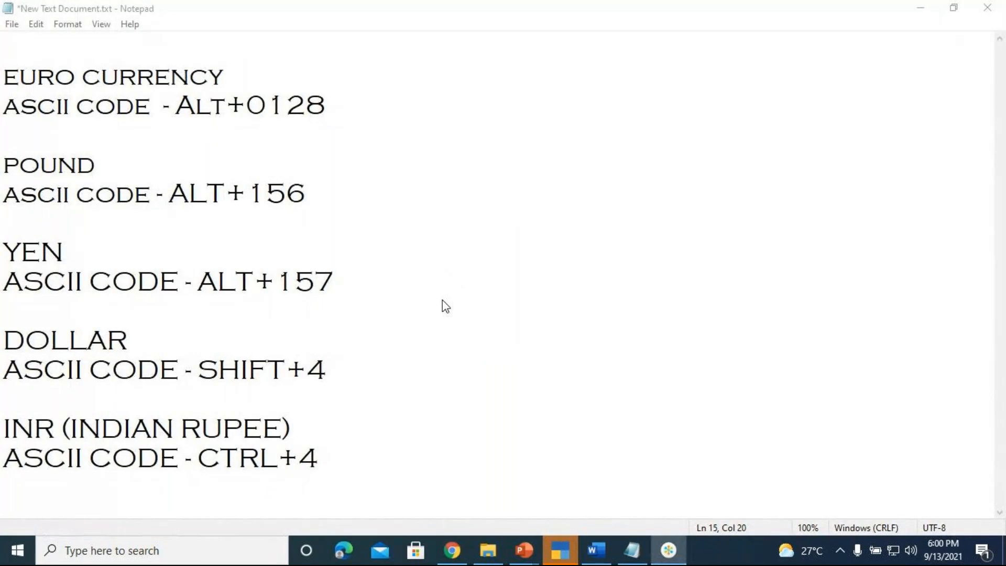